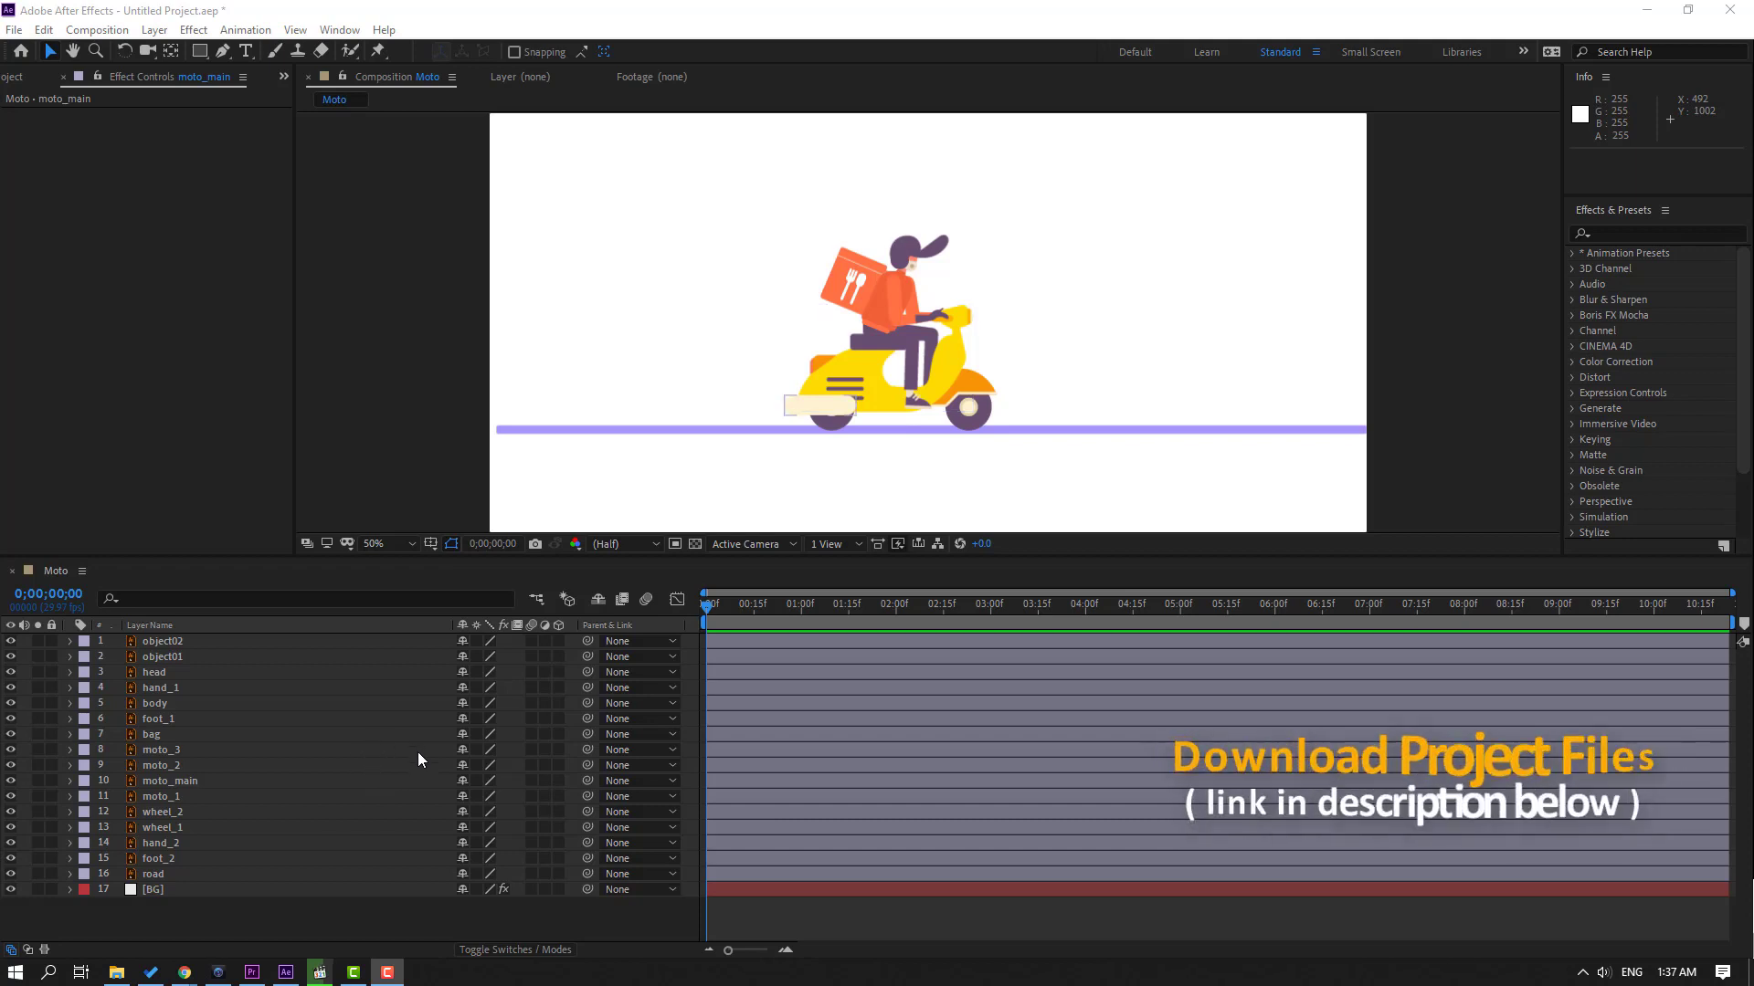
Step: Solo the moto_main layer, move its anchor point down to the lower edge of the scooter body left of centre, and unsolo it
click(192, 890)
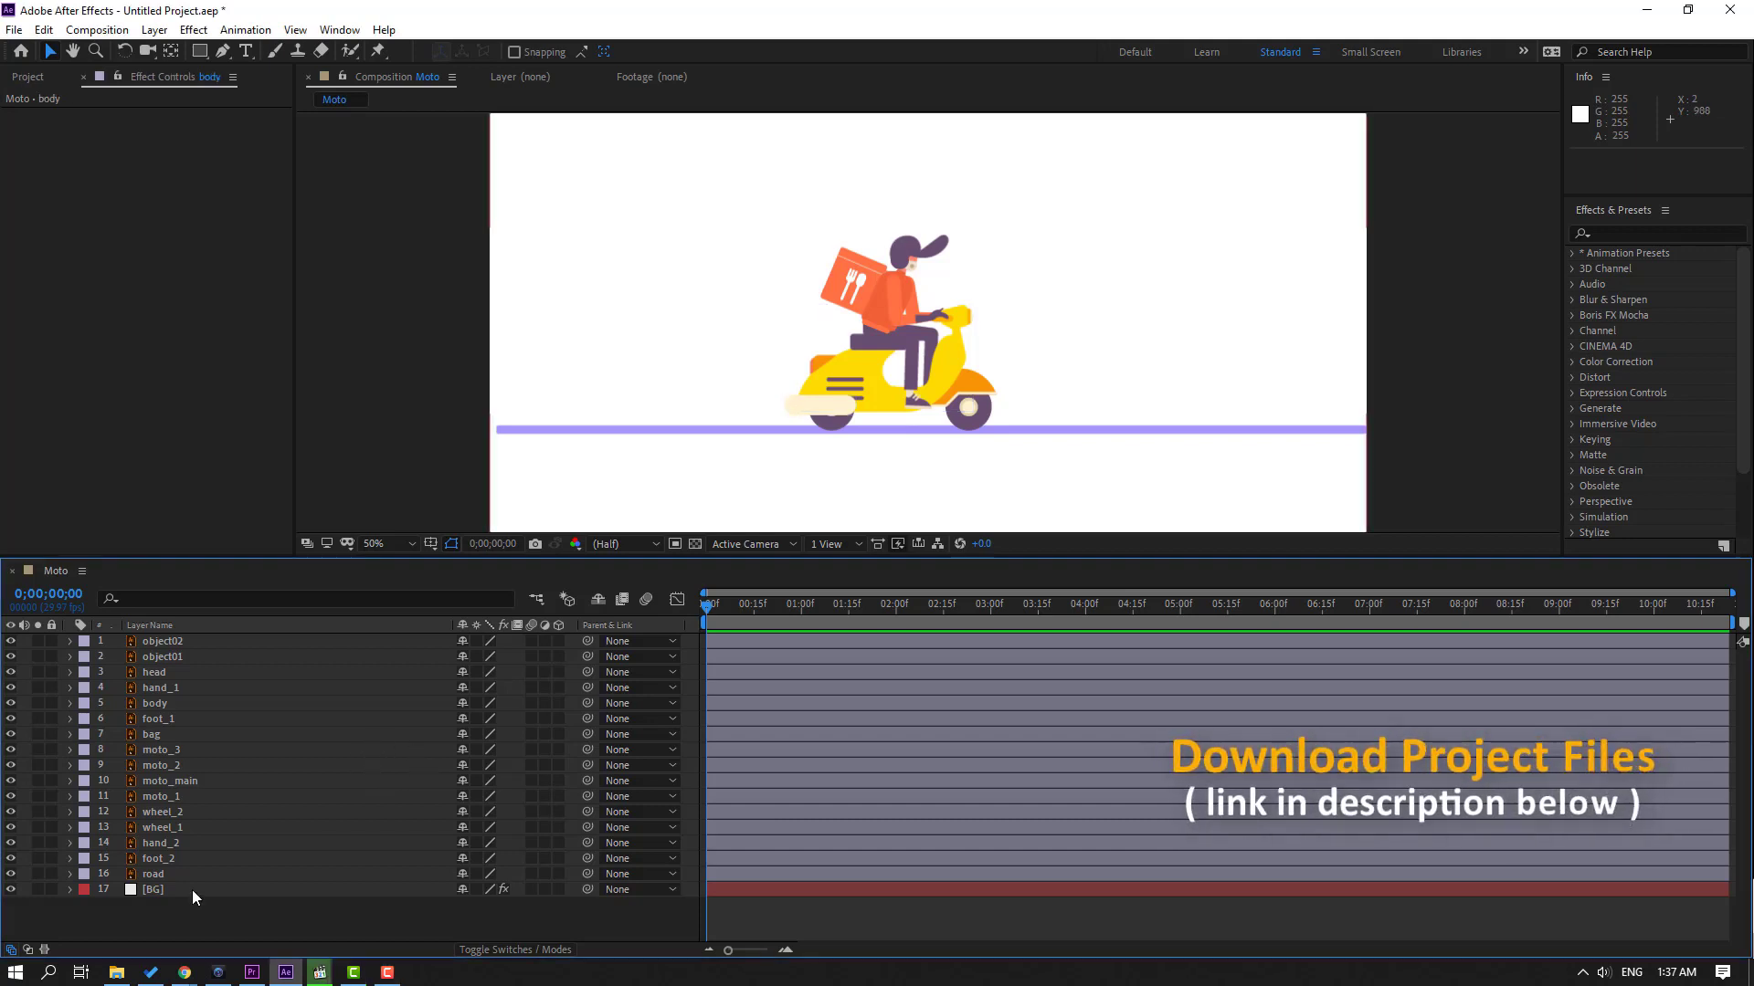
click(177, 782)
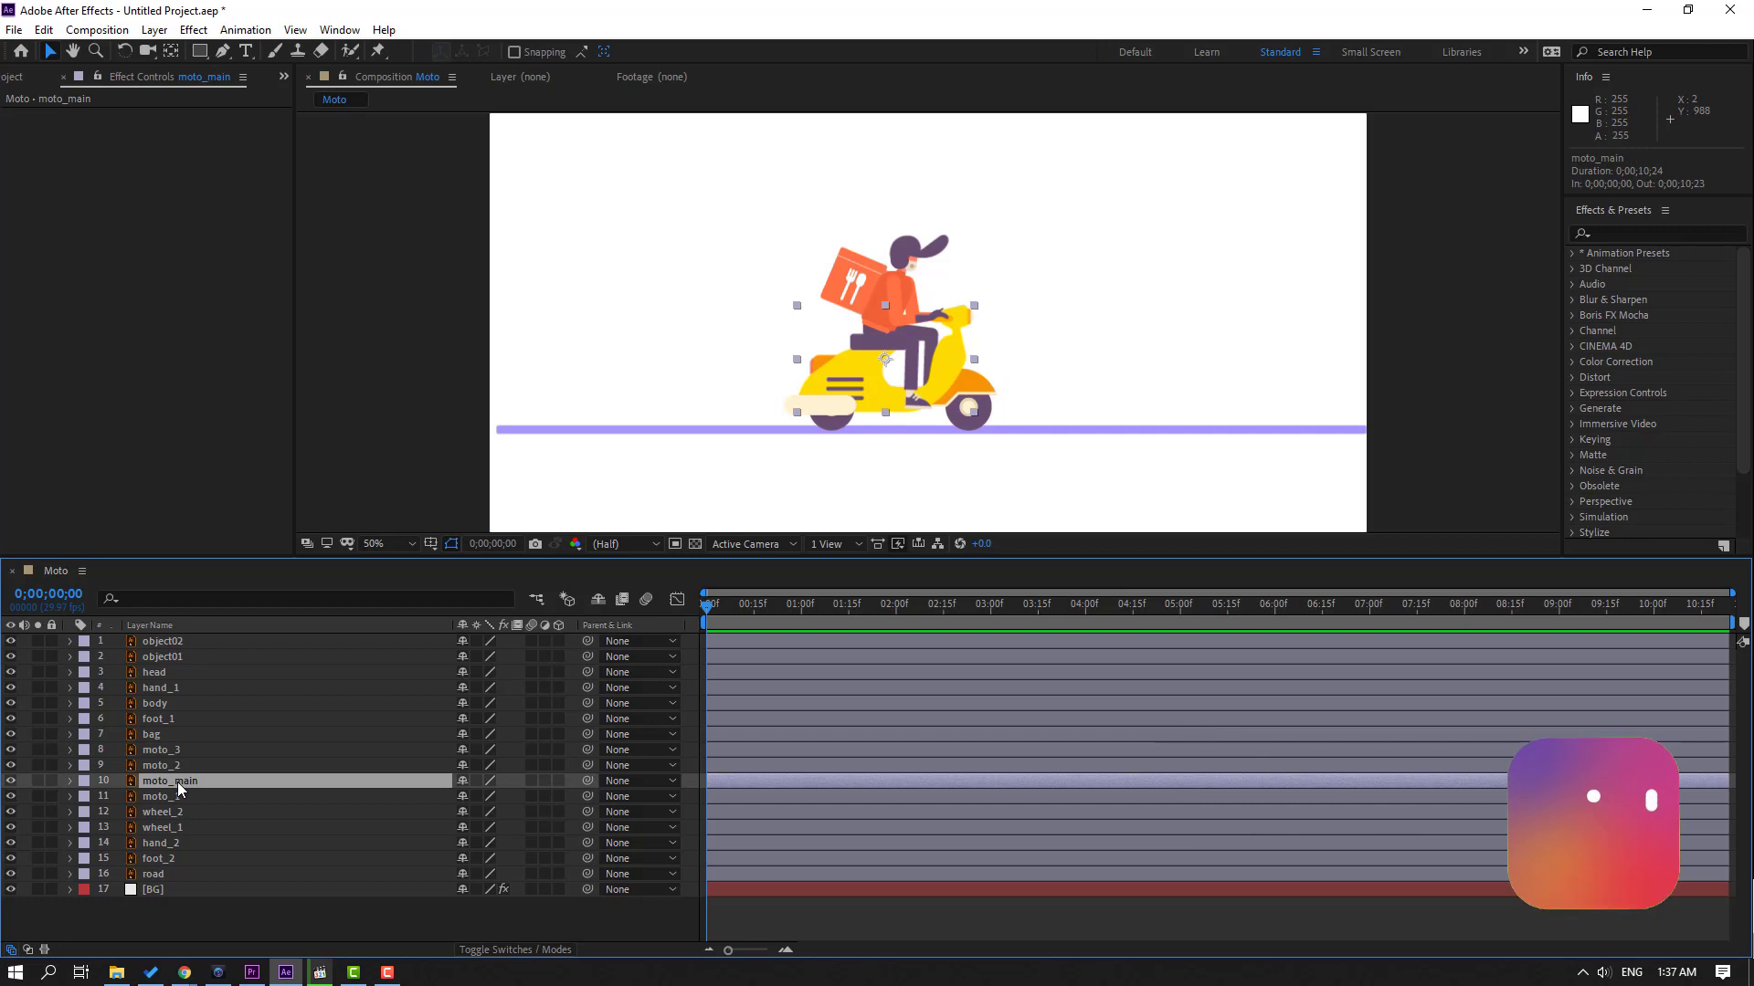
click(37, 781)
key(/)
drag(655, 348, 626, 266)
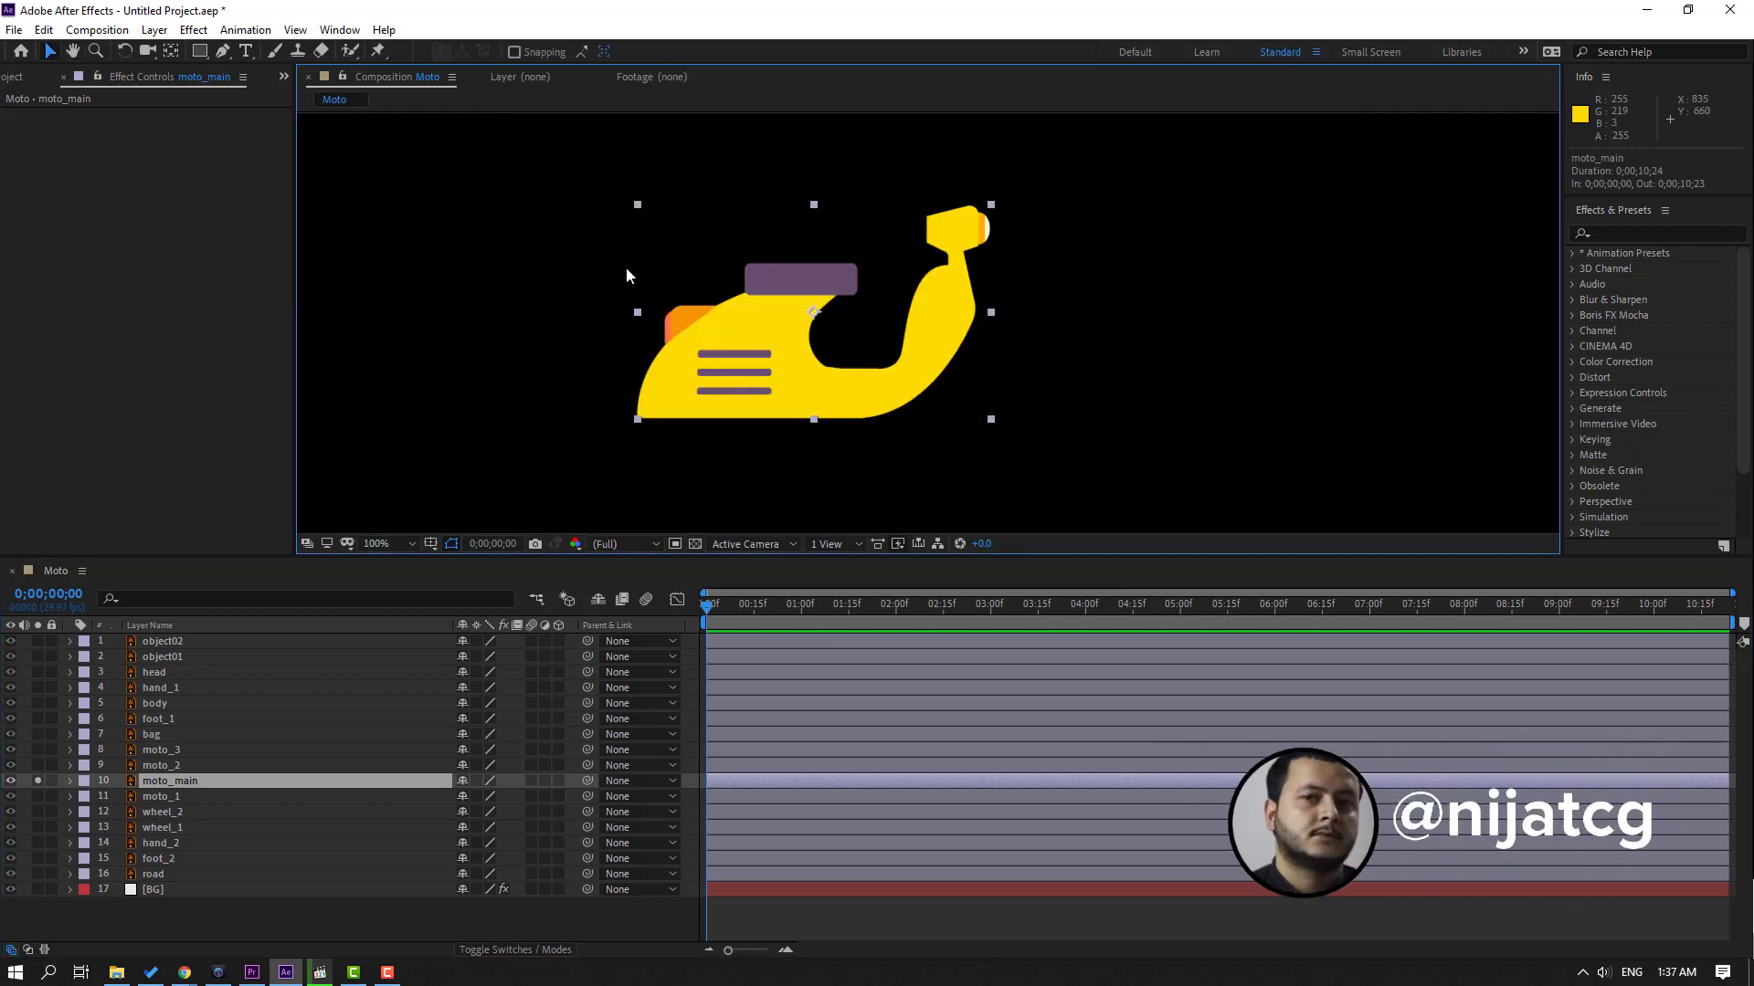
click(169, 51)
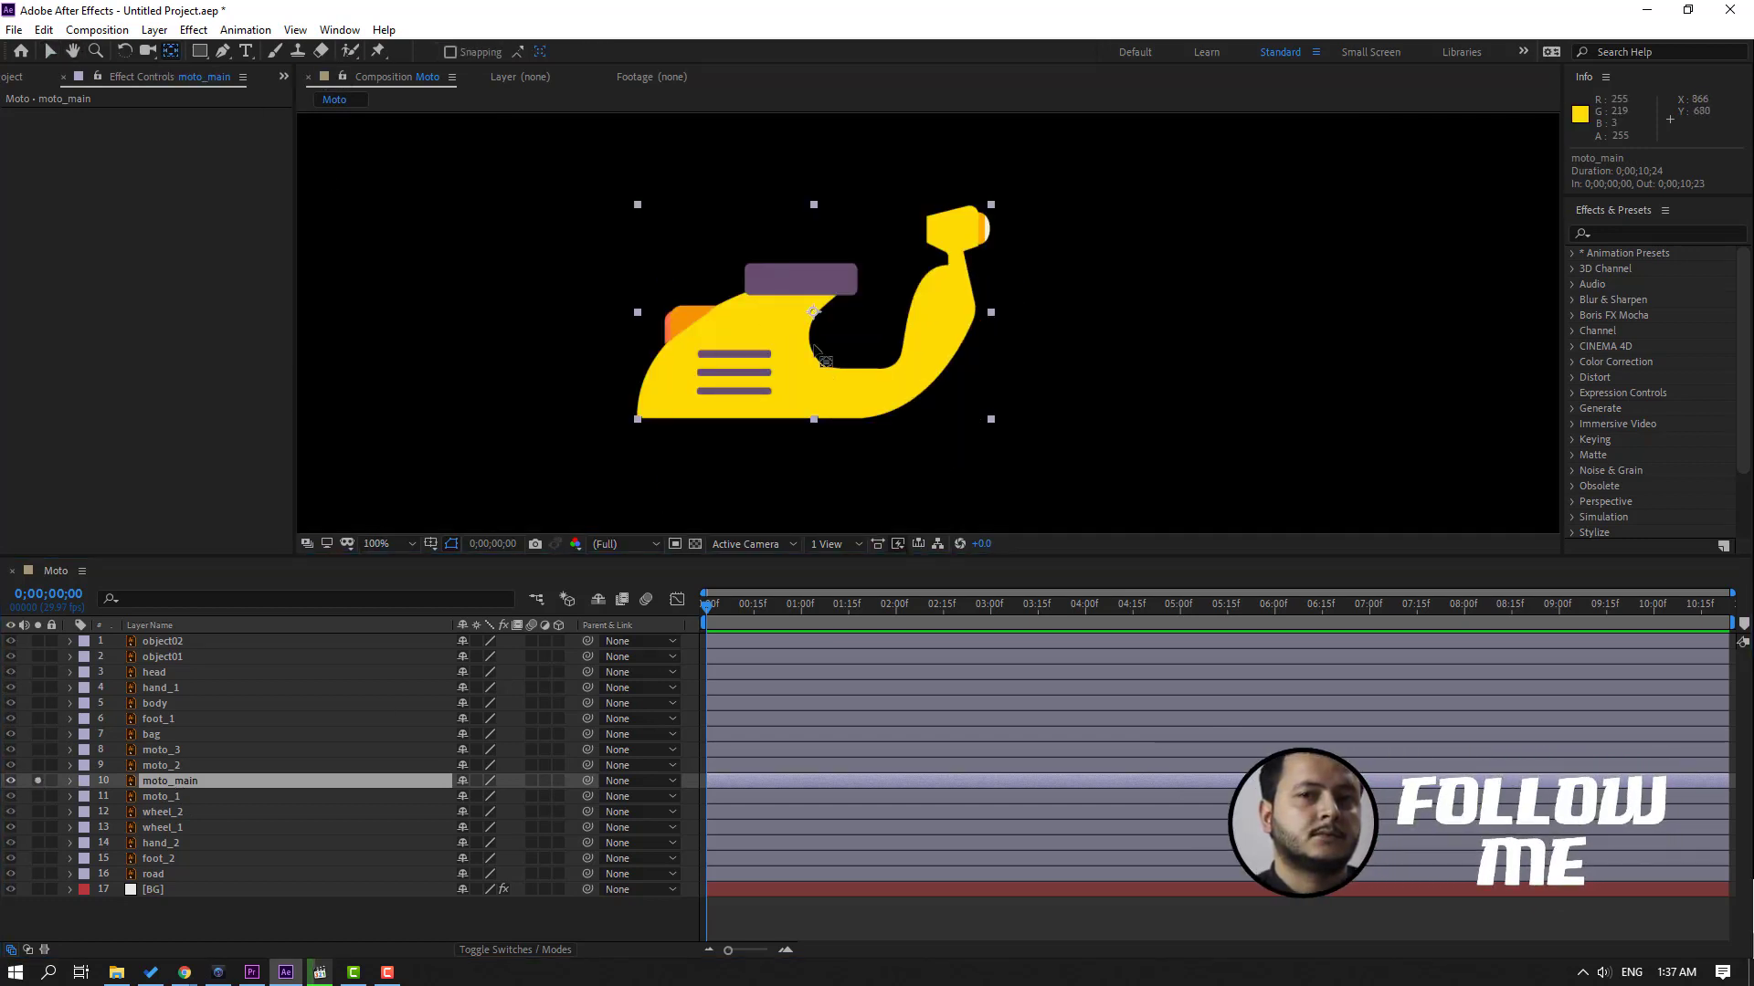
drag(813, 313, 771, 410)
click(49, 51)
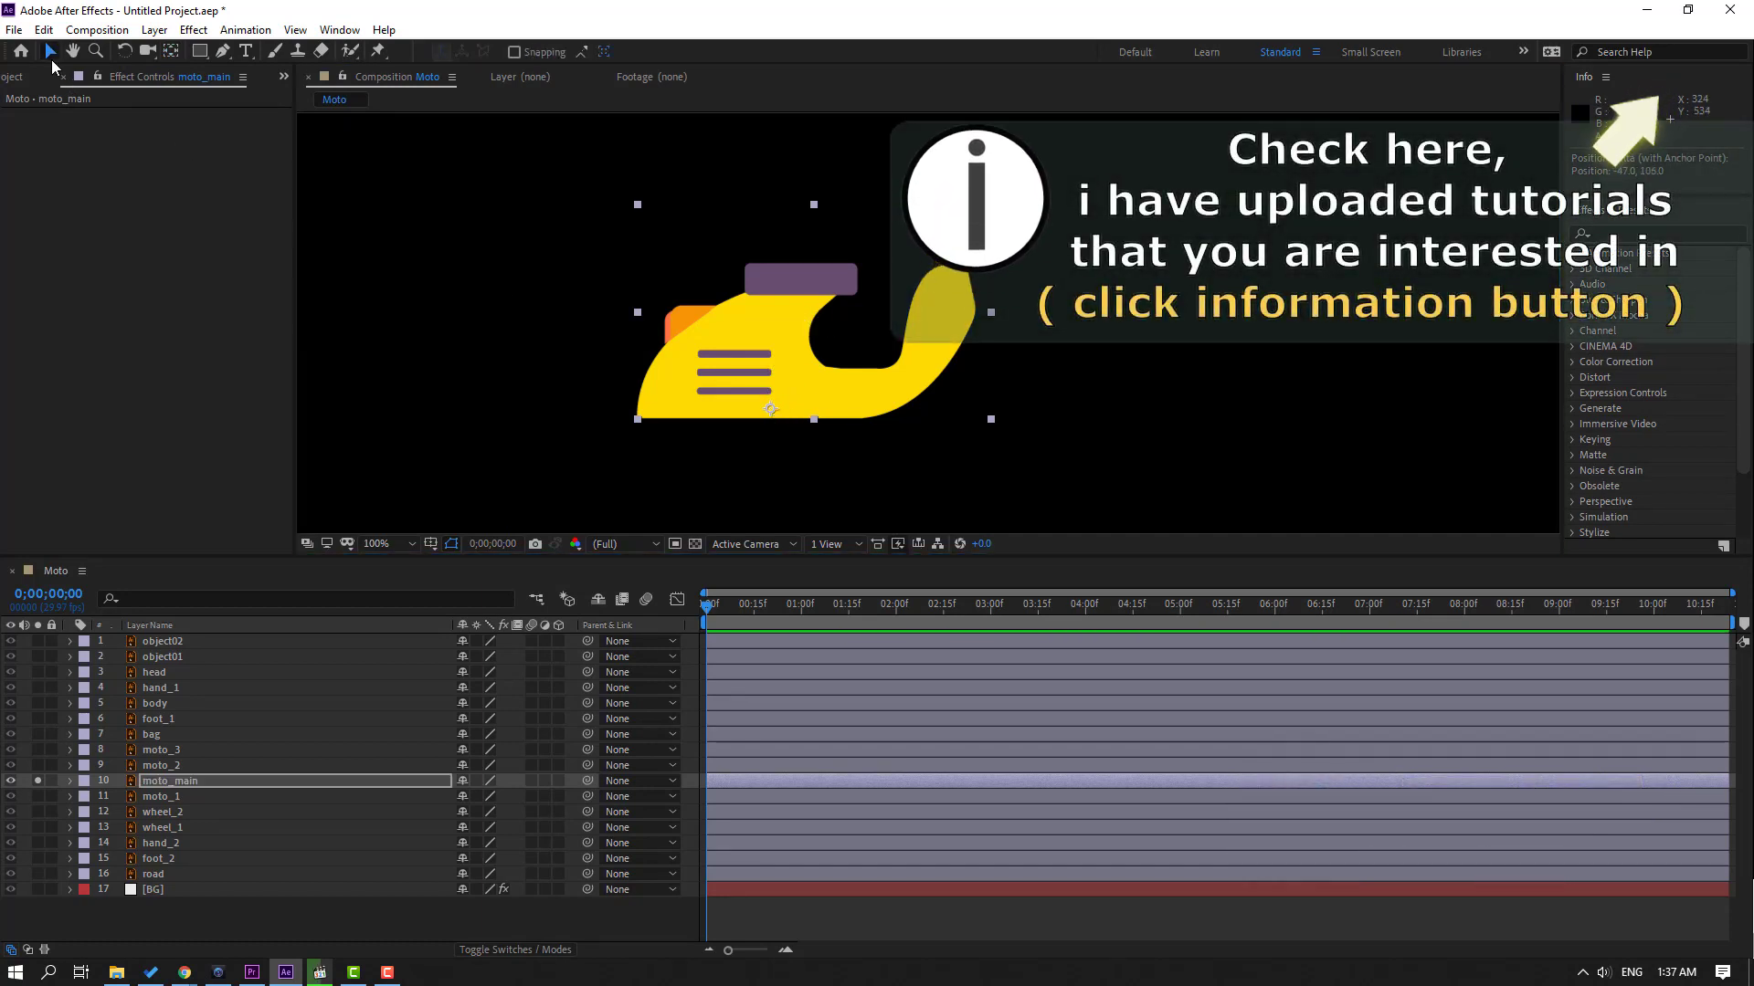
click(38, 781)
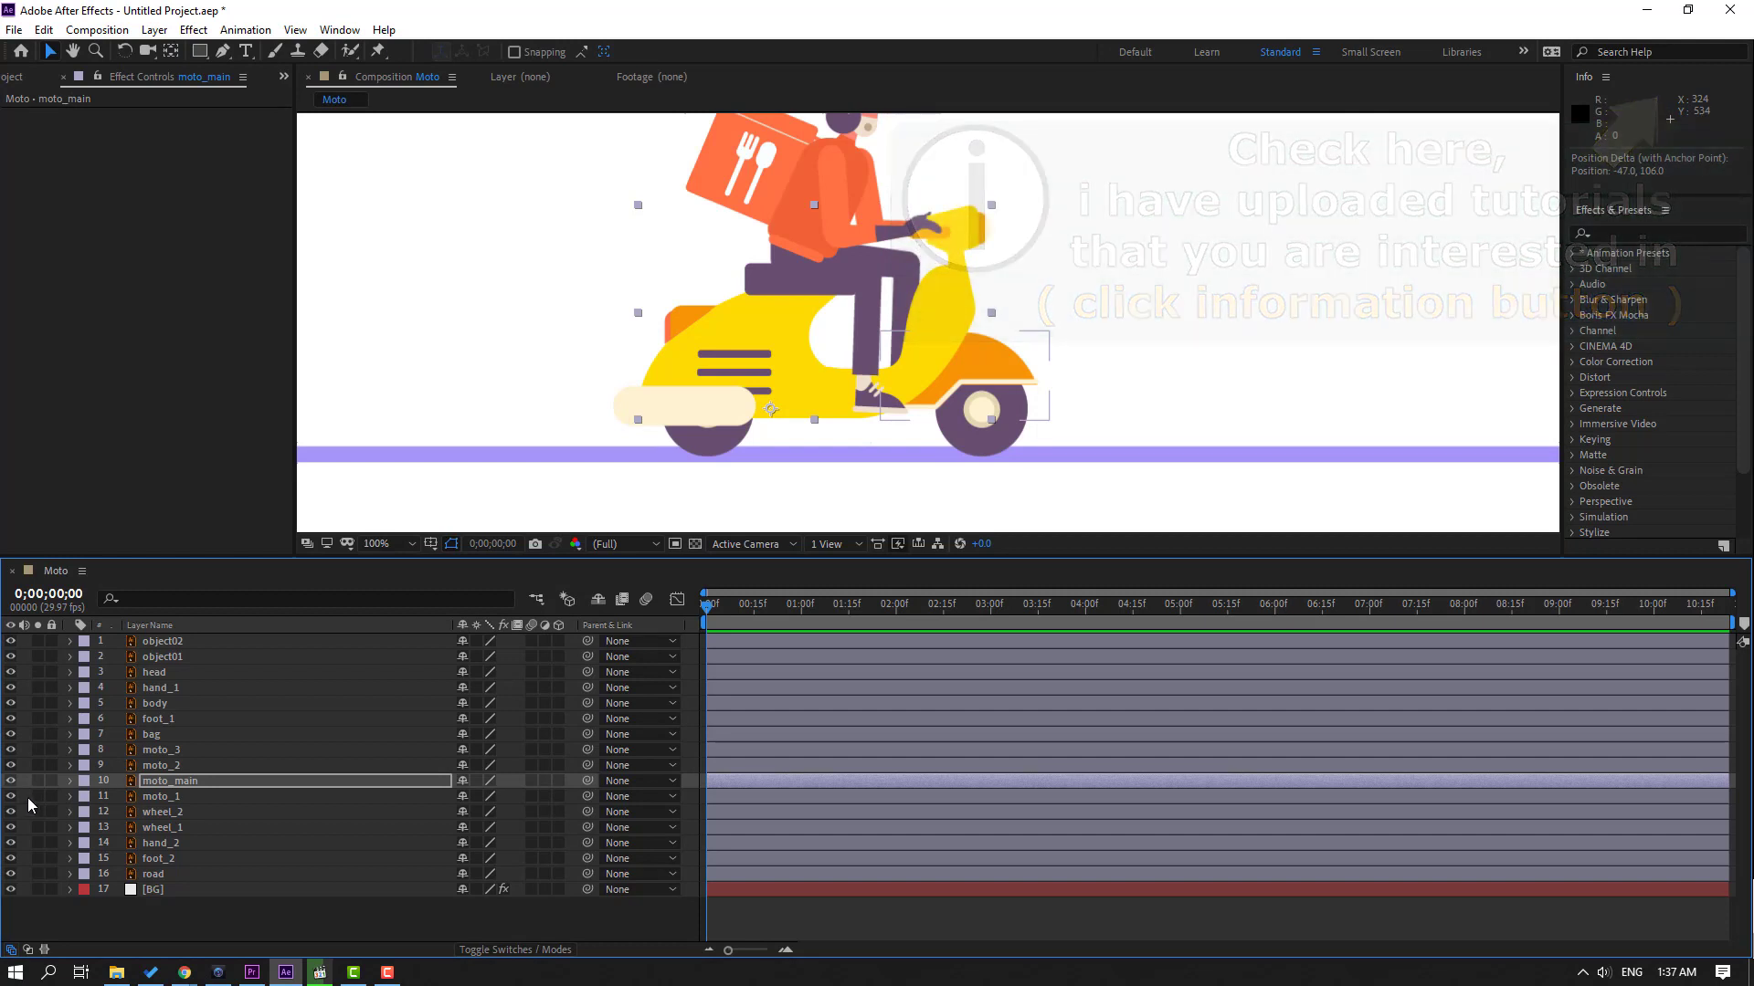
Step: Set moto_main's Rotation to -3° at frame 0 and turn on keyframing for it
key(r)
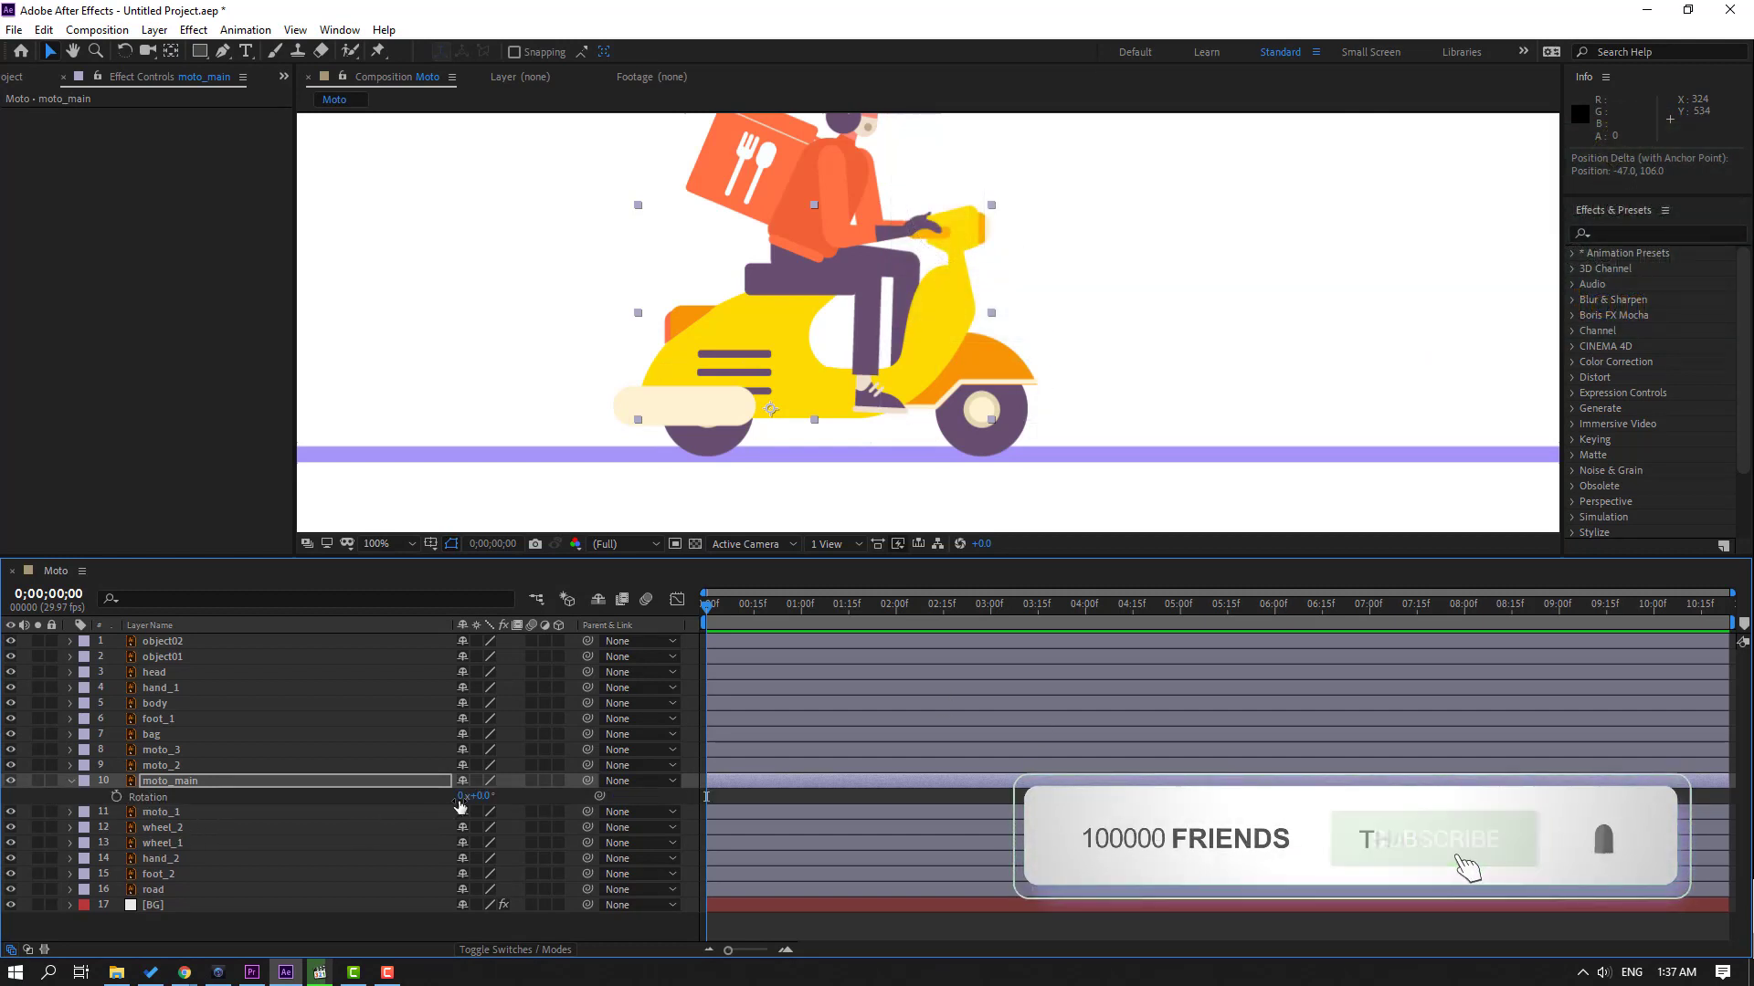
drag(484, 800, 480, 806)
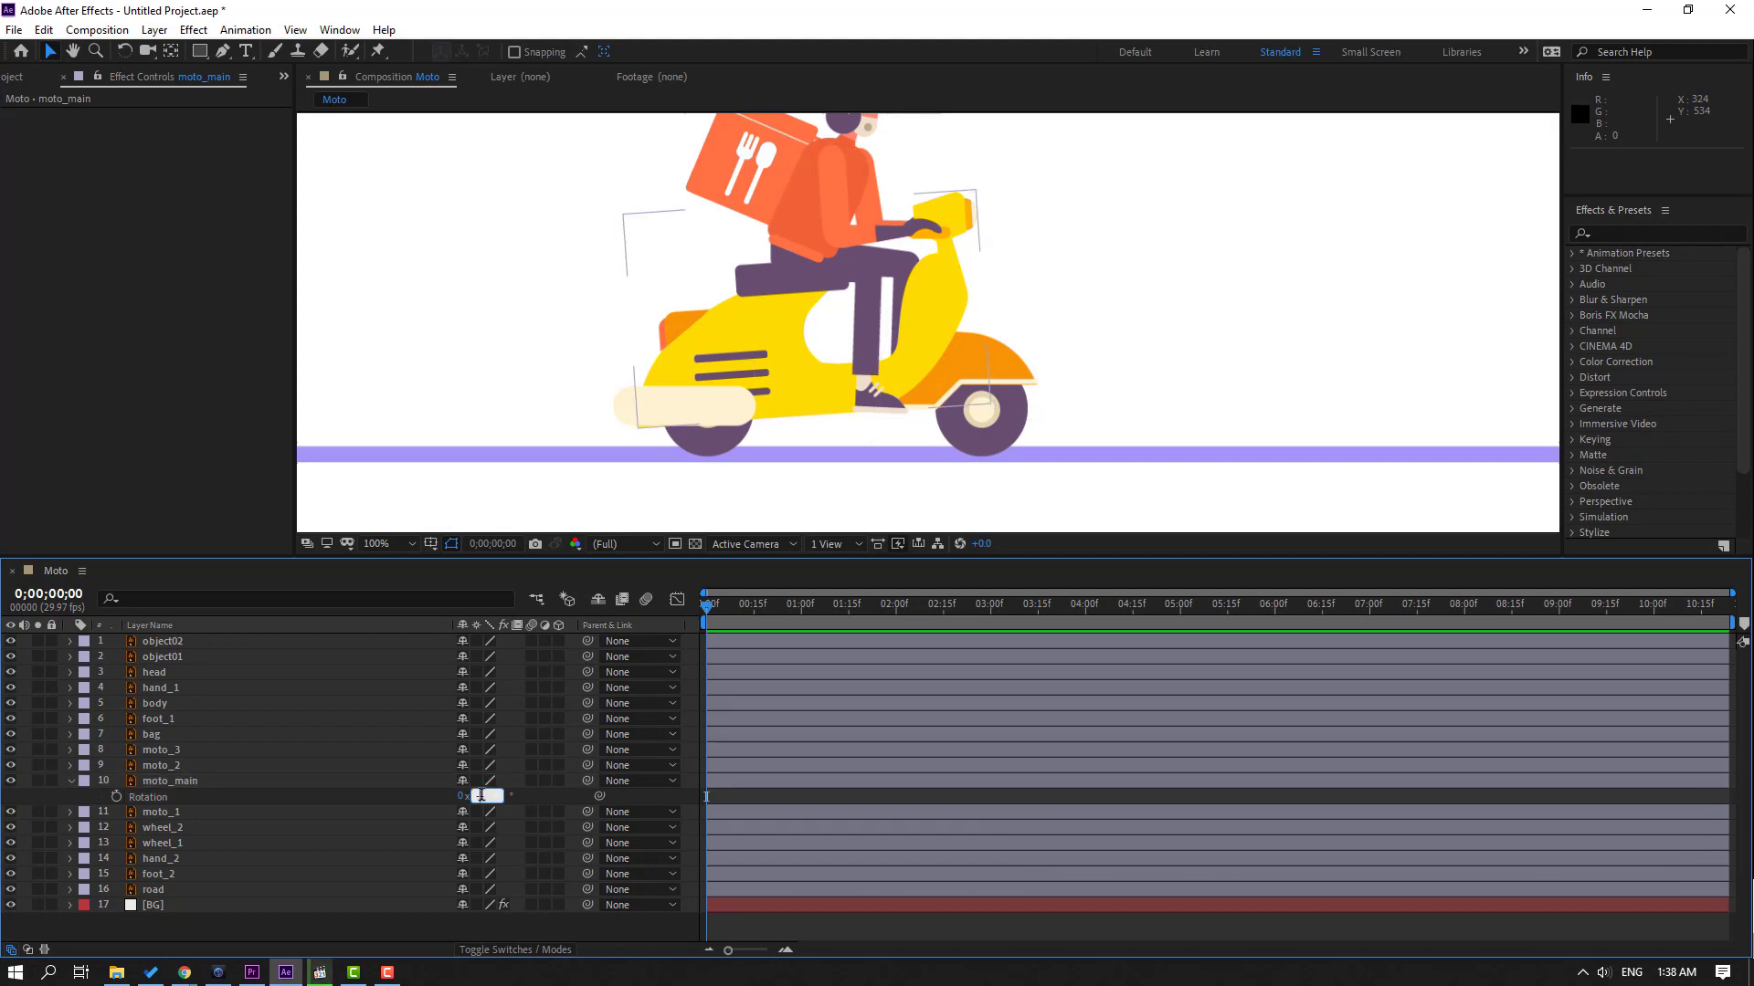
key(Return)
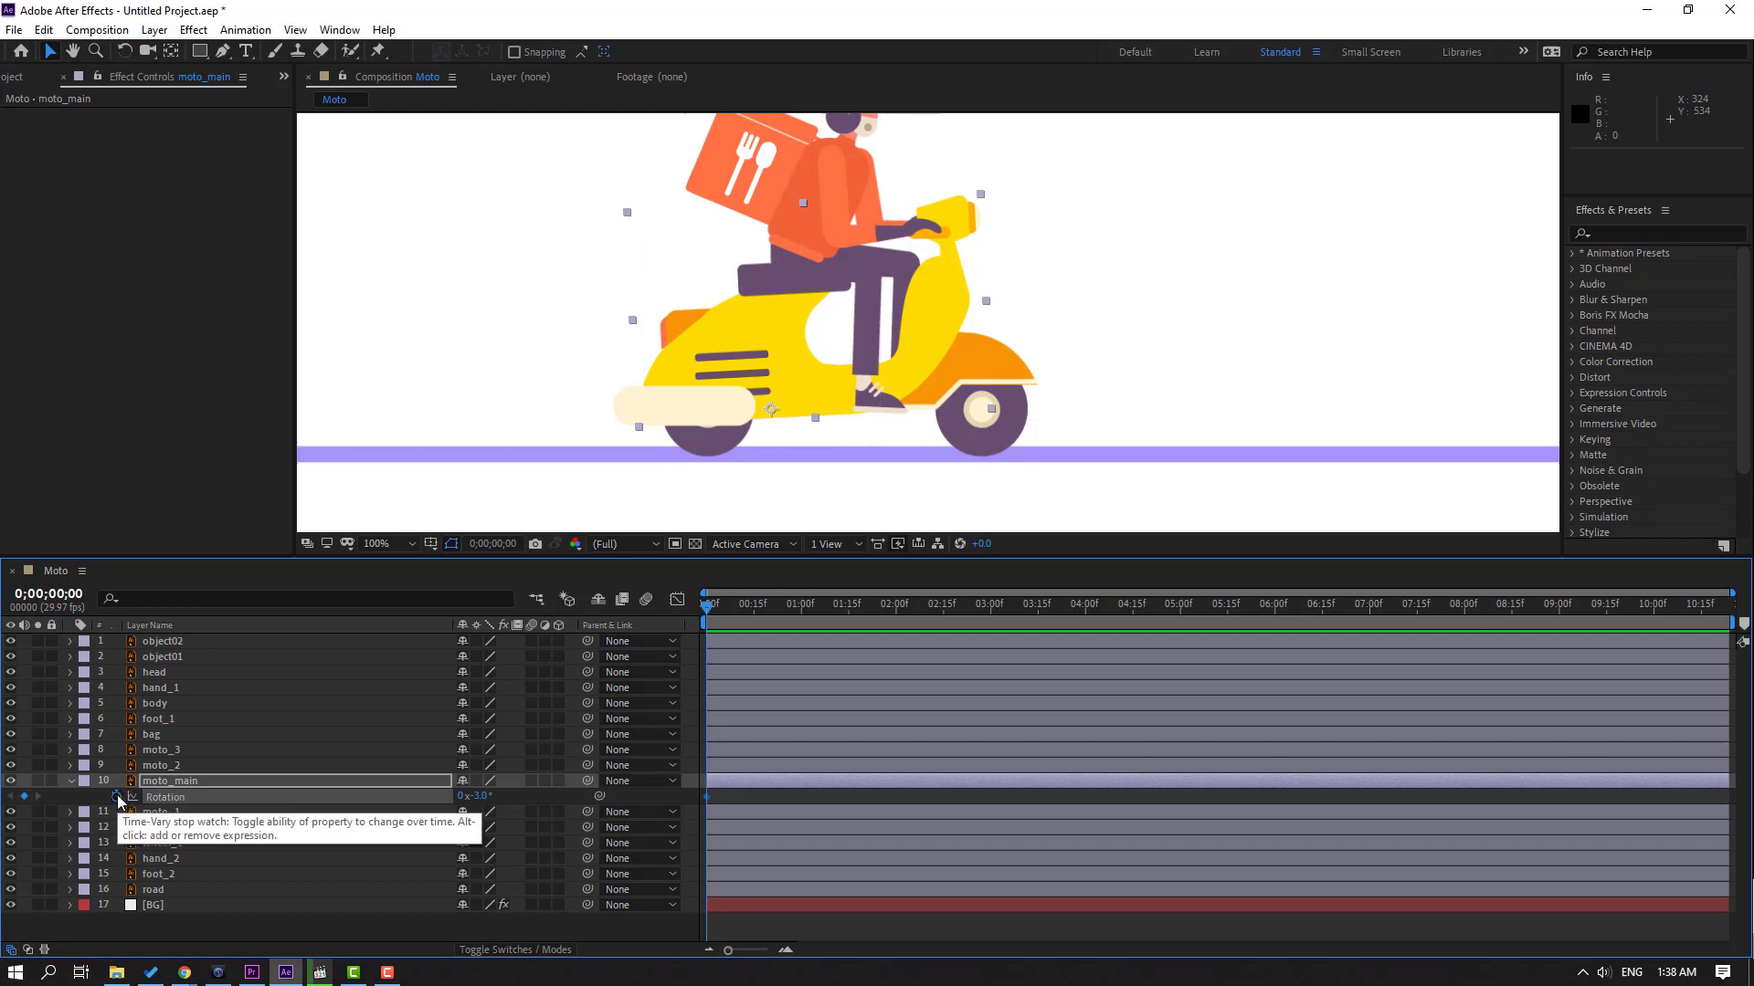
Step: At frame 10, keyframe moto_main's Rotation at 2°
key(shift+Page_Down)
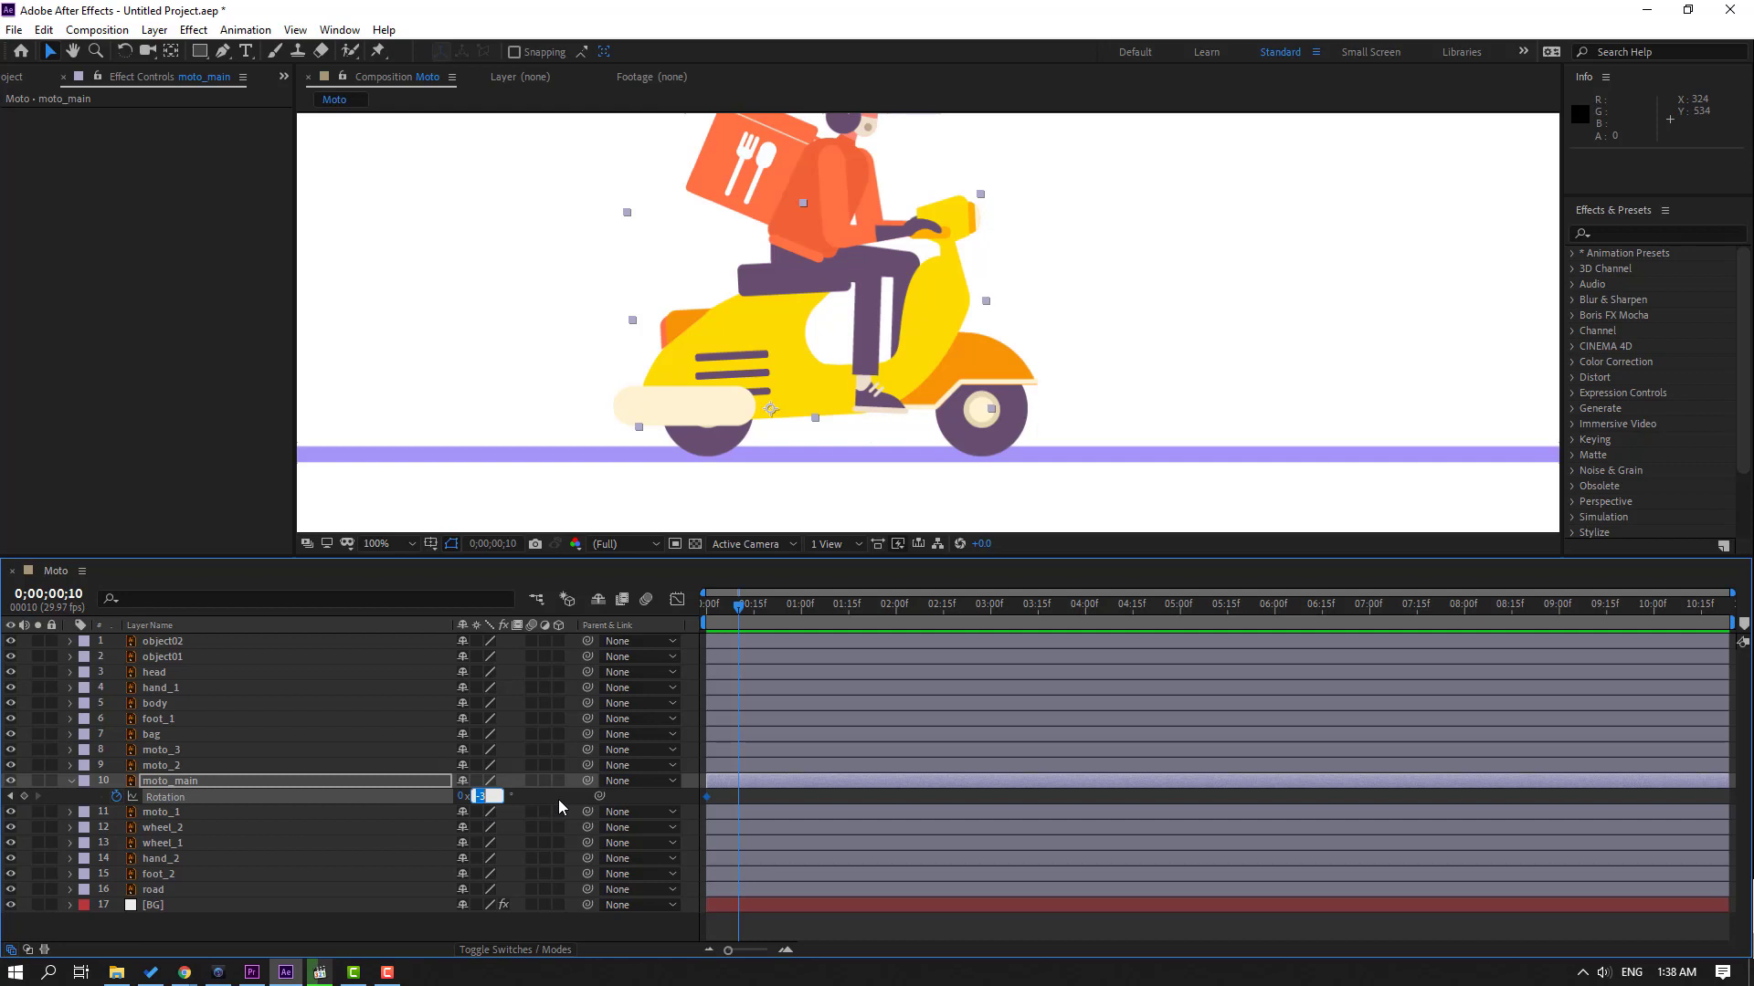
text(3)
key(Return)
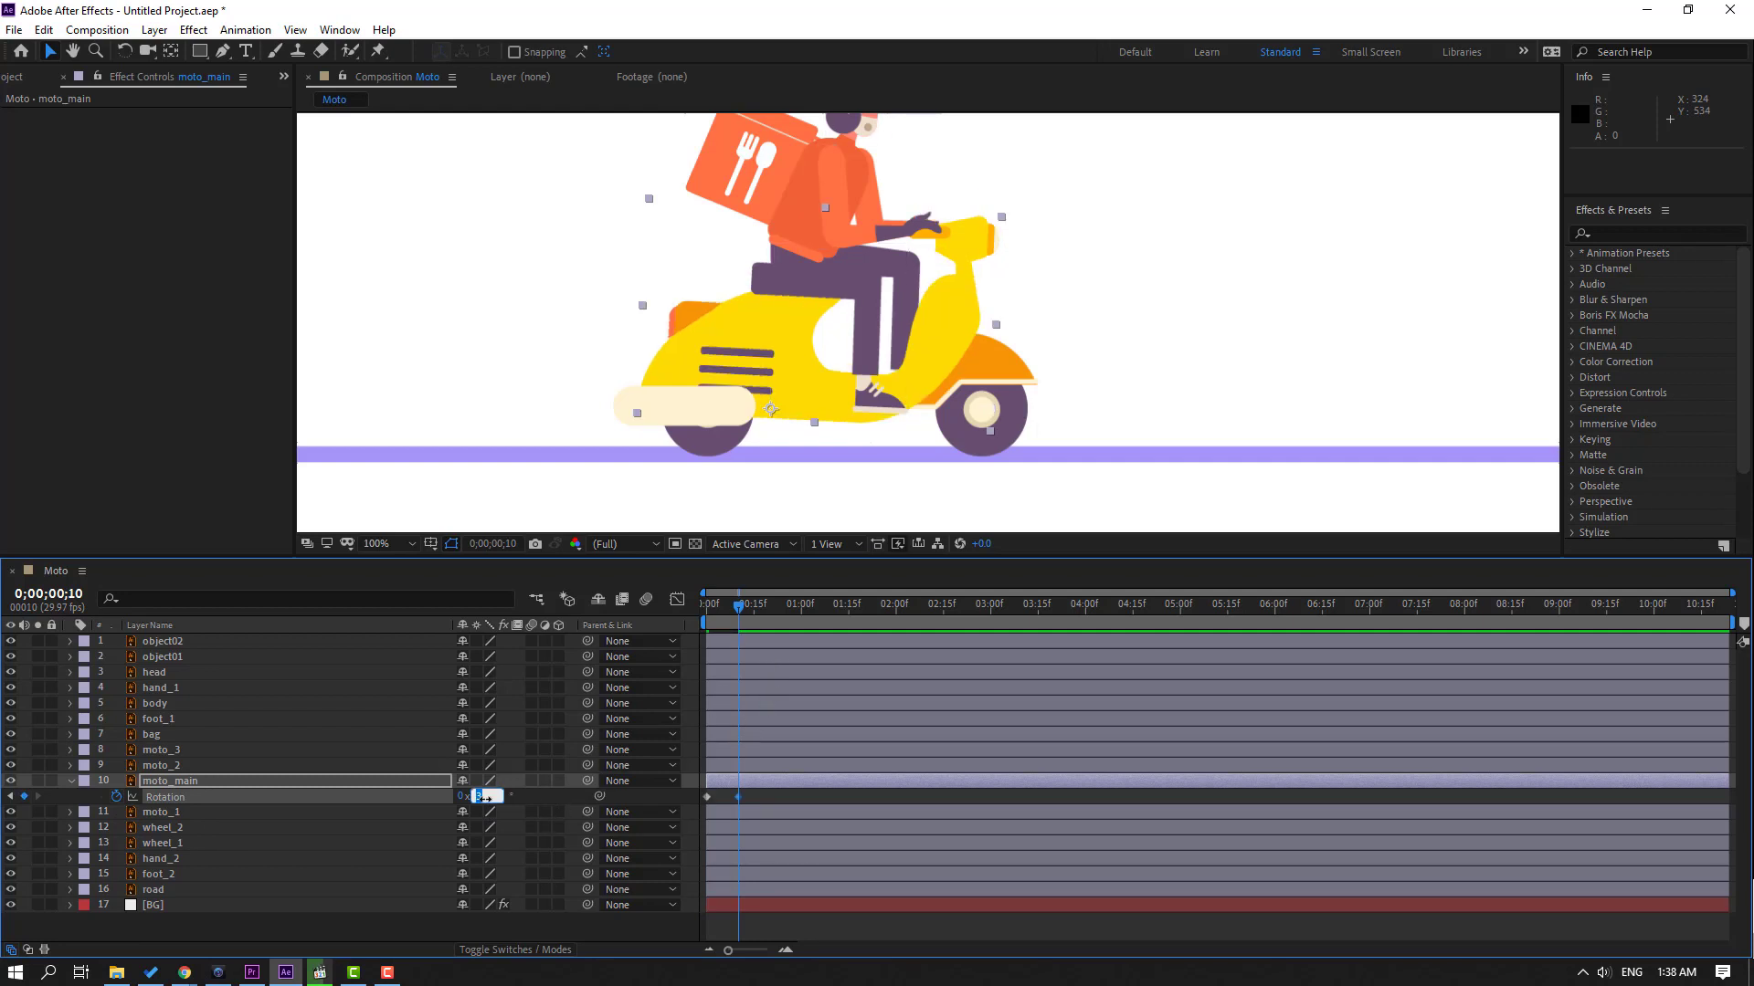
text(2)
key(Return)
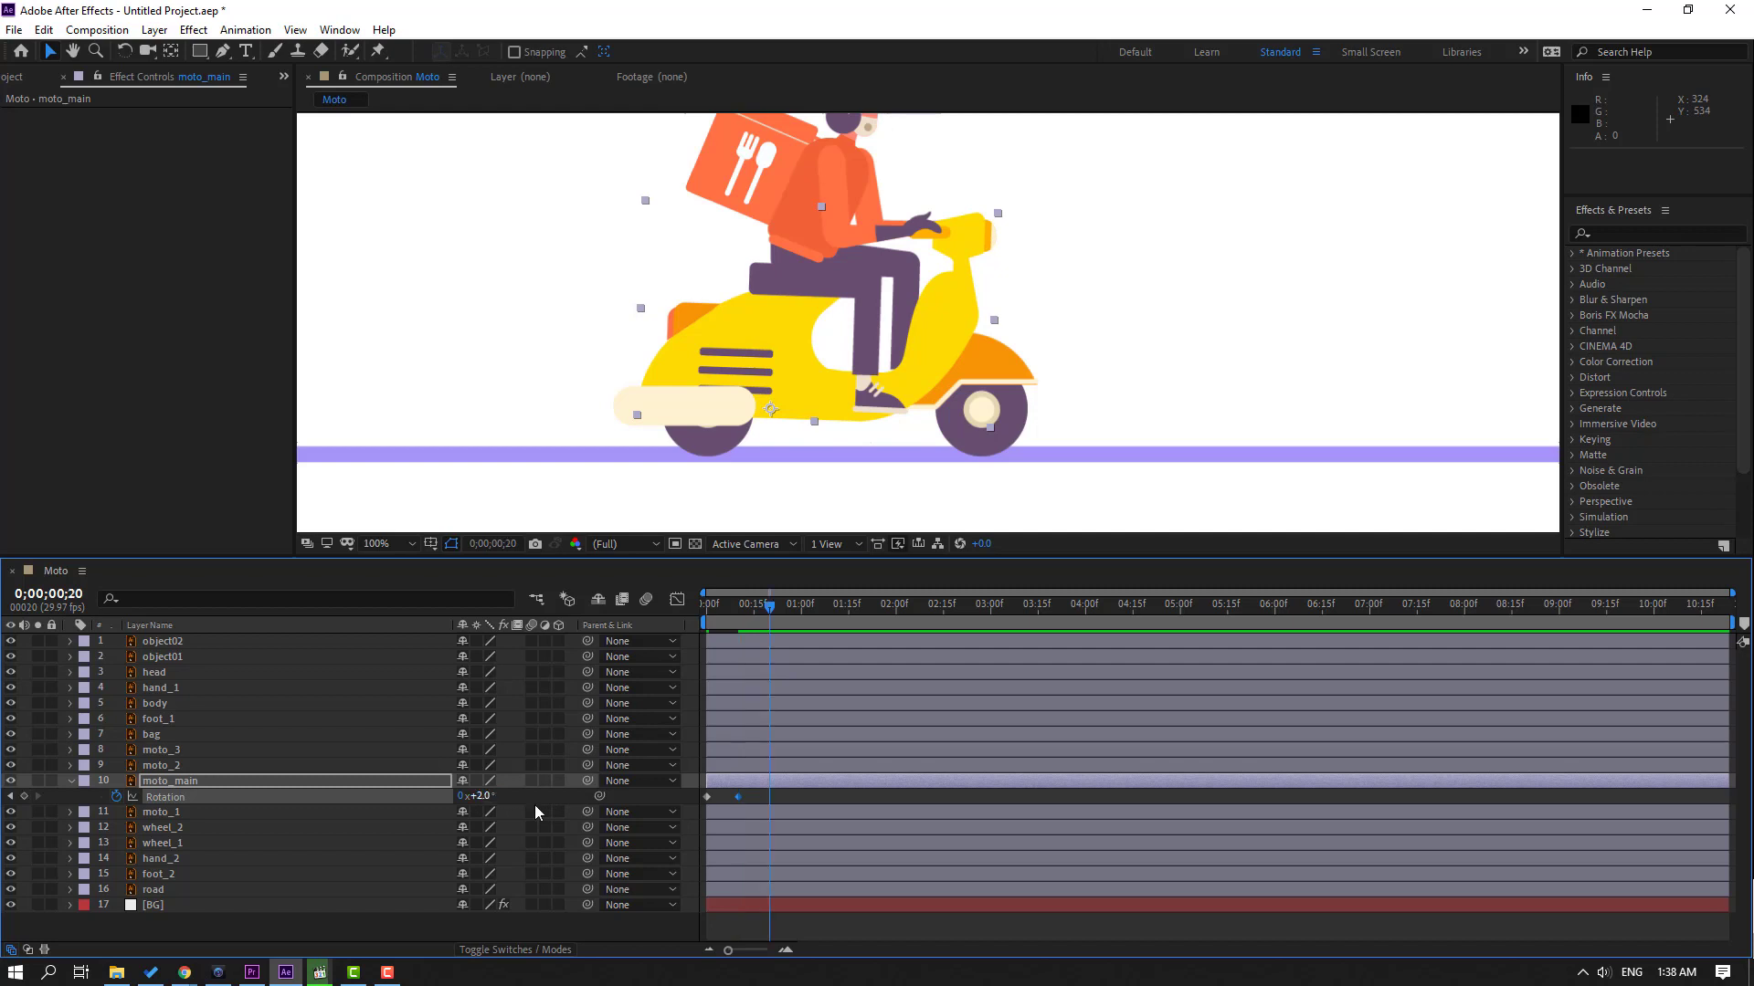
Step: Copy moto_main's first Rotation keyframe to frame 20 and preview the rocking motion
click(708, 797)
key(ctrl+v)
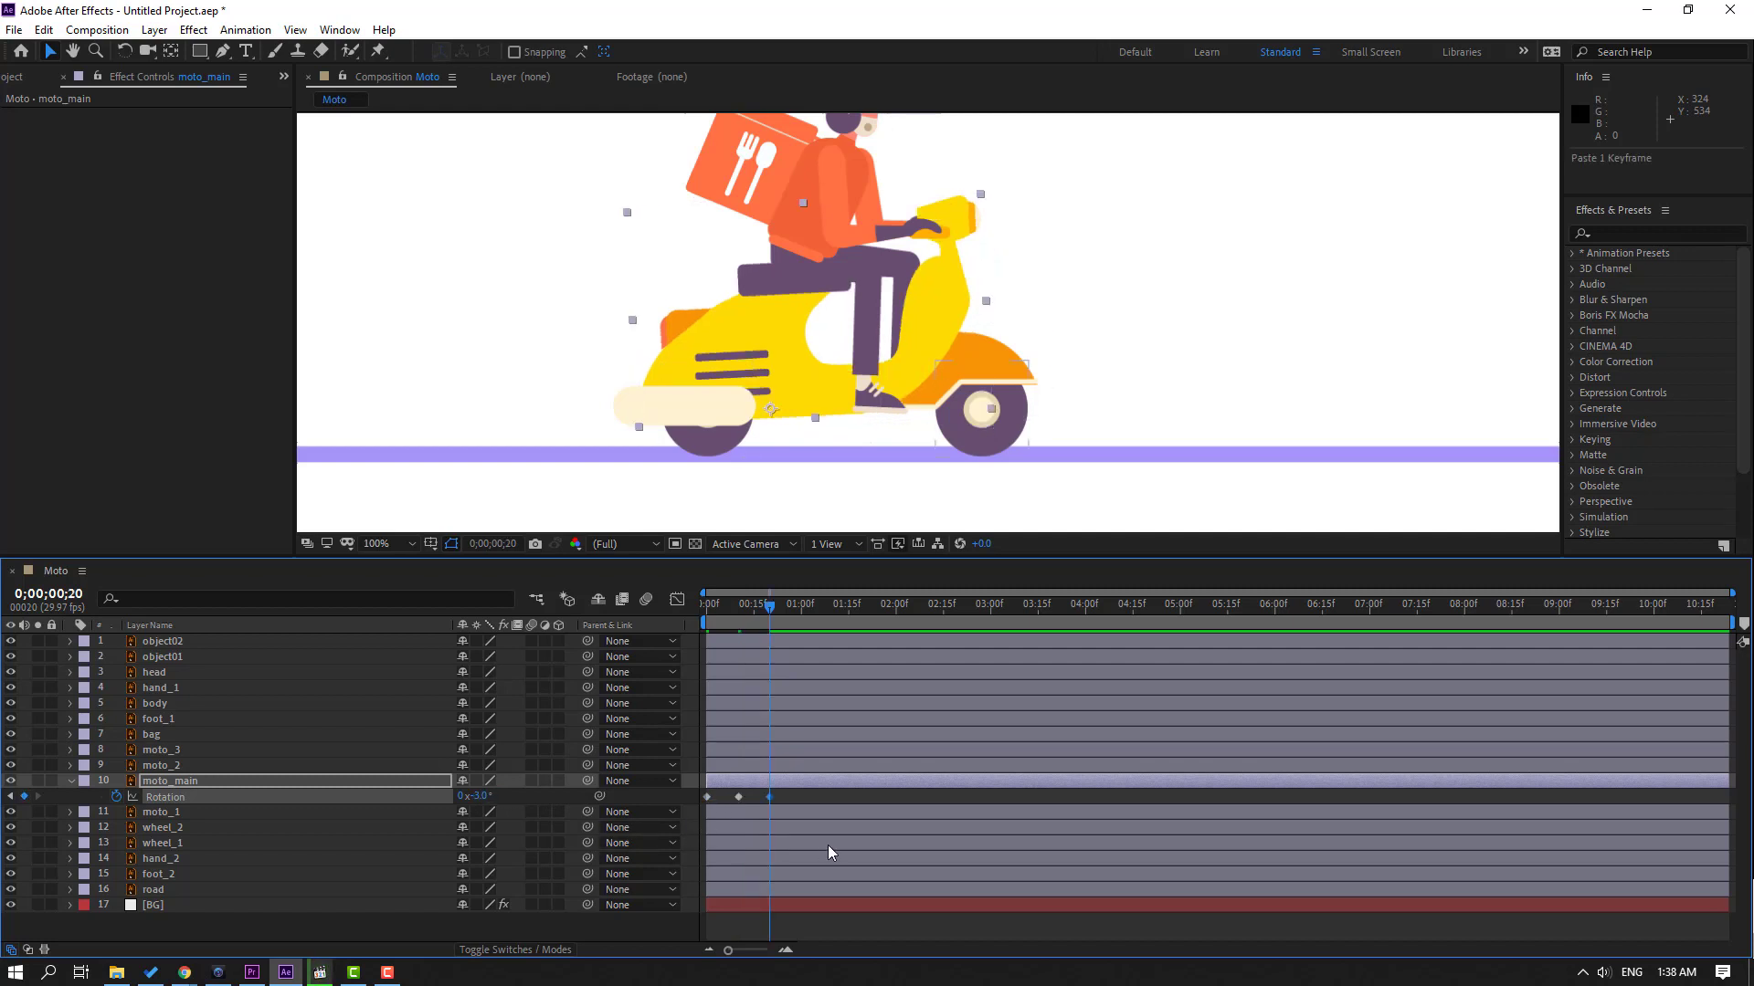
key(space)
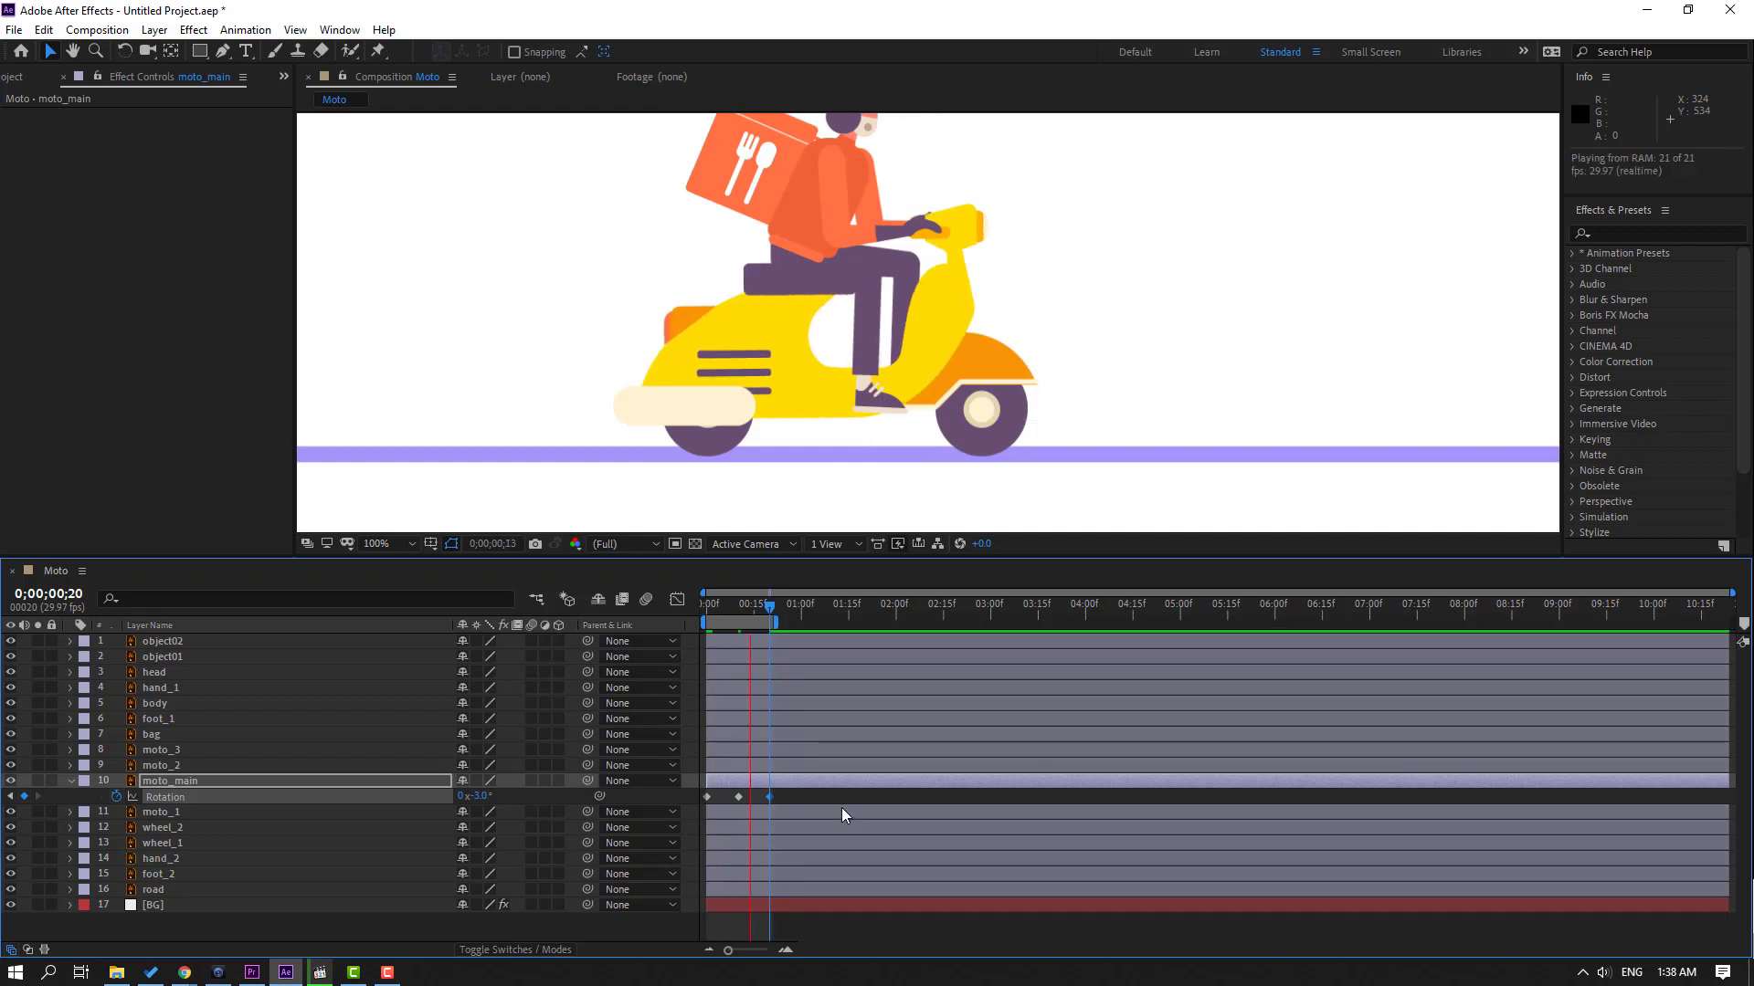
Step: Apply Easy Ease to all three Rotation keyframes of moto_main and preview the animation
drag(782, 820, 699, 791)
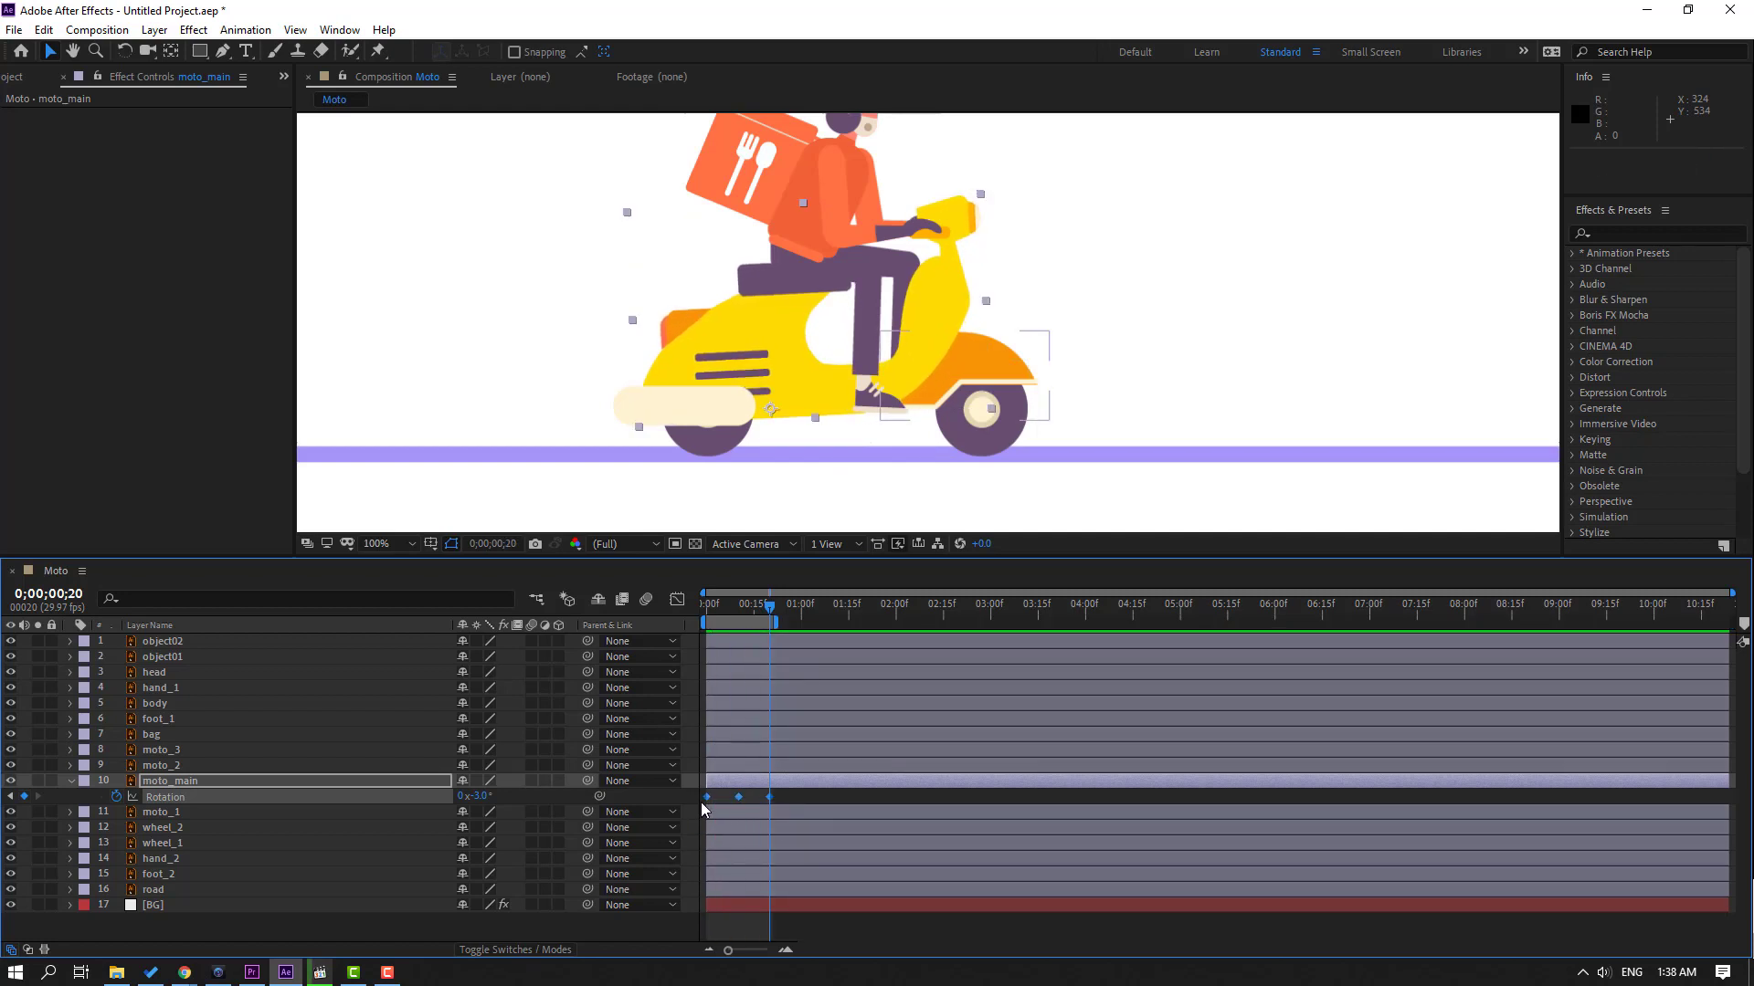
right_click(706, 796)
mouse_move(803, 779)
click(968, 844)
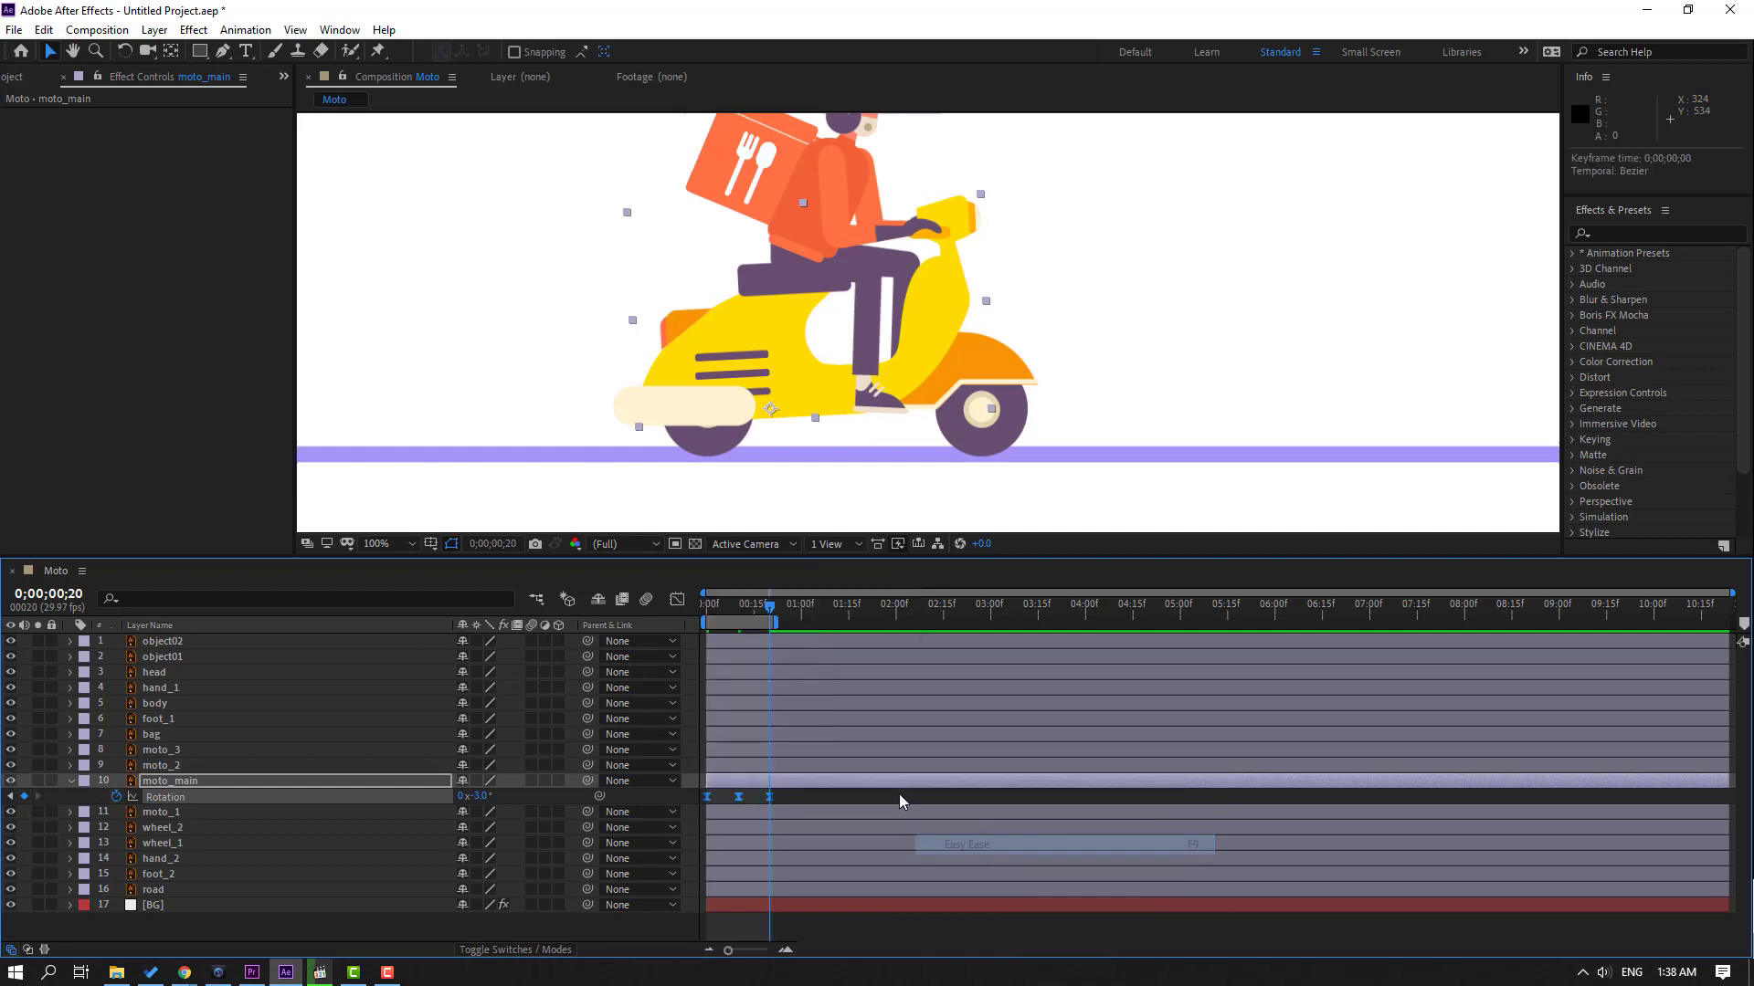
click(900, 802)
key(space)
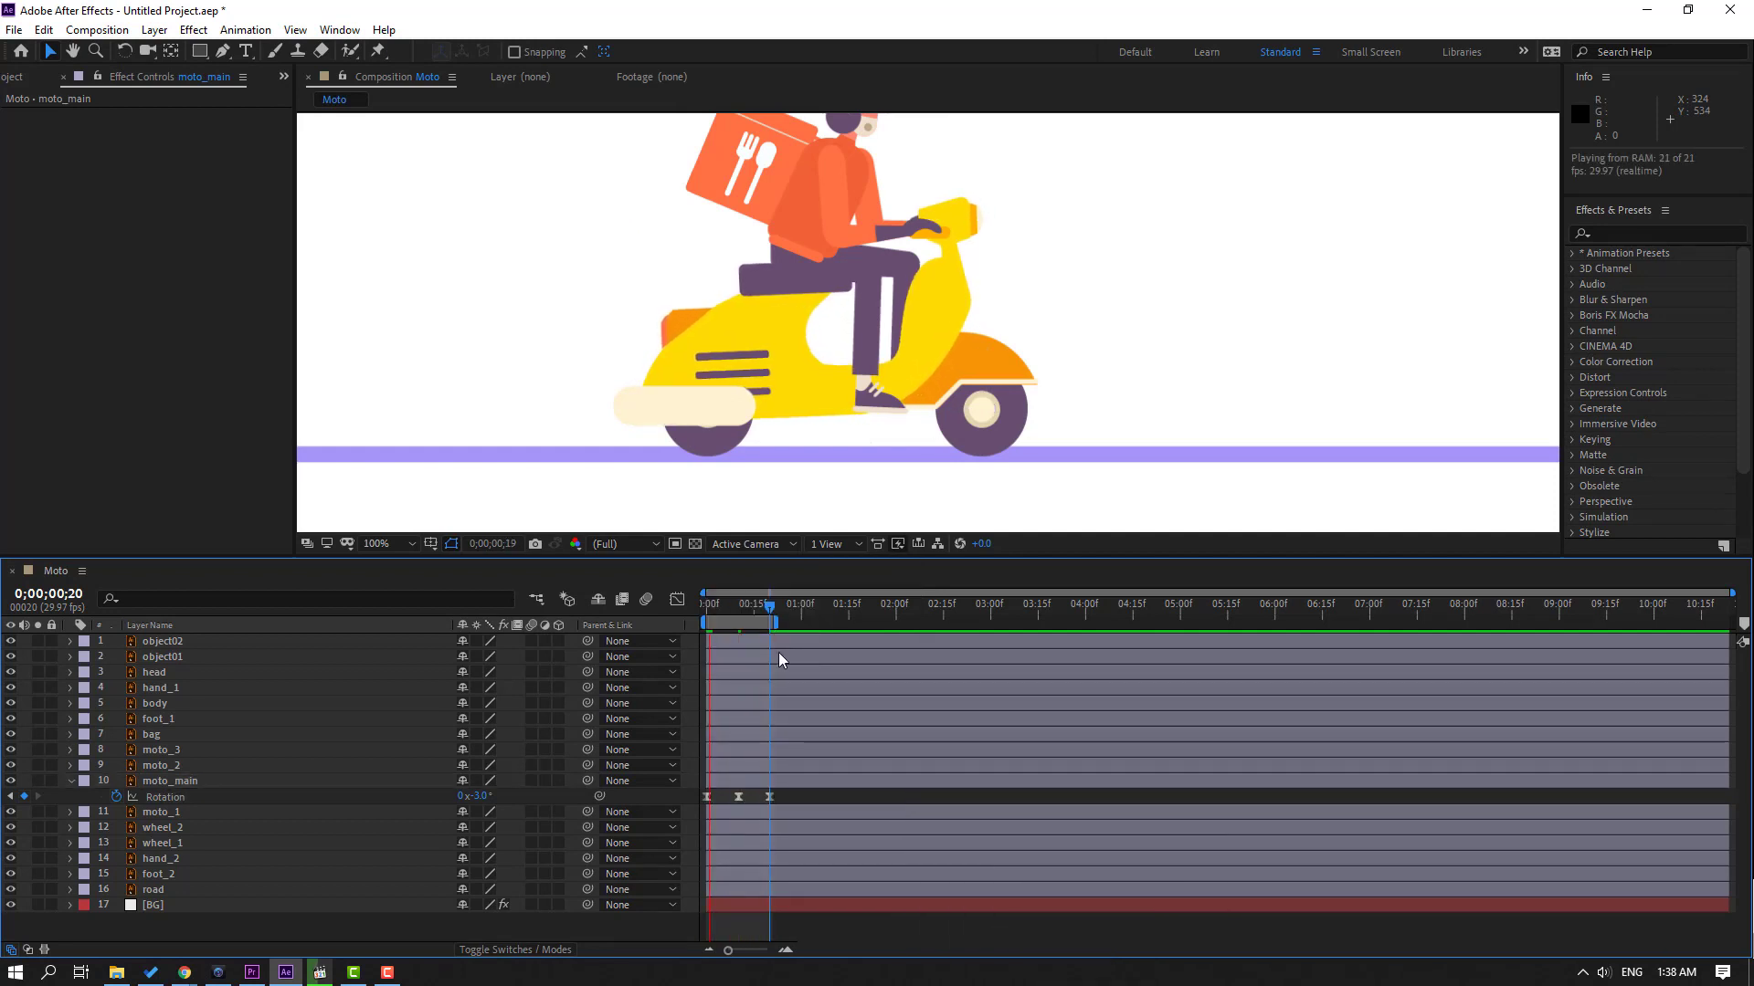
key(space)
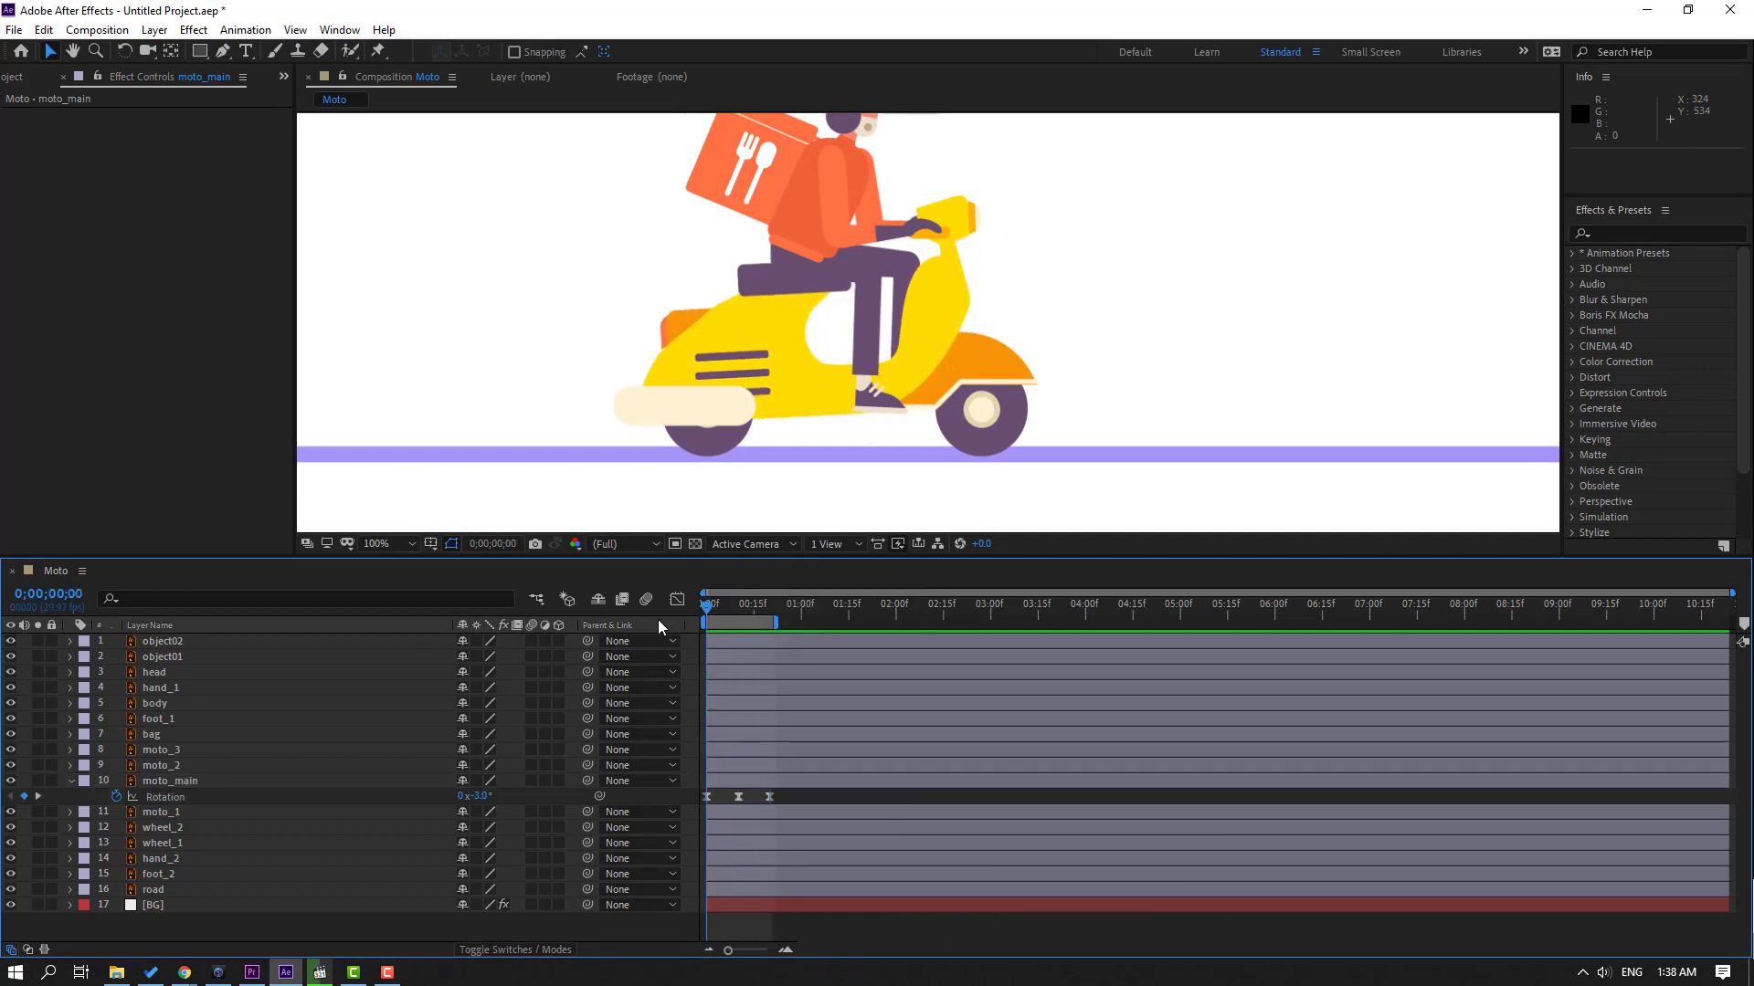
Step: Parent the moto_2 and moto_3 layers to moto_main
click(167, 767)
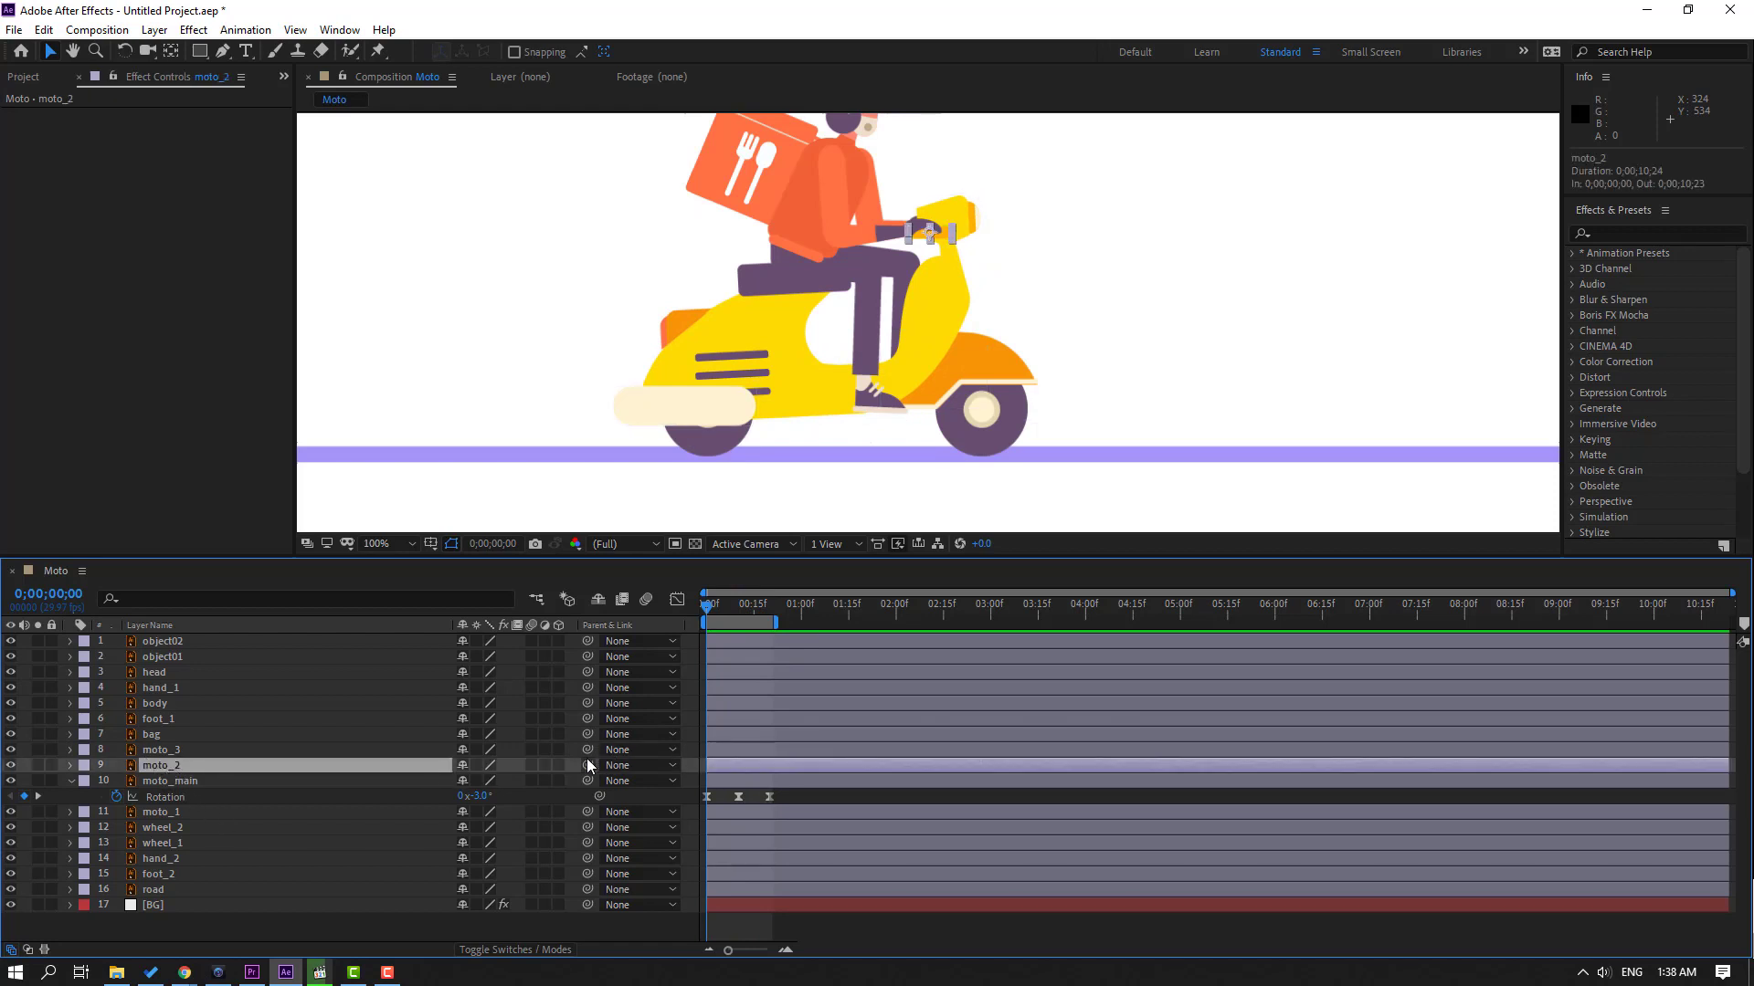
drag(405, 762, 187, 781)
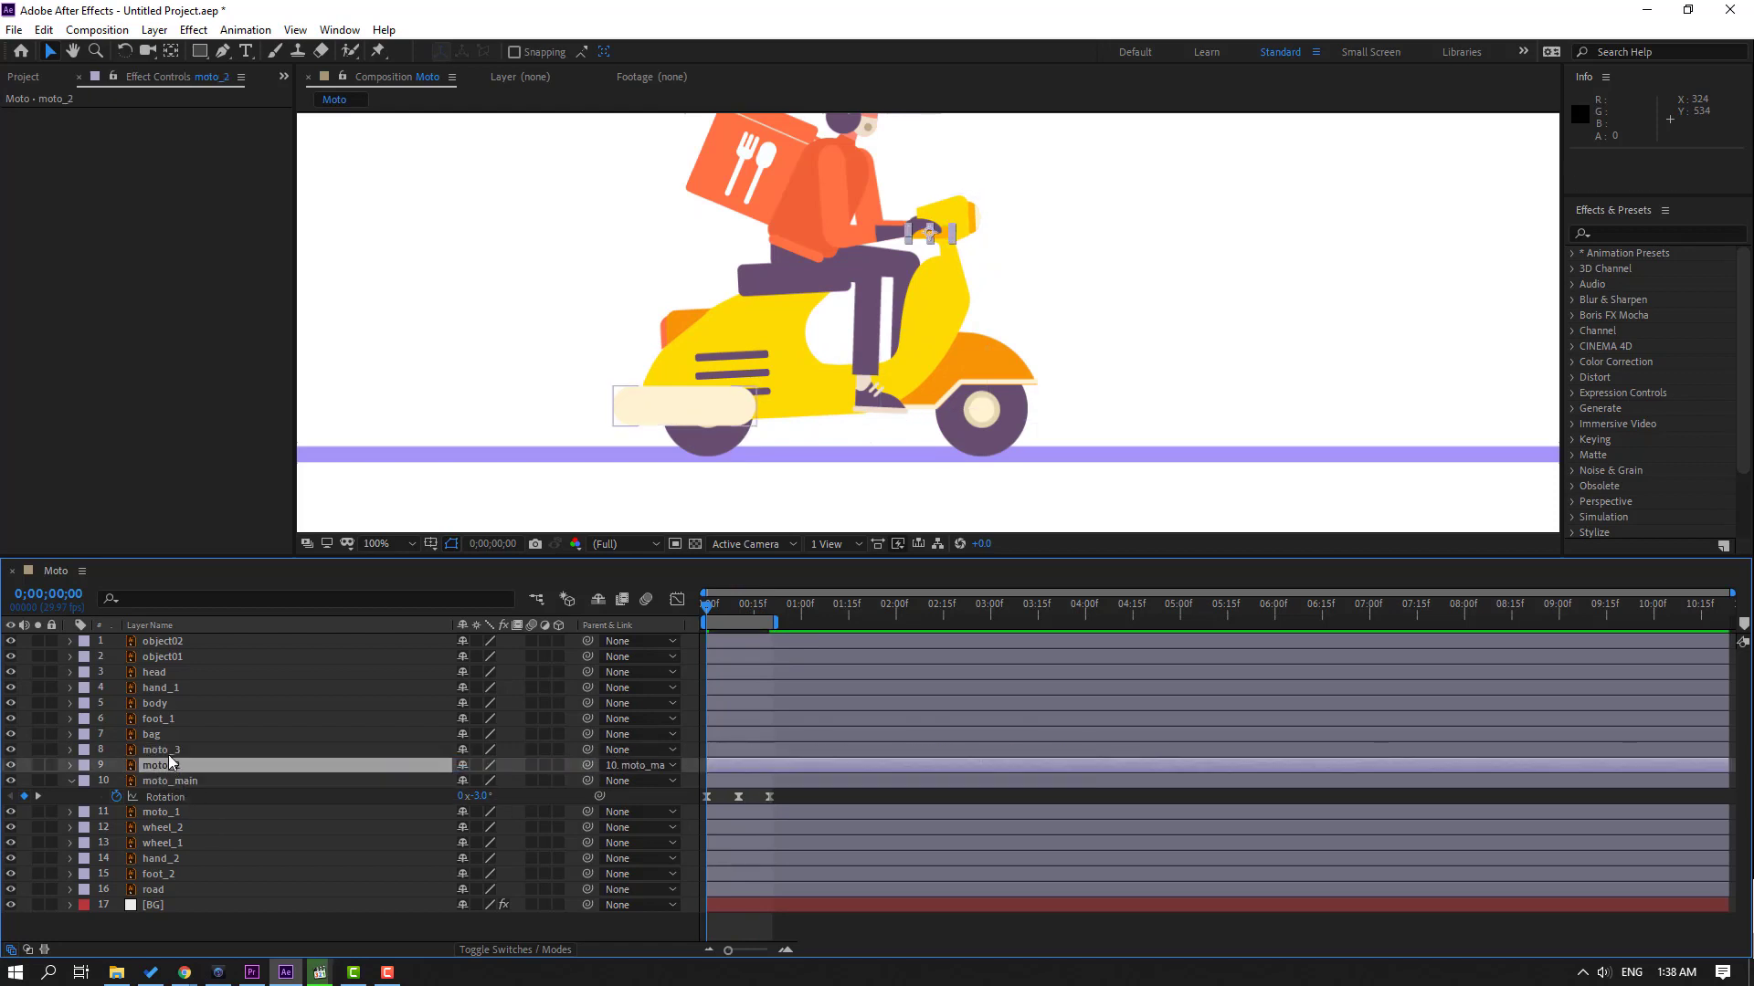
click(171, 755)
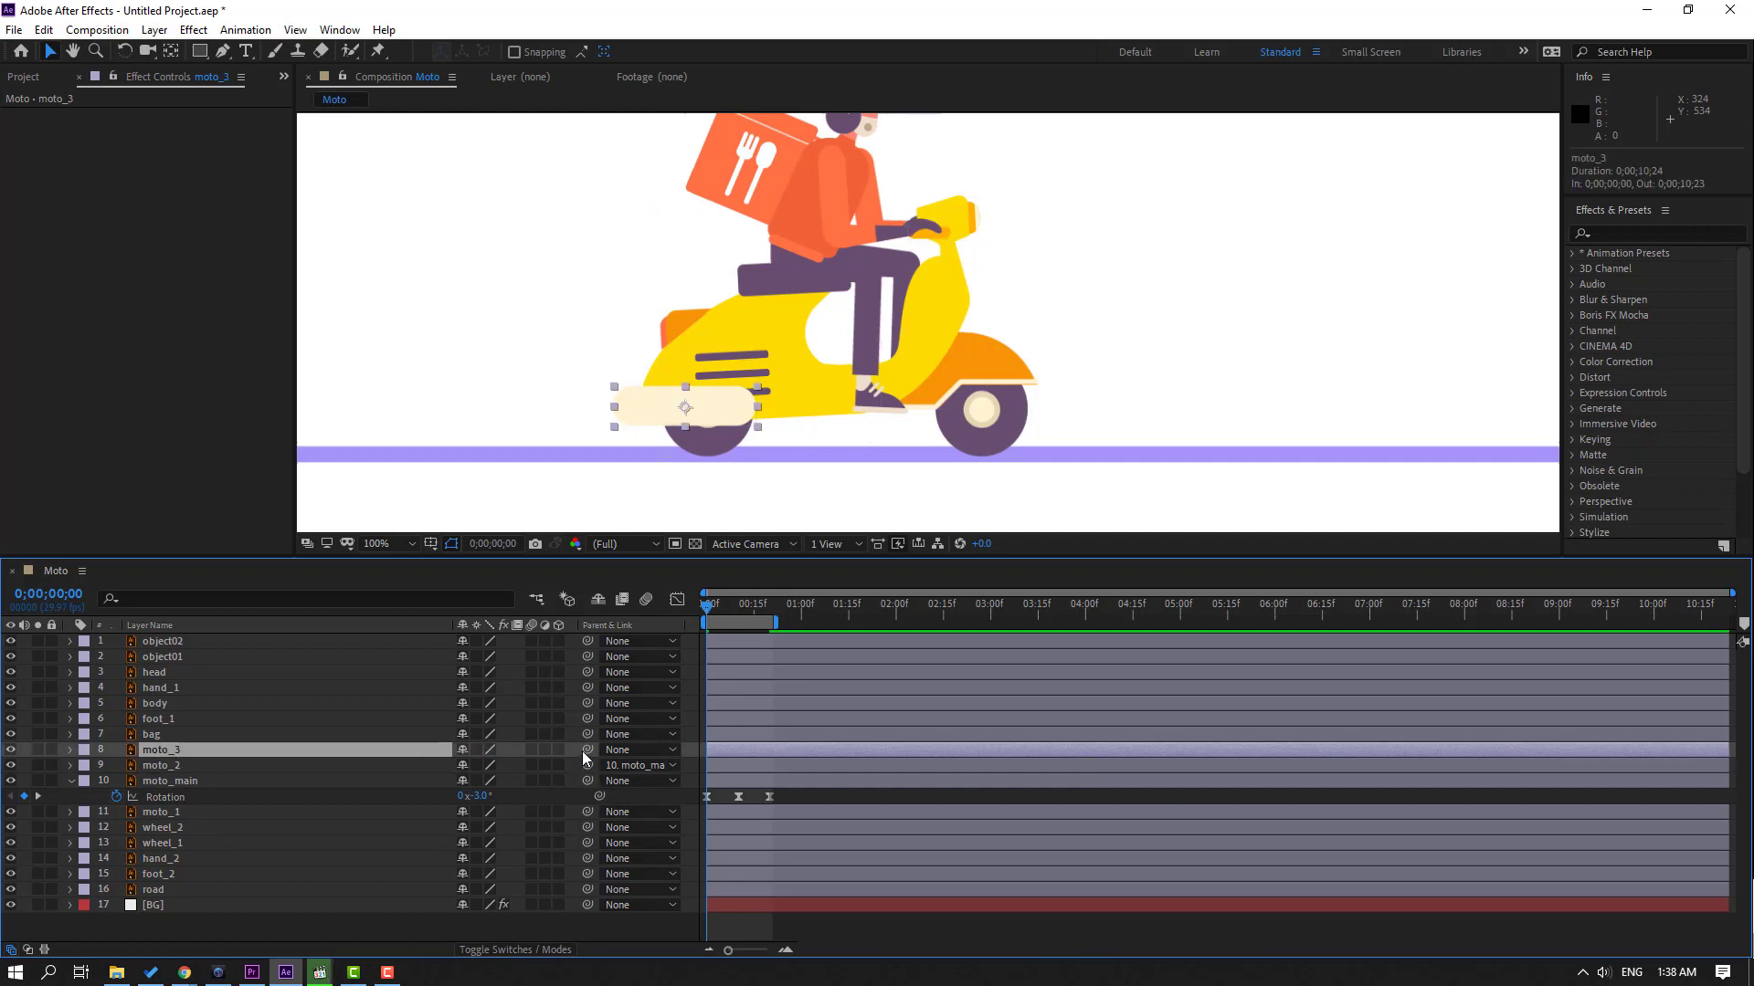
drag(587, 750, 167, 788)
drag(167, 787, 173, 781)
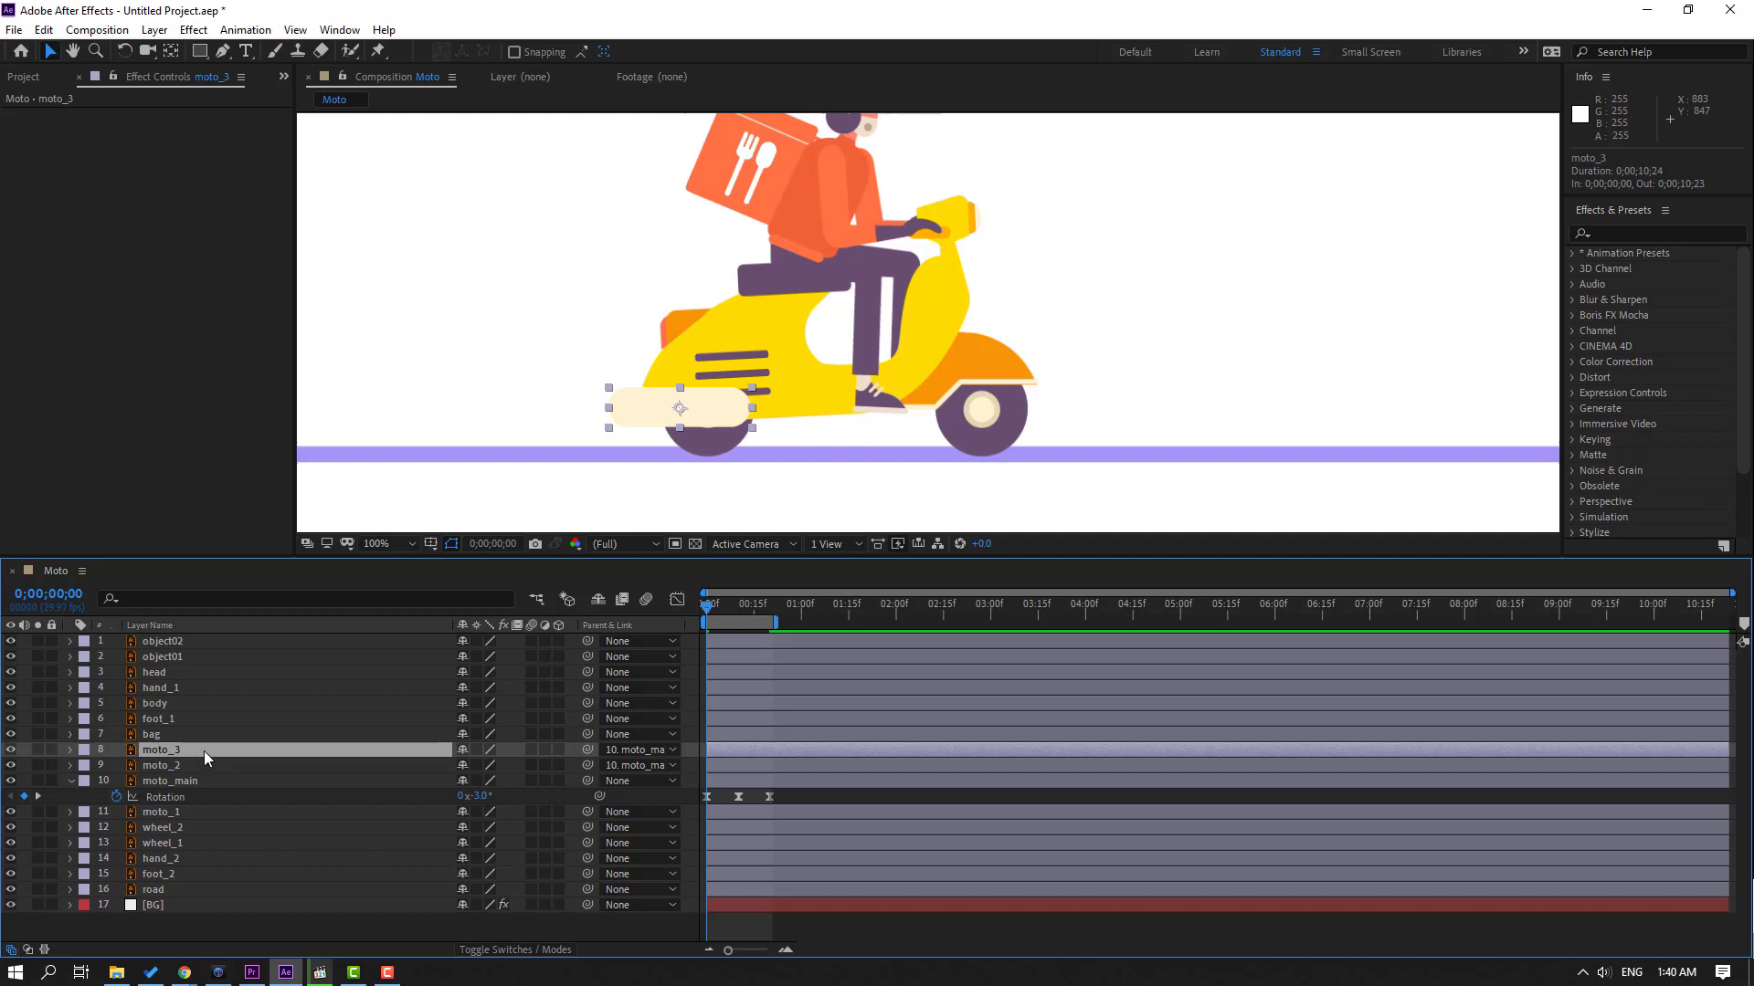
Step: Keyframe moto_3's vertical Position at 210.8 on frame 0 and 216.8 on frame 10
key(p)
click(117, 768)
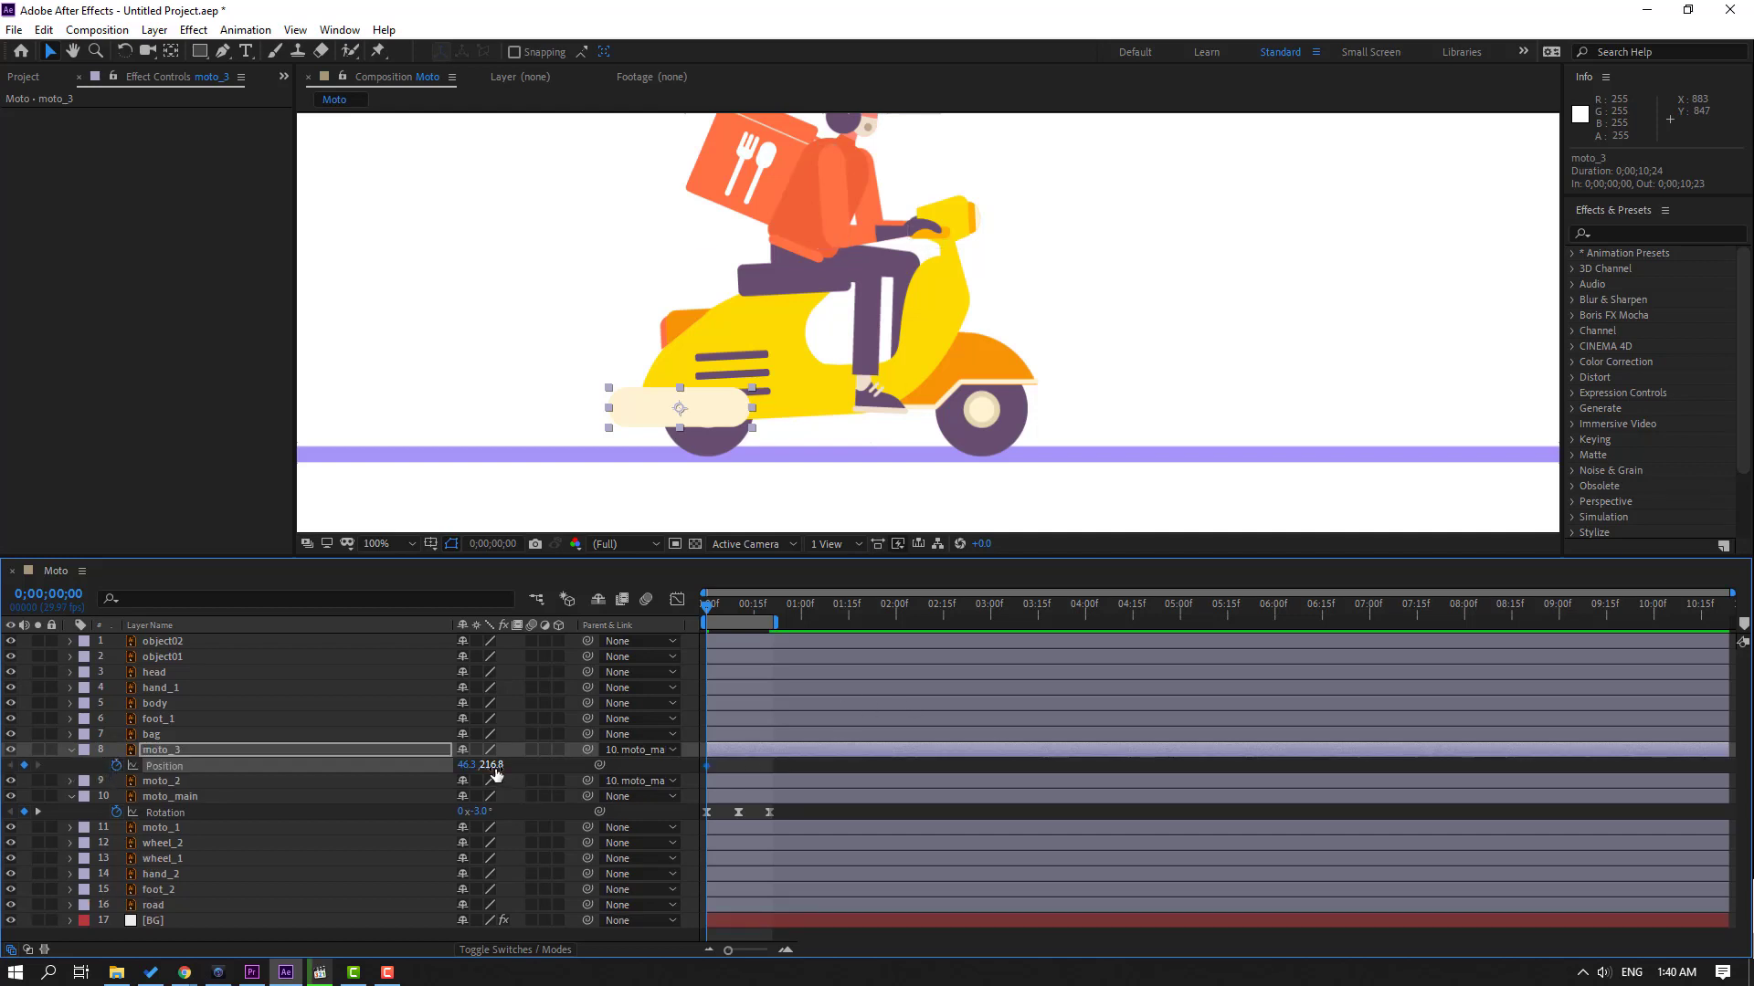
key(shift+Up)
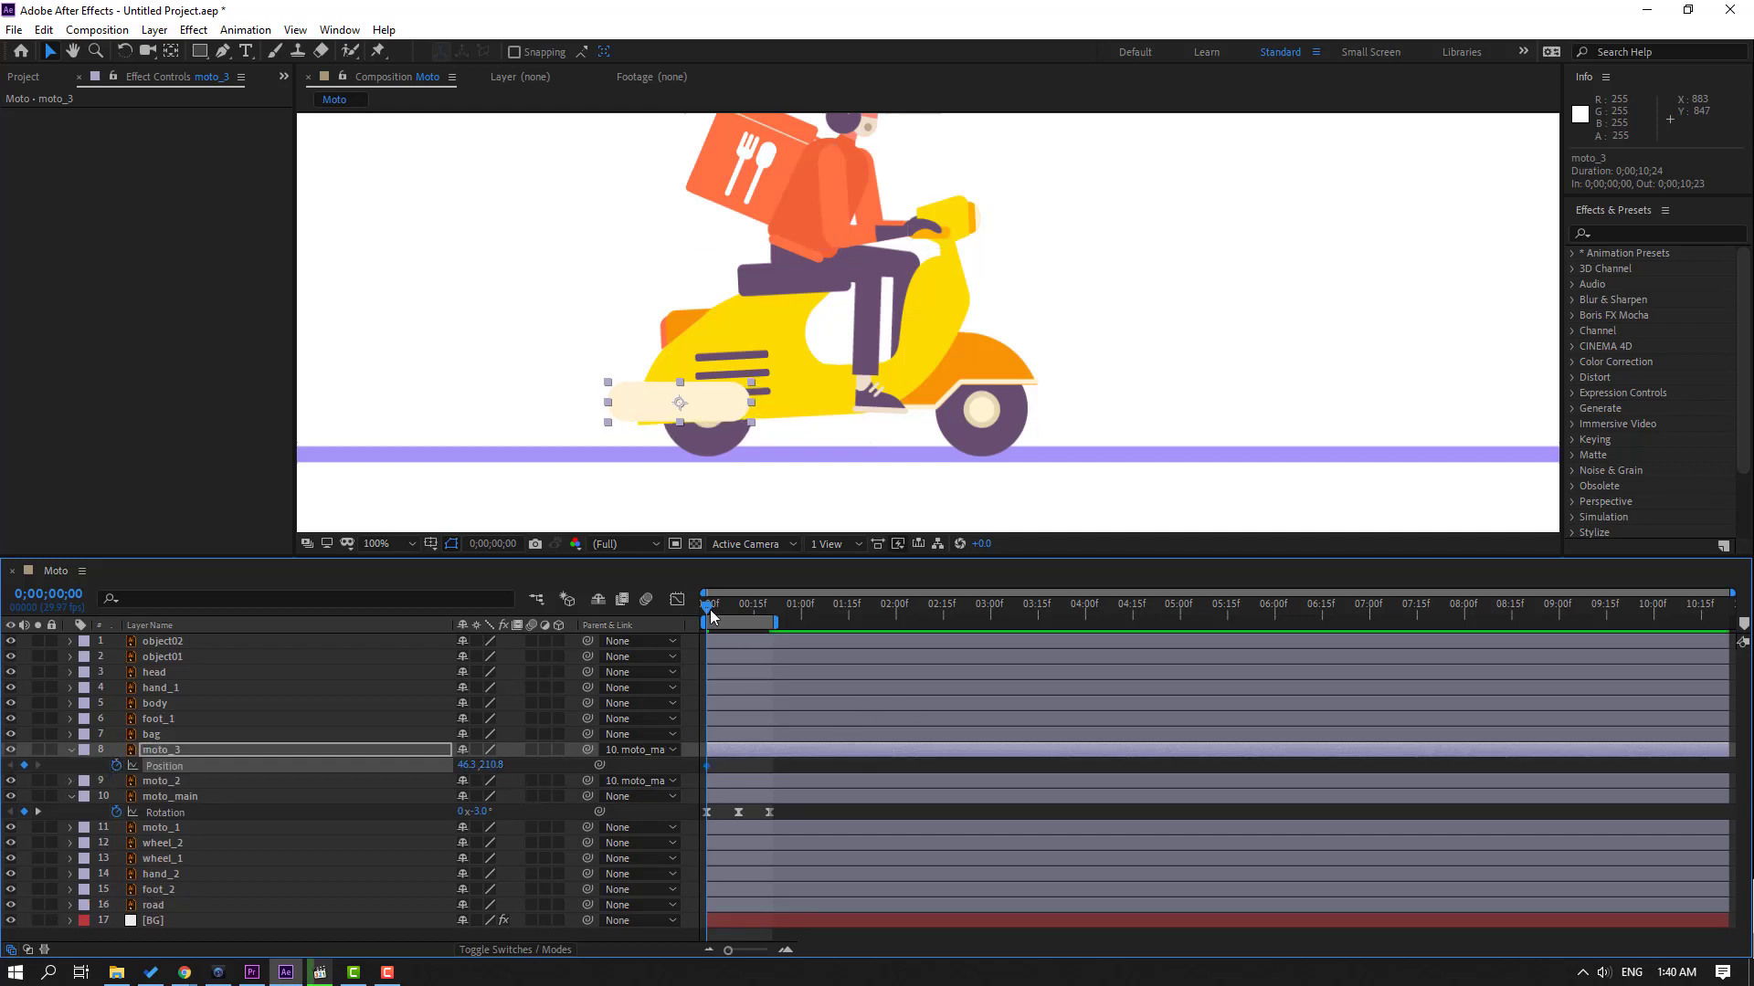
click(718, 607)
drag(735, 608, 743, 609)
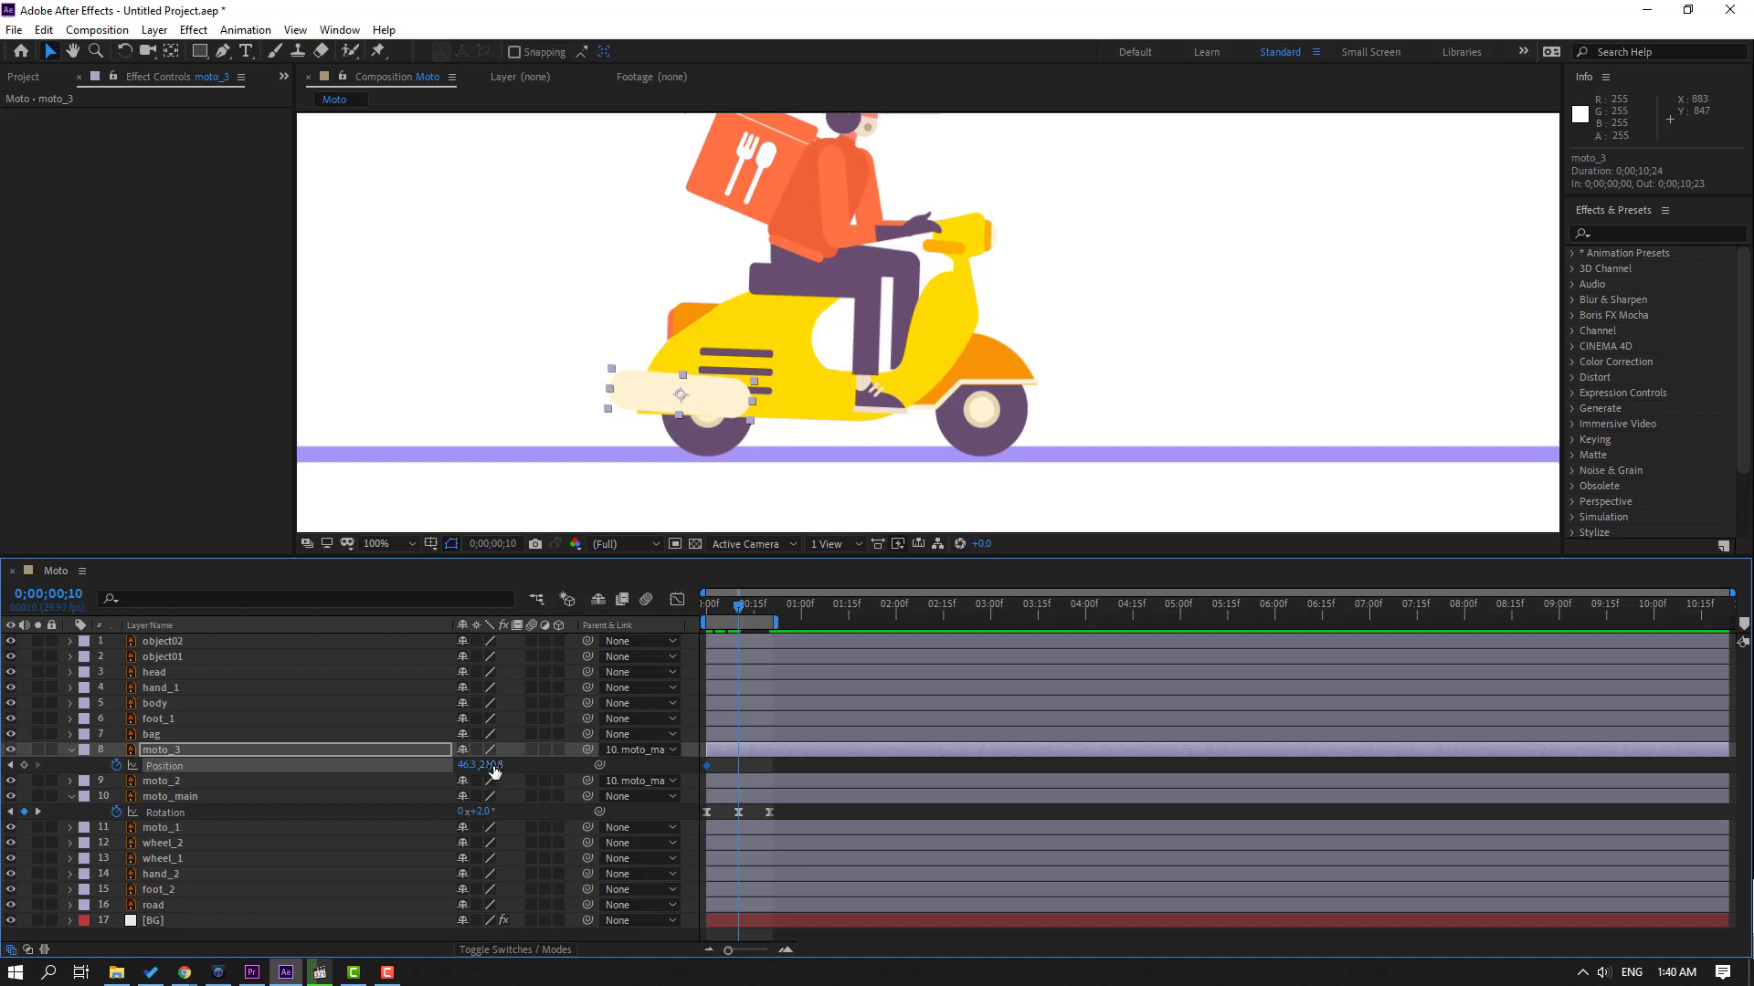
drag(493, 765, 498, 766)
Step: Copy moto_3's first Position keyframe to frame 20
drag(764, 600, 769, 611)
click(707, 765)
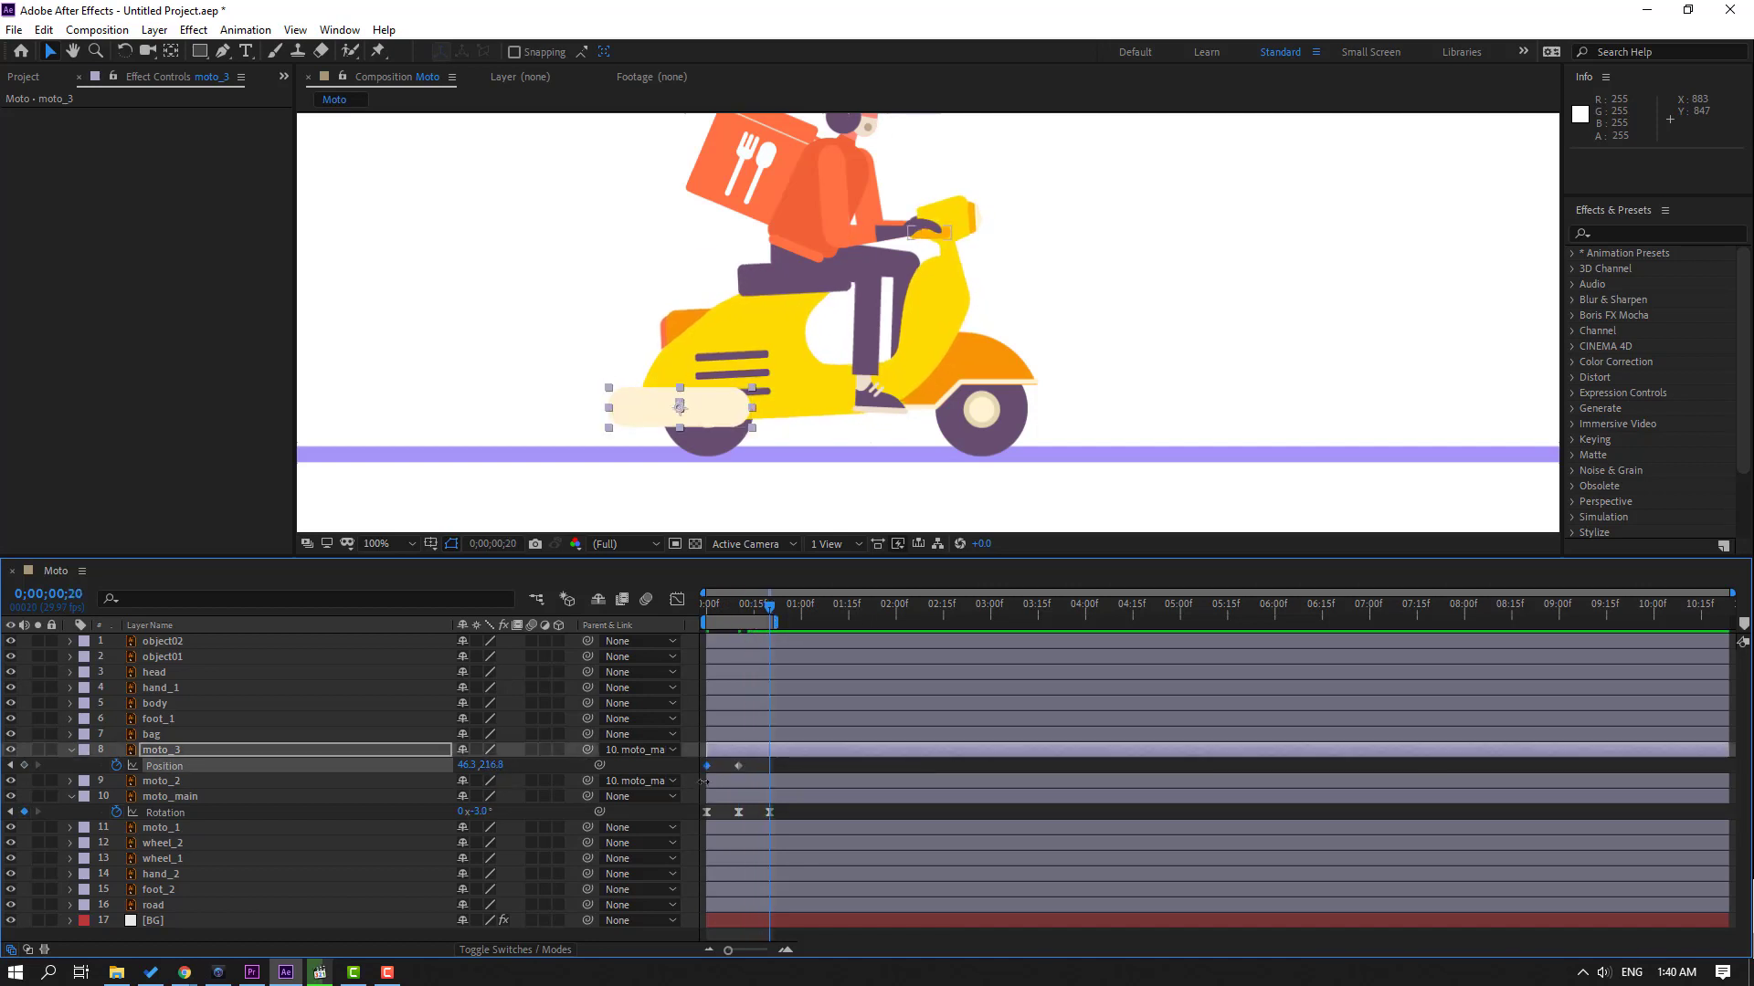
key(ctrl+v)
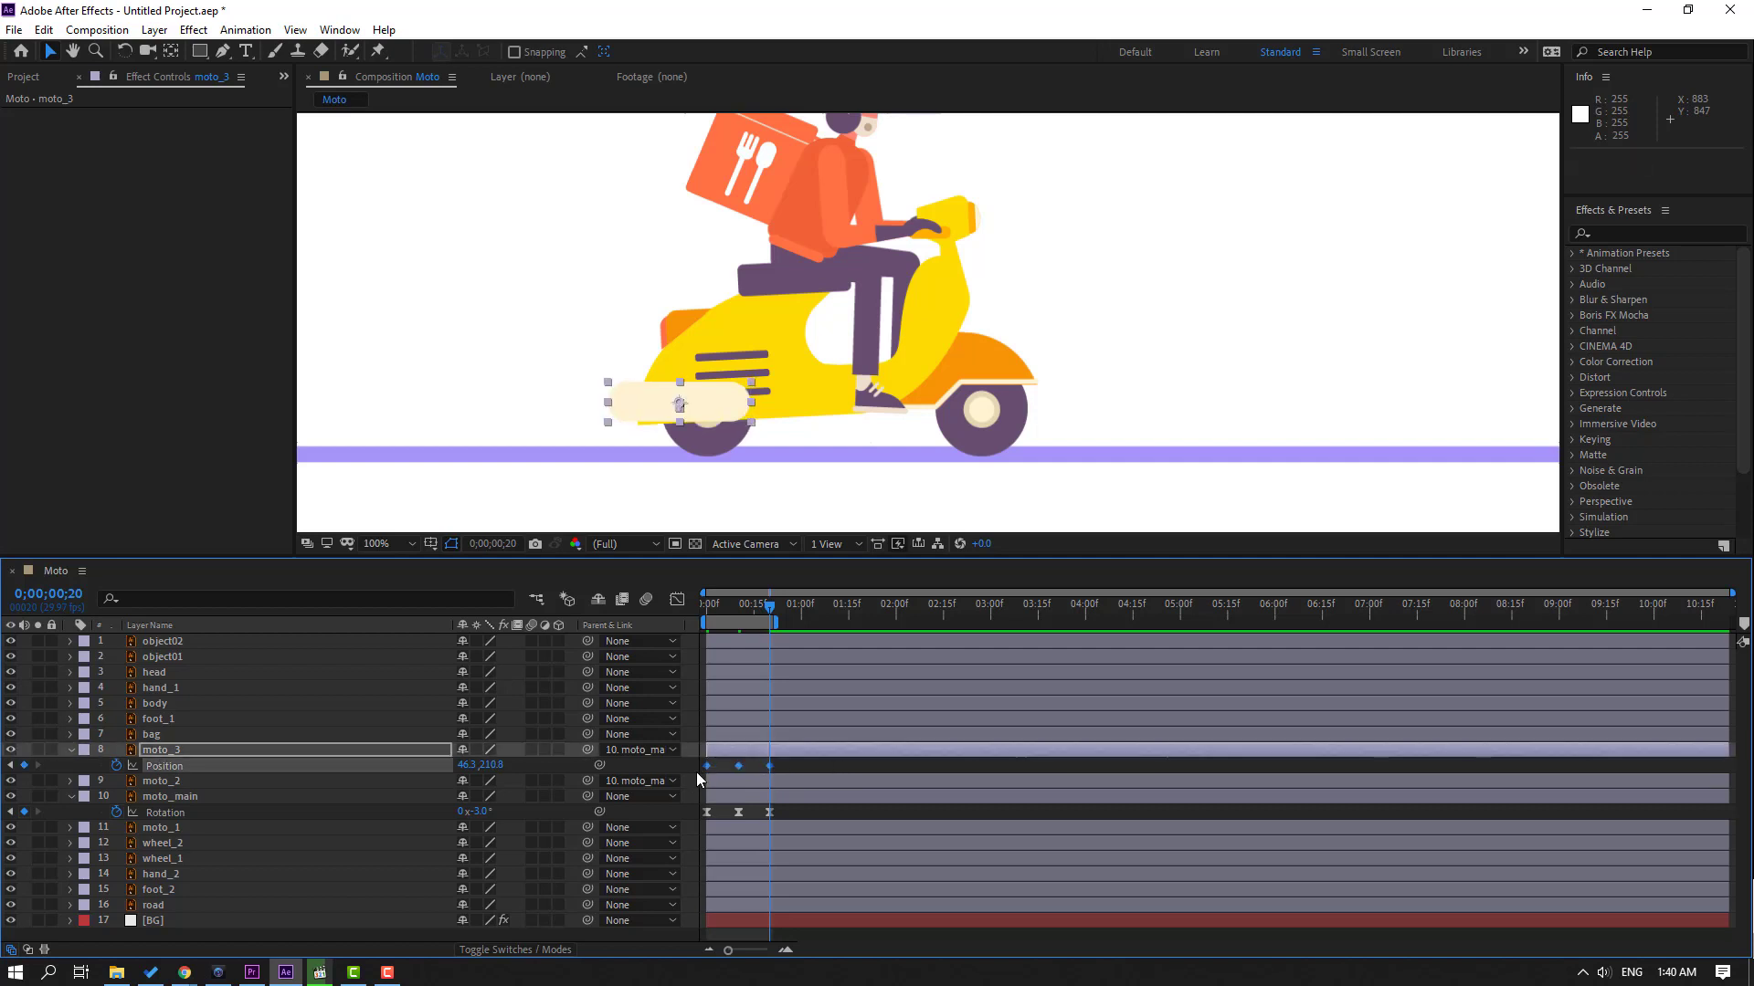
Step: Apply Easy Ease to all three Position keyframes of moto_3 and preview the animation
right_click(707, 767)
mouse_move(744, 767)
click(968, 818)
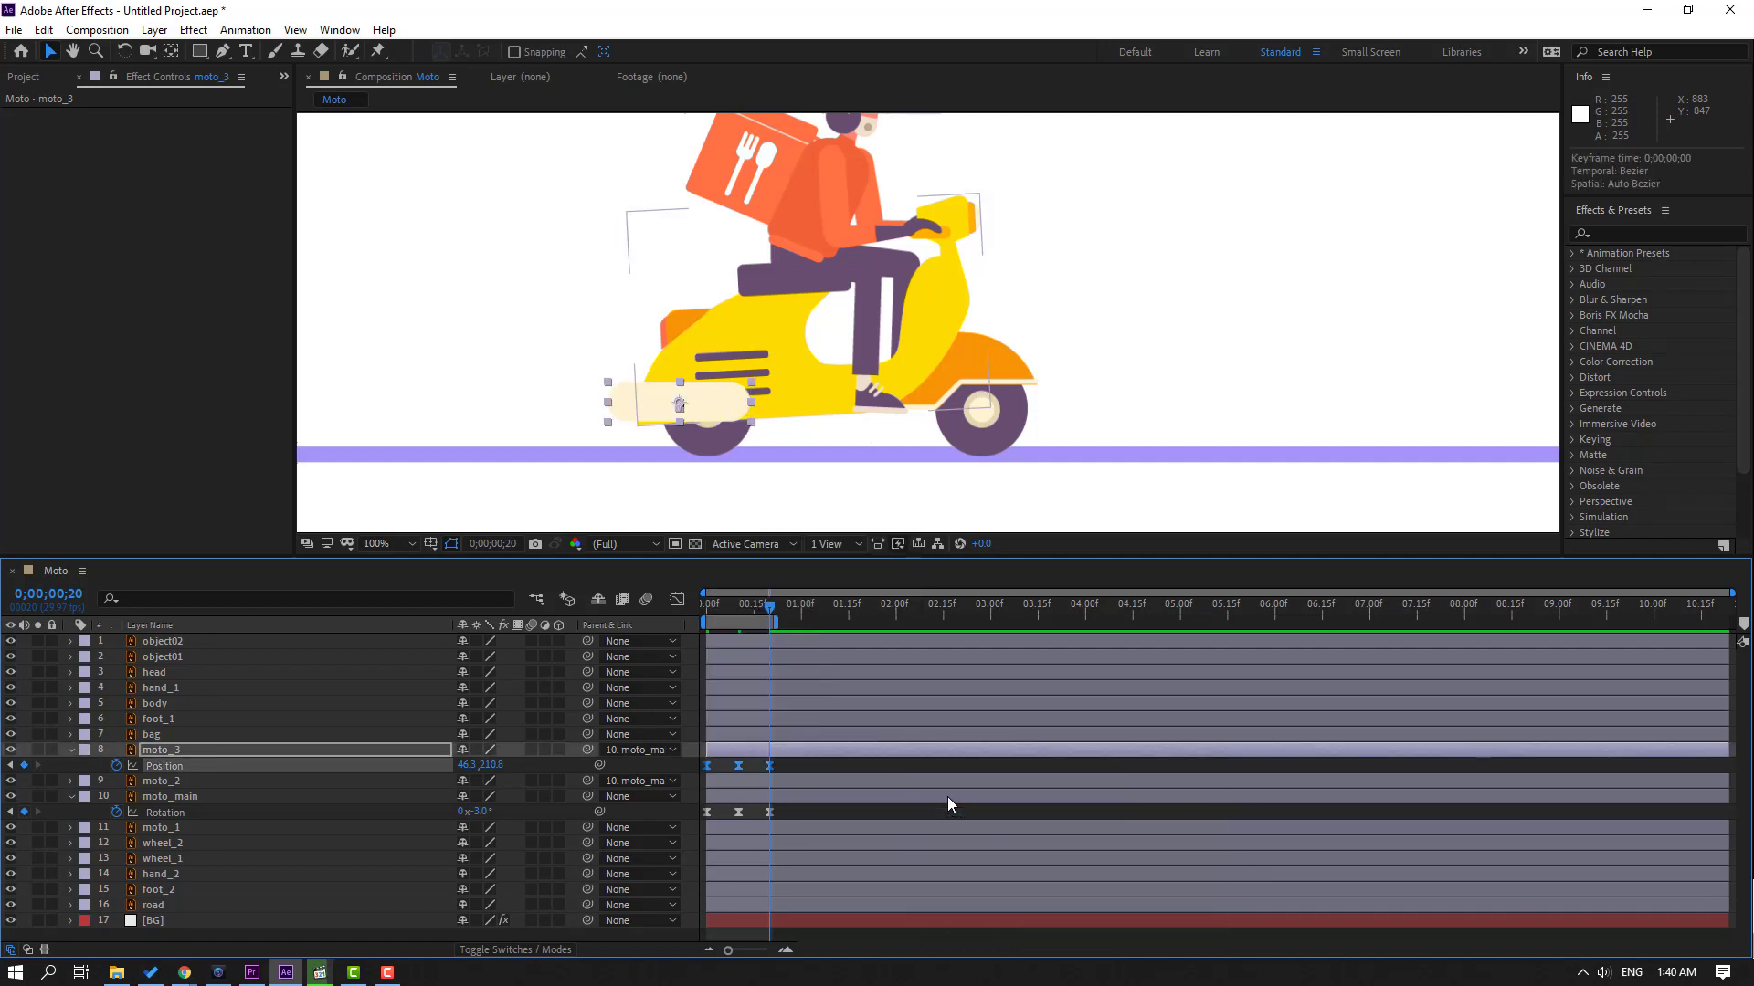
key(space)
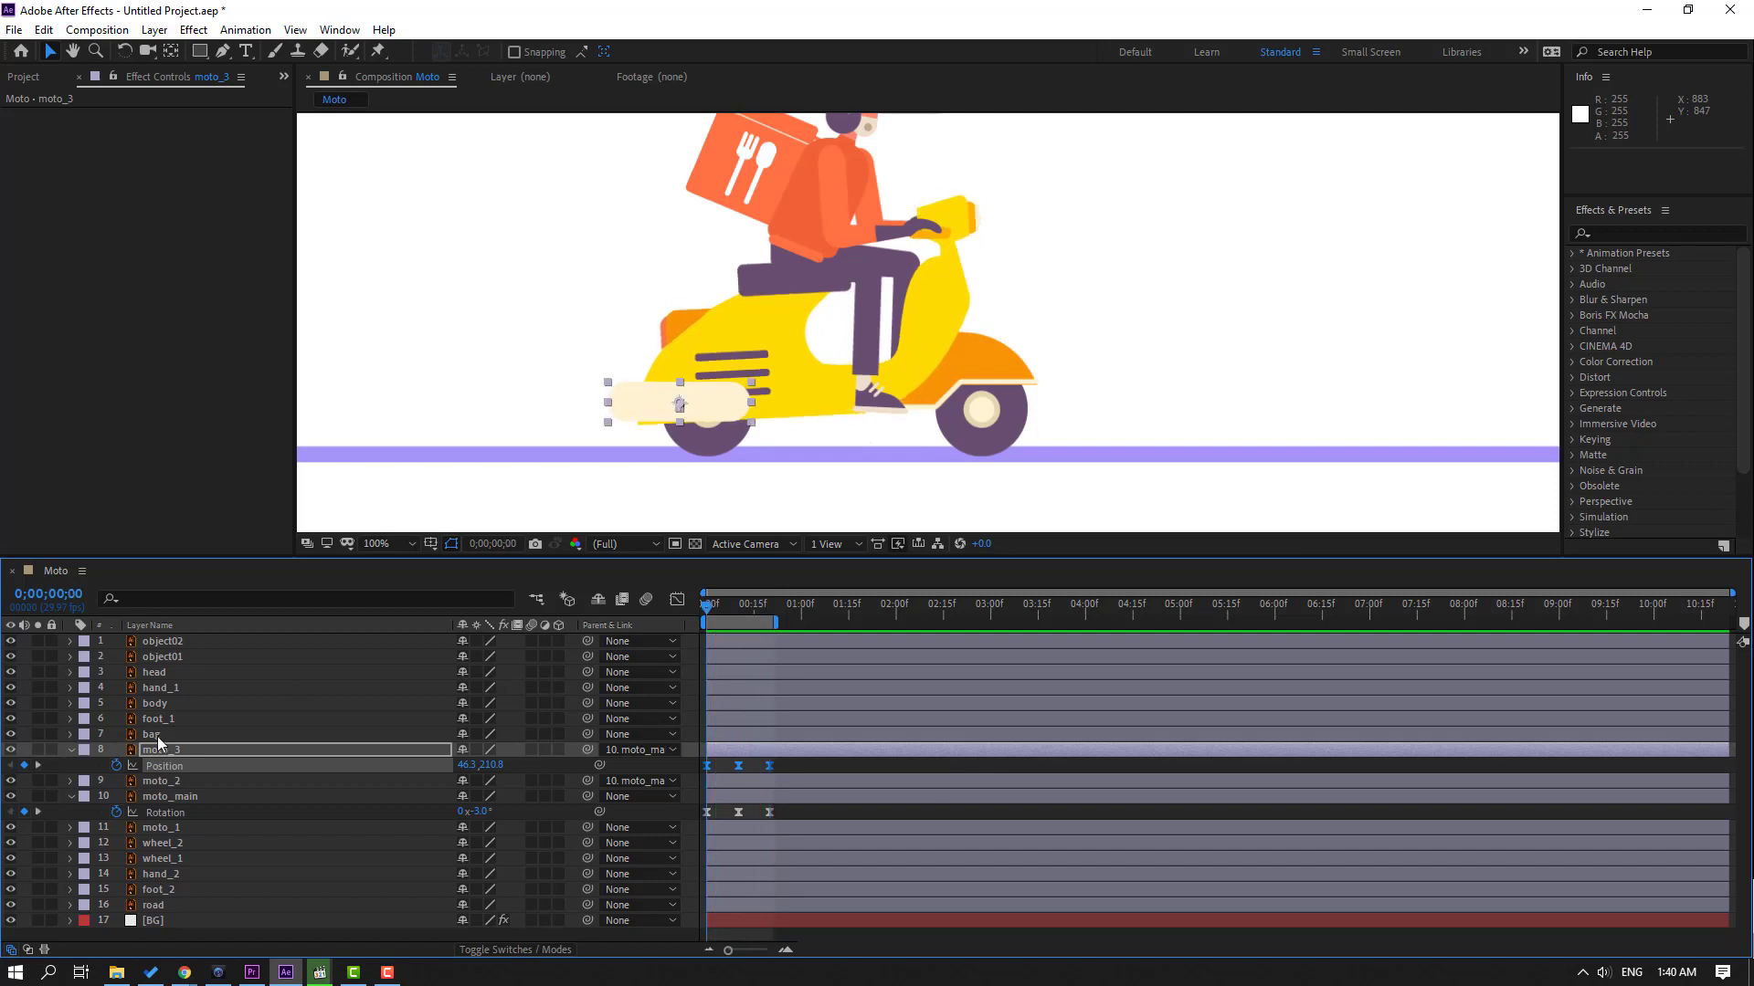
key(space)
Step: Add a Position keyframe to moto_main at frame 0 and set its vertical position to 737 at frame 10
click(178, 798)
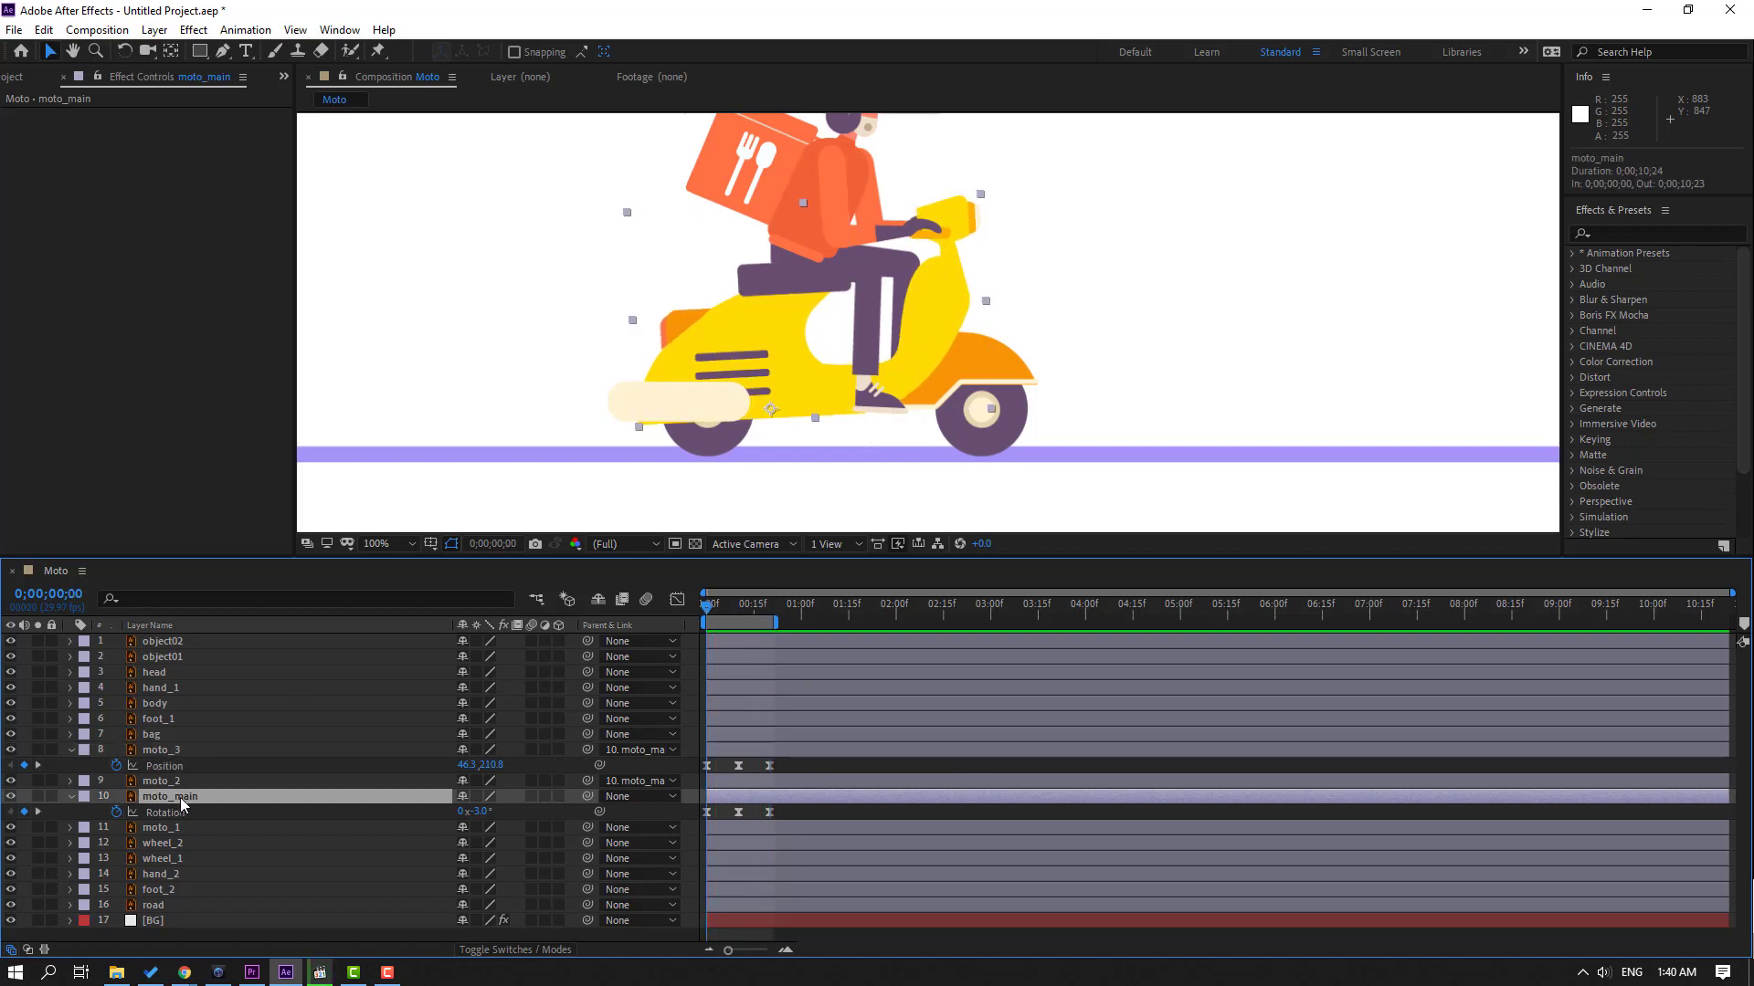
key(shift+p)
click(116, 812)
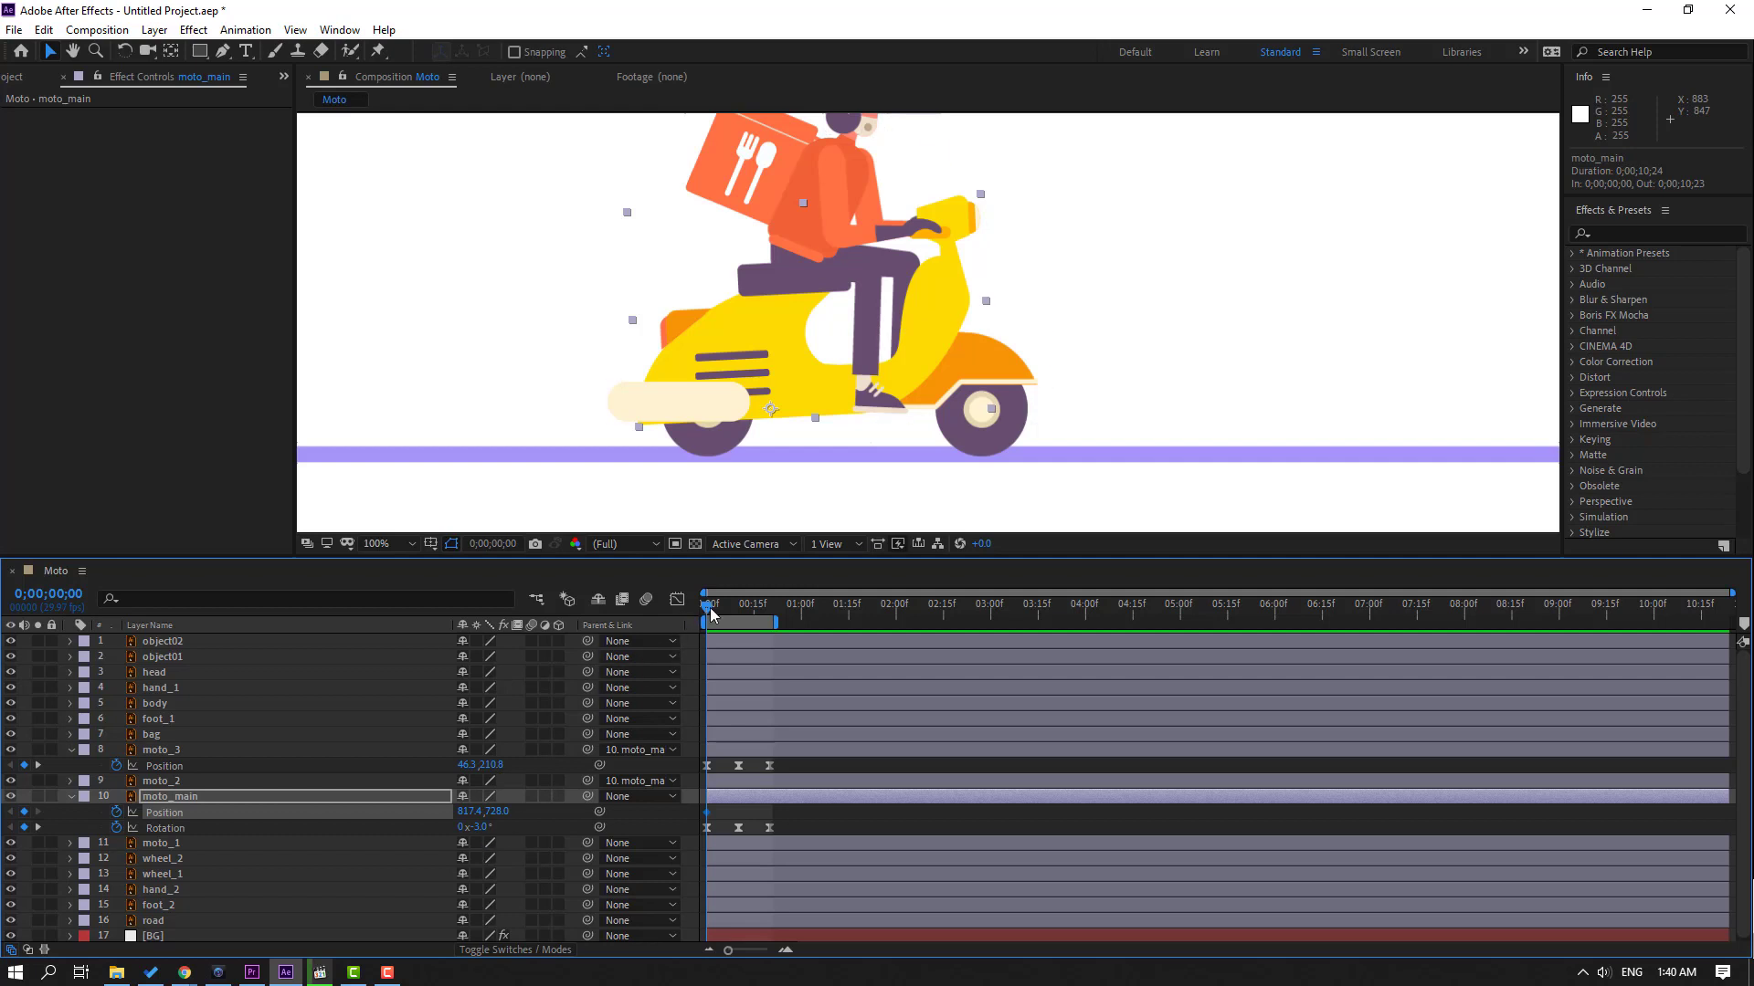
drag(716, 614, 742, 618)
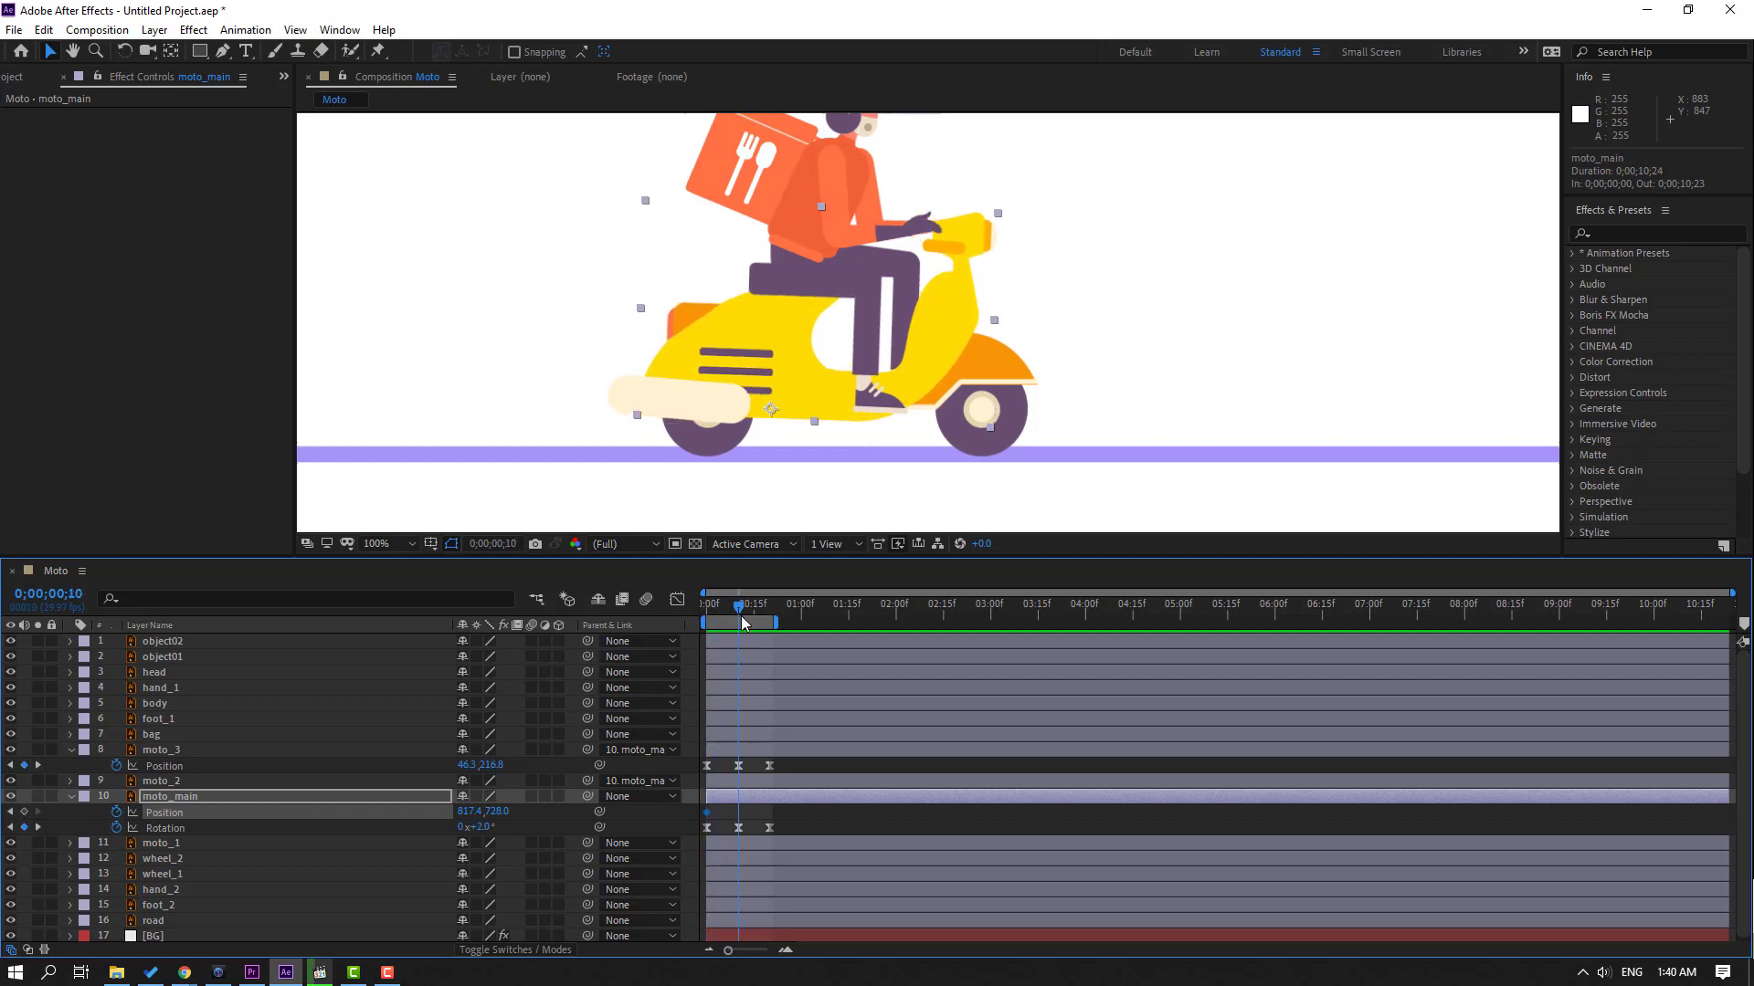
drag(497, 811, 501, 811)
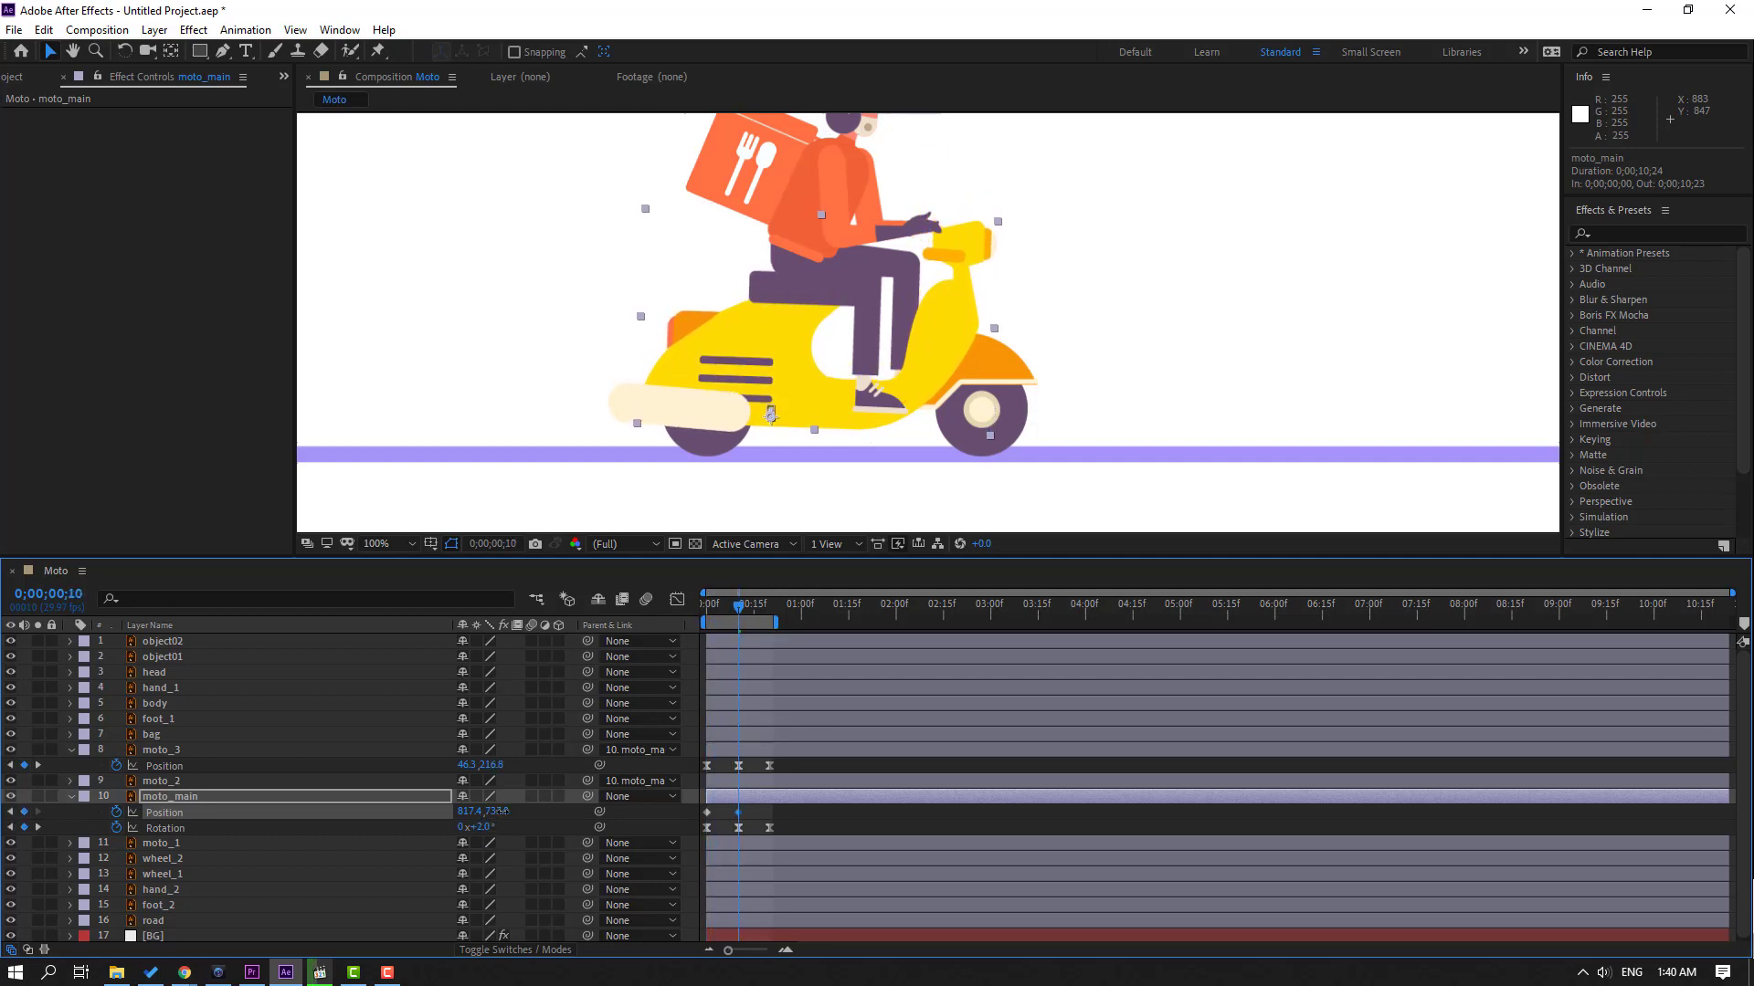
Step: Copy moto_main's first Position keyframe to frame 20
drag(742, 617, 770, 614)
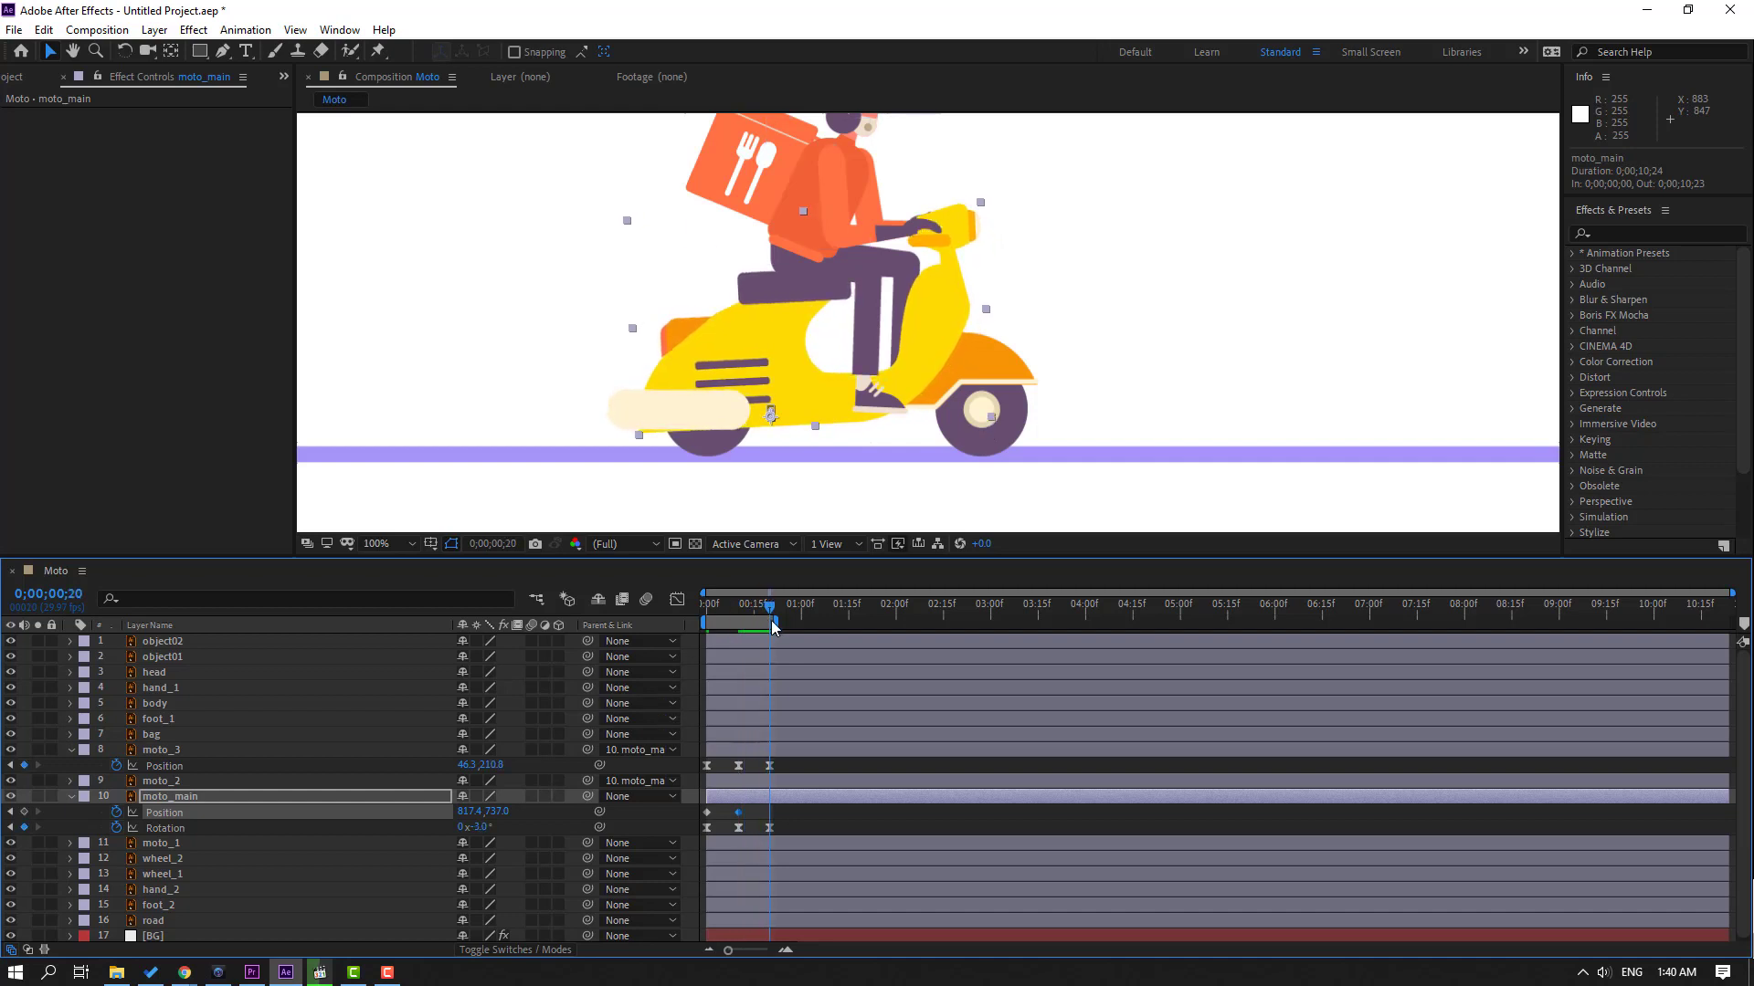
click(707, 812)
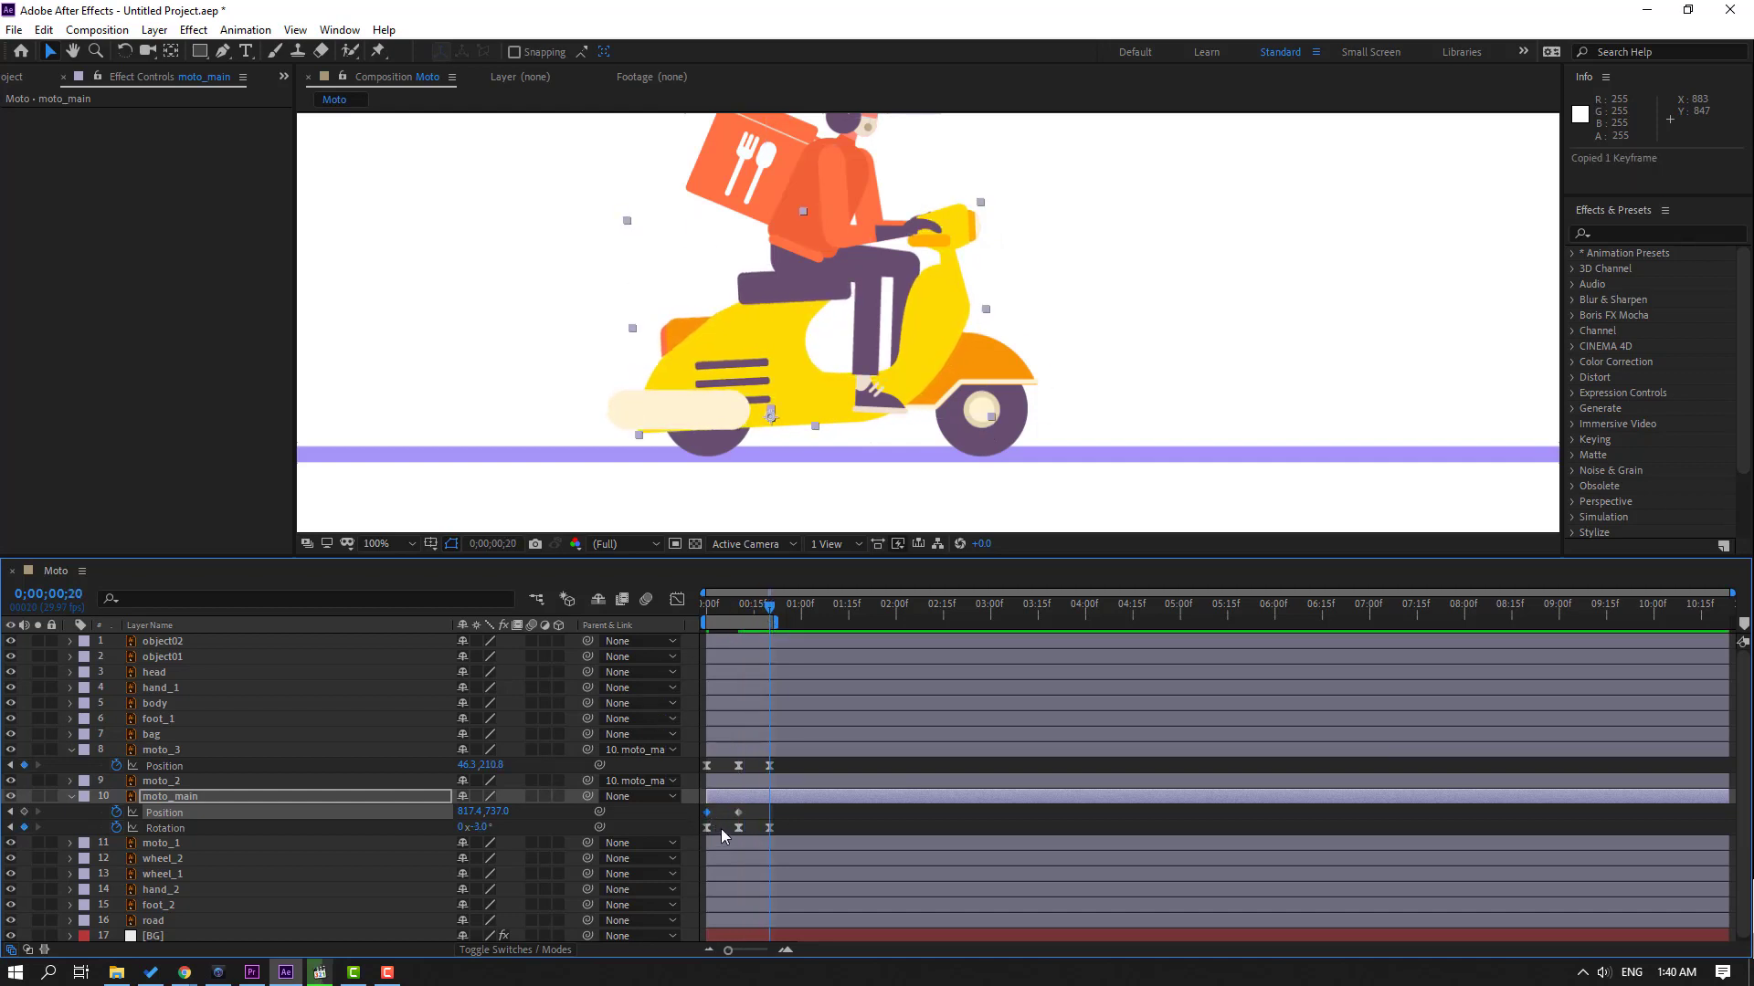
key(ctrl+v)
Step: Apply Easy Ease to all three Position keyframes of moto_main and preview the animation
drag(786, 807, 700, 822)
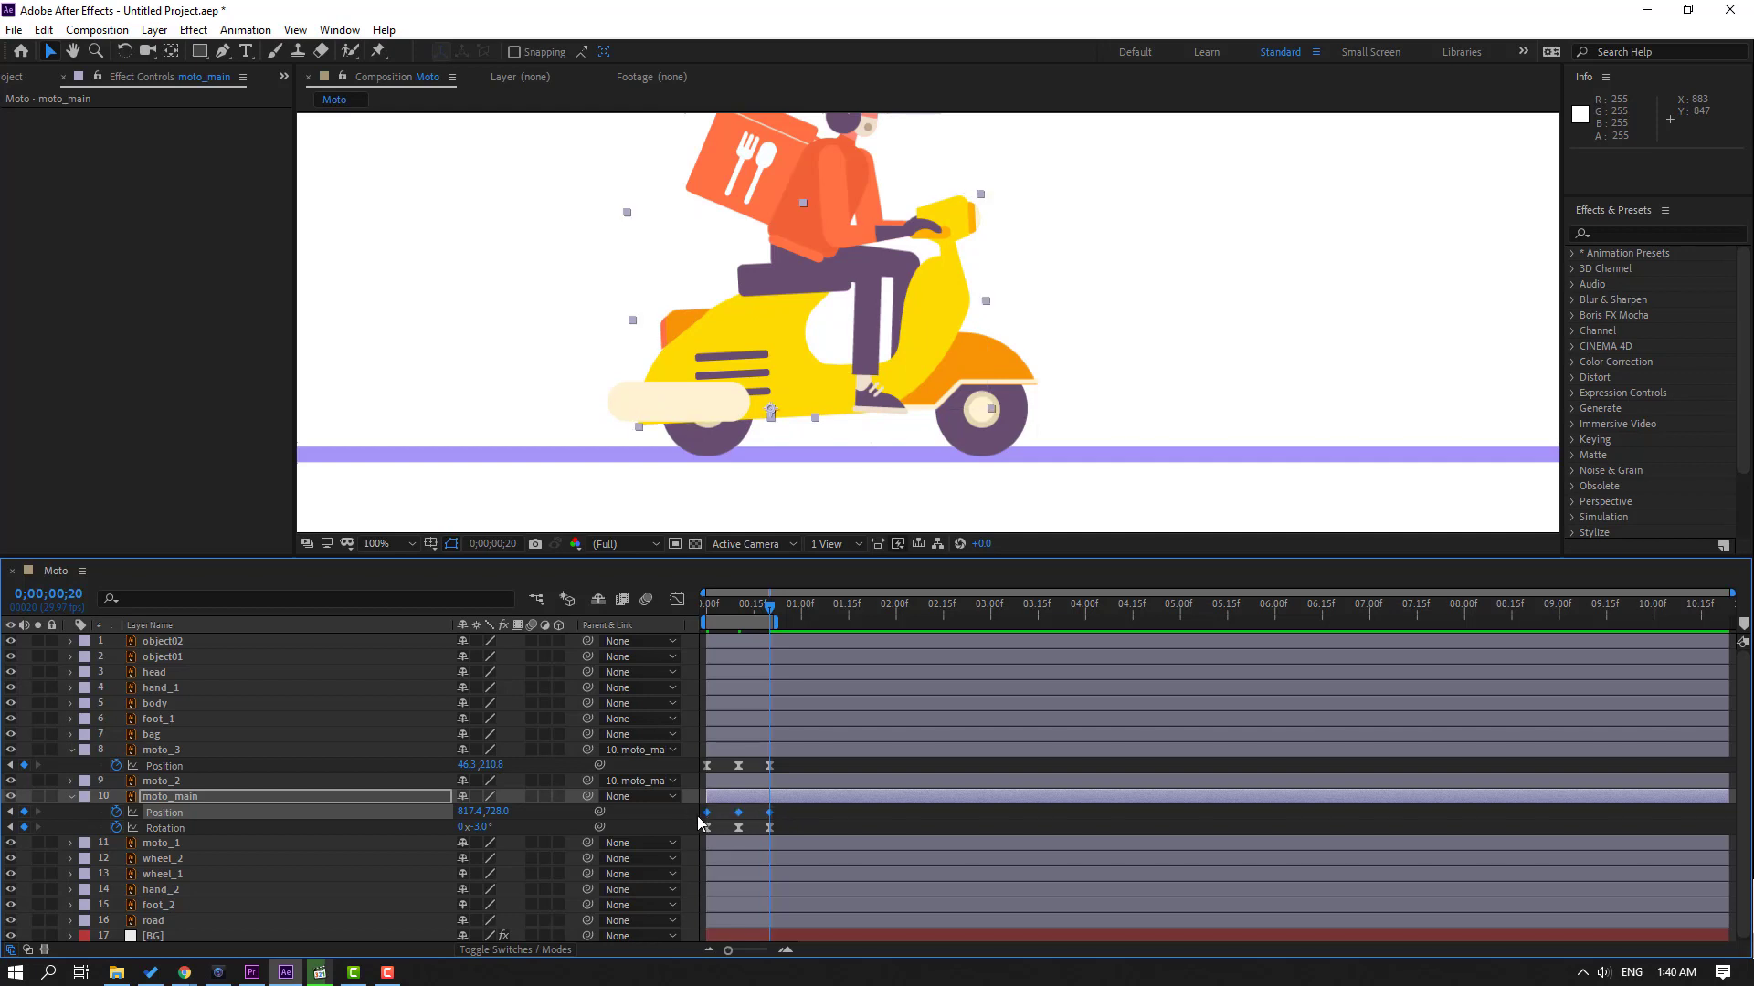
right_click(710, 820)
mouse_move(804, 799)
click(993, 694)
key(space)
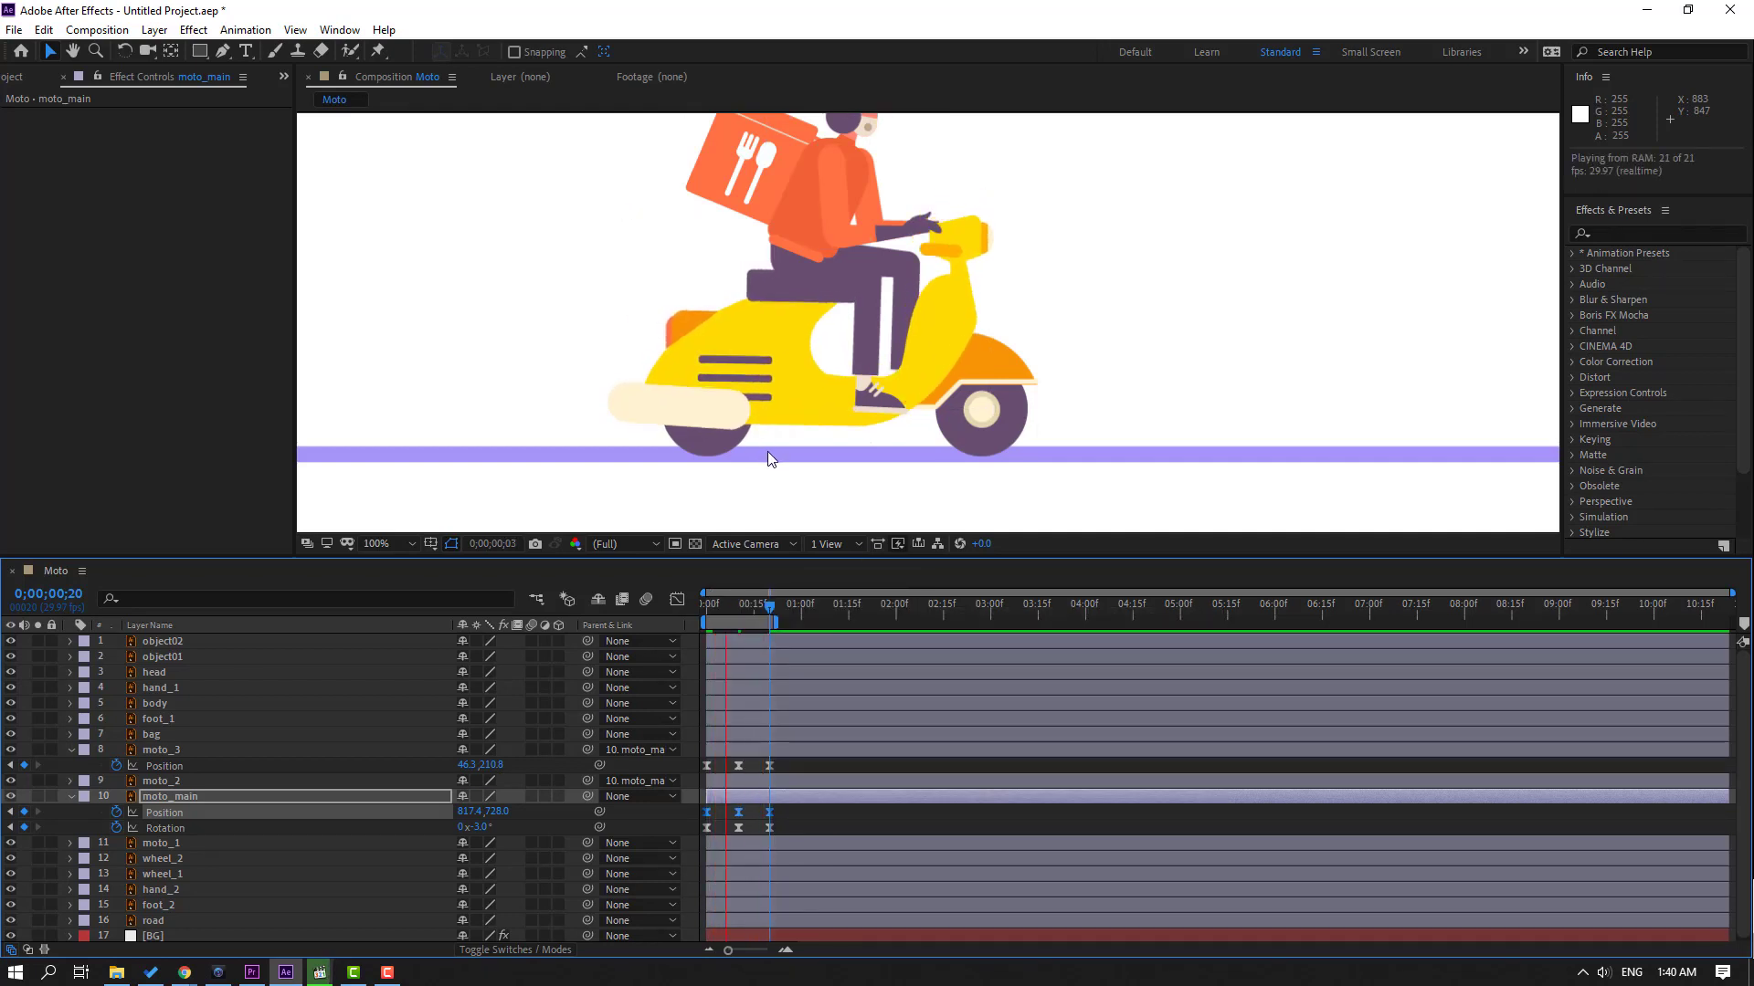
scroll(782, 509, down, 2)
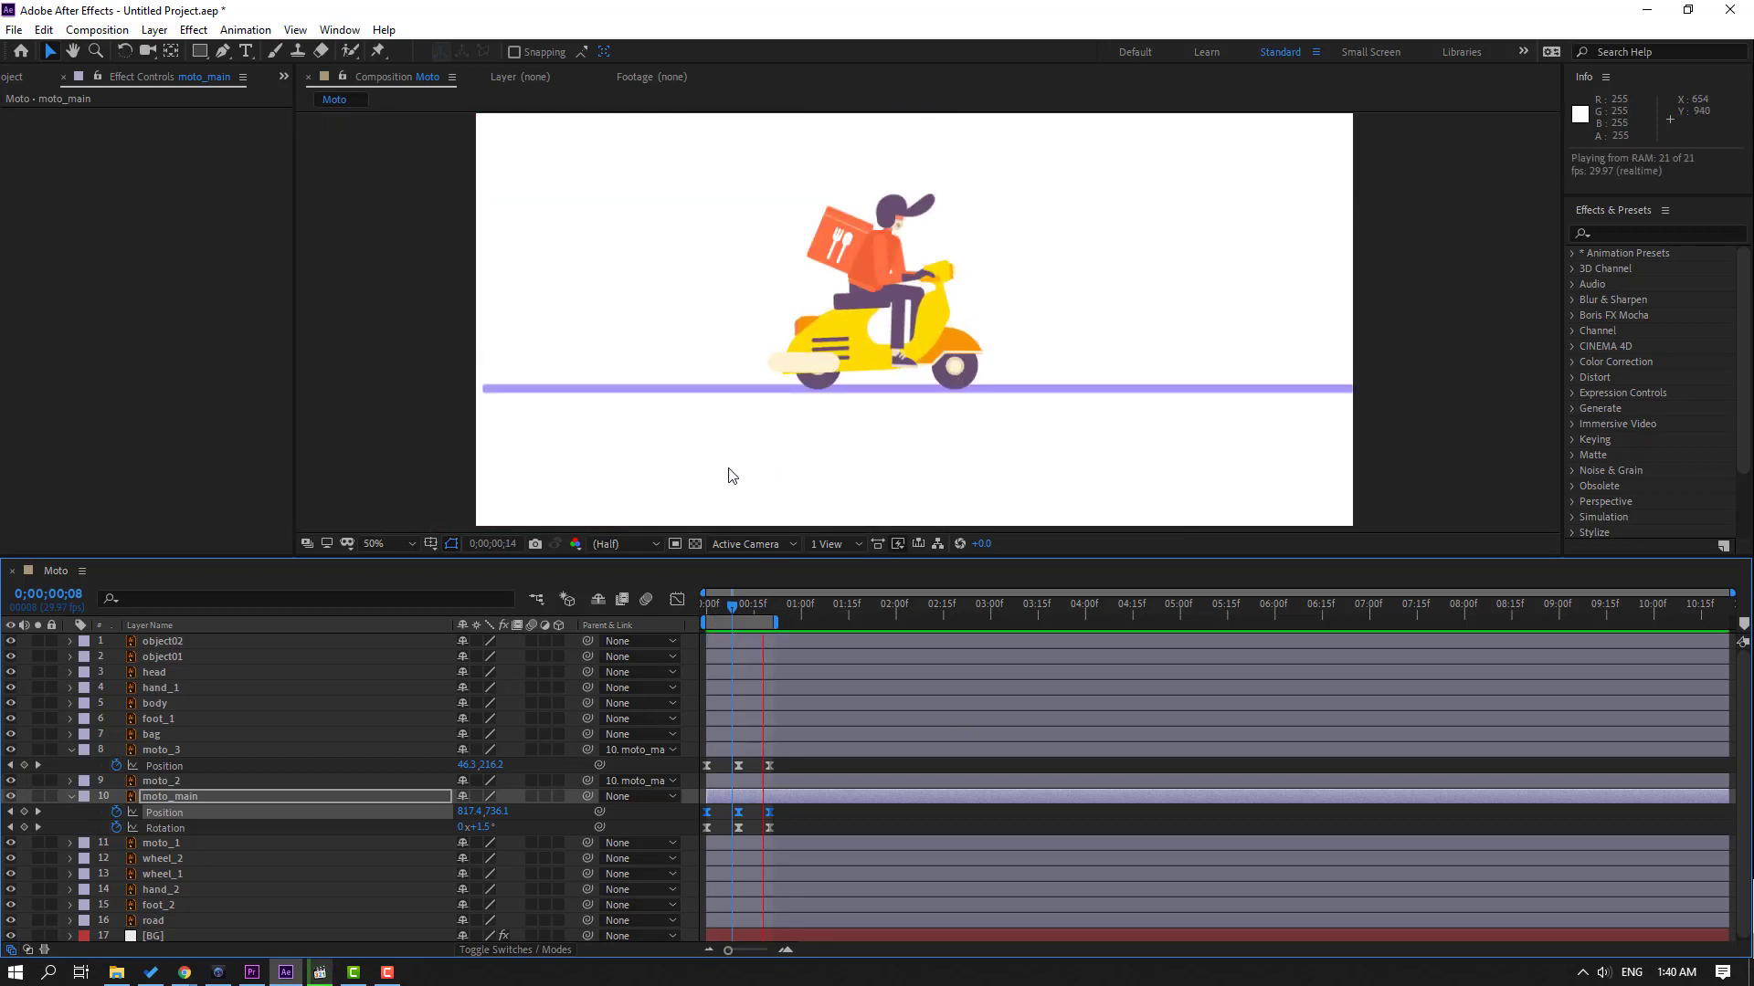
click(734, 606)
key(space)
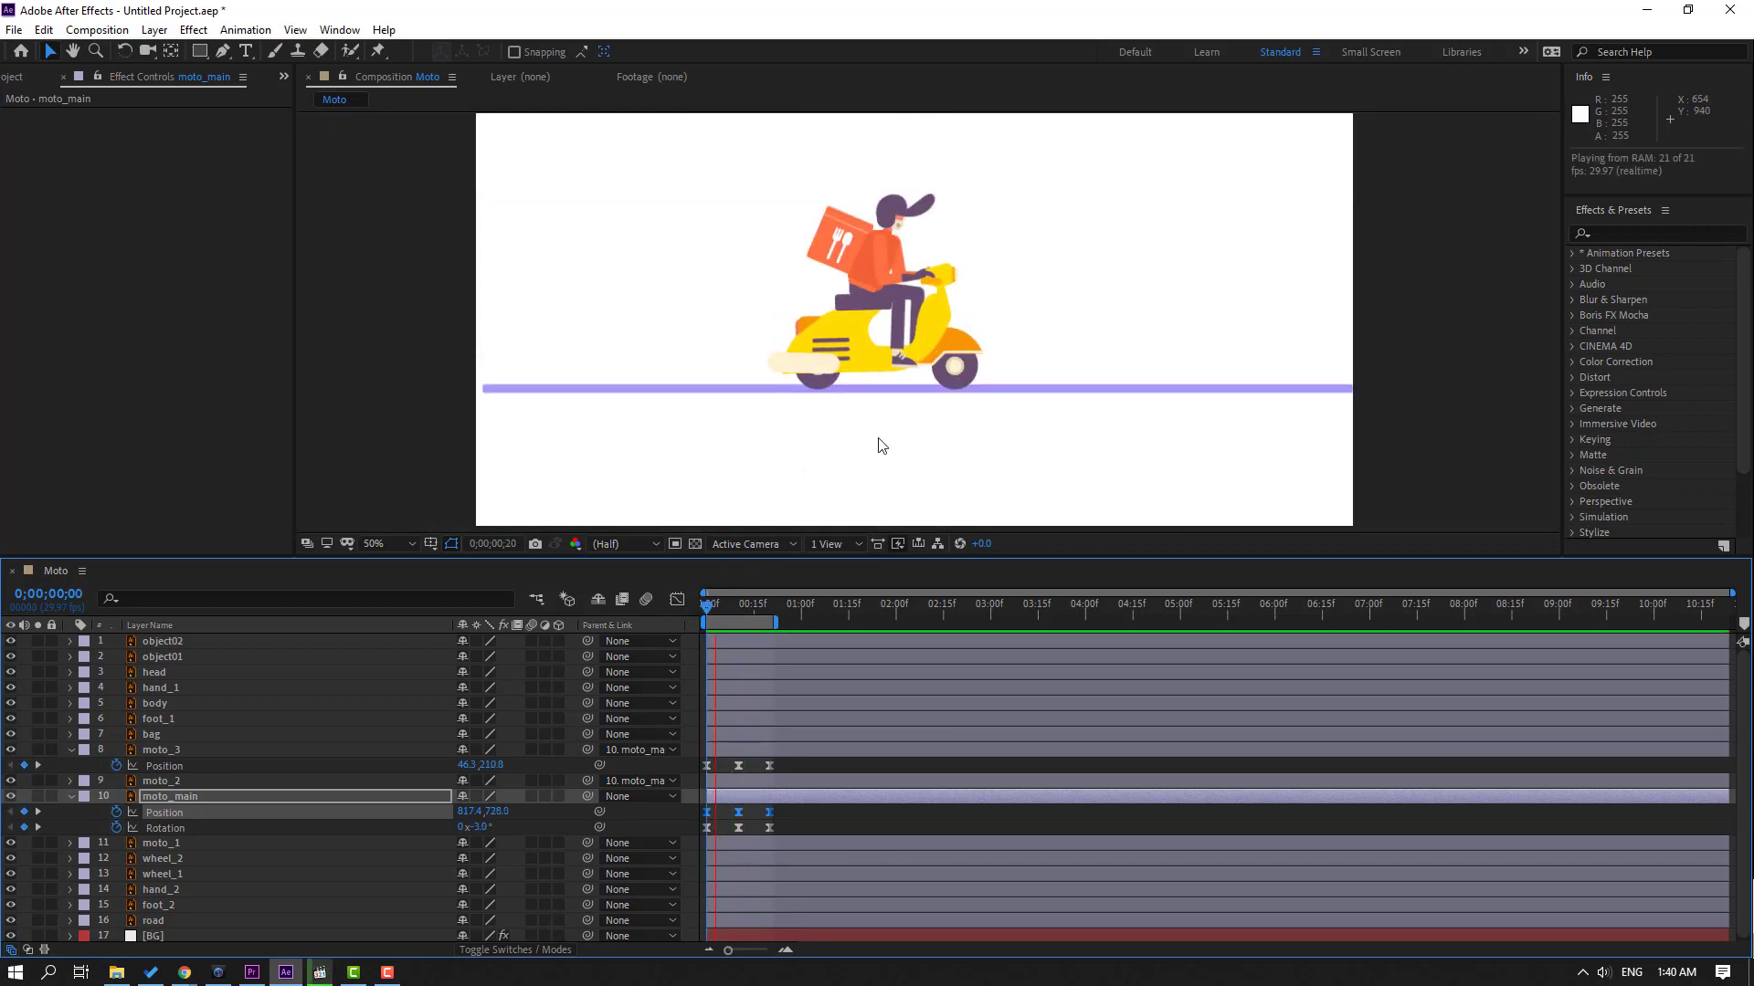
key(space)
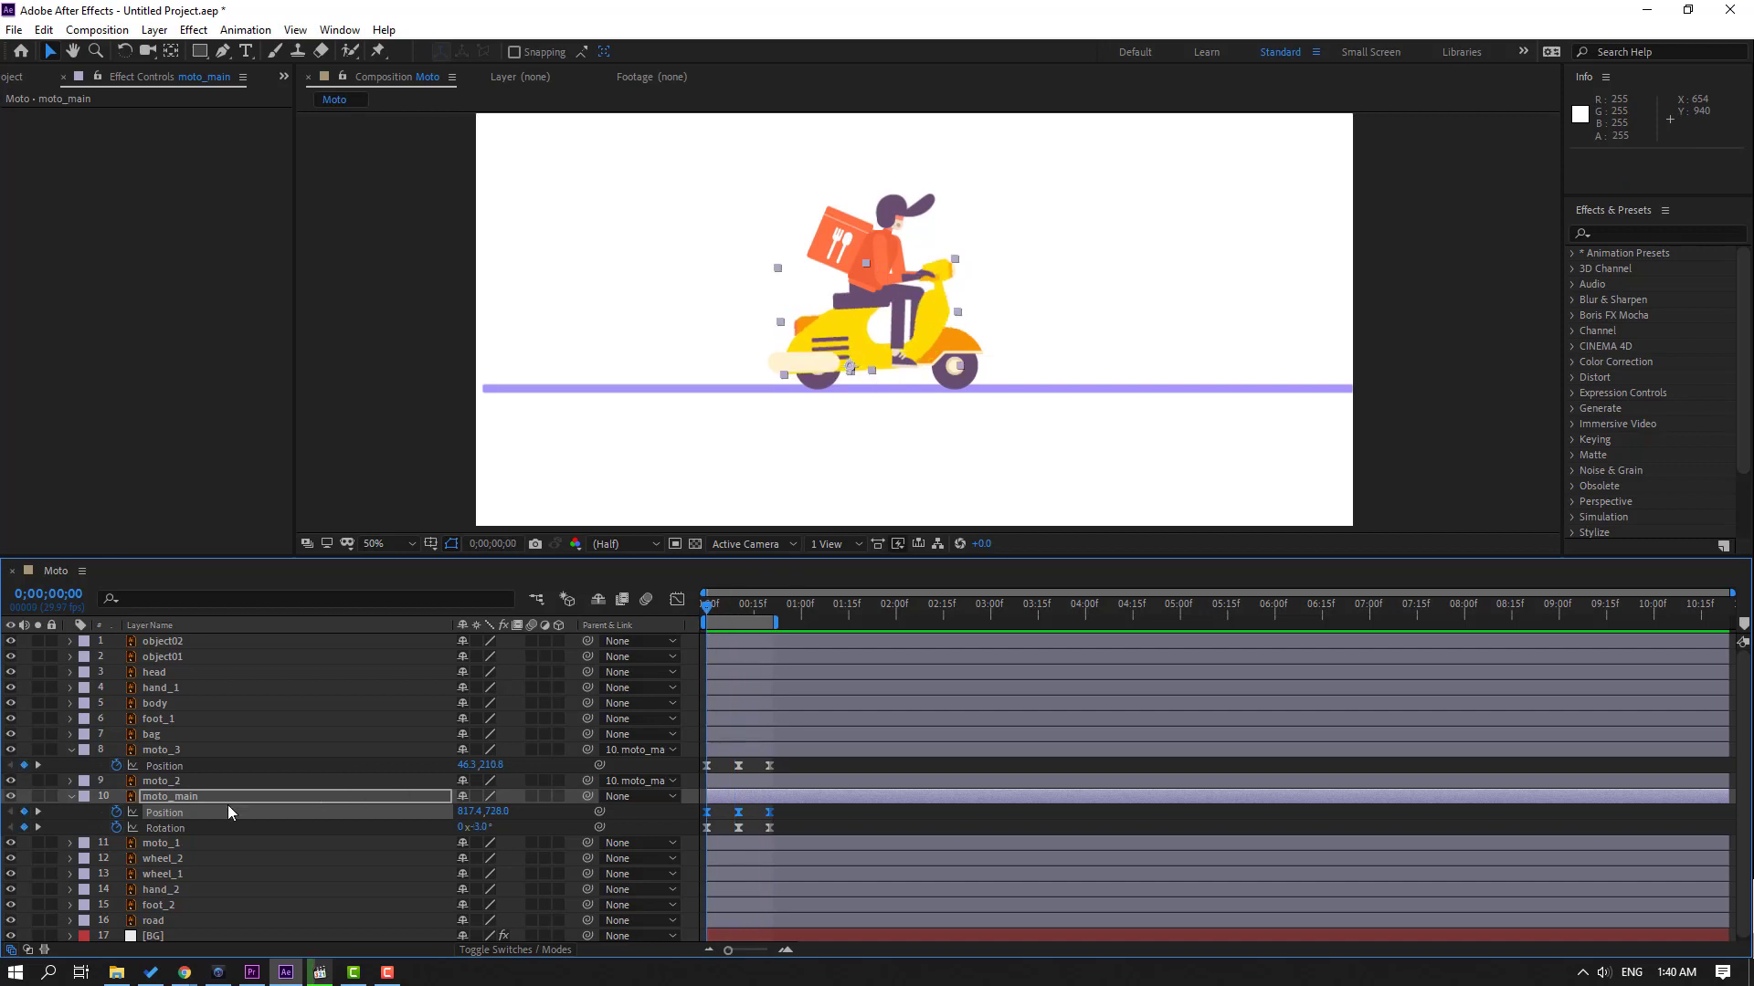
Step: Parent the moto_1 front fender layer to moto_main and preview the motion
click(174, 846)
scroll(919, 431, up, 4)
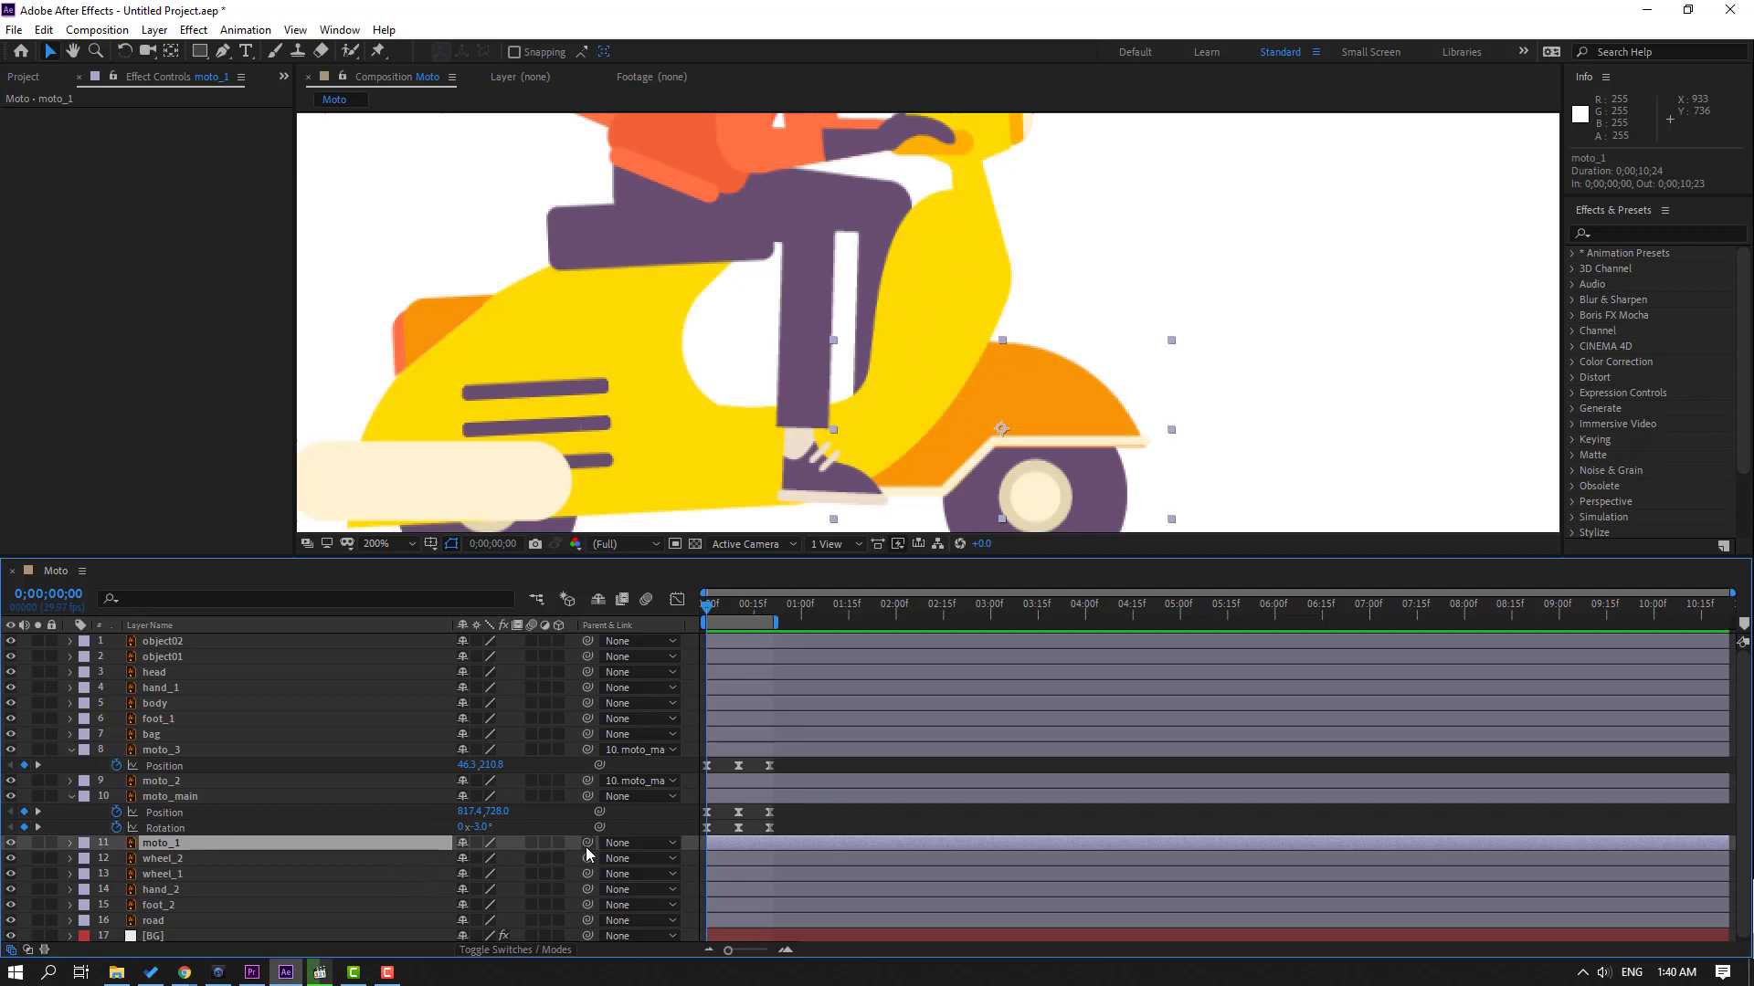
drag(587, 843, 164, 796)
scroll(844, 398, down, 4)
key(space)
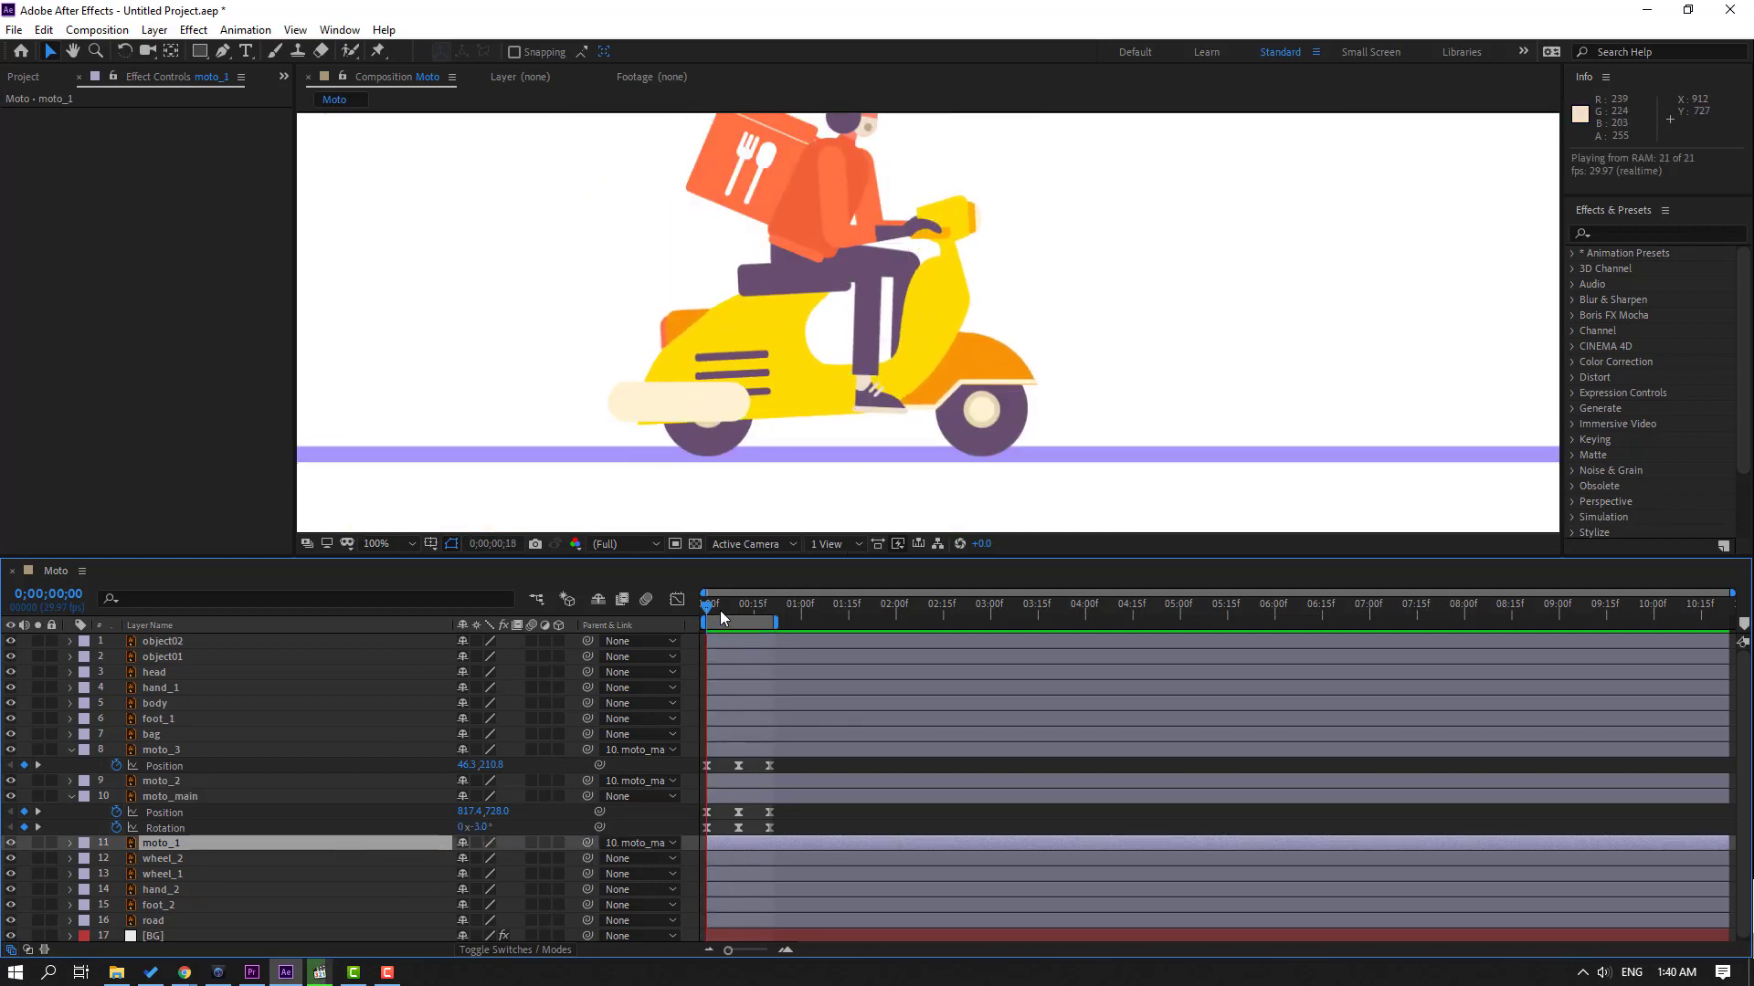
Step: Set moto_main's Rotation keyframe at frame 10 to 0° and preview the animation
drag(720, 610, 736, 611)
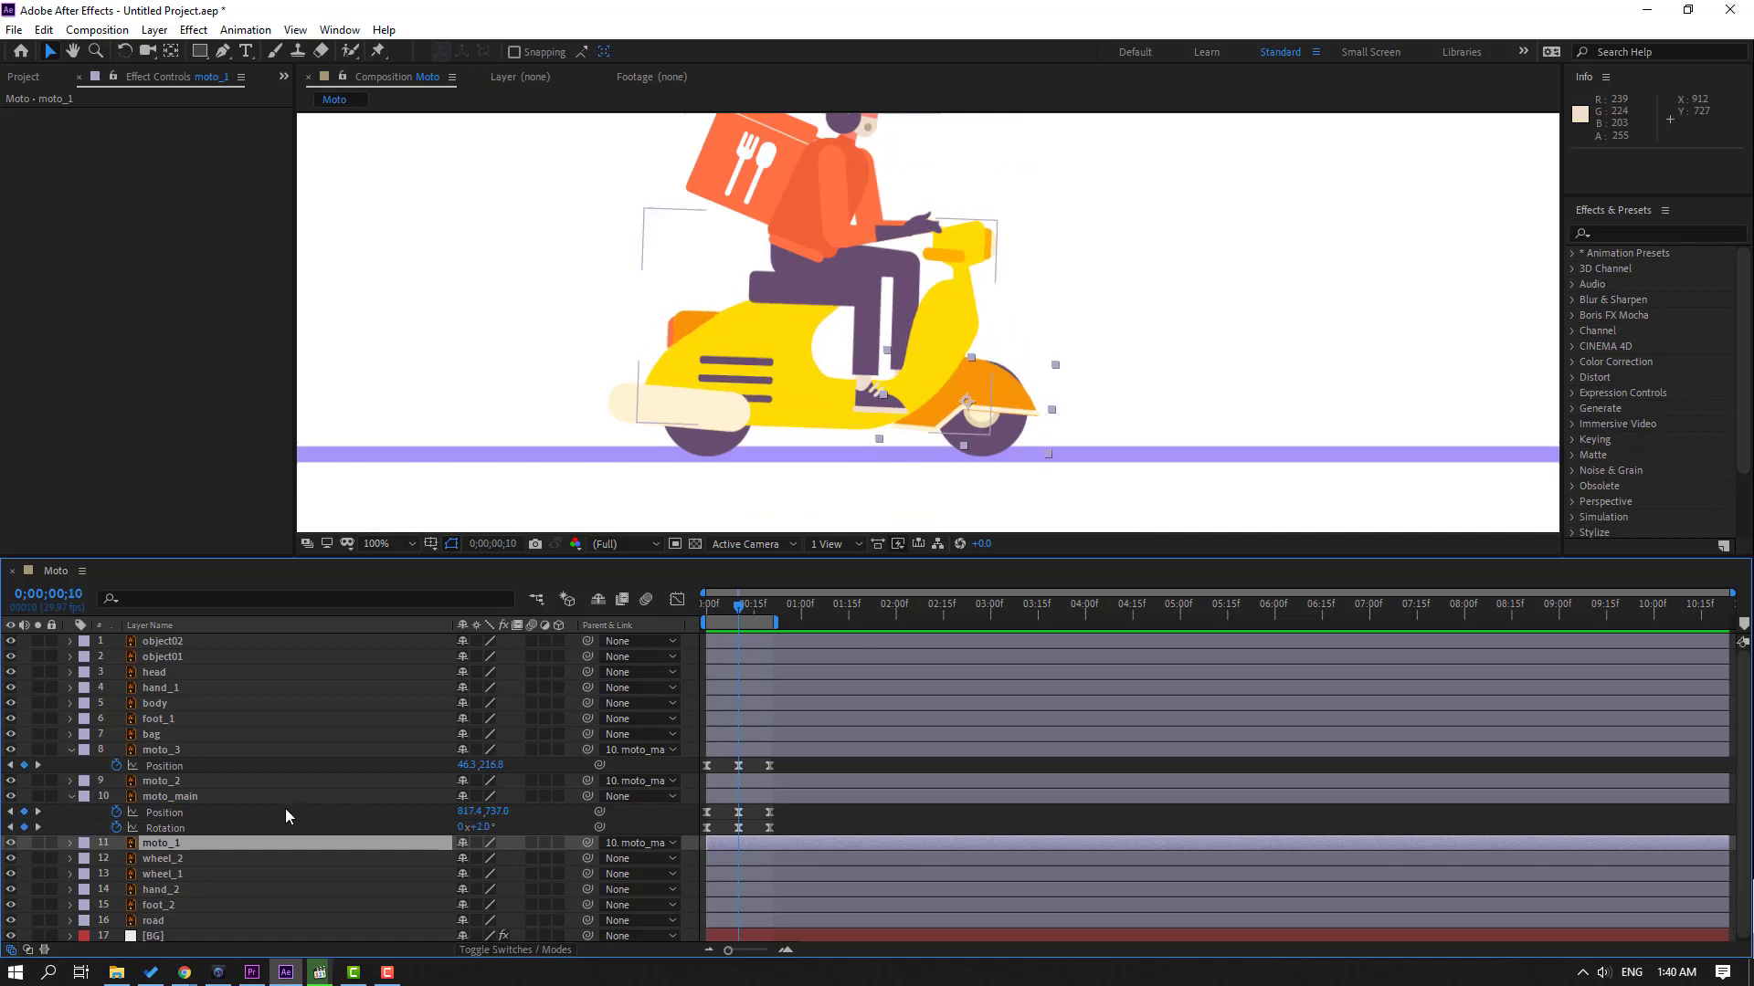
click(736, 829)
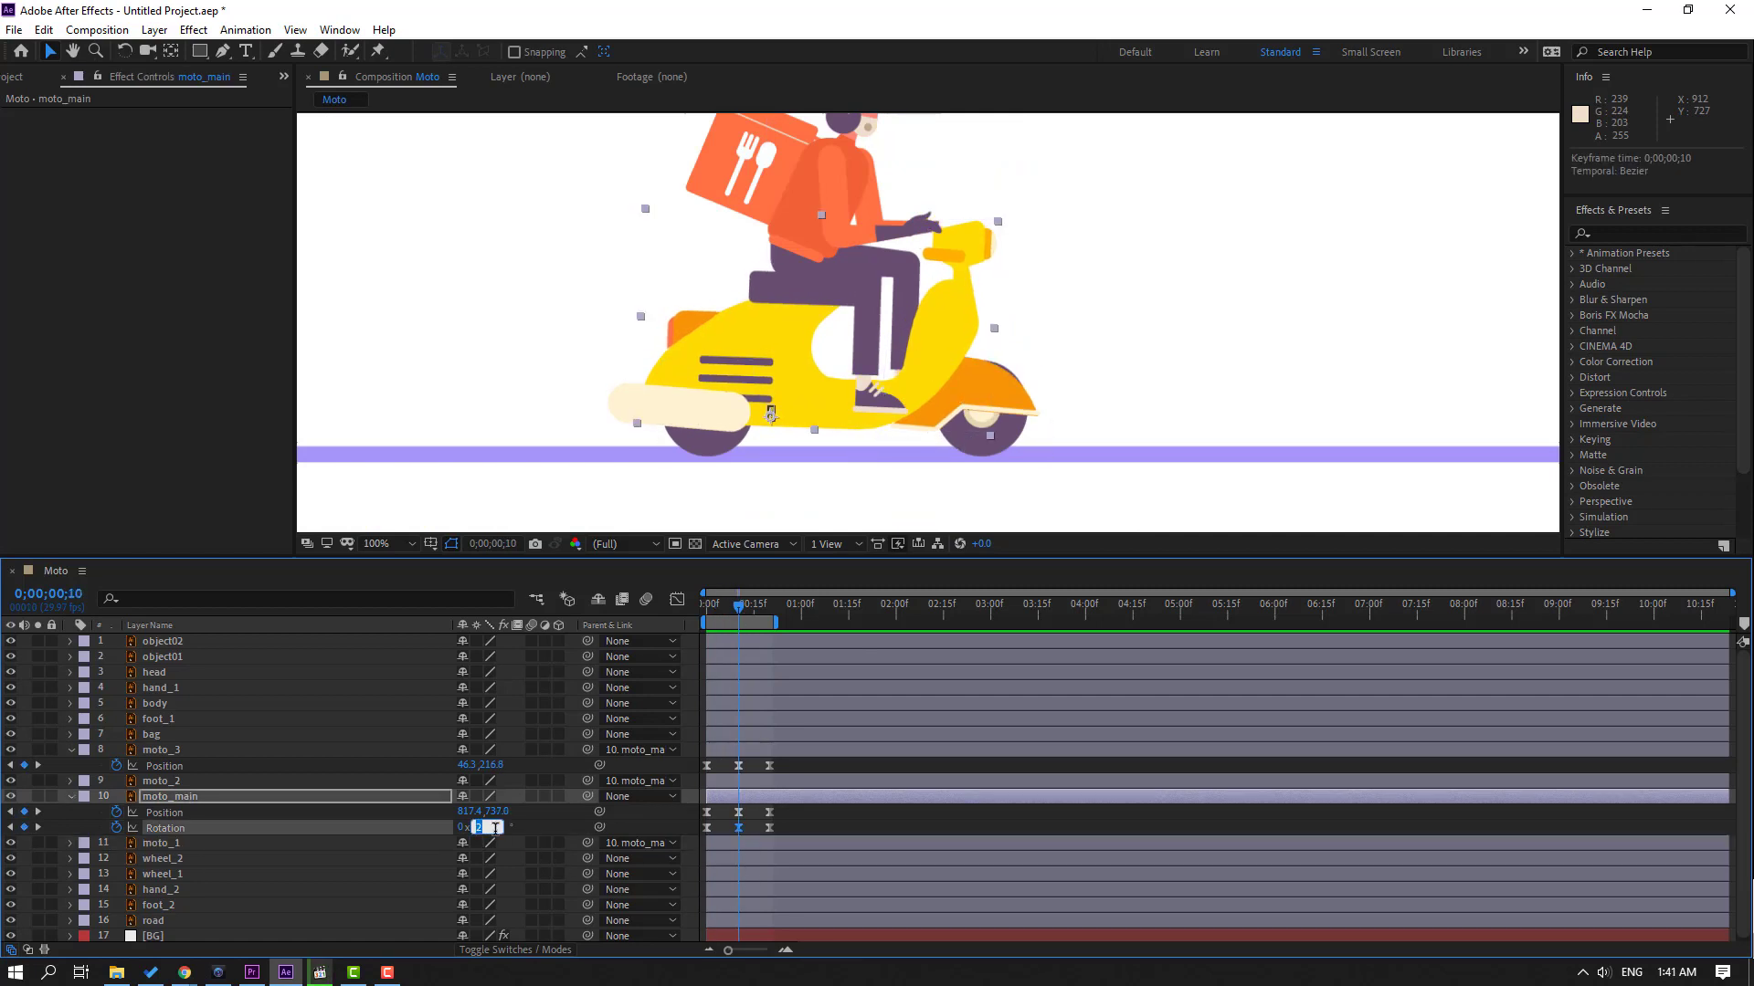
text(1)
key(Return)
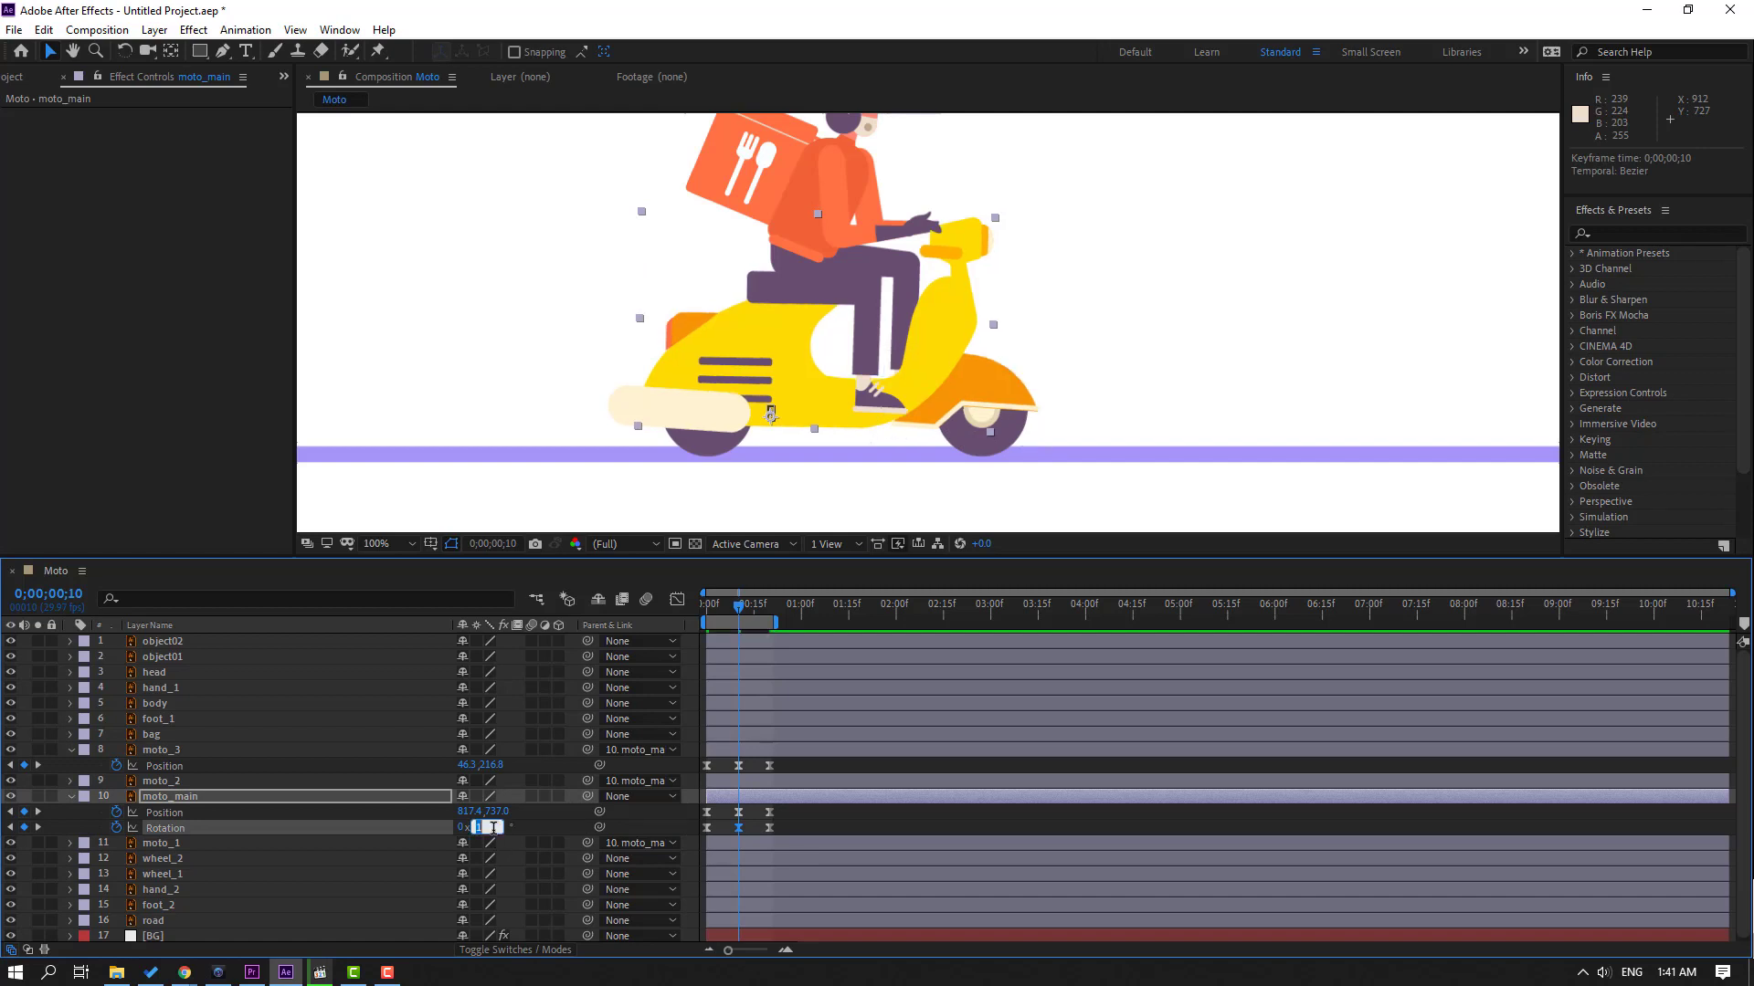
text(0)
key(Return)
key(space)
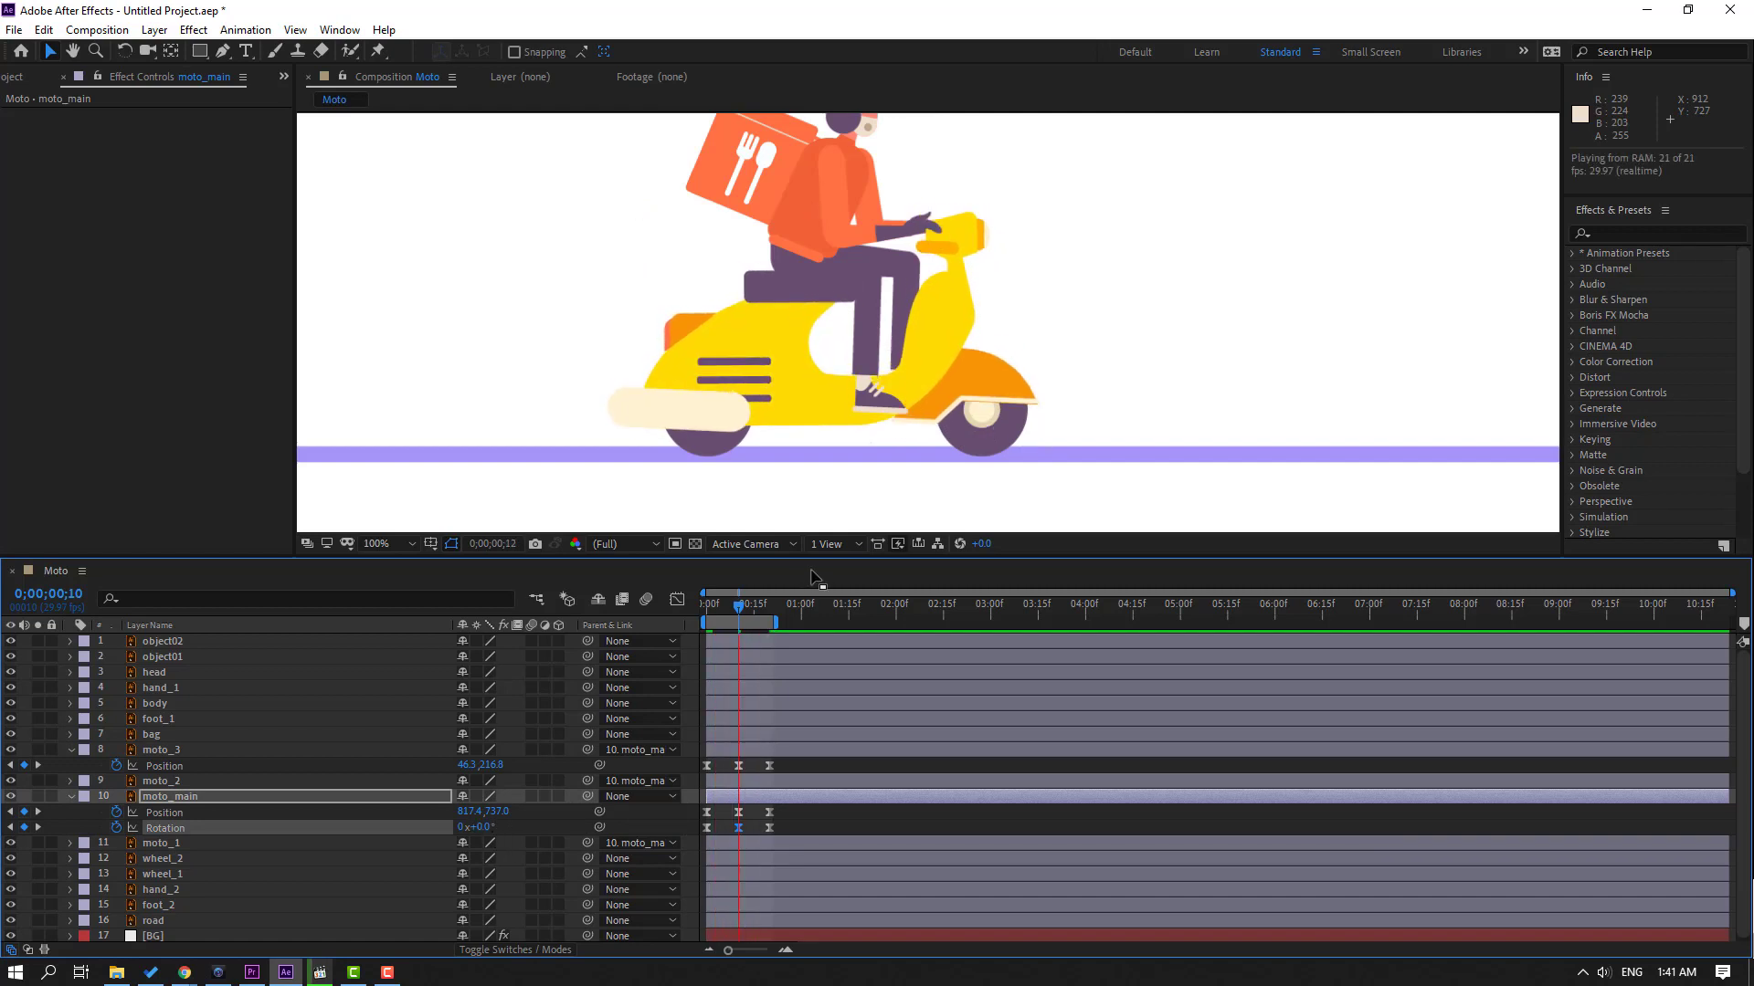
key(space)
key(Page_Up)
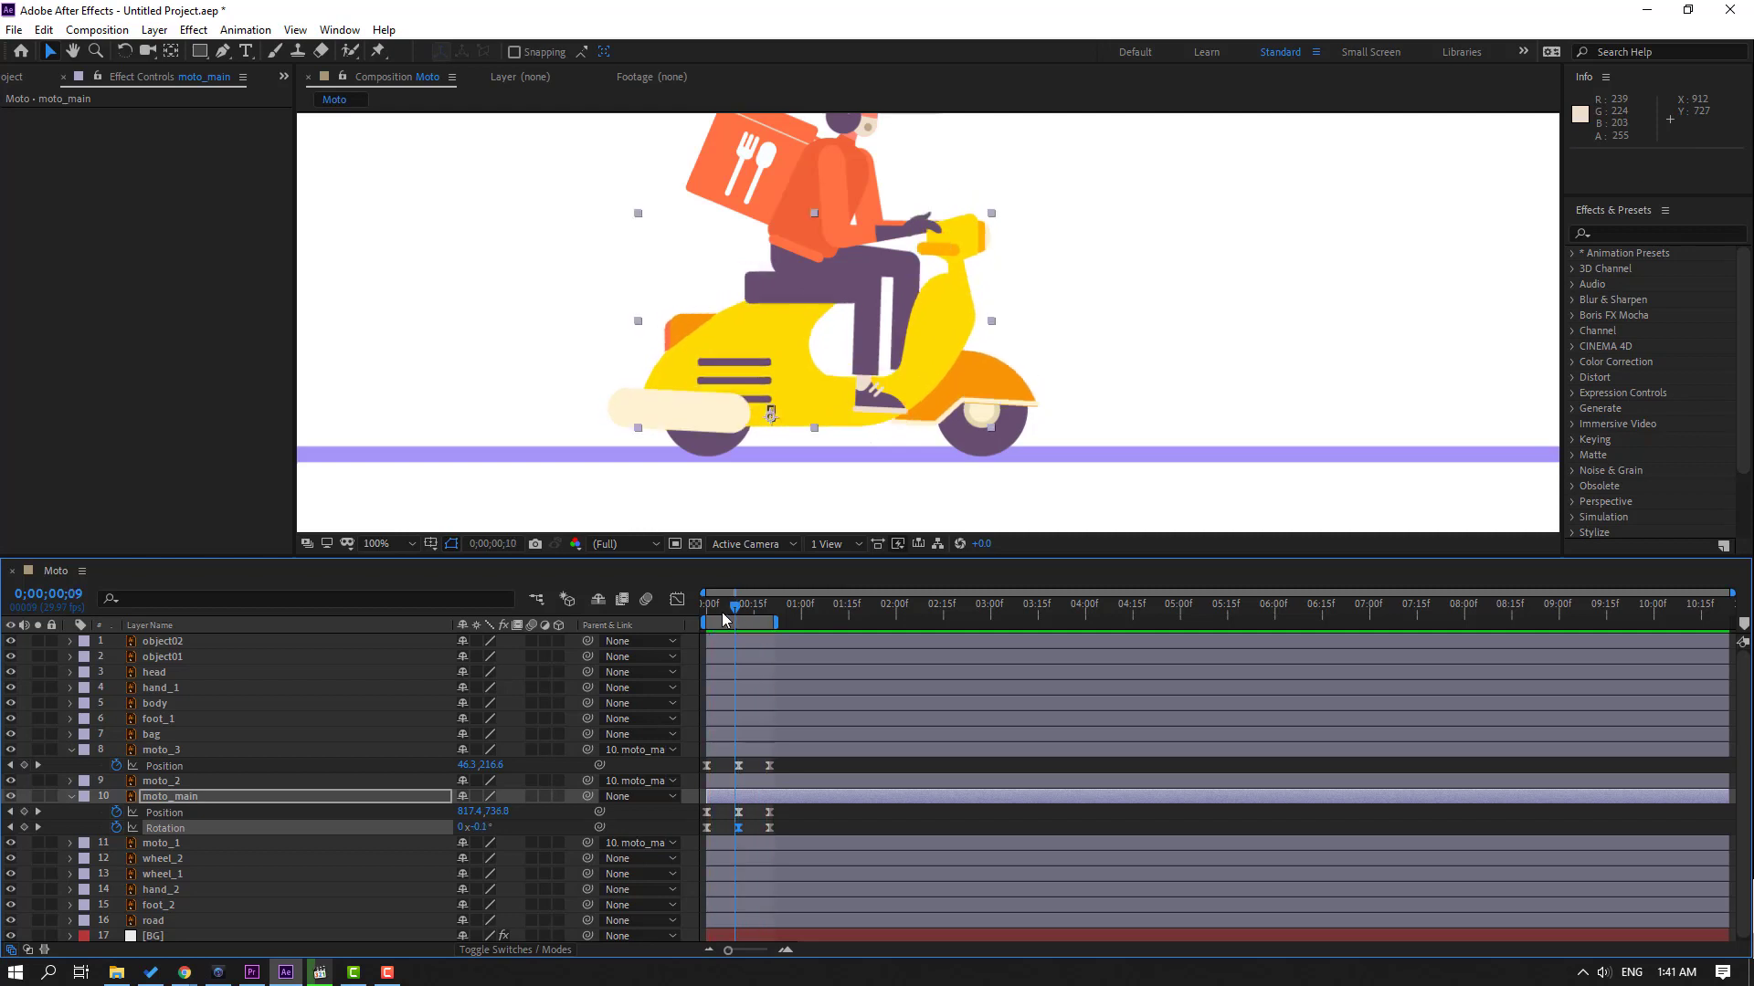
Step: Solo moto_1 to relocate its anchor point to the fender's lower rear edge, and show all layers again
key(Home)
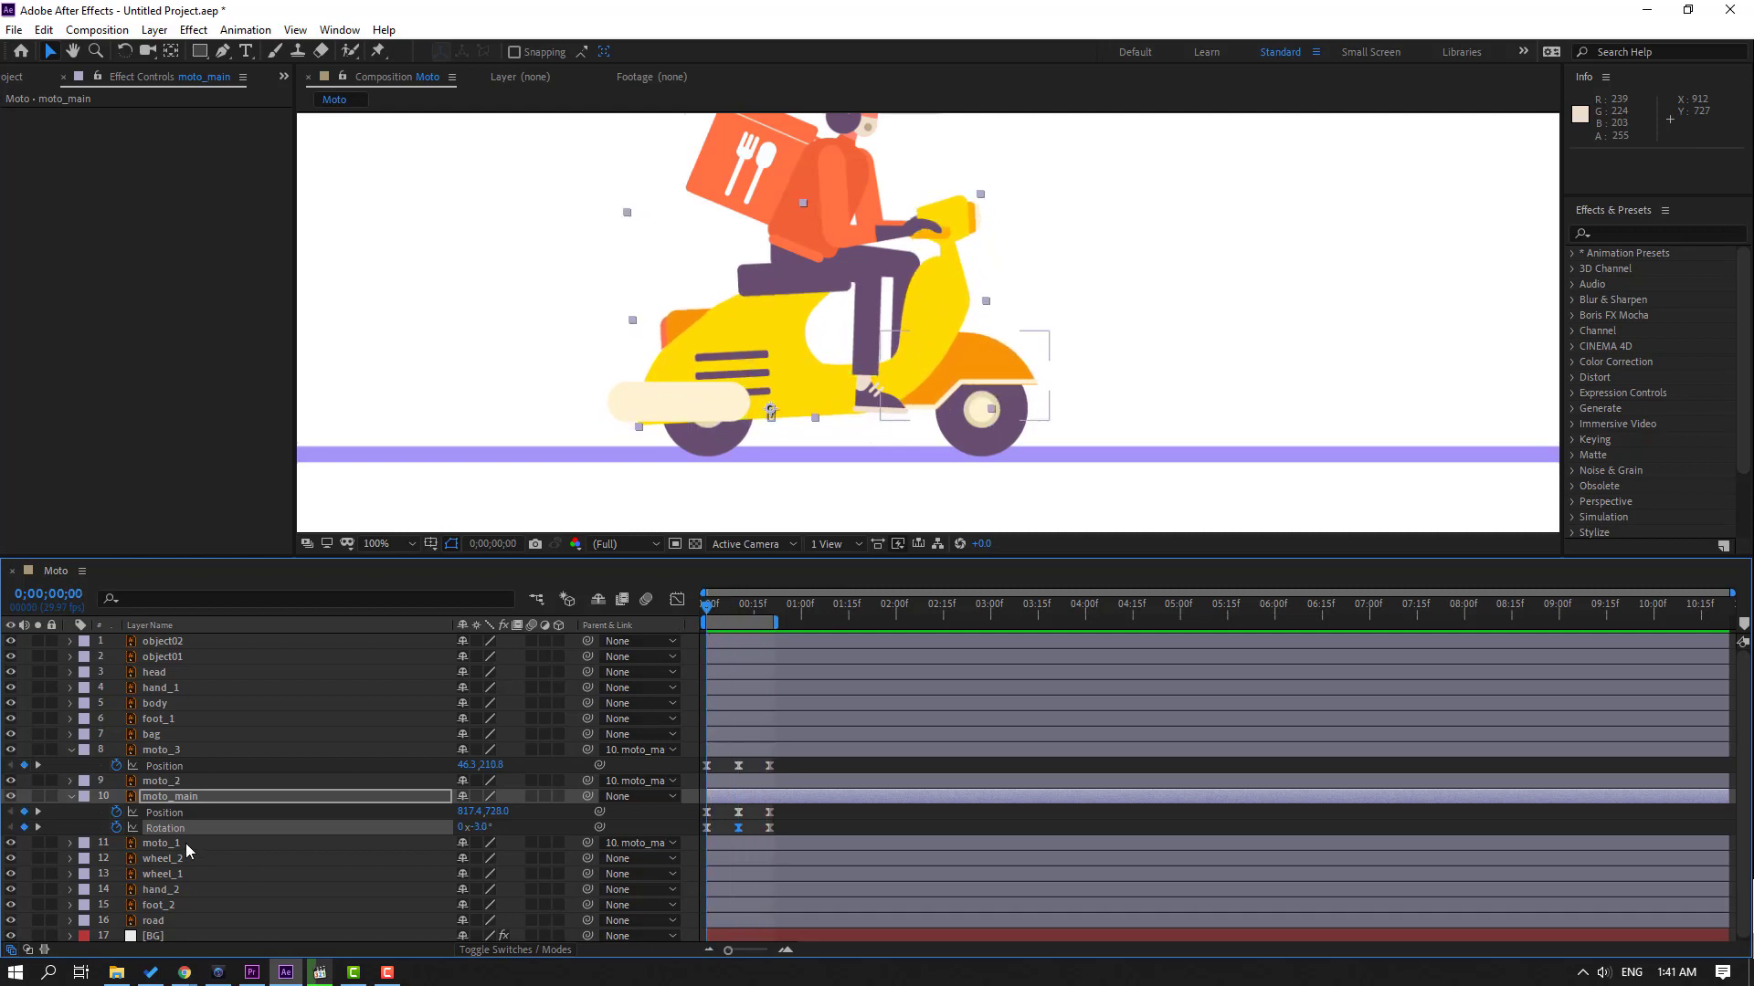
click(185, 842)
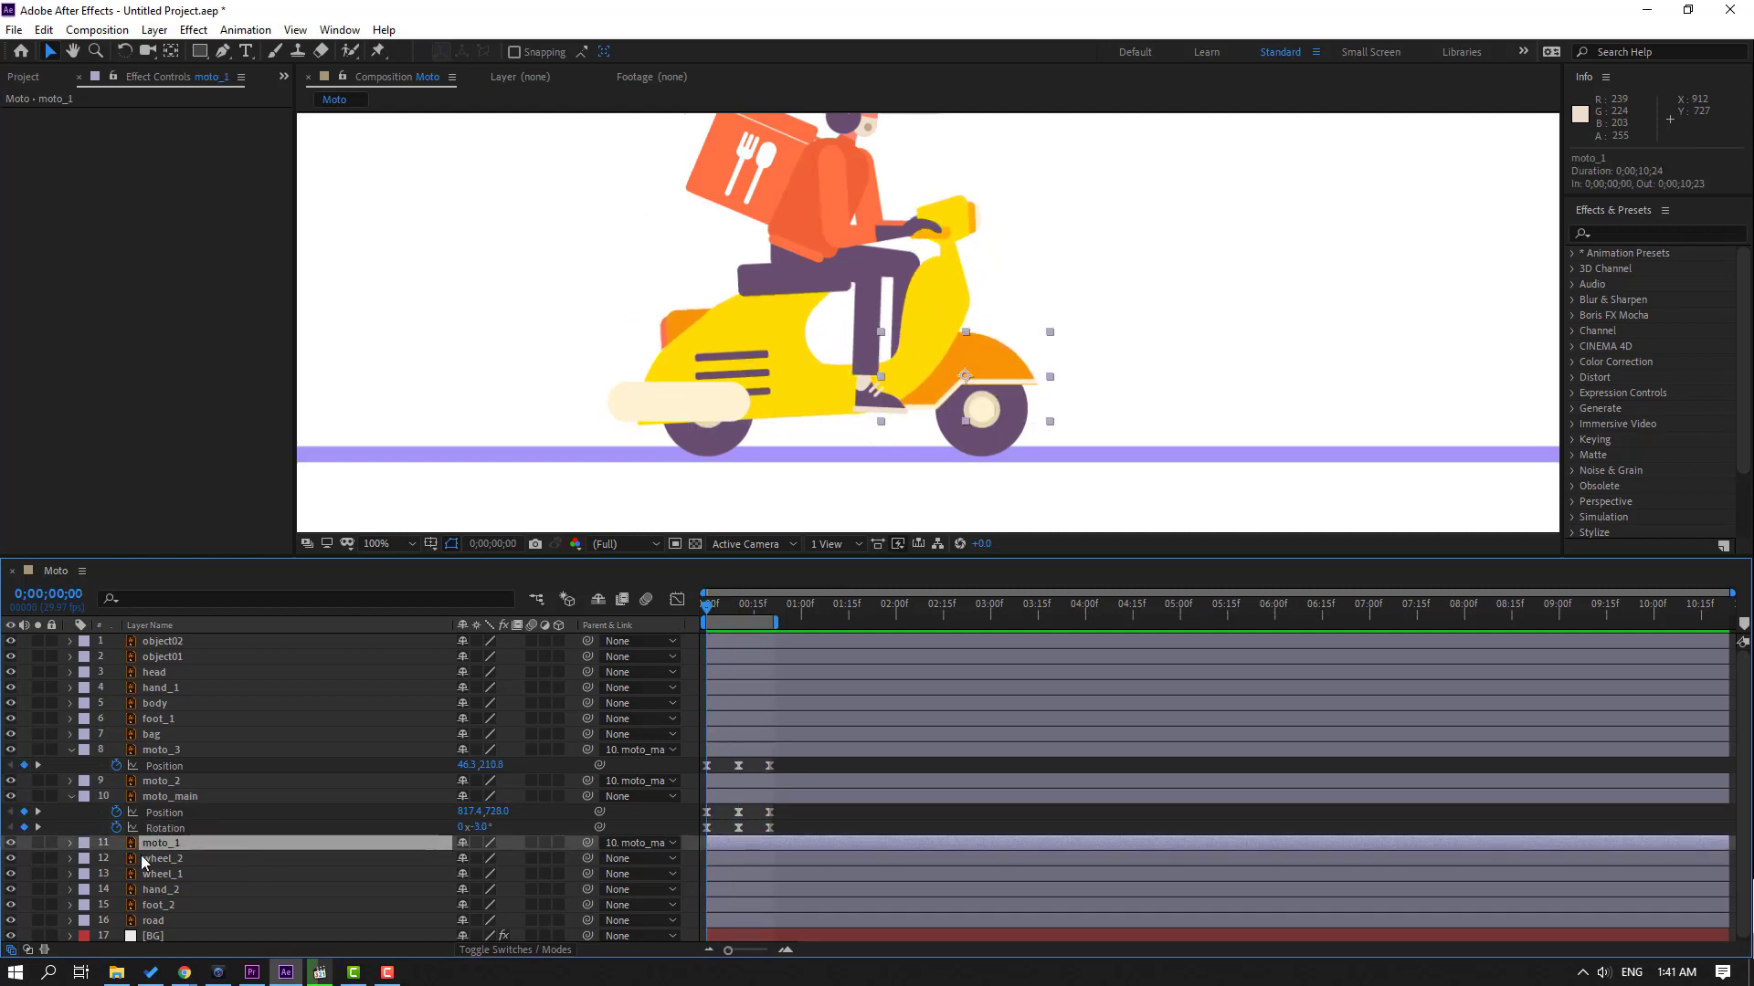
click(40, 842)
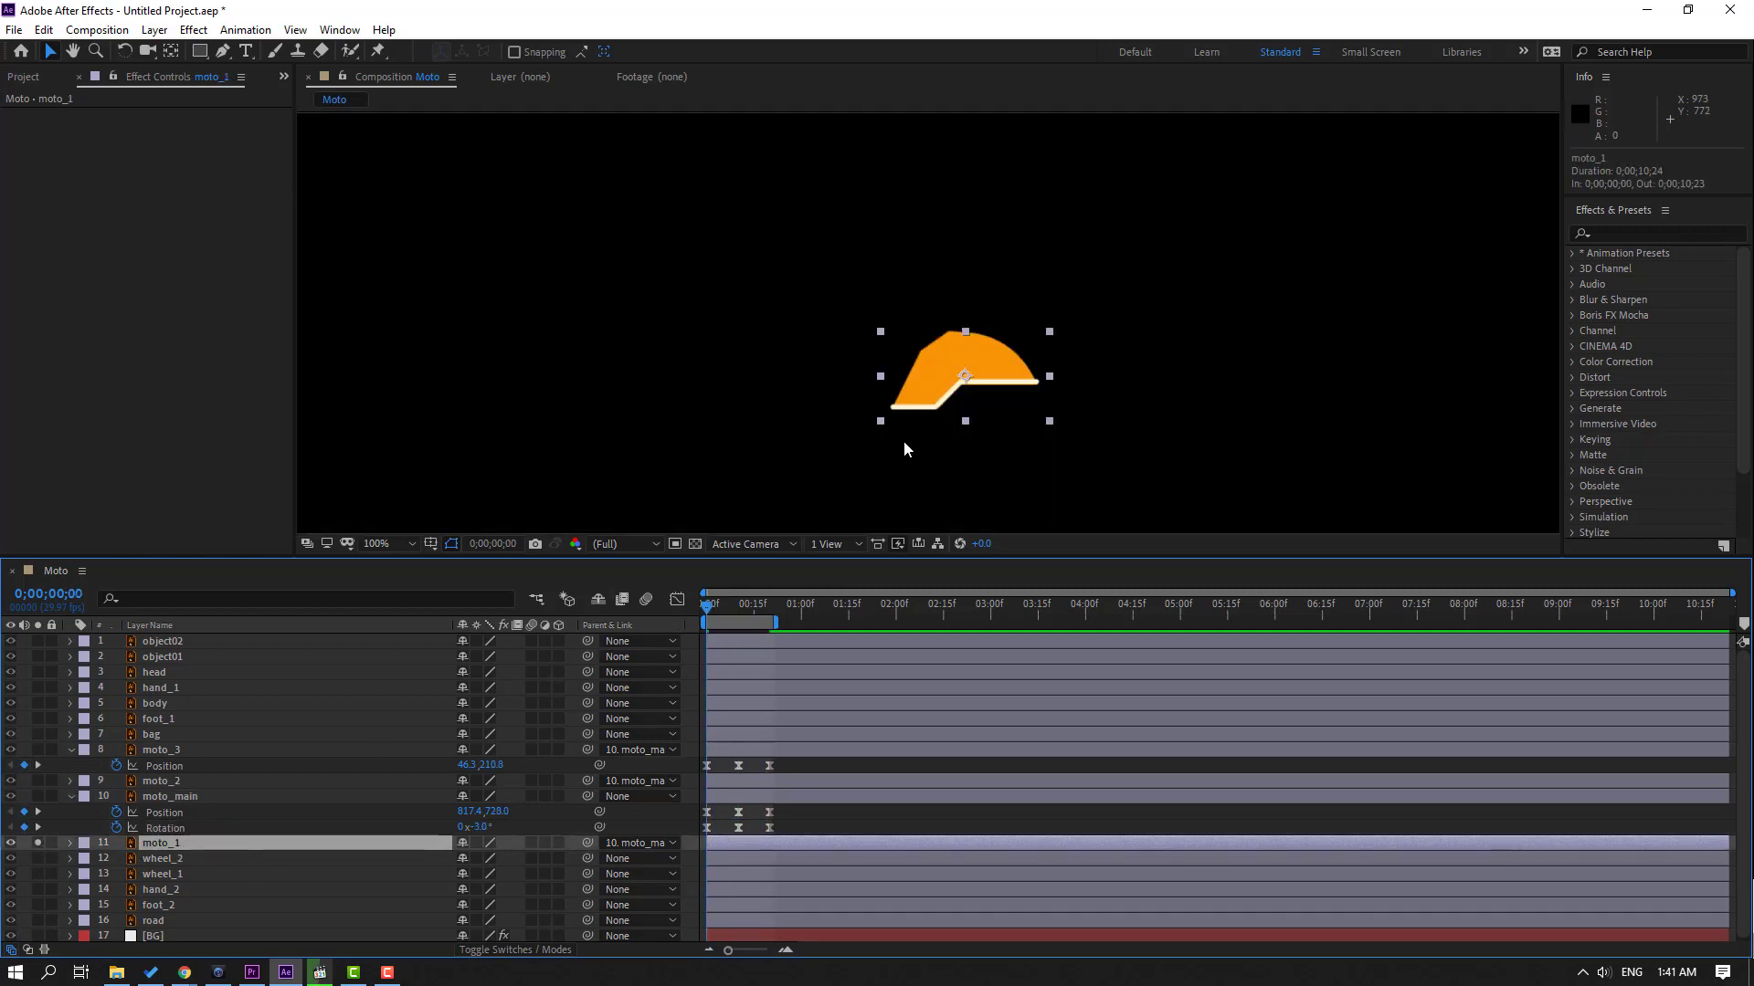
scroll(907, 448, up, 2)
click(694, 544)
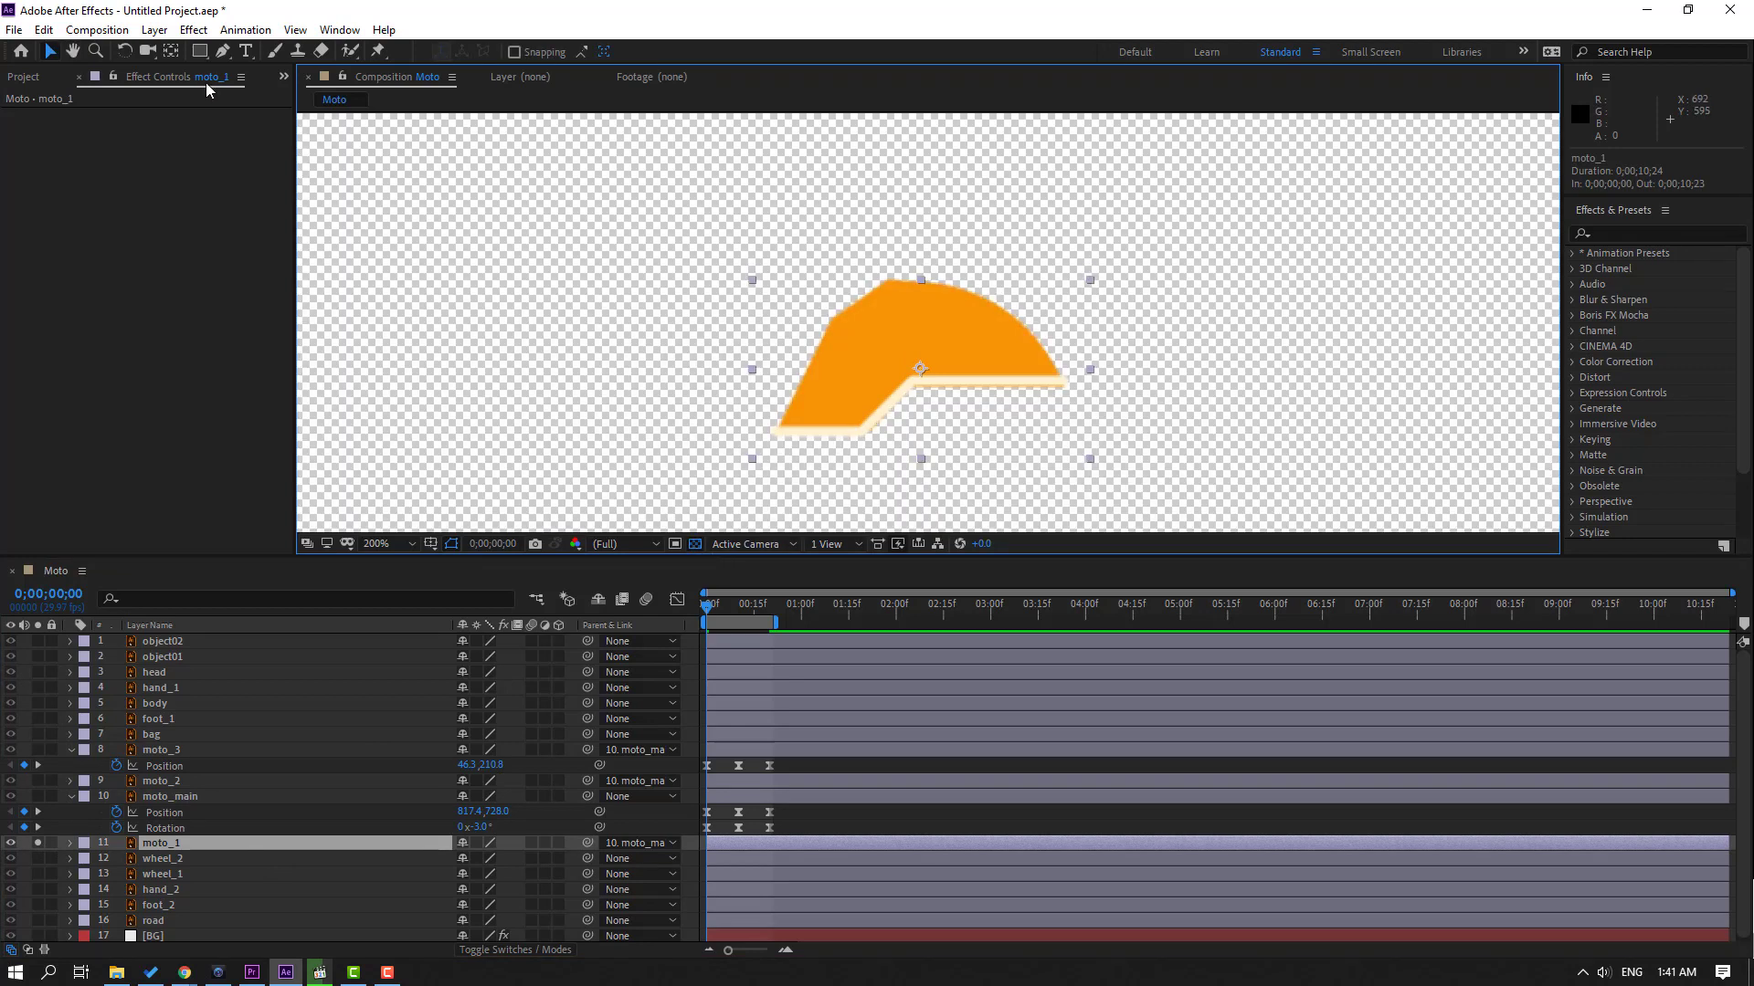
click(170, 51)
drag(924, 373, 831, 436)
click(50, 51)
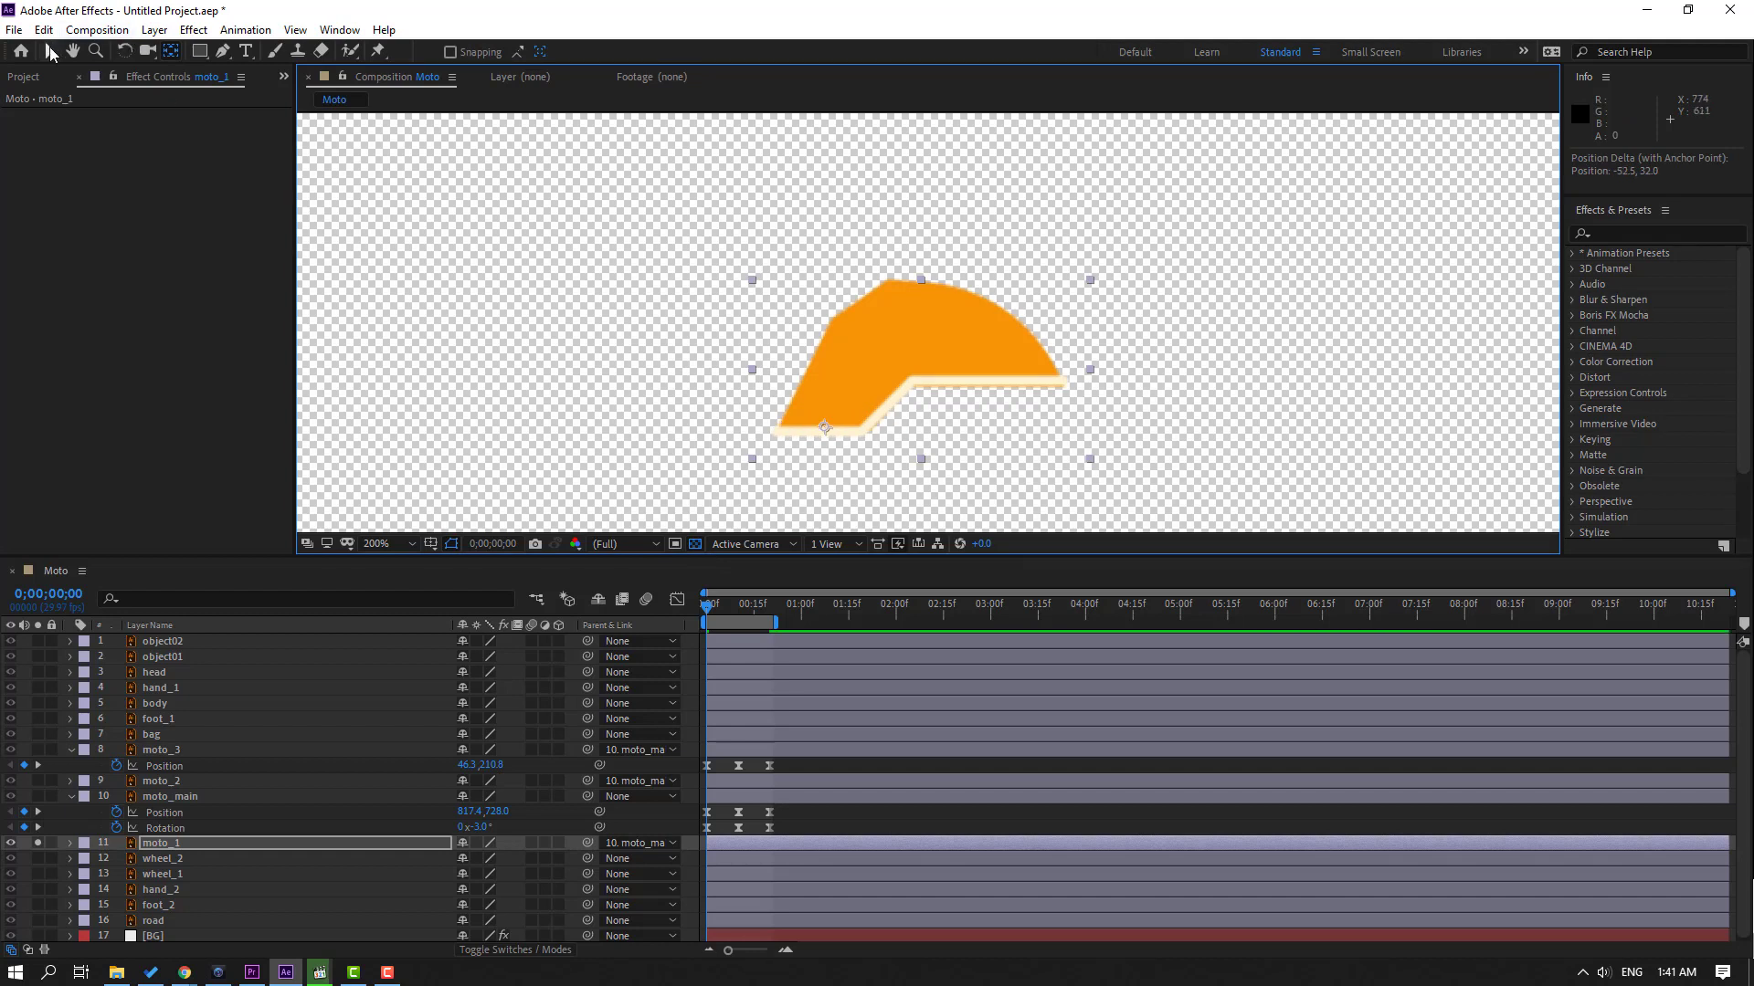
click(37, 843)
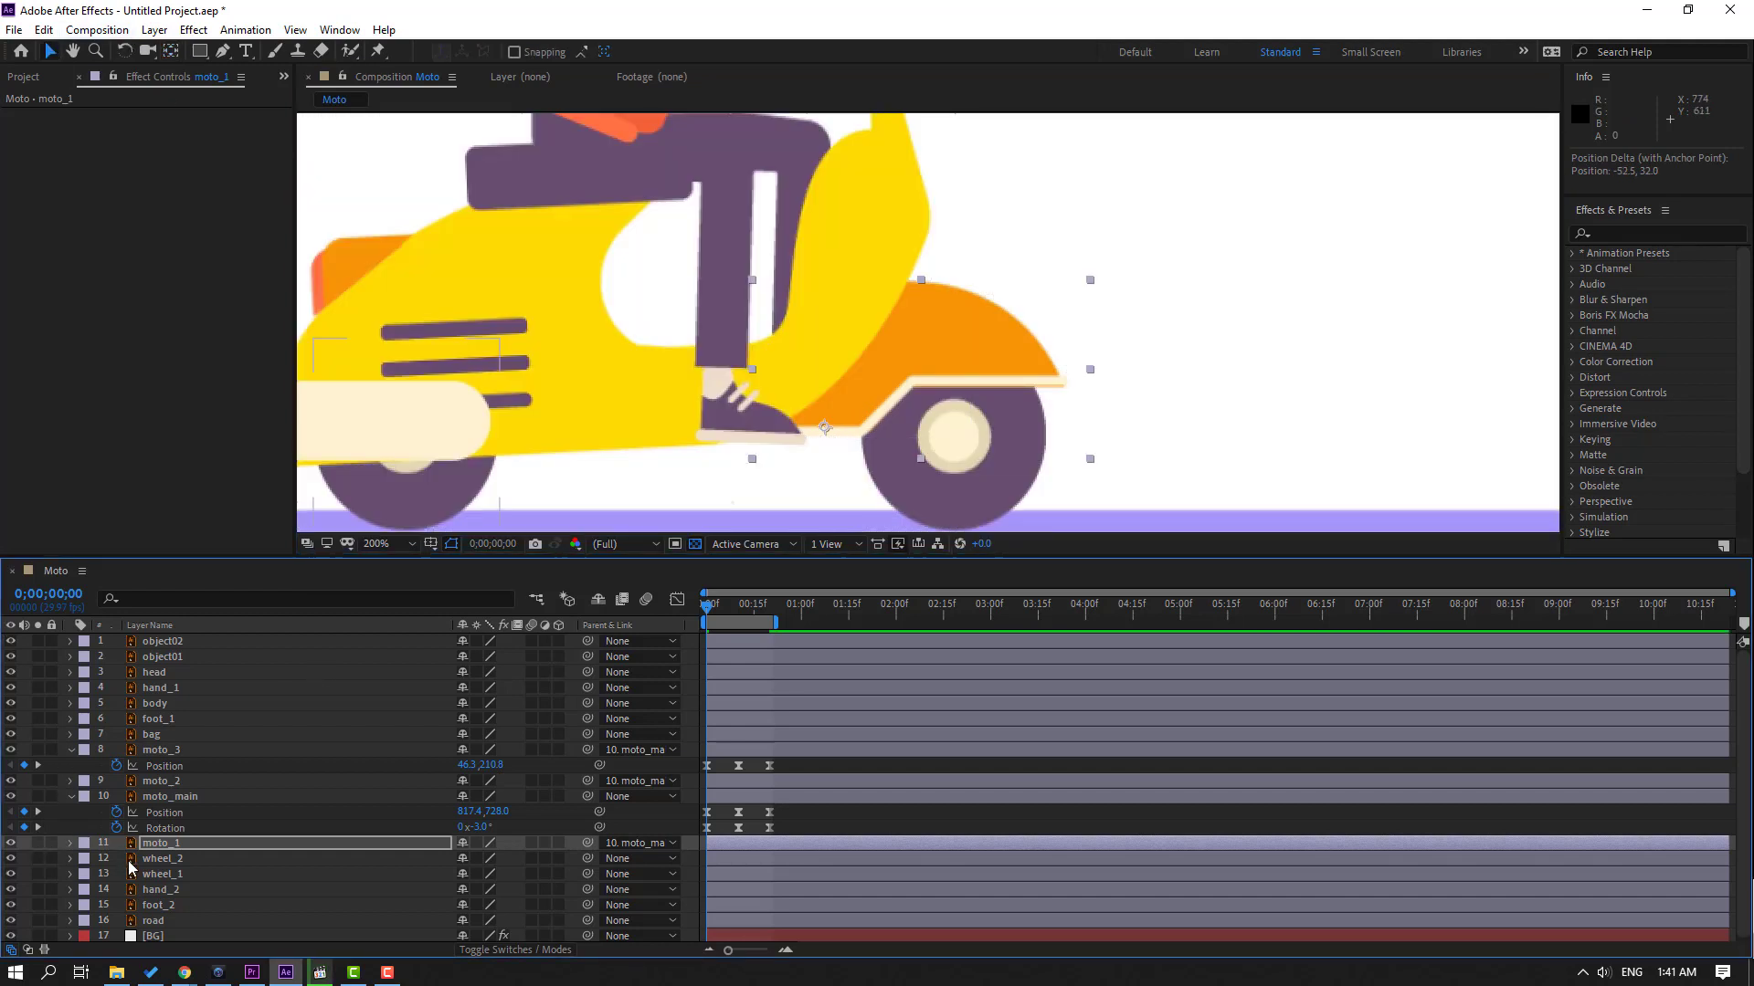
Step: Keyframe moto_1's Rotation at -4° on frame 0 and 4° on frame 10
key(r)
click(116, 858)
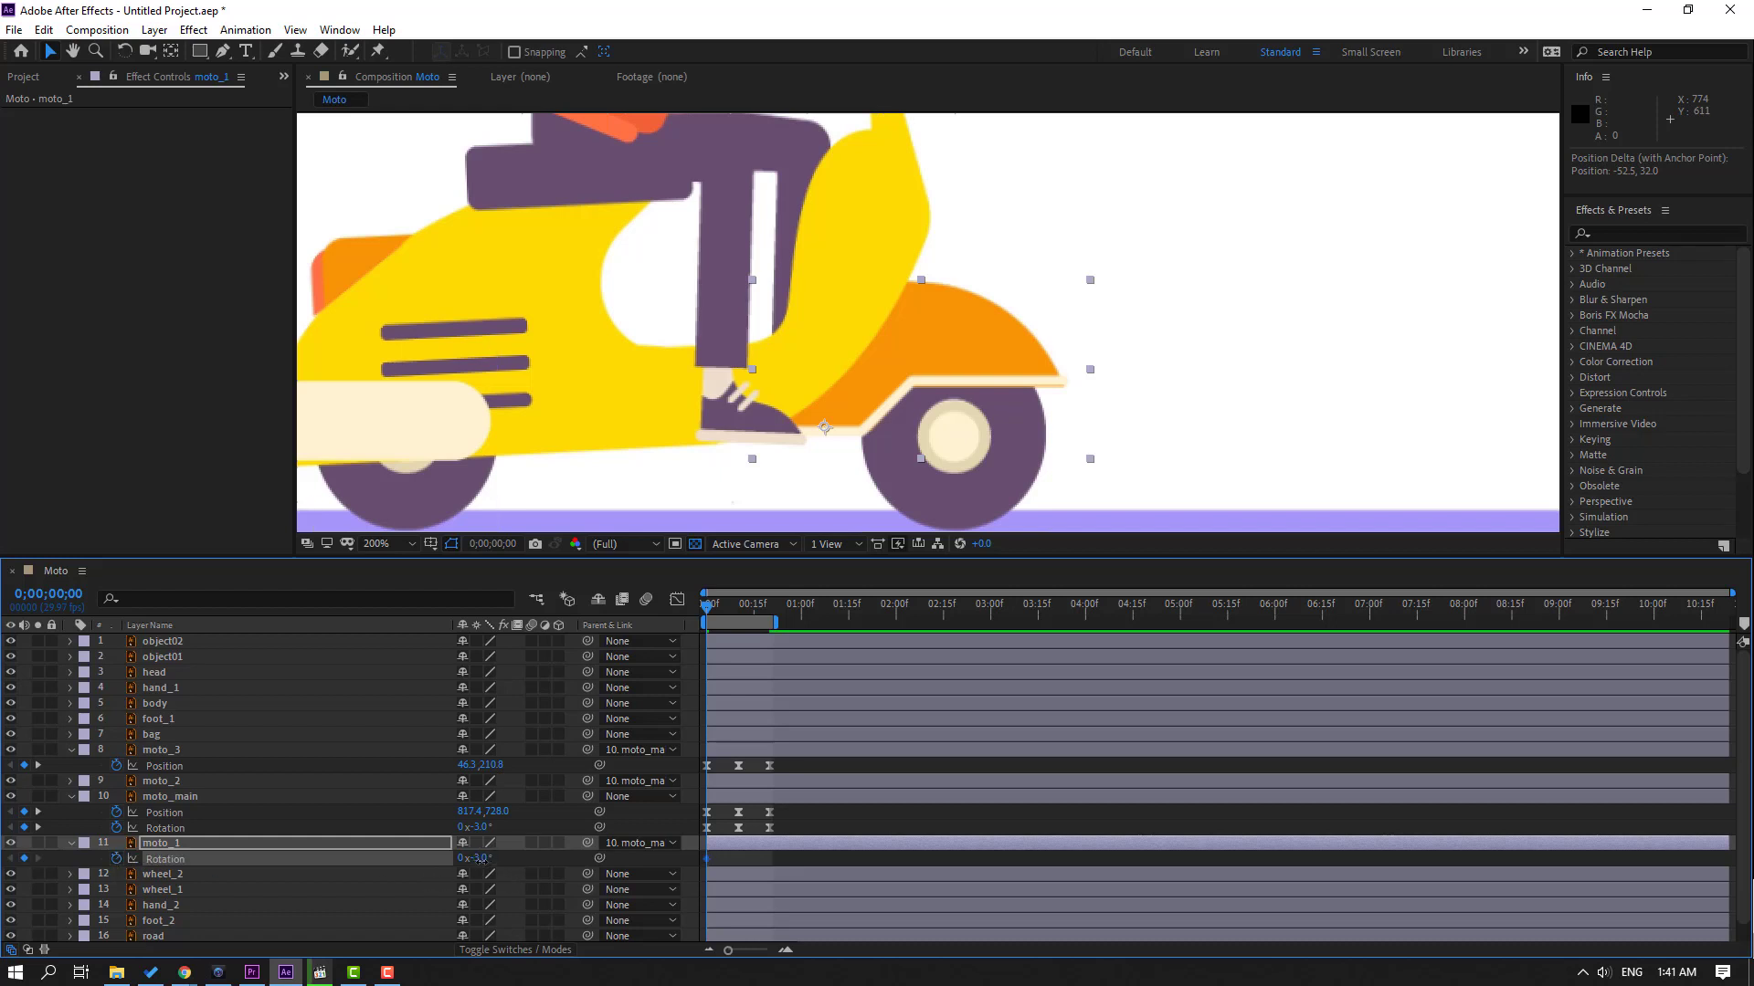
drag(480, 858, 472, 858)
click(717, 608)
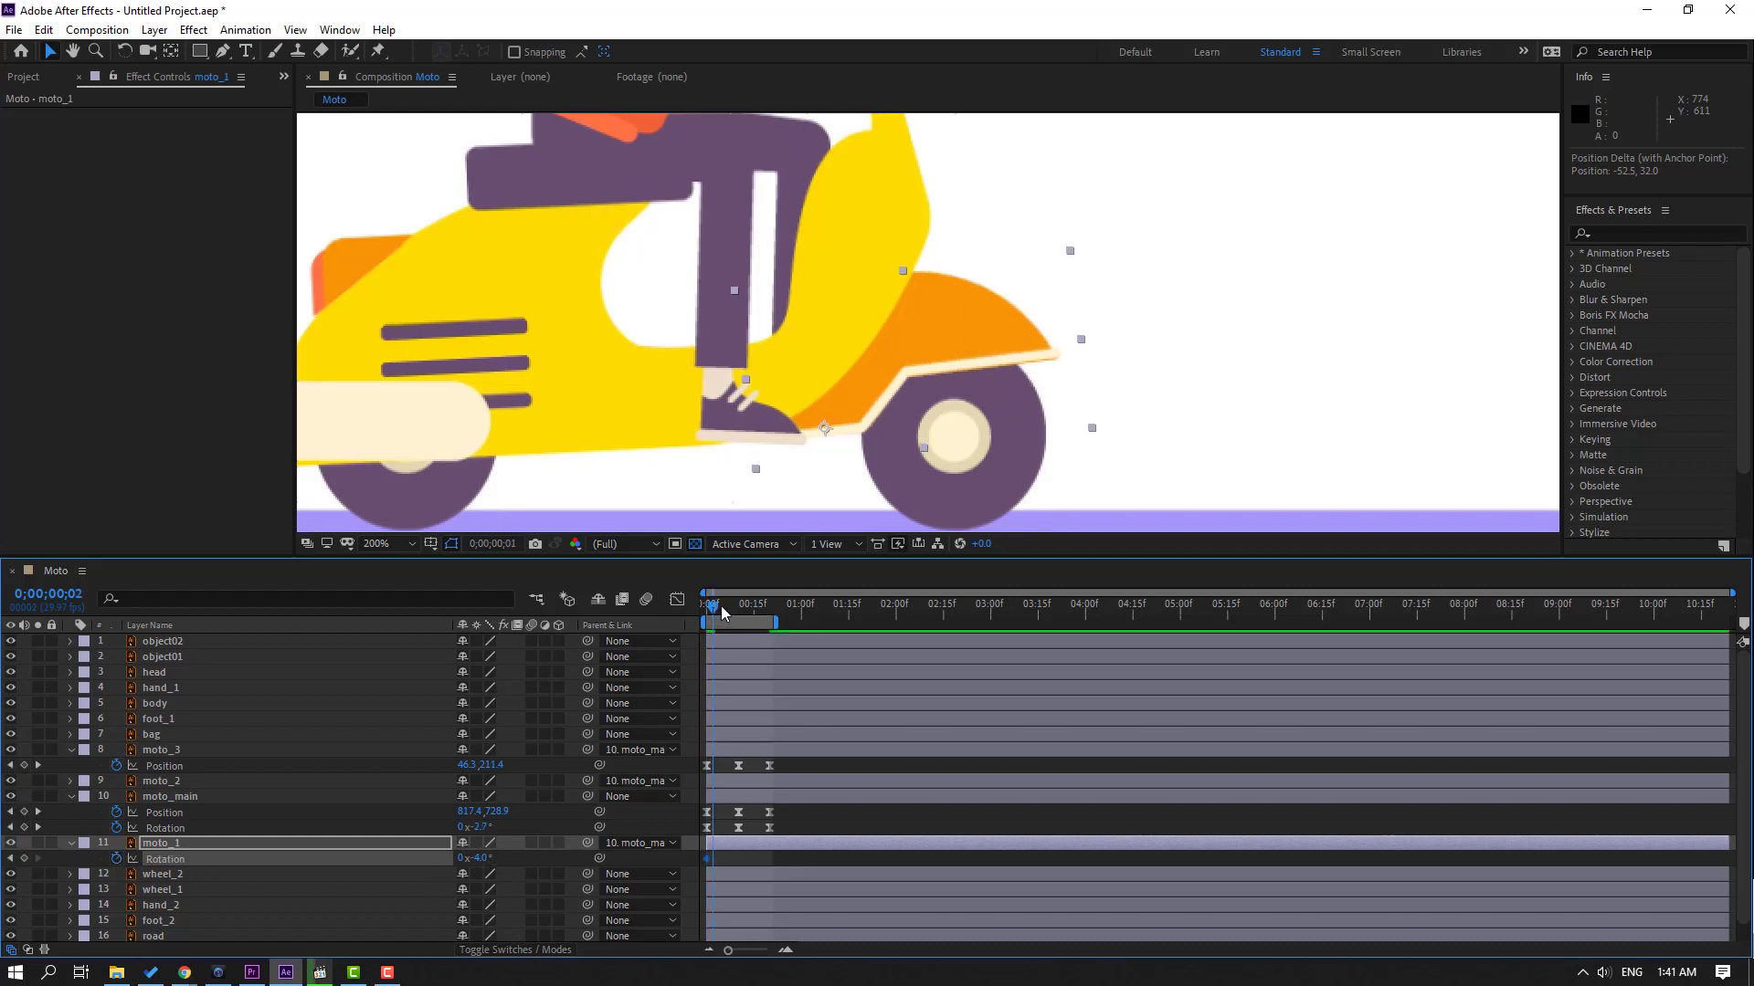
drag(722, 612, 738, 610)
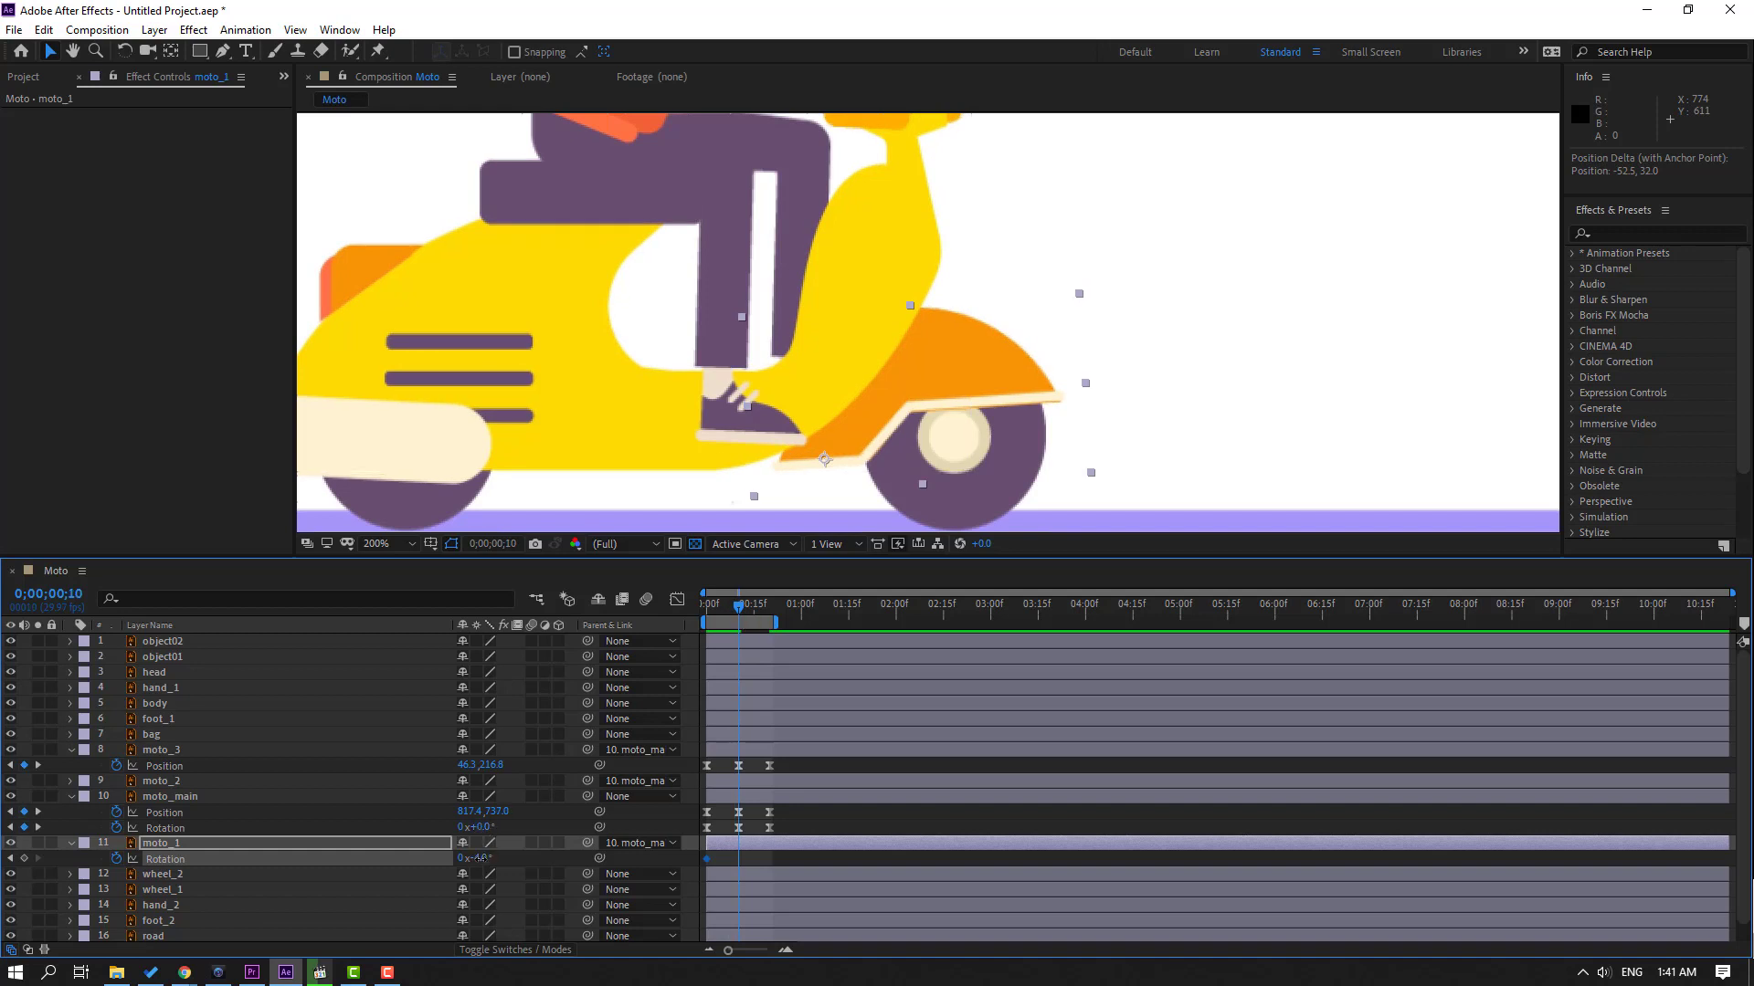
drag(480, 858, 485, 859)
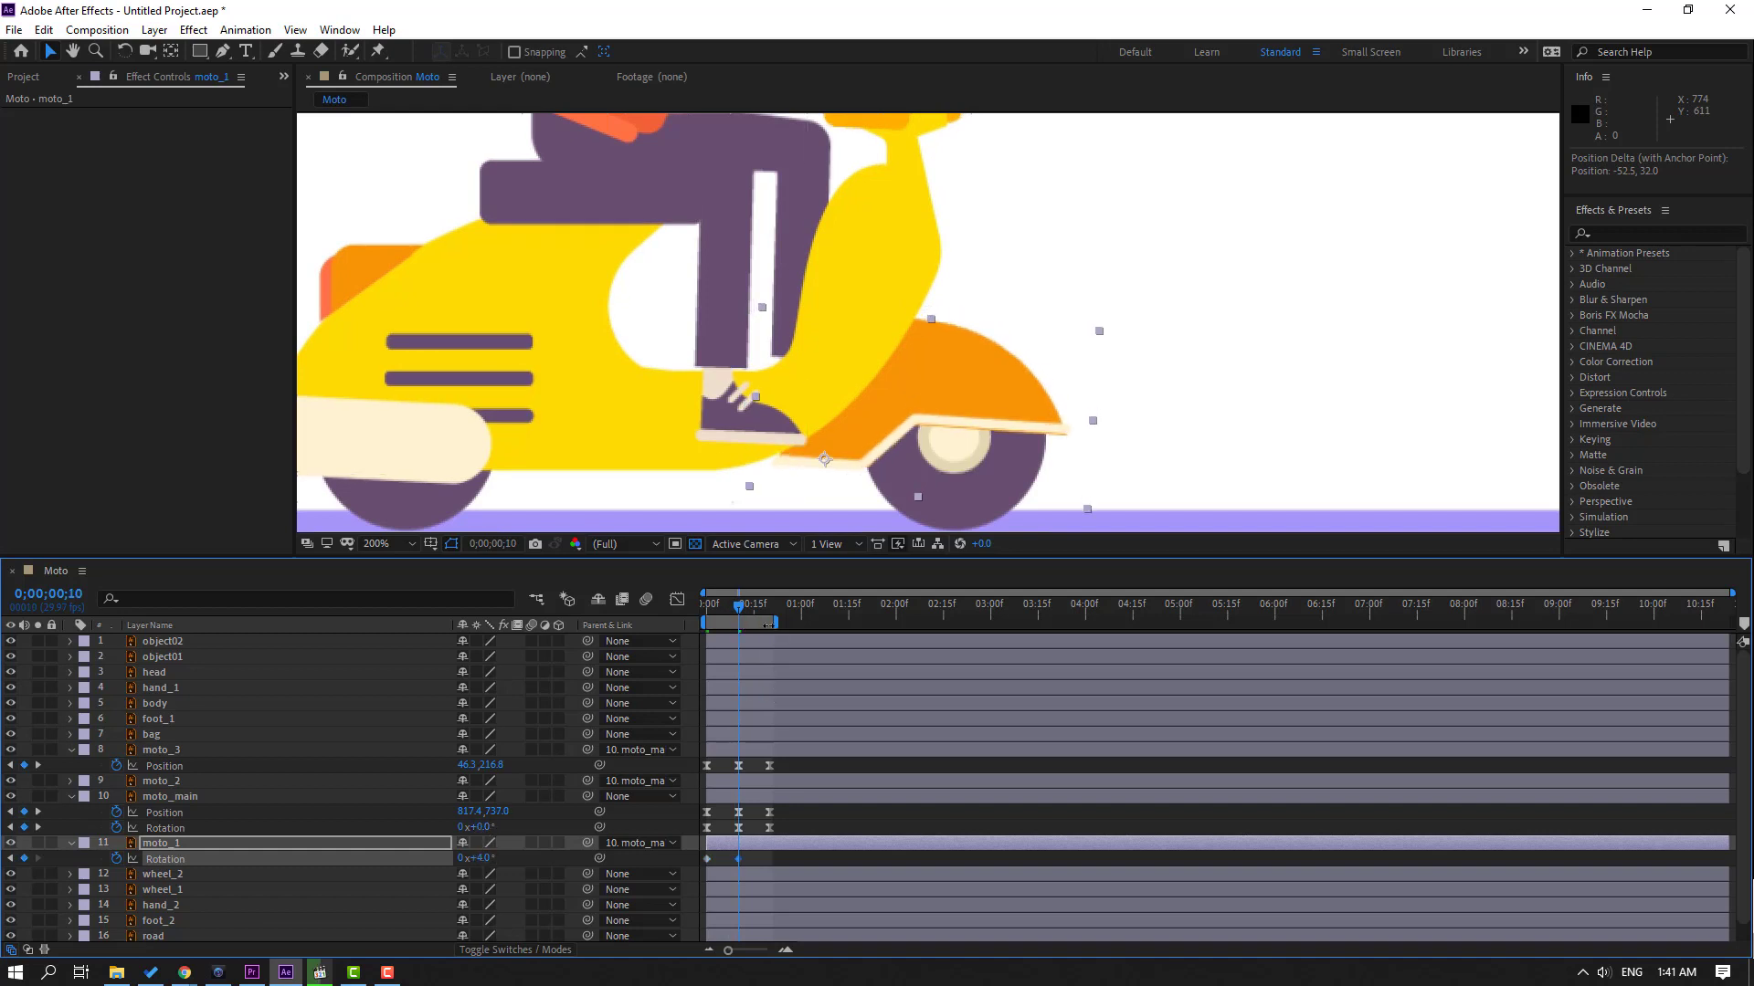
Step: Copy moto_1's first Rotation keyframe to frame 20
drag(757, 613, 770, 610)
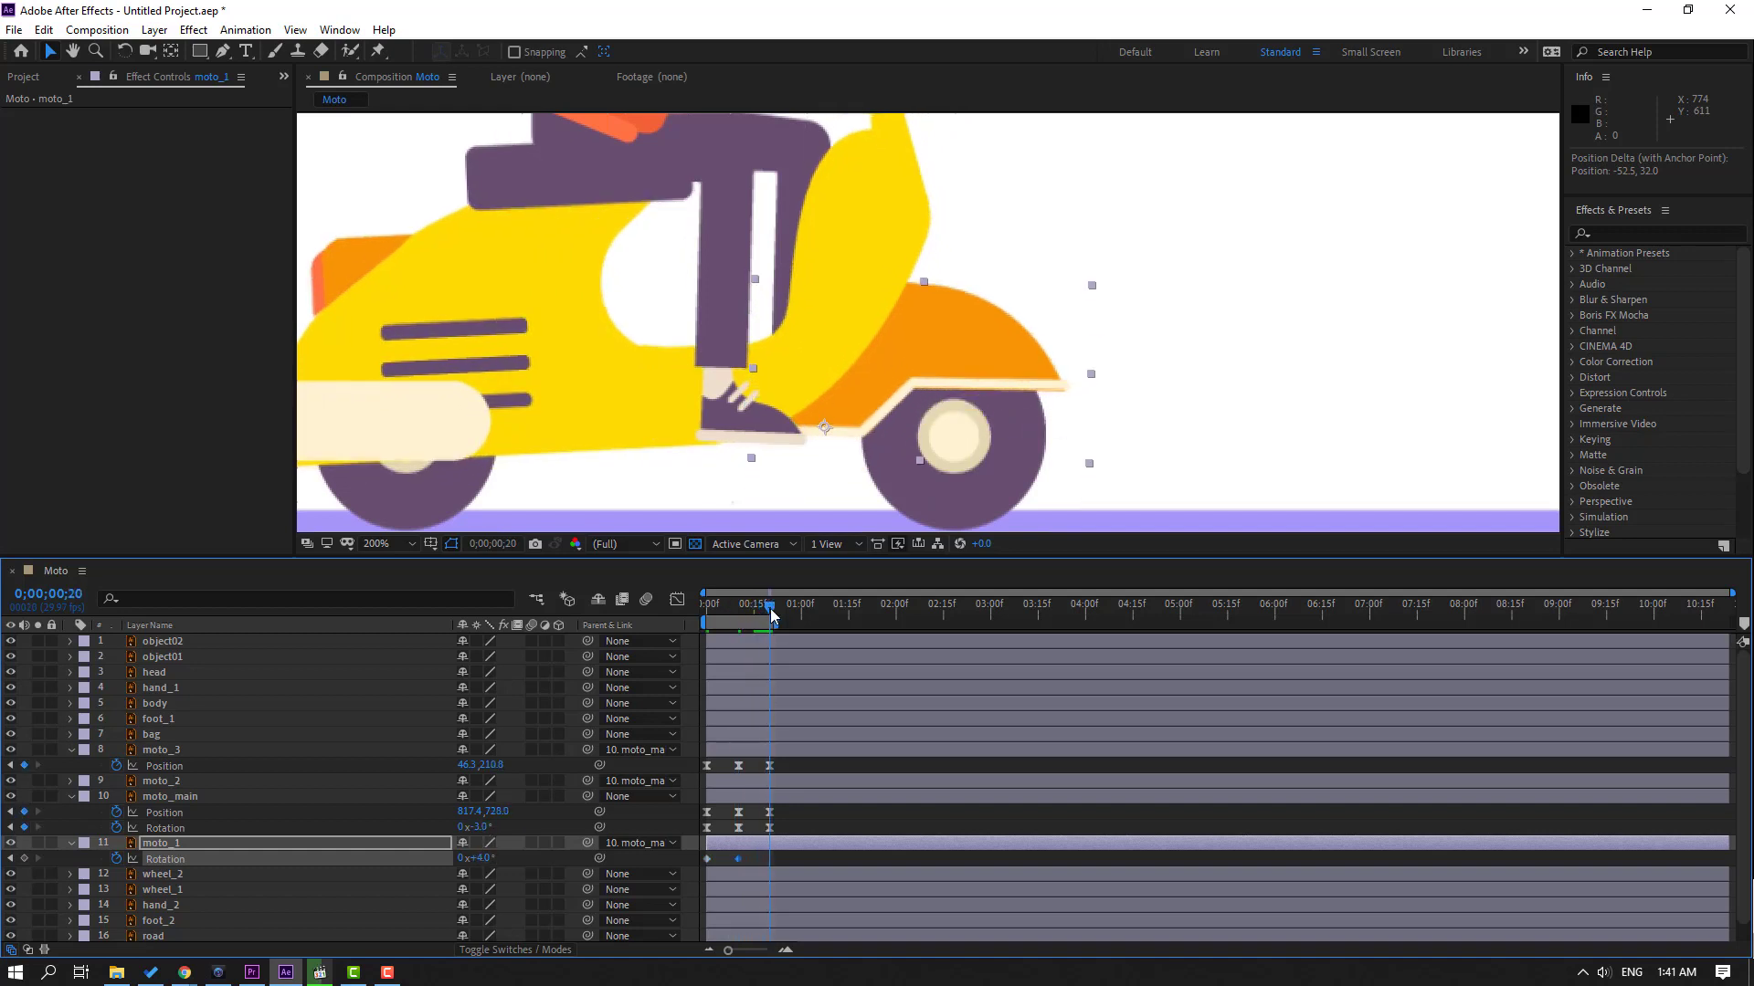
click(707, 860)
key(ctrl+v)
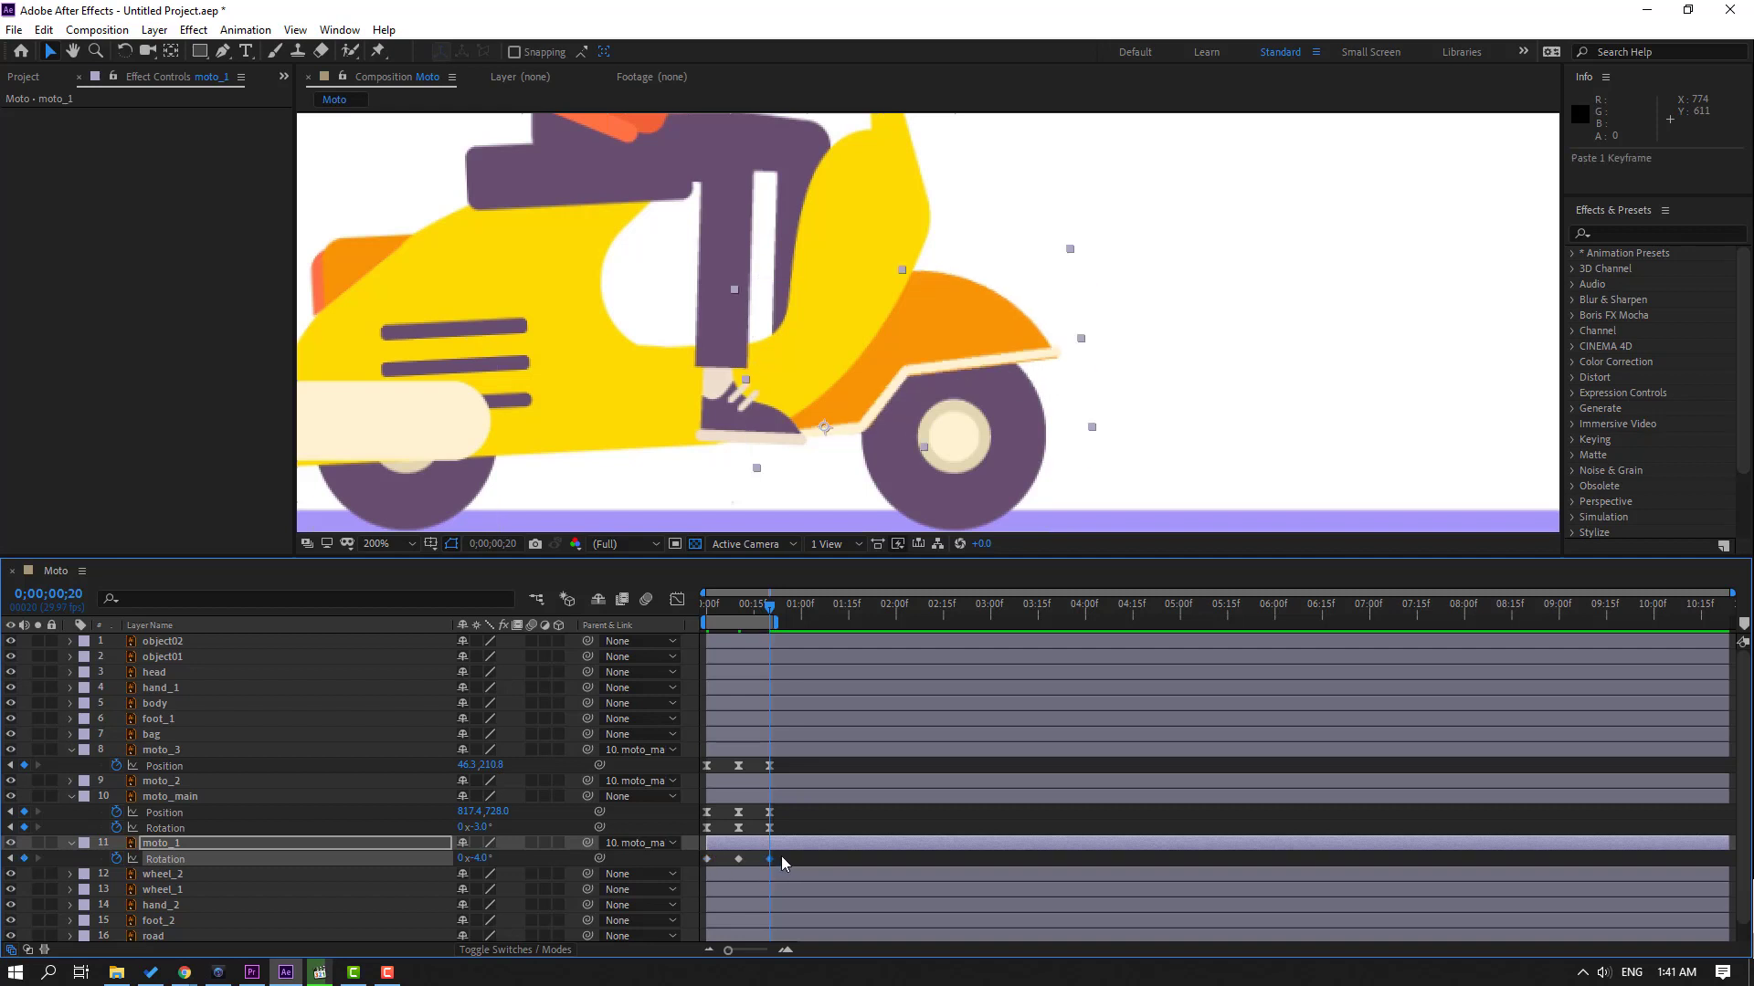
Step: Apply Easy Ease to all three Rotation keyframes of moto_1 and preview the animation
drag(786, 851, 697, 869)
right_click(710, 858)
mouse_move(868, 844)
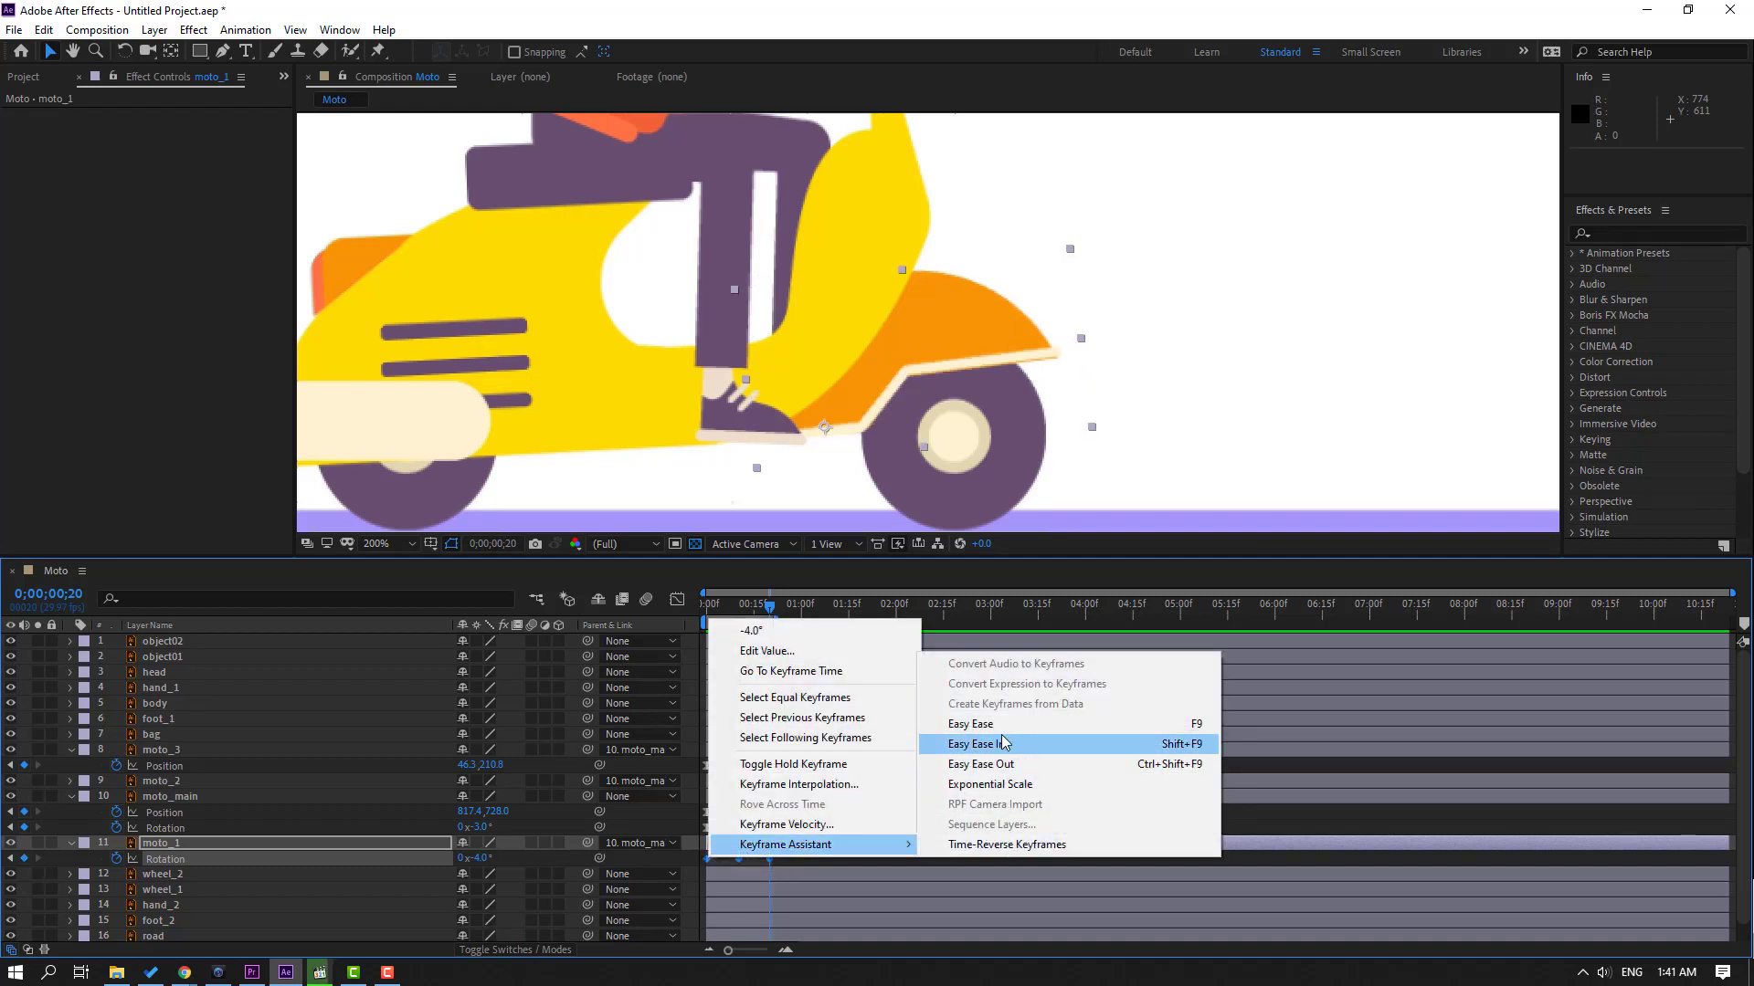
click(971, 724)
key(space)
key(comma)
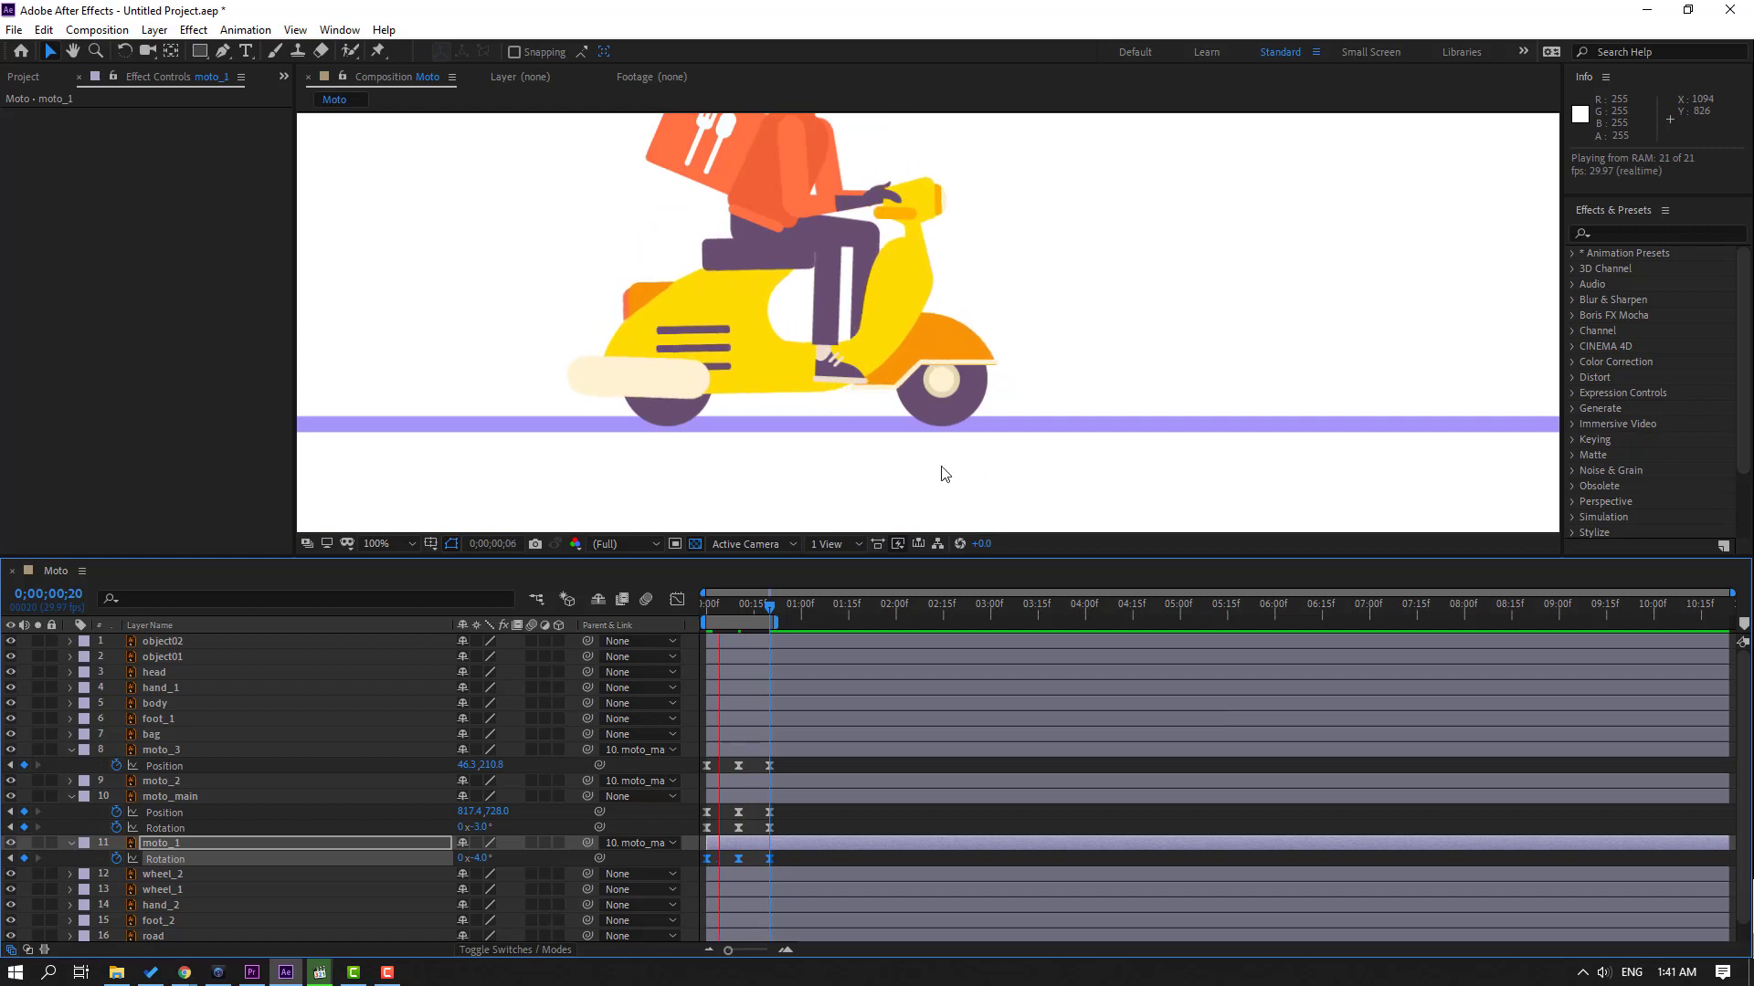
key(space)
key(comma)
key(space)
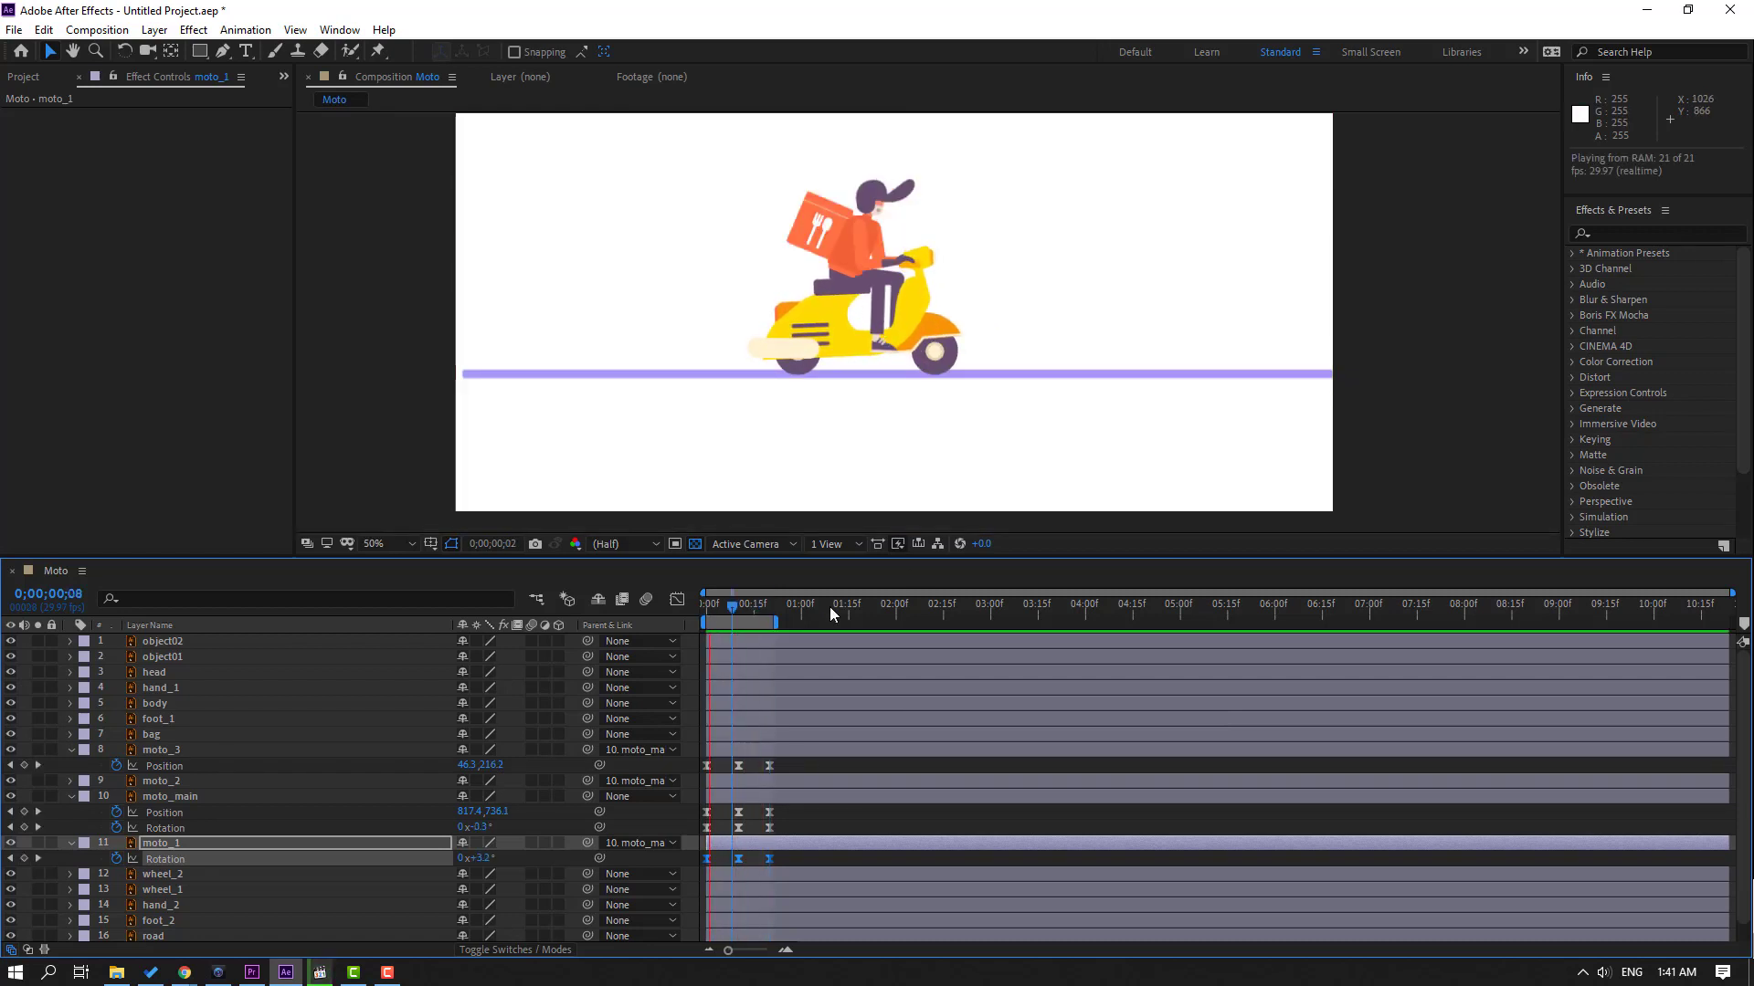
key(space)
key(period)
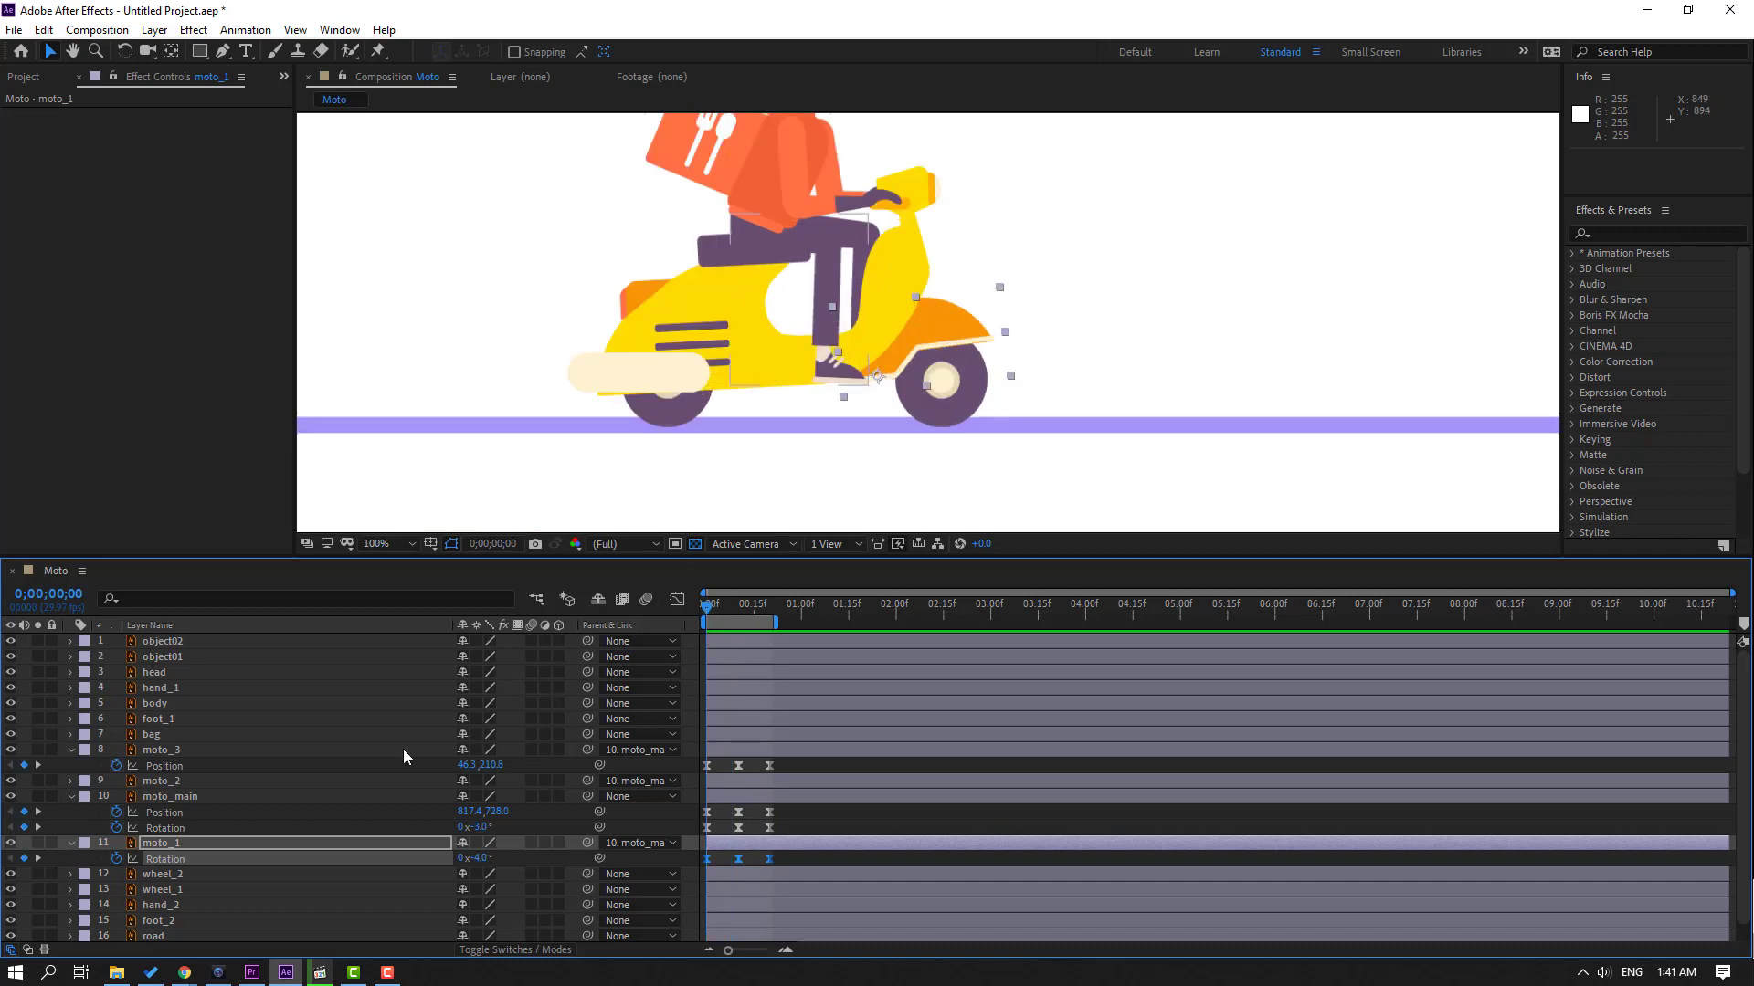
Step: Parent the body, foot_1 and foot_2 layers to moto_main
click(167, 704)
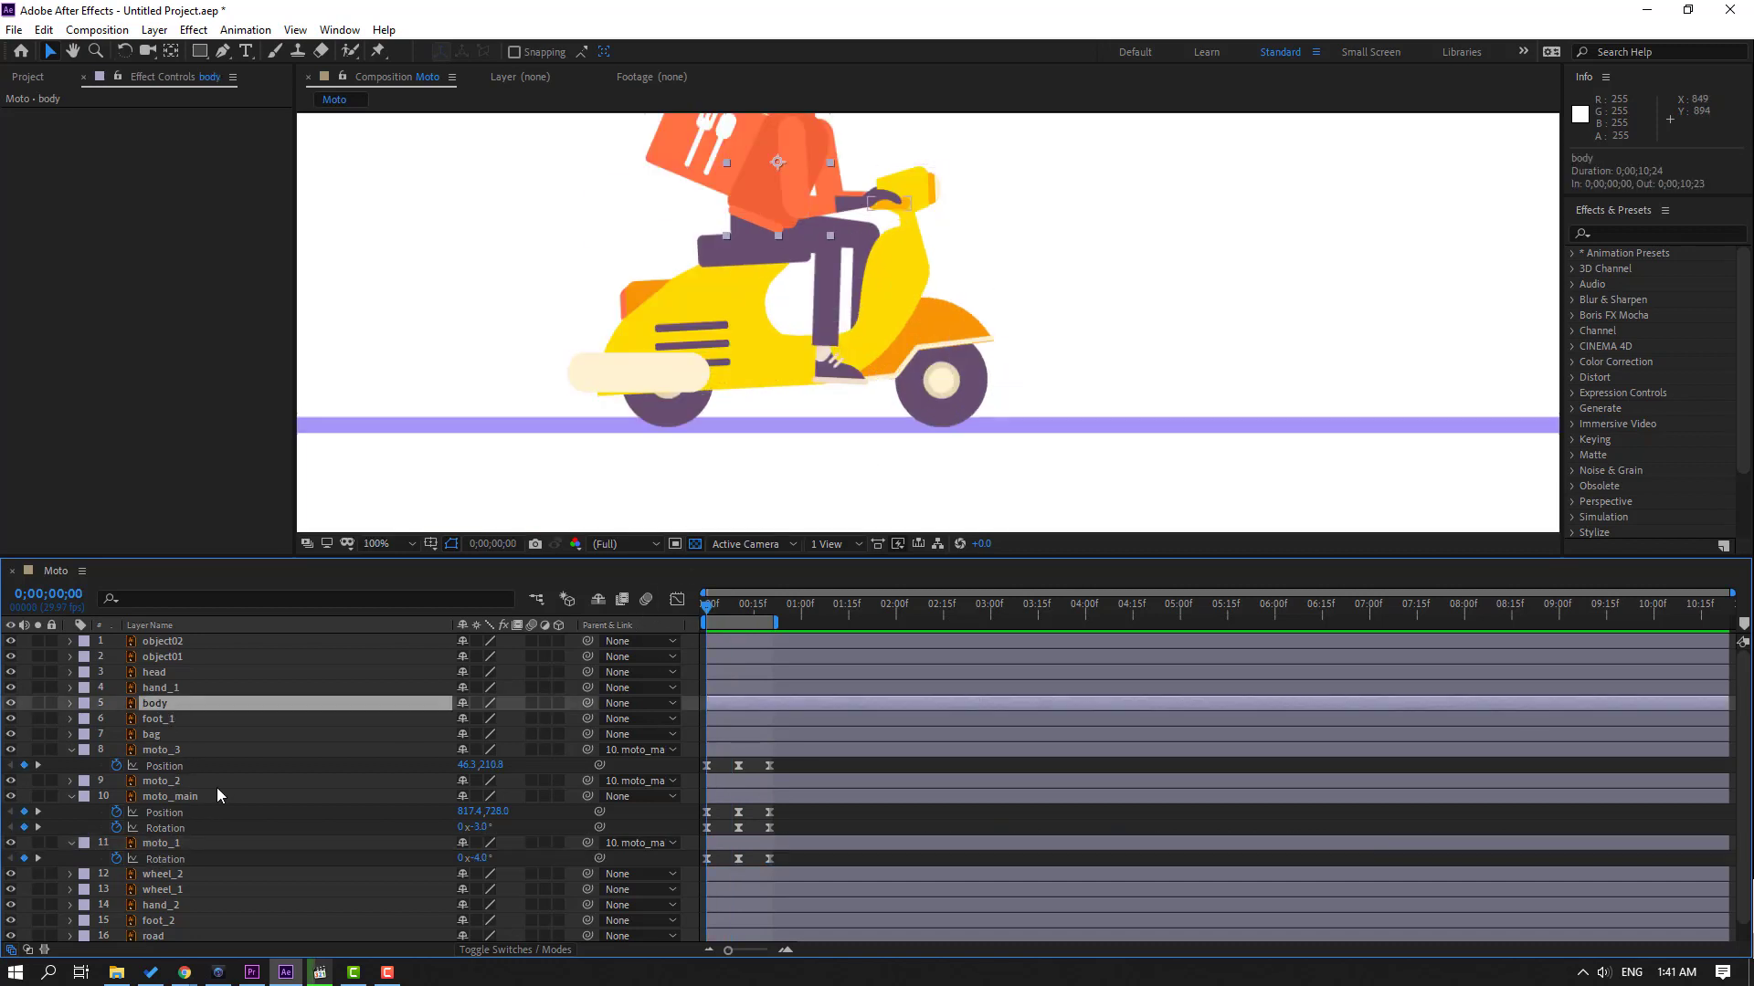
drag(435, 696, 189, 800)
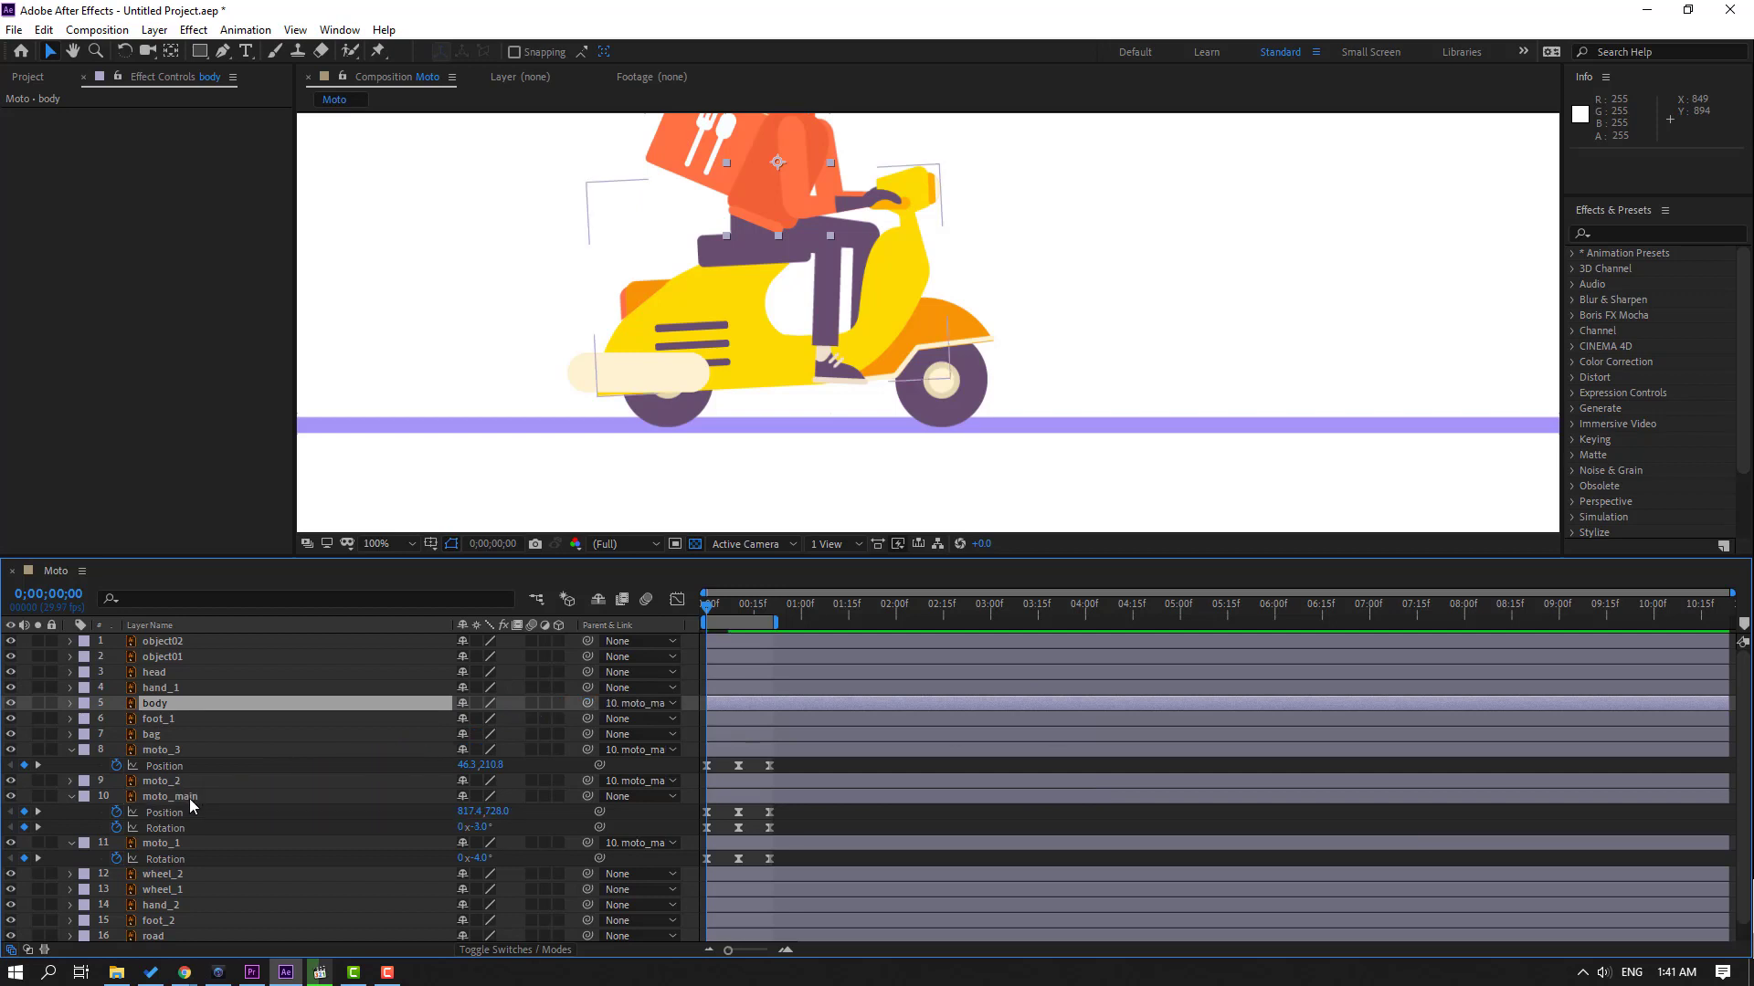
click(167, 720)
scroll(184, 915, down, 1)
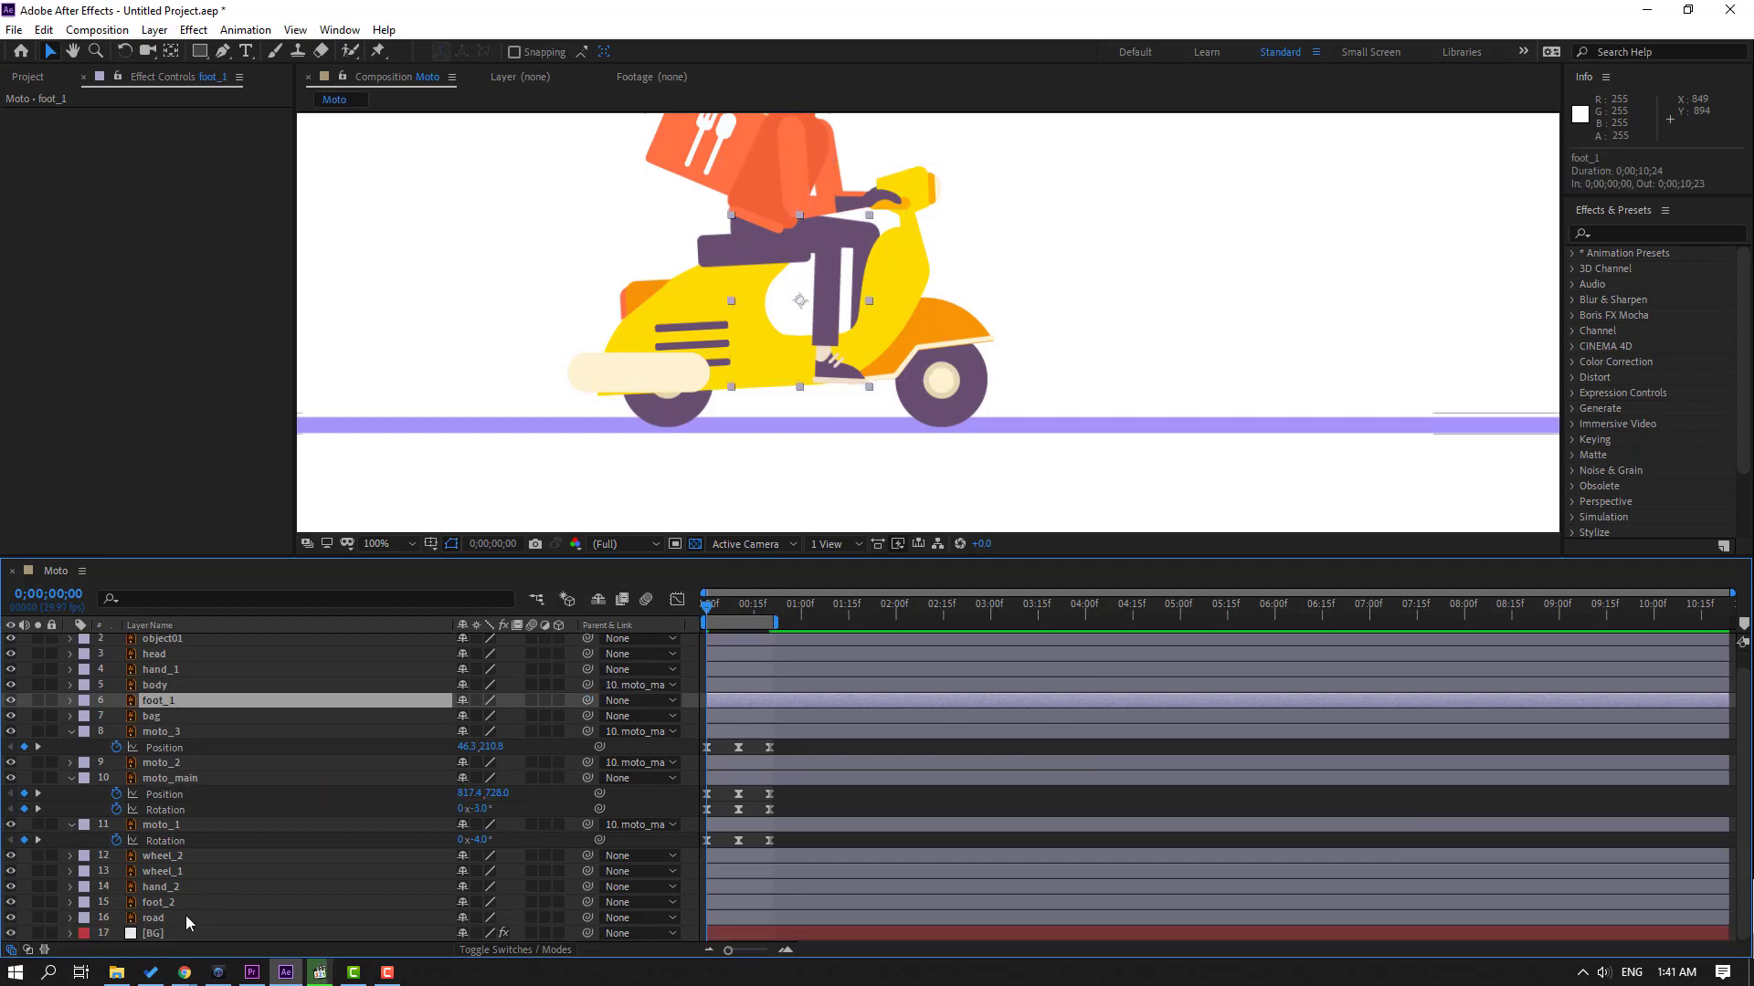
ctrl+click(166, 906)
drag(590, 699, 190, 778)
scroll(212, 819, up, 1)
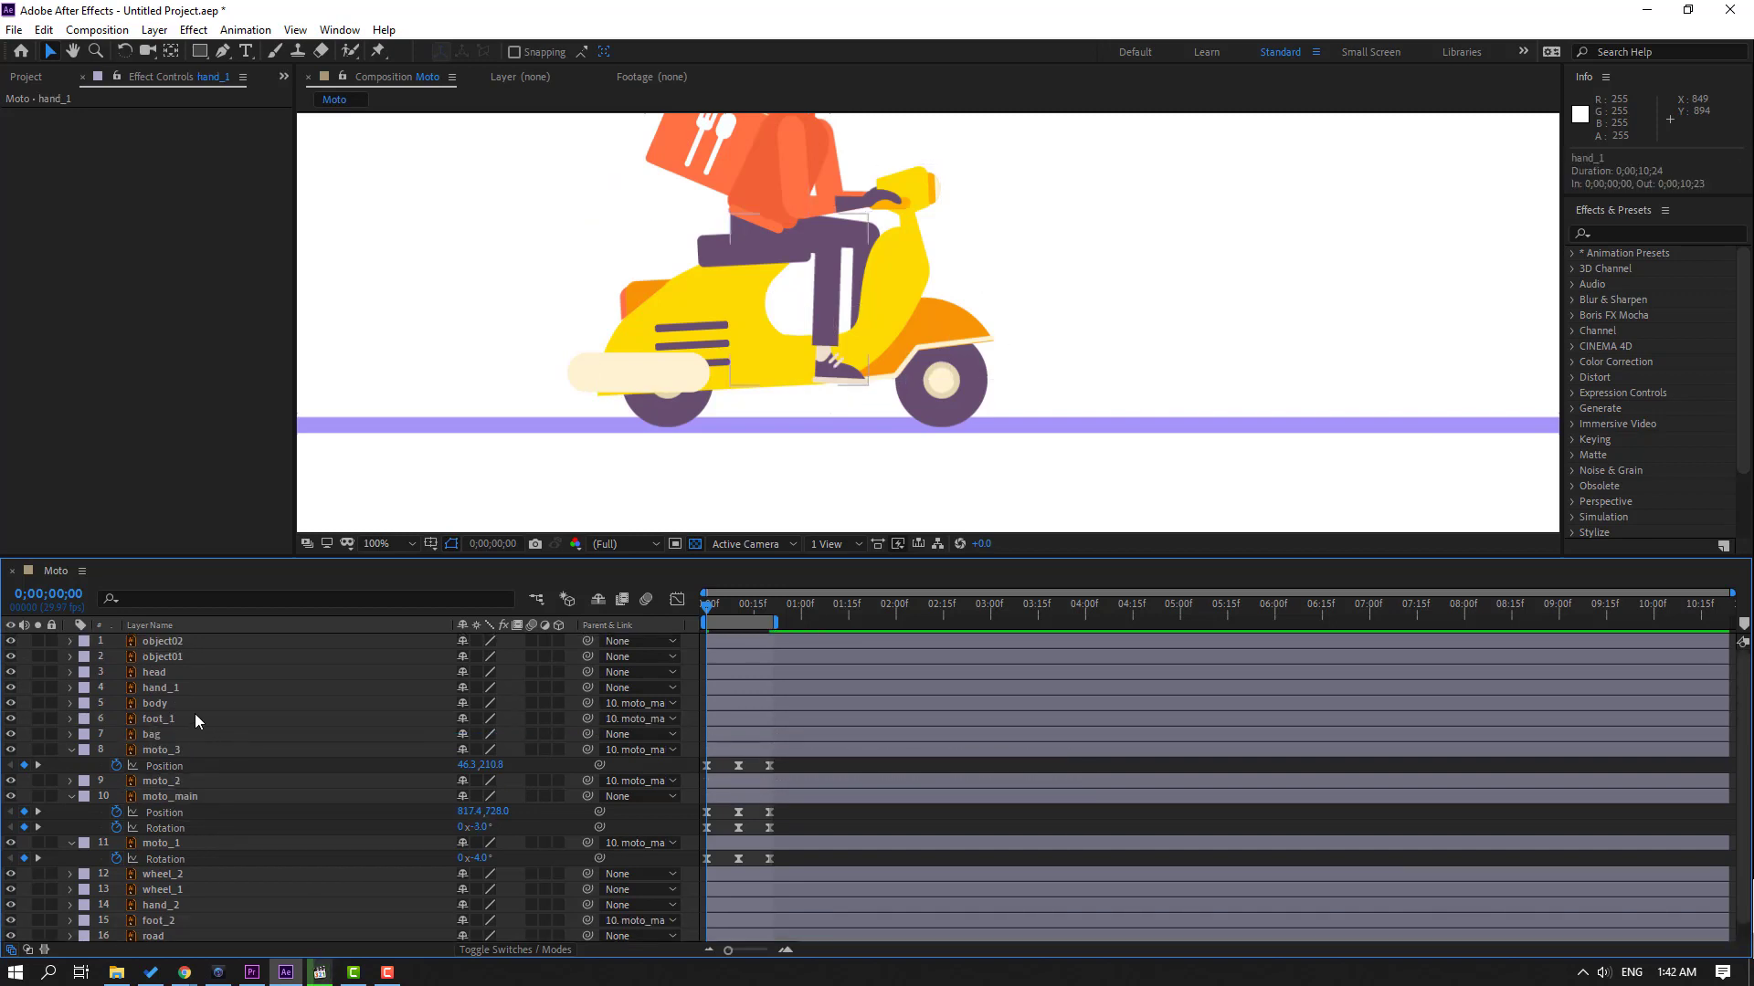
Step: Parent the head layer to the body layer and scrub the timeline to check the motion
click(164, 687)
click(160, 673)
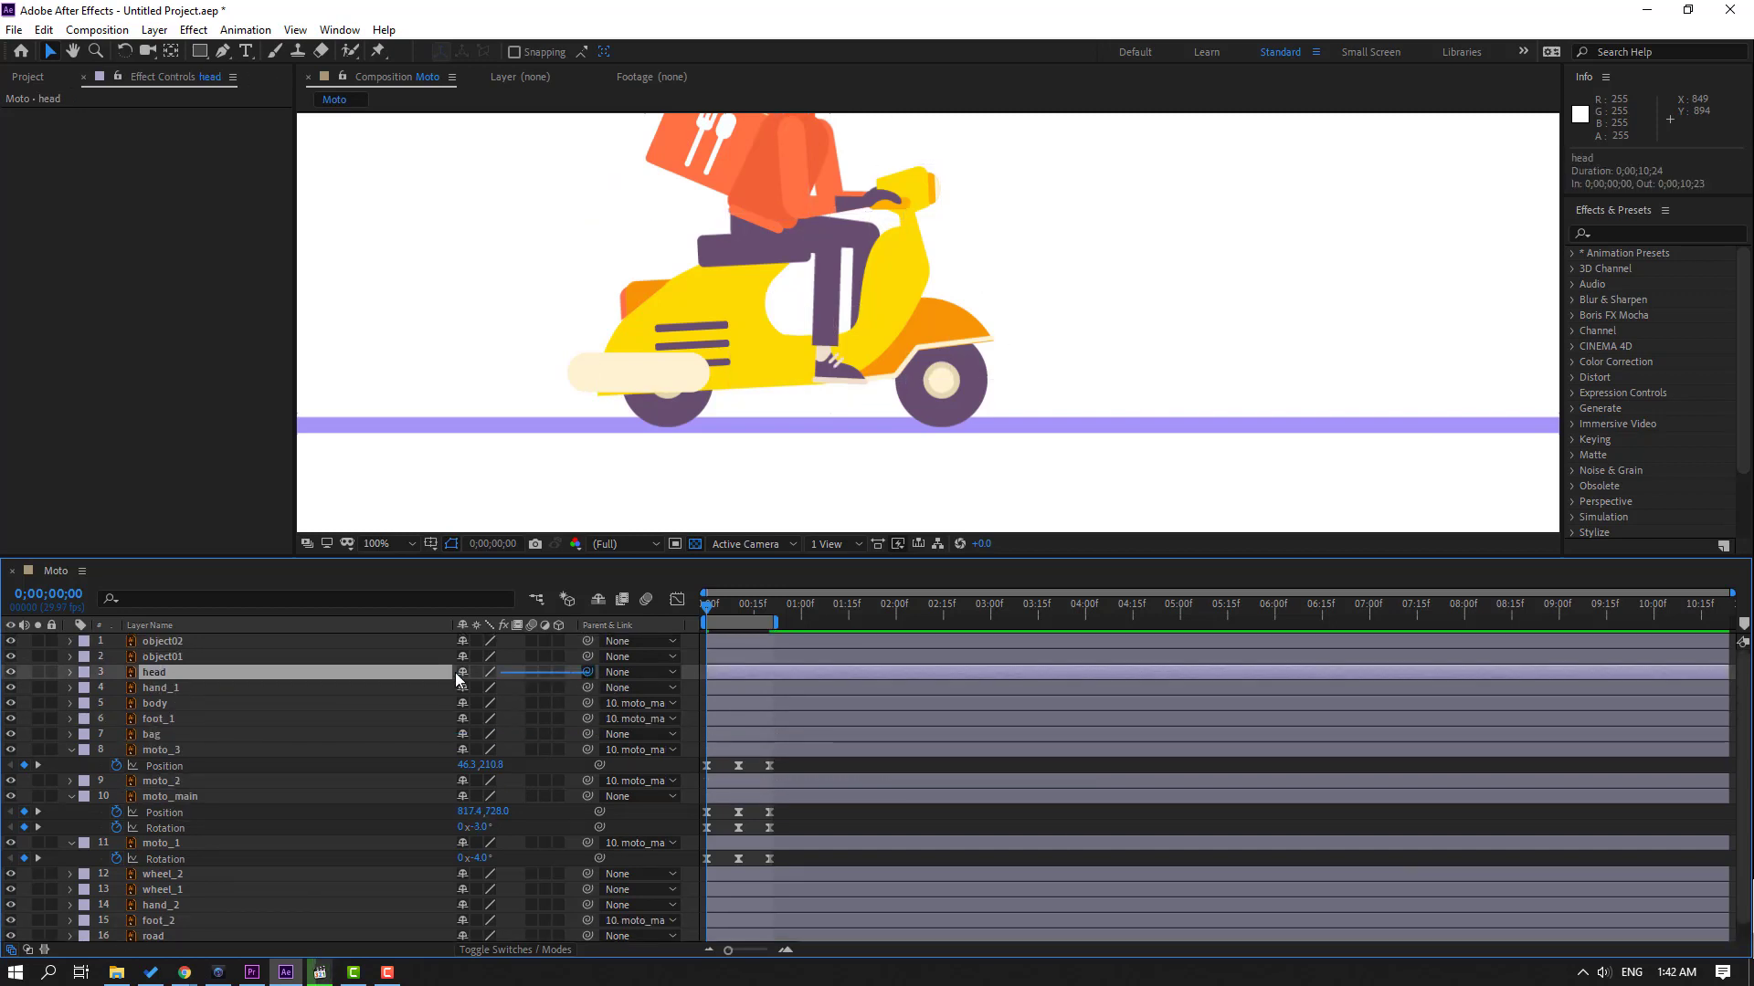
drag(457, 680, 159, 704)
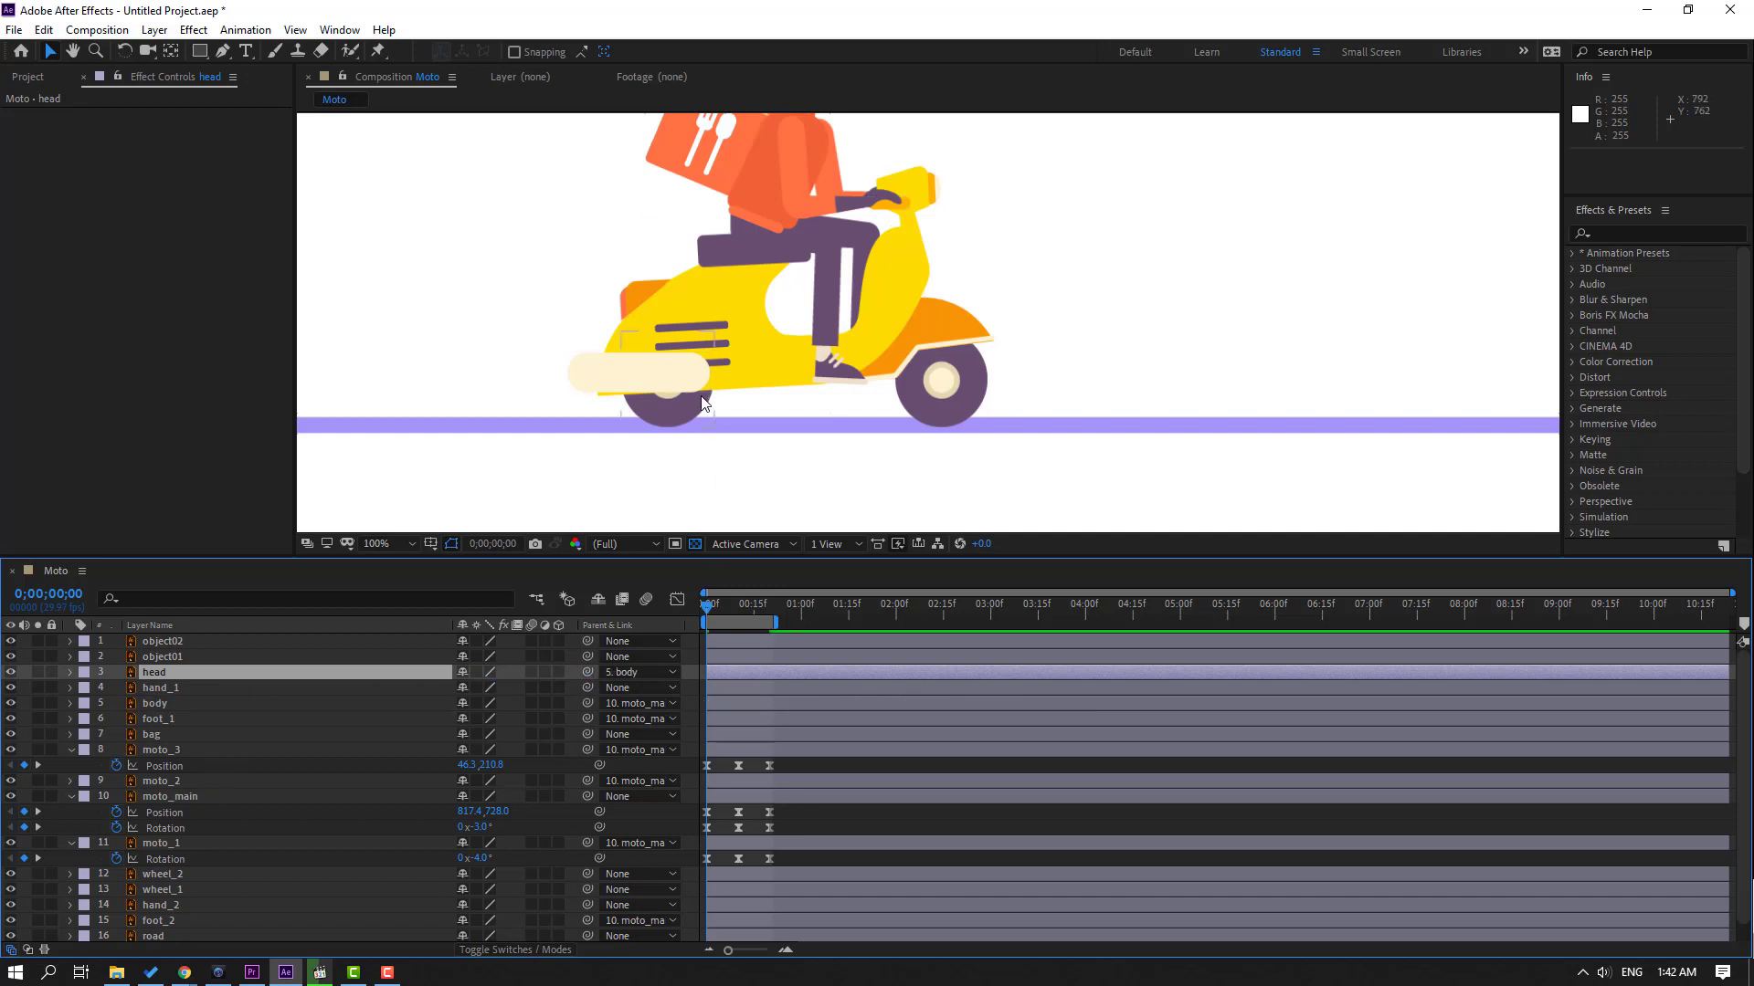
scroll(714, 380, down, 2)
drag(711, 610, 667, 612)
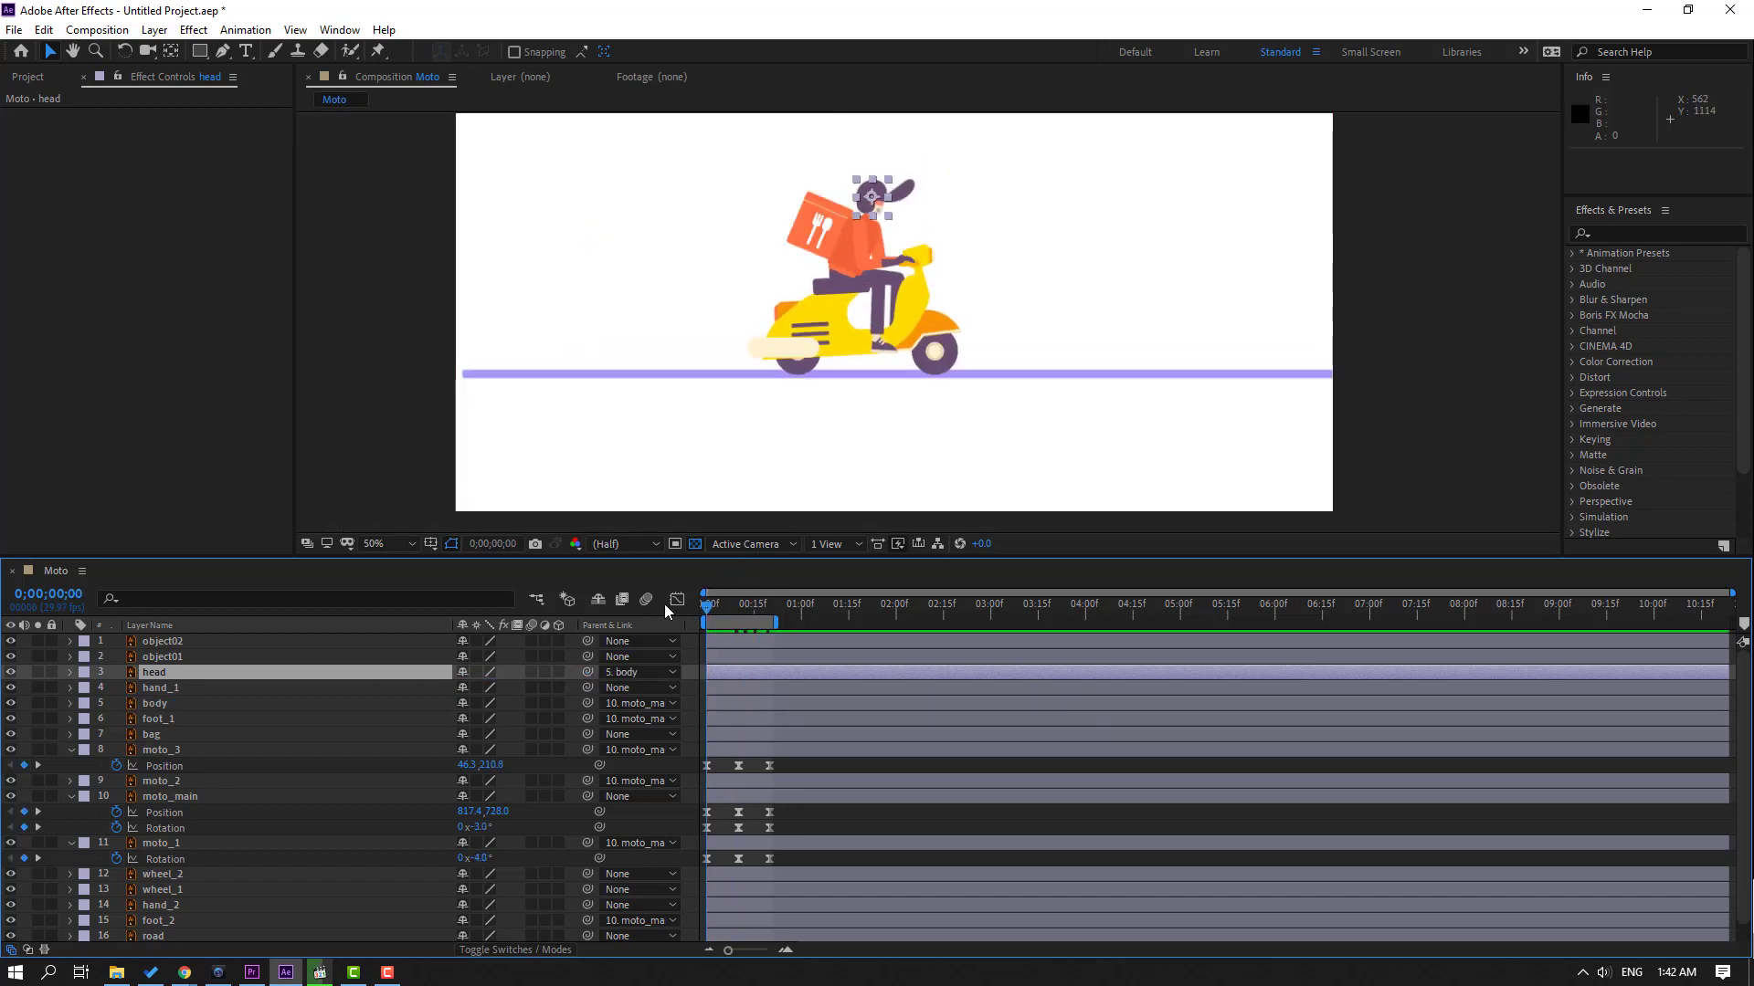
Step: Parent the object01 and object02 layers to the head layer
click(162, 657)
ctrl+click(163, 641)
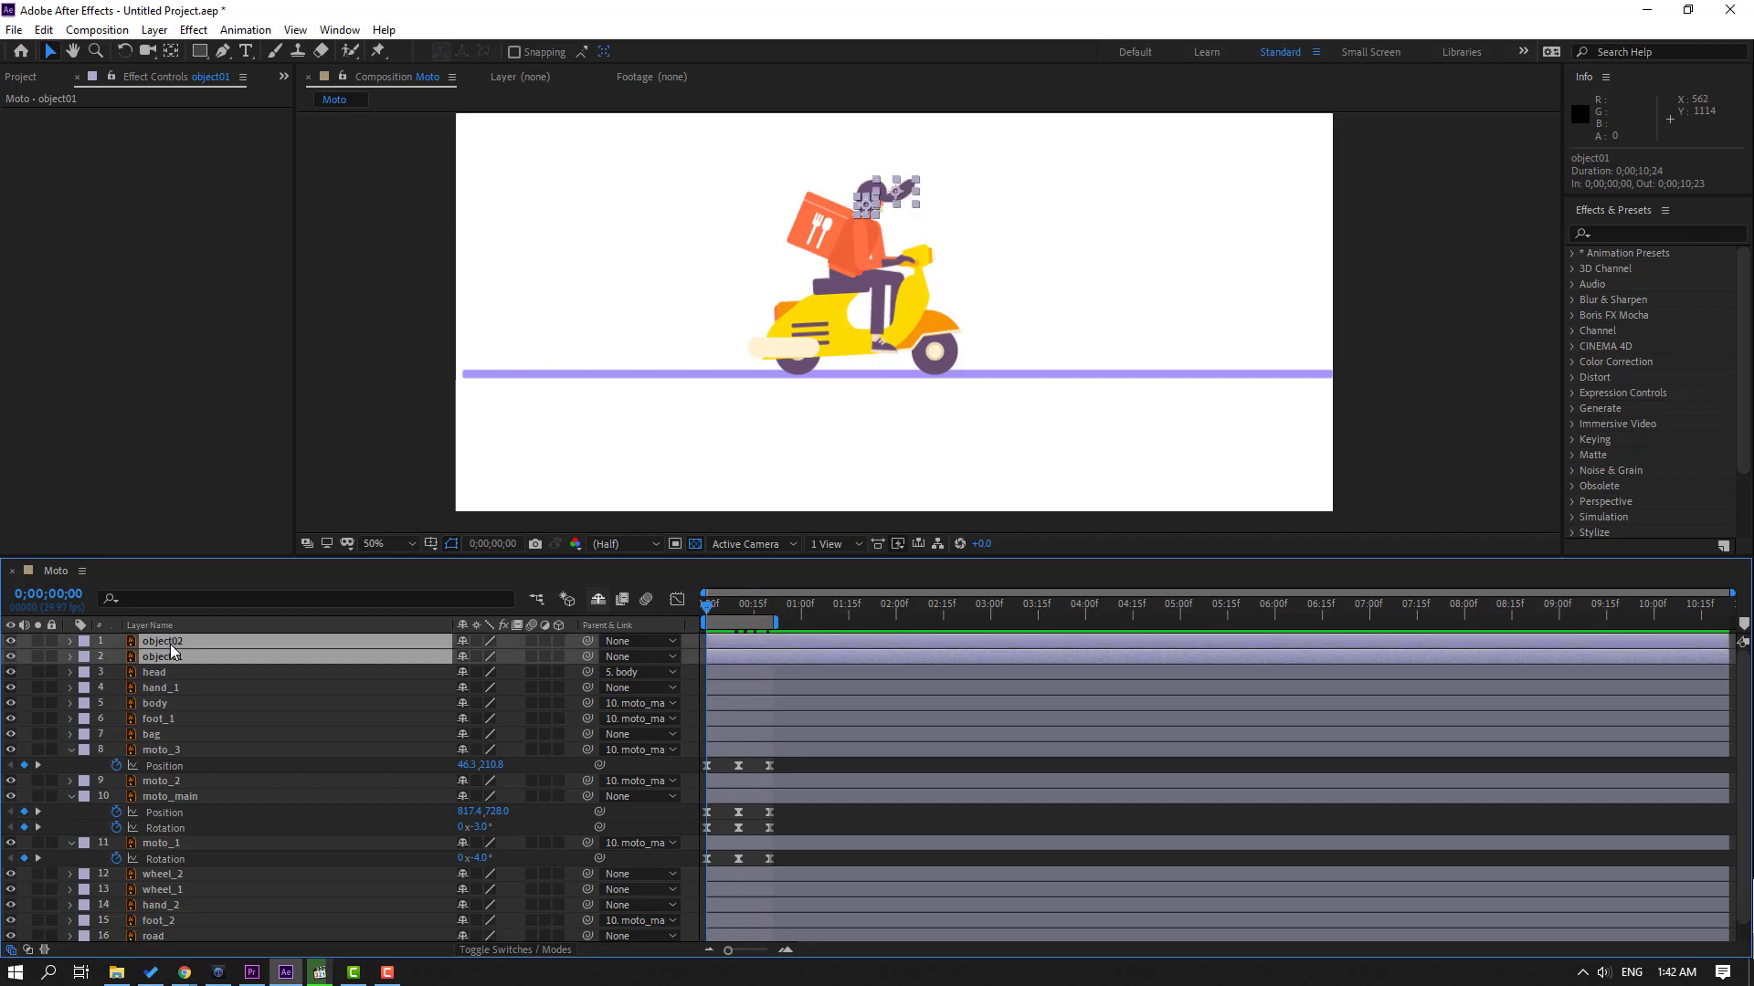
drag(587, 641, 155, 673)
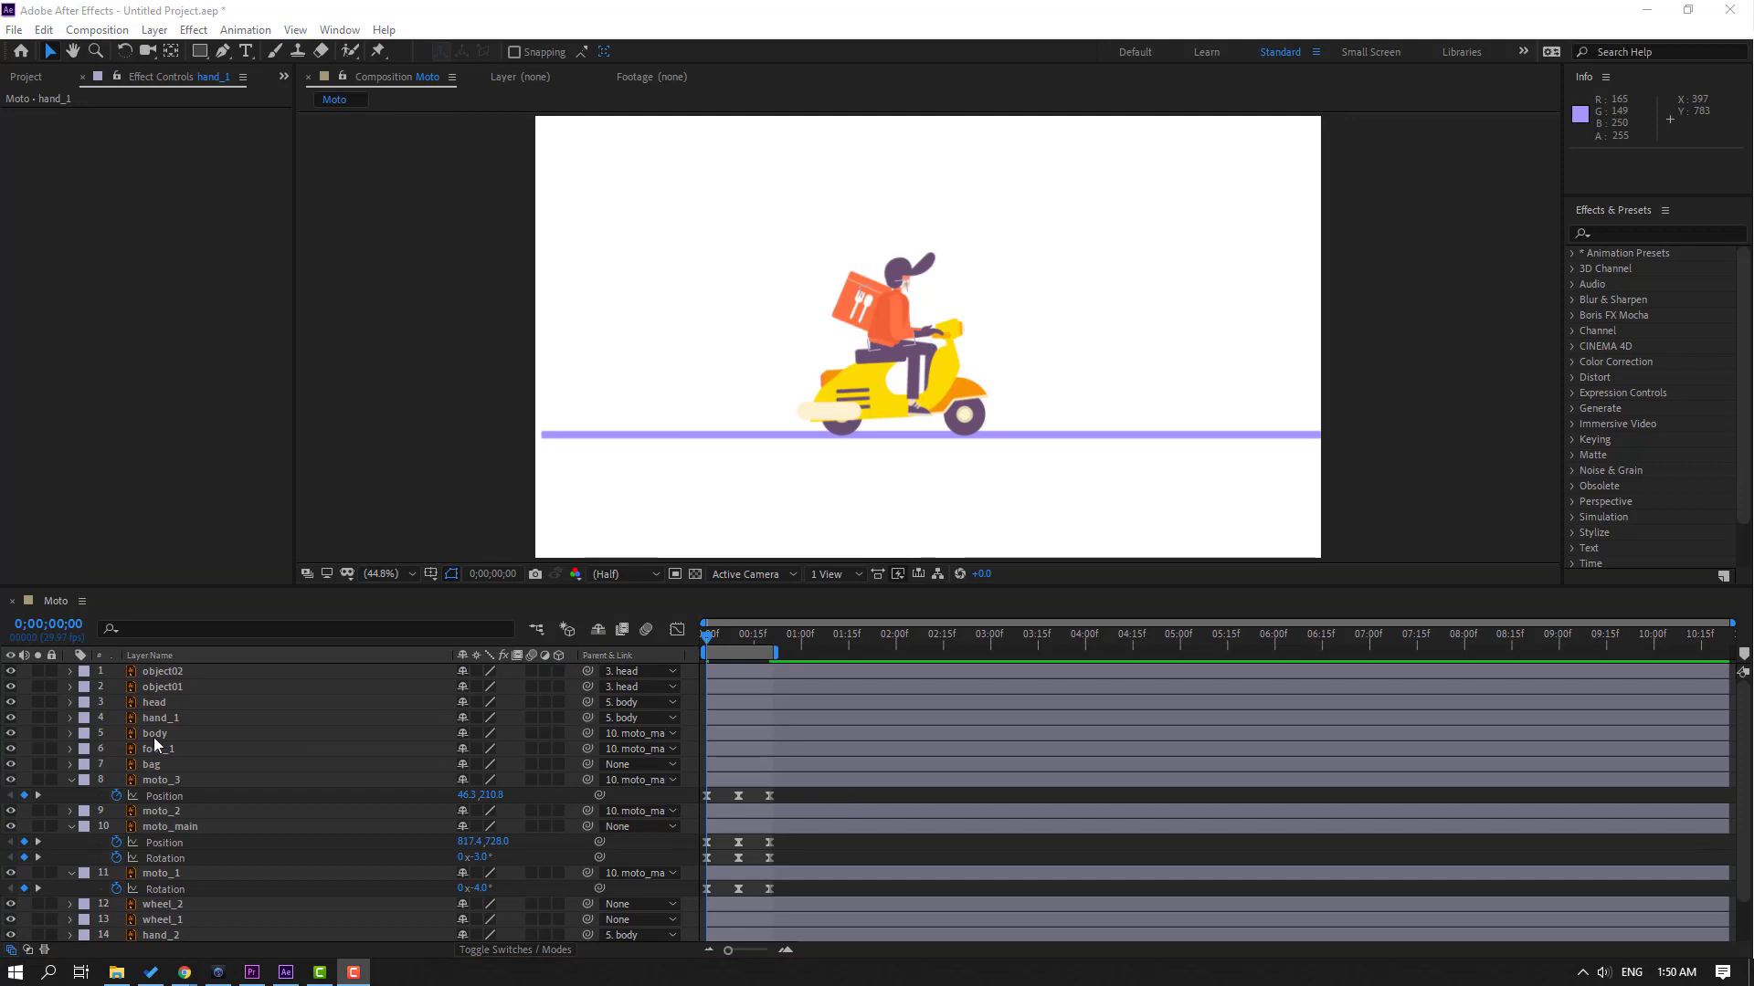
Step: Add a Position keyframe to the body layer on frame 0
click(153, 735)
key(p)
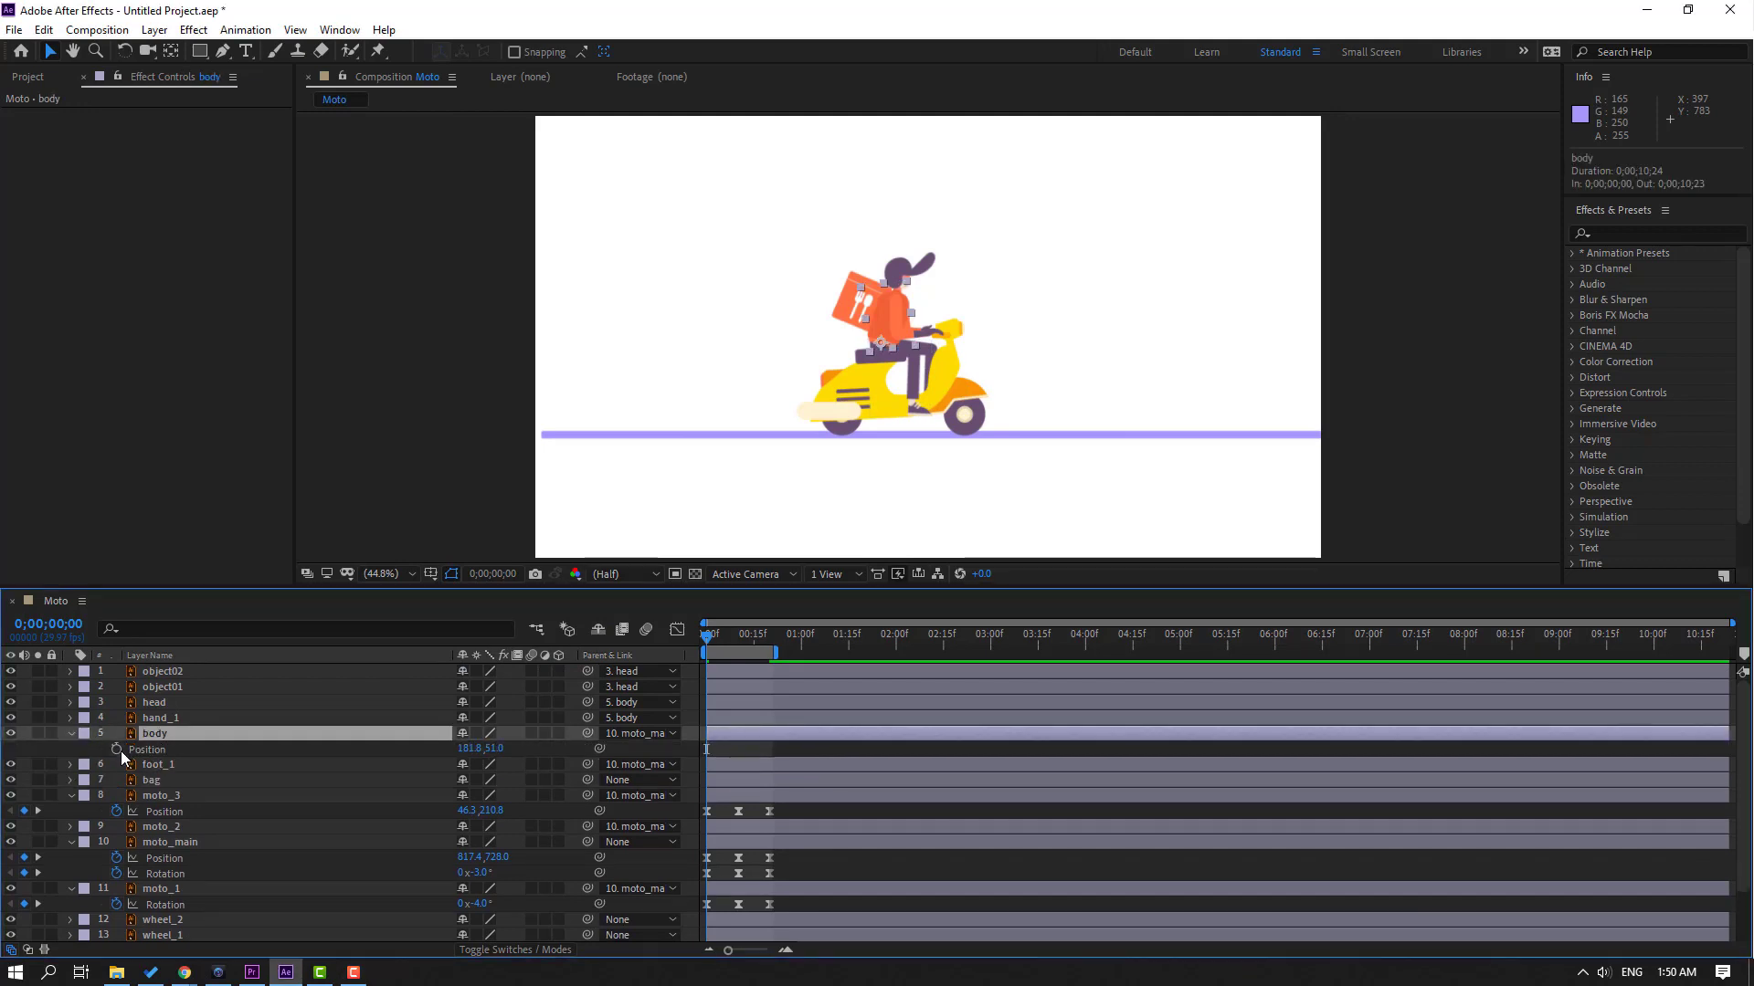
click(117, 750)
Step: Lower the body layer on frame 10 so its Position keyframe is 181.8, 58.0
scroll(864, 348, up, 3)
scroll(857, 332, up, 2)
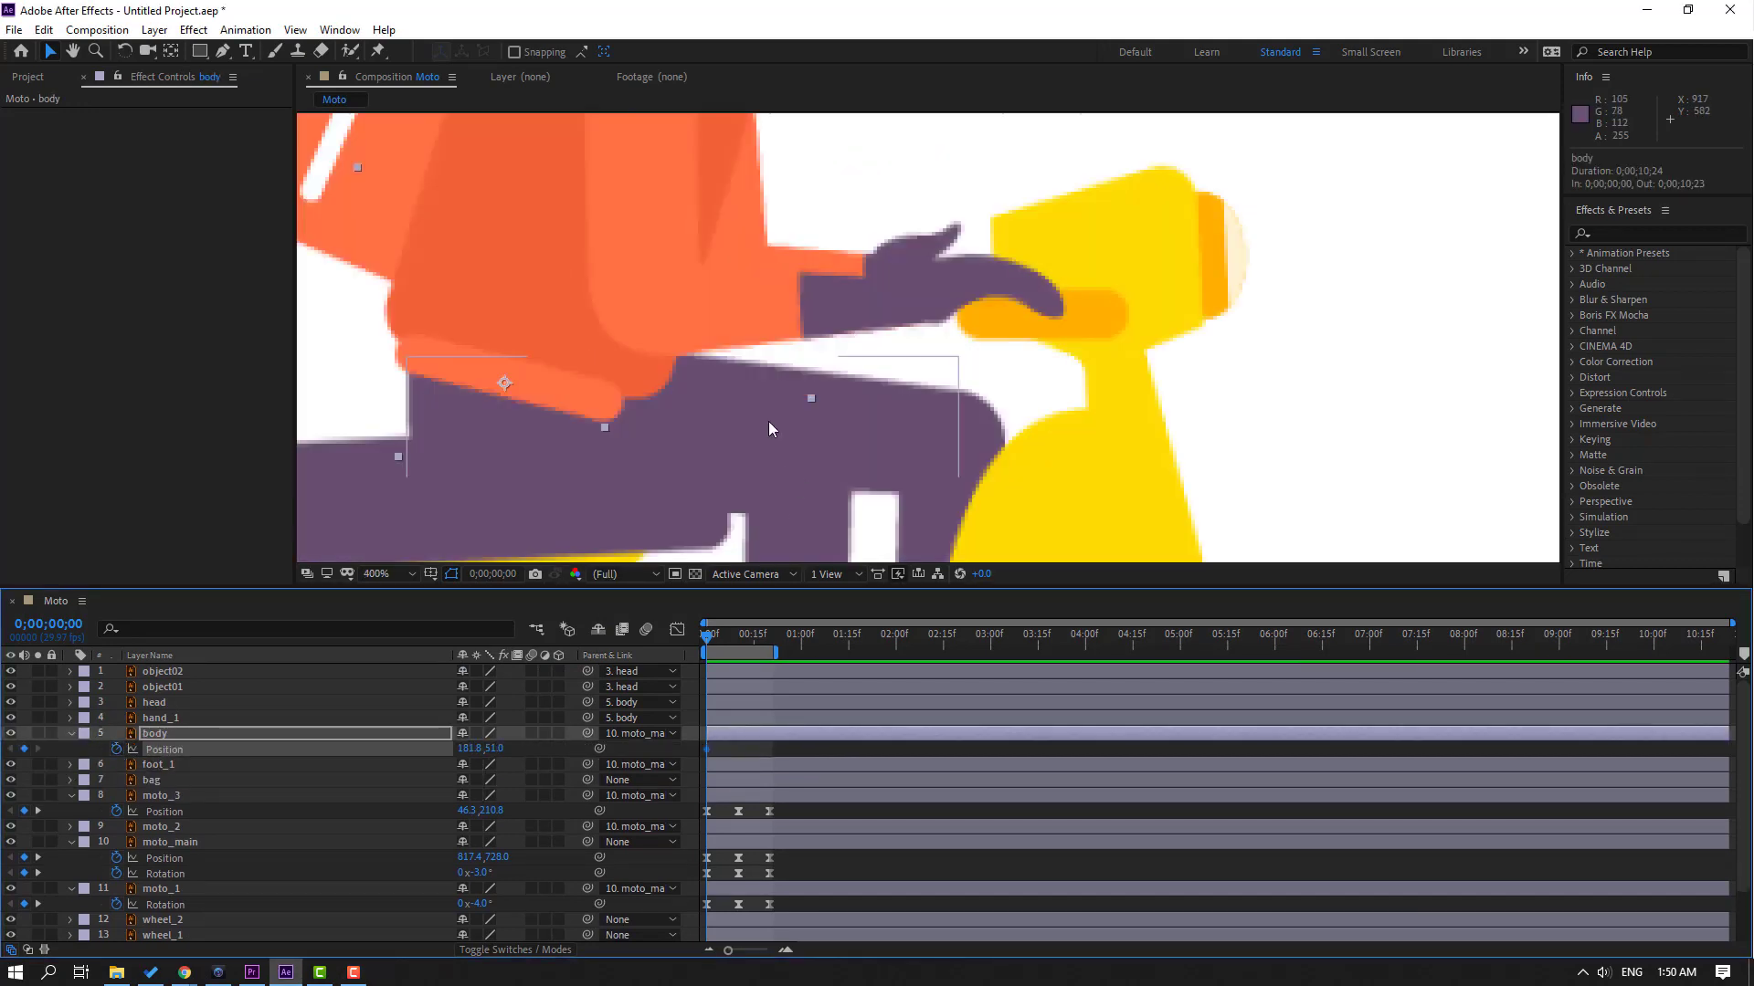
scroll(769, 420, down, 1)
drag(709, 636, 741, 636)
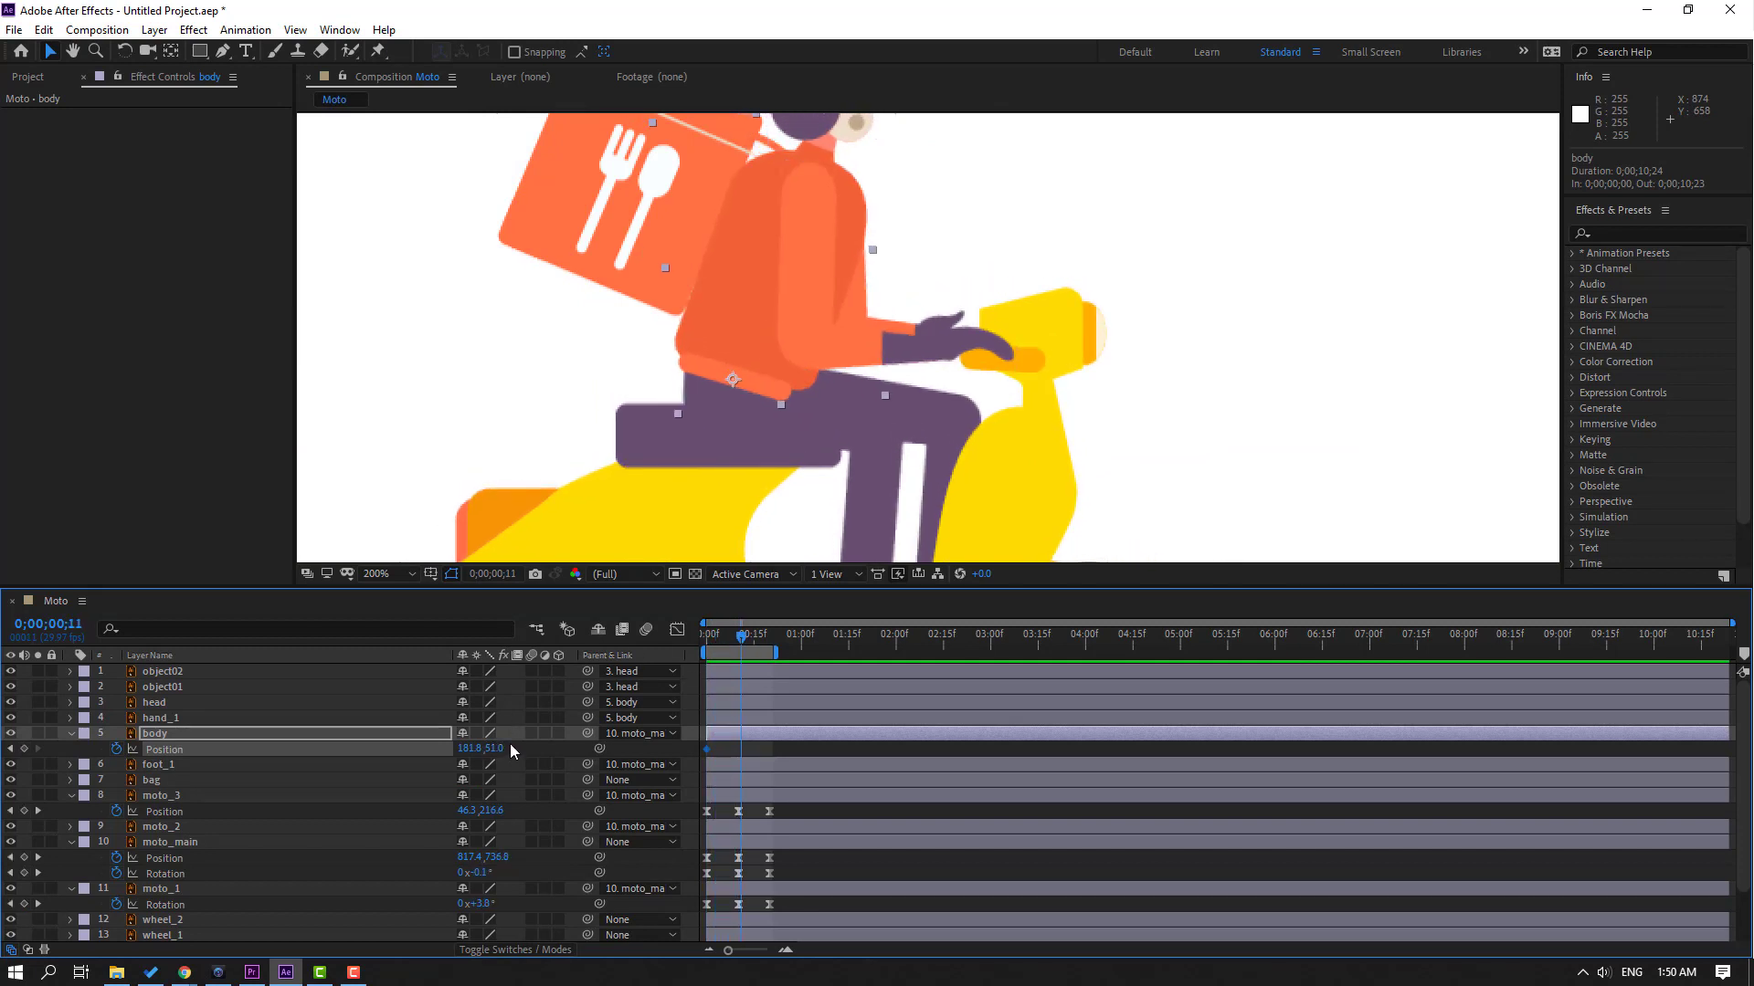
key(Page_Up)
key(Down)
key(Down)
key(Down)
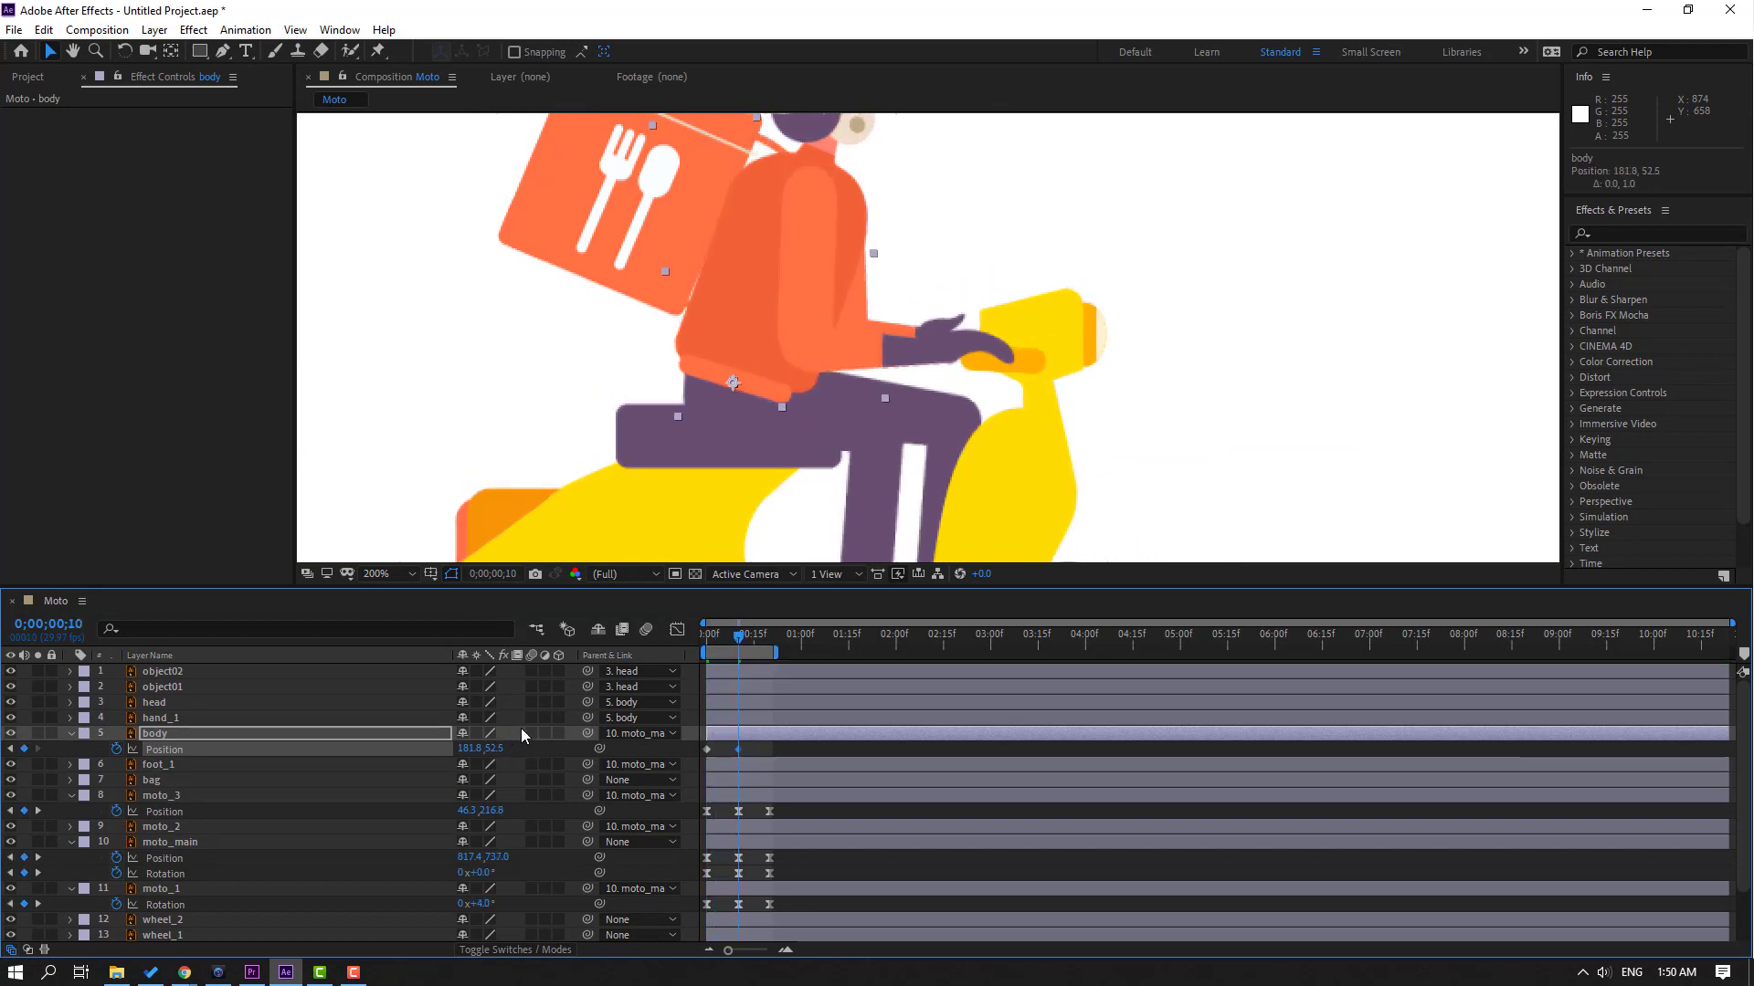
key(Down)
key(Down)
key(Down)
key(Down)
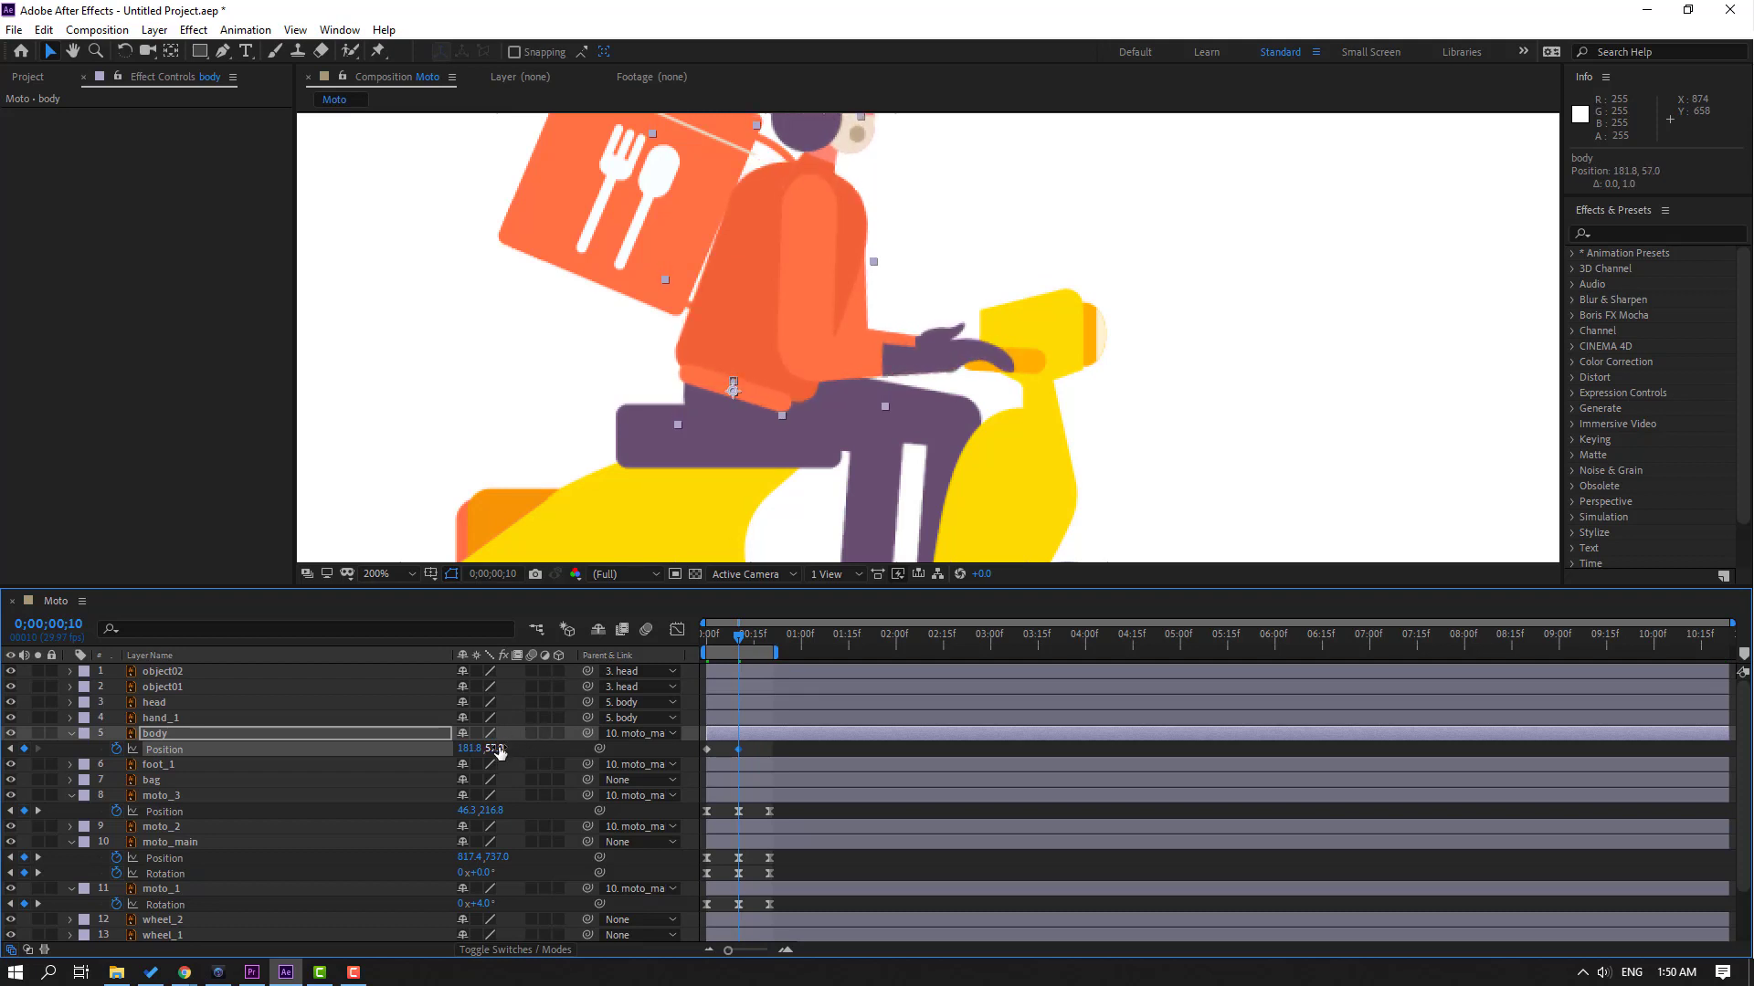
Step: Copy the body layer's first Position keyframe to frame 20
key(Page_Down)
key(Page_Down)
key(Page_Down)
key(Page_Down)
key(Page_Down)
key(Page_Down)
key(Page_Down)
key(Page_Down)
key(Page_Down)
key(Page_Down)
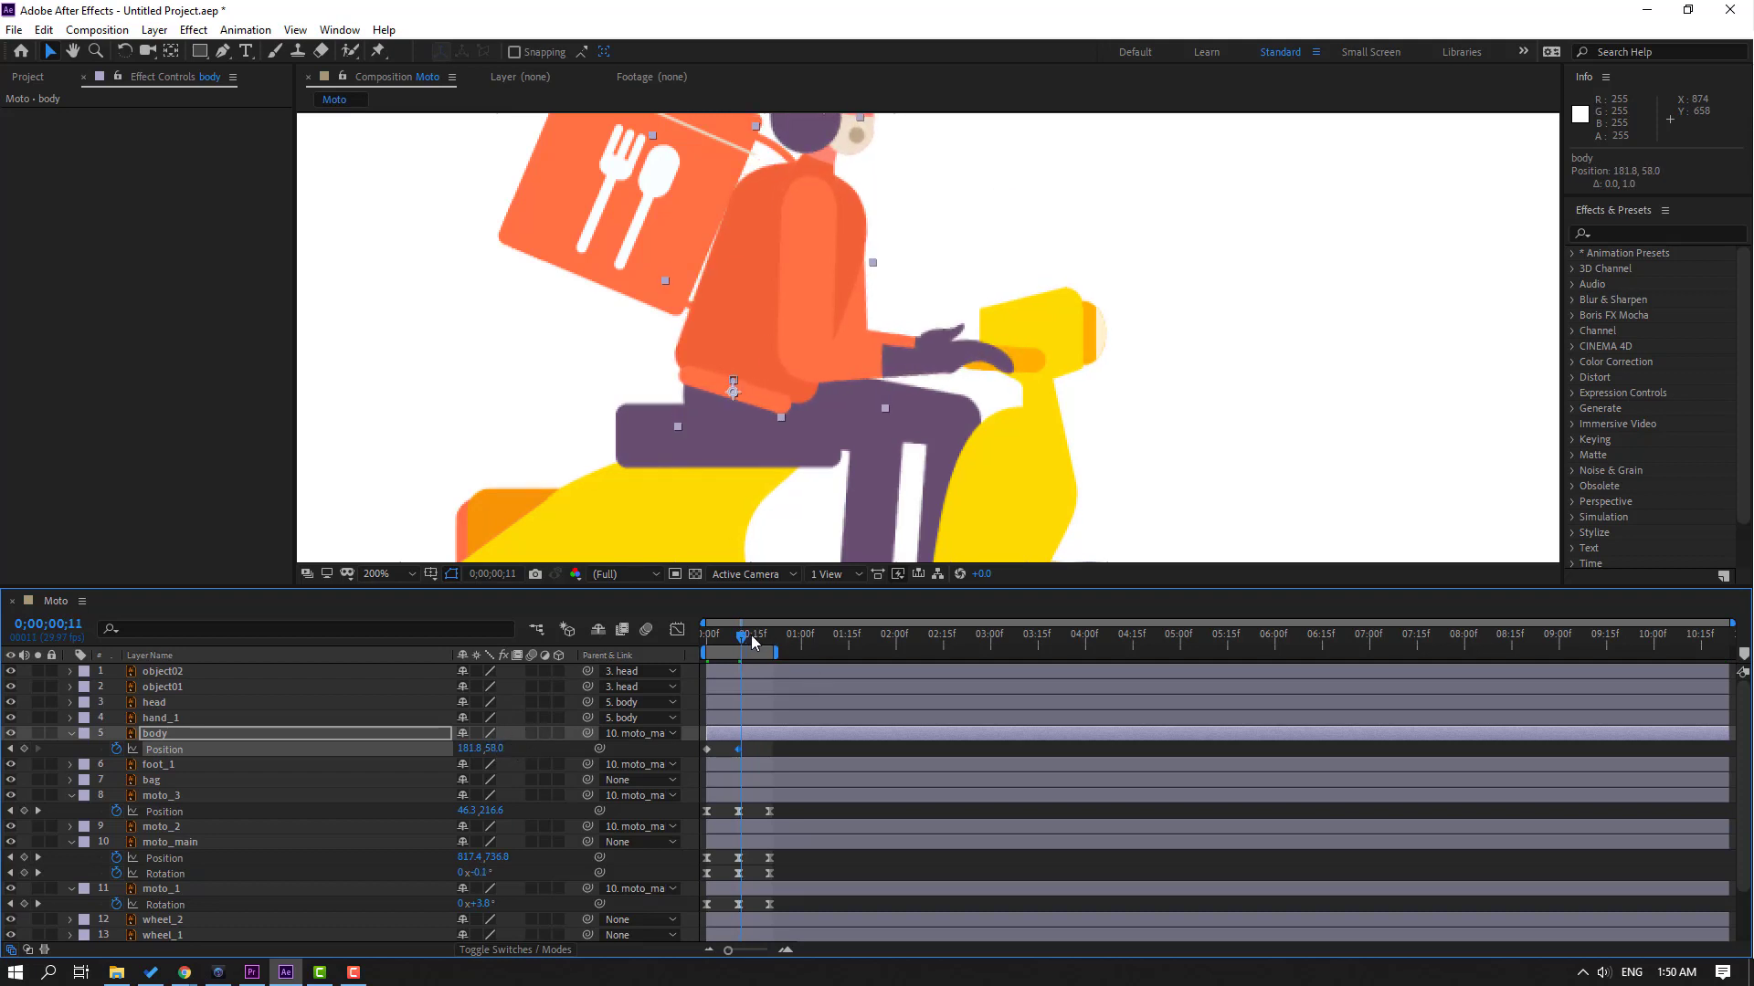
click(707, 749)
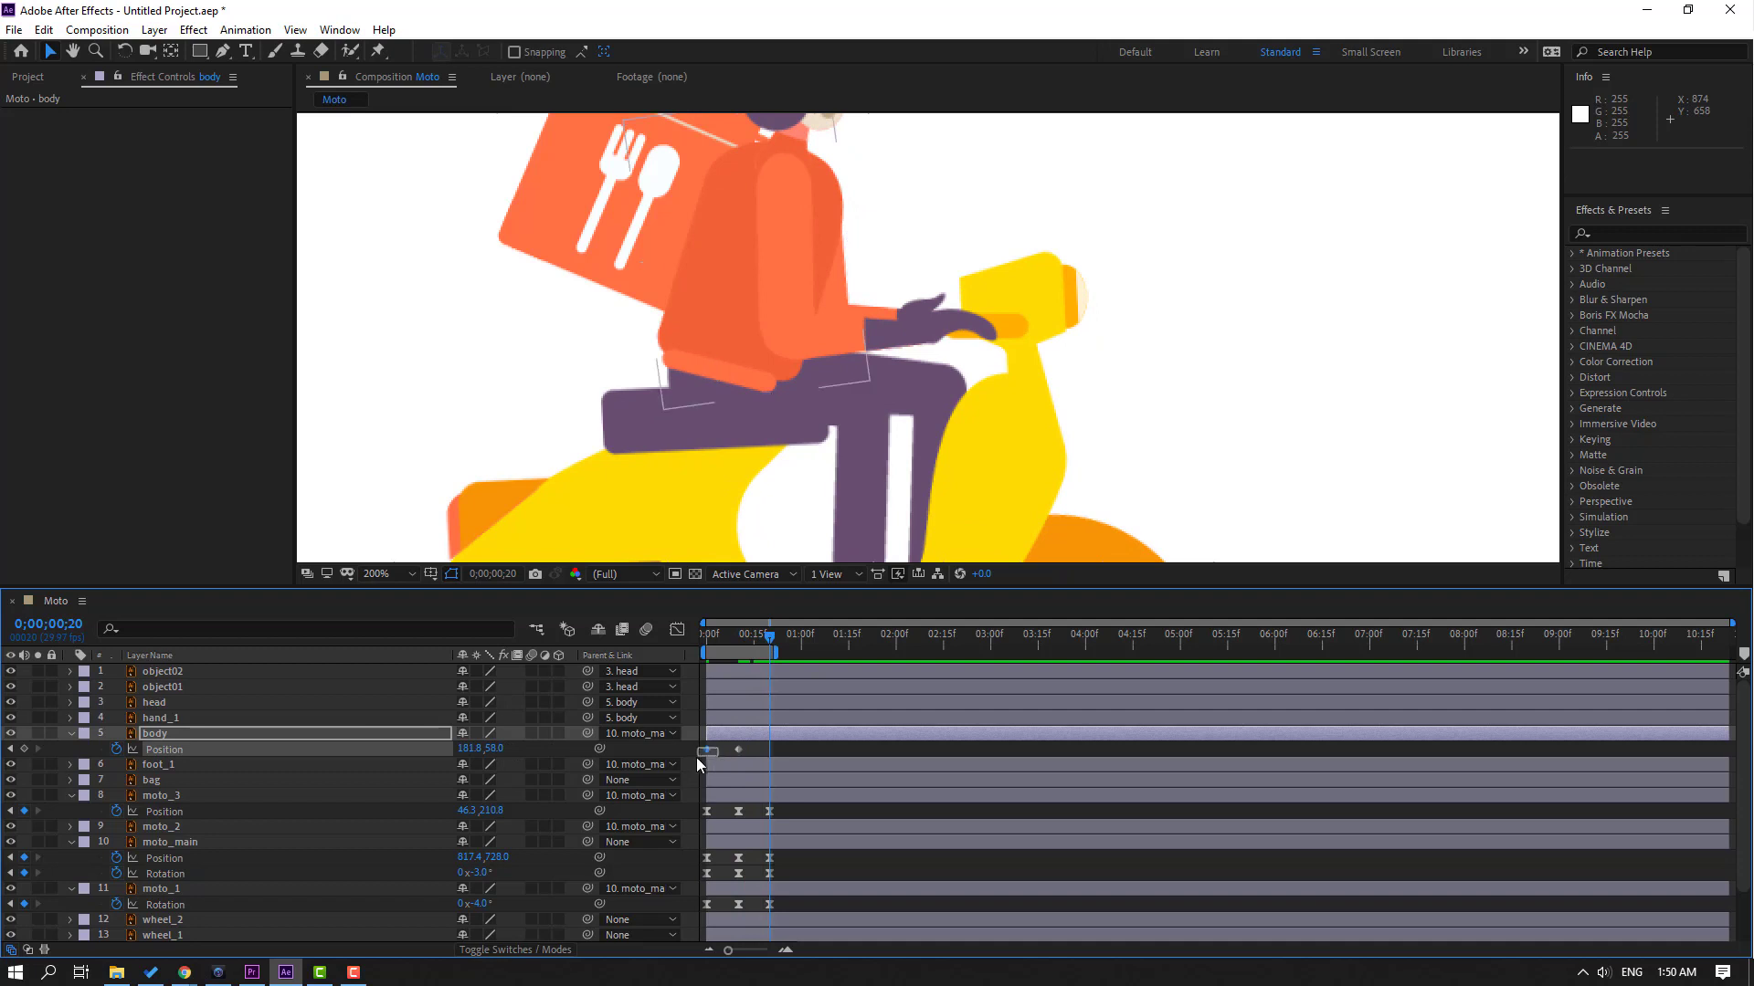
key(ctrl+v)
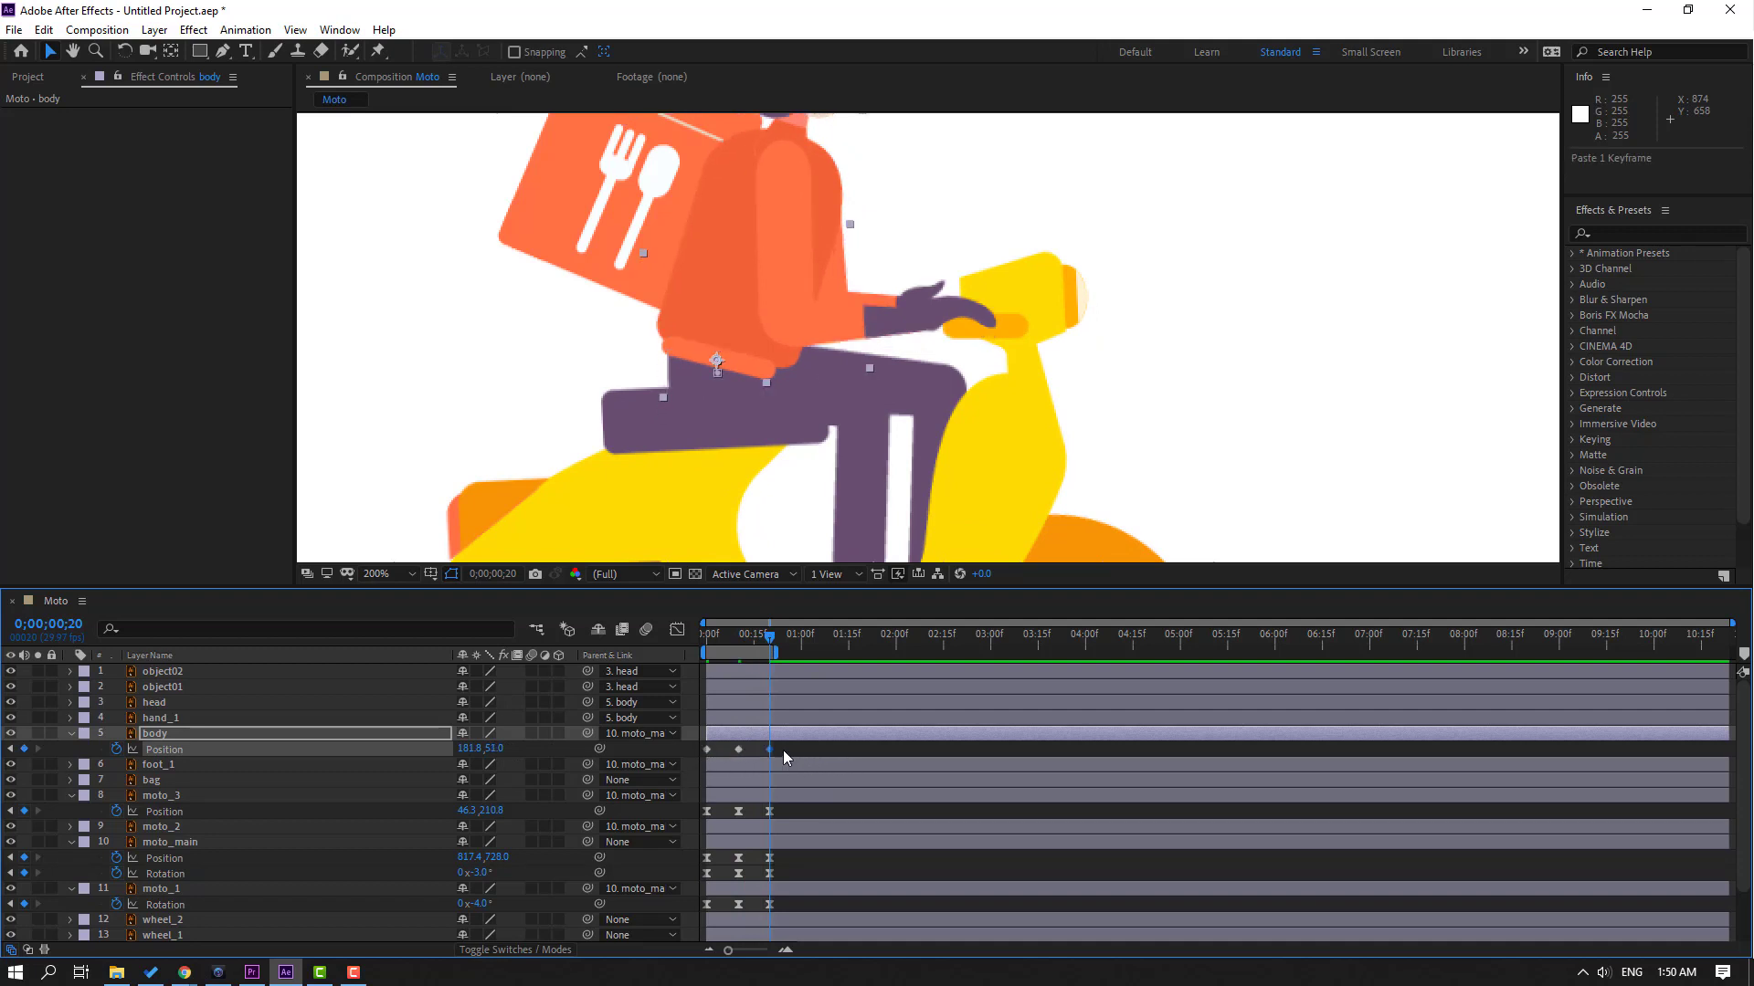
Step: Apply Easy Ease to the three Position keyframes of body, preview the animation and return to frame 0
right_click(708, 749)
mouse_move(822, 737)
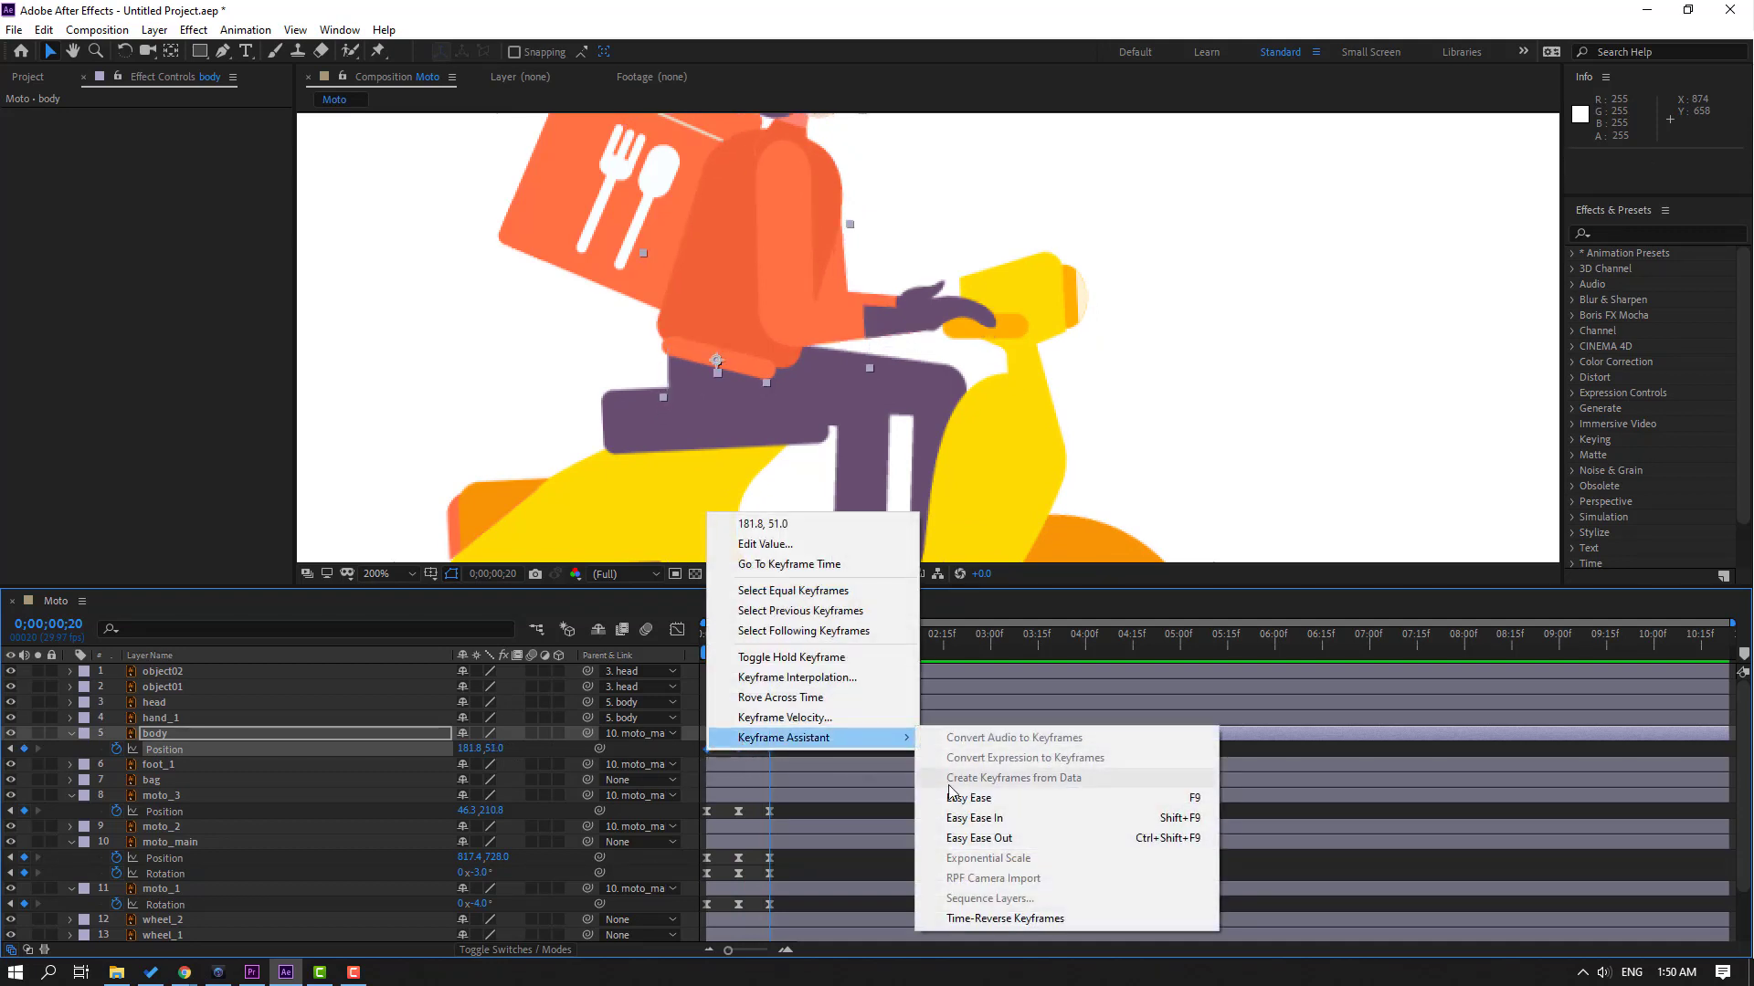
click(952, 795)
key(space)
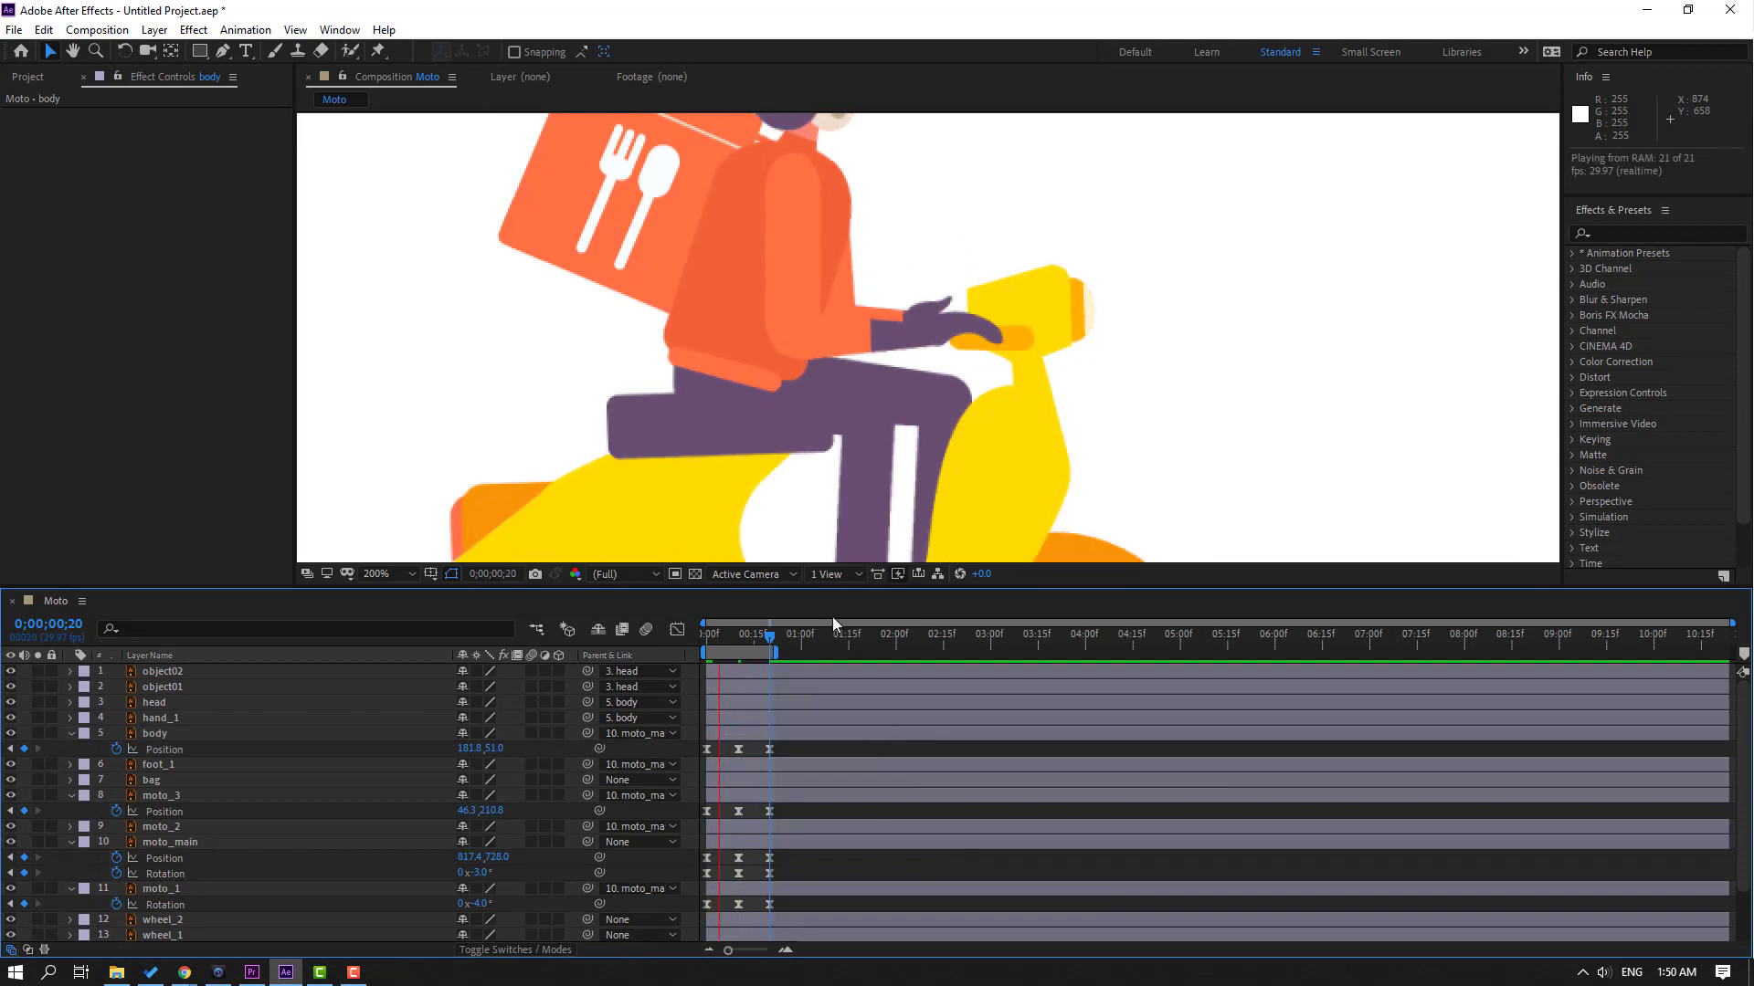
drag(748, 638, 686, 639)
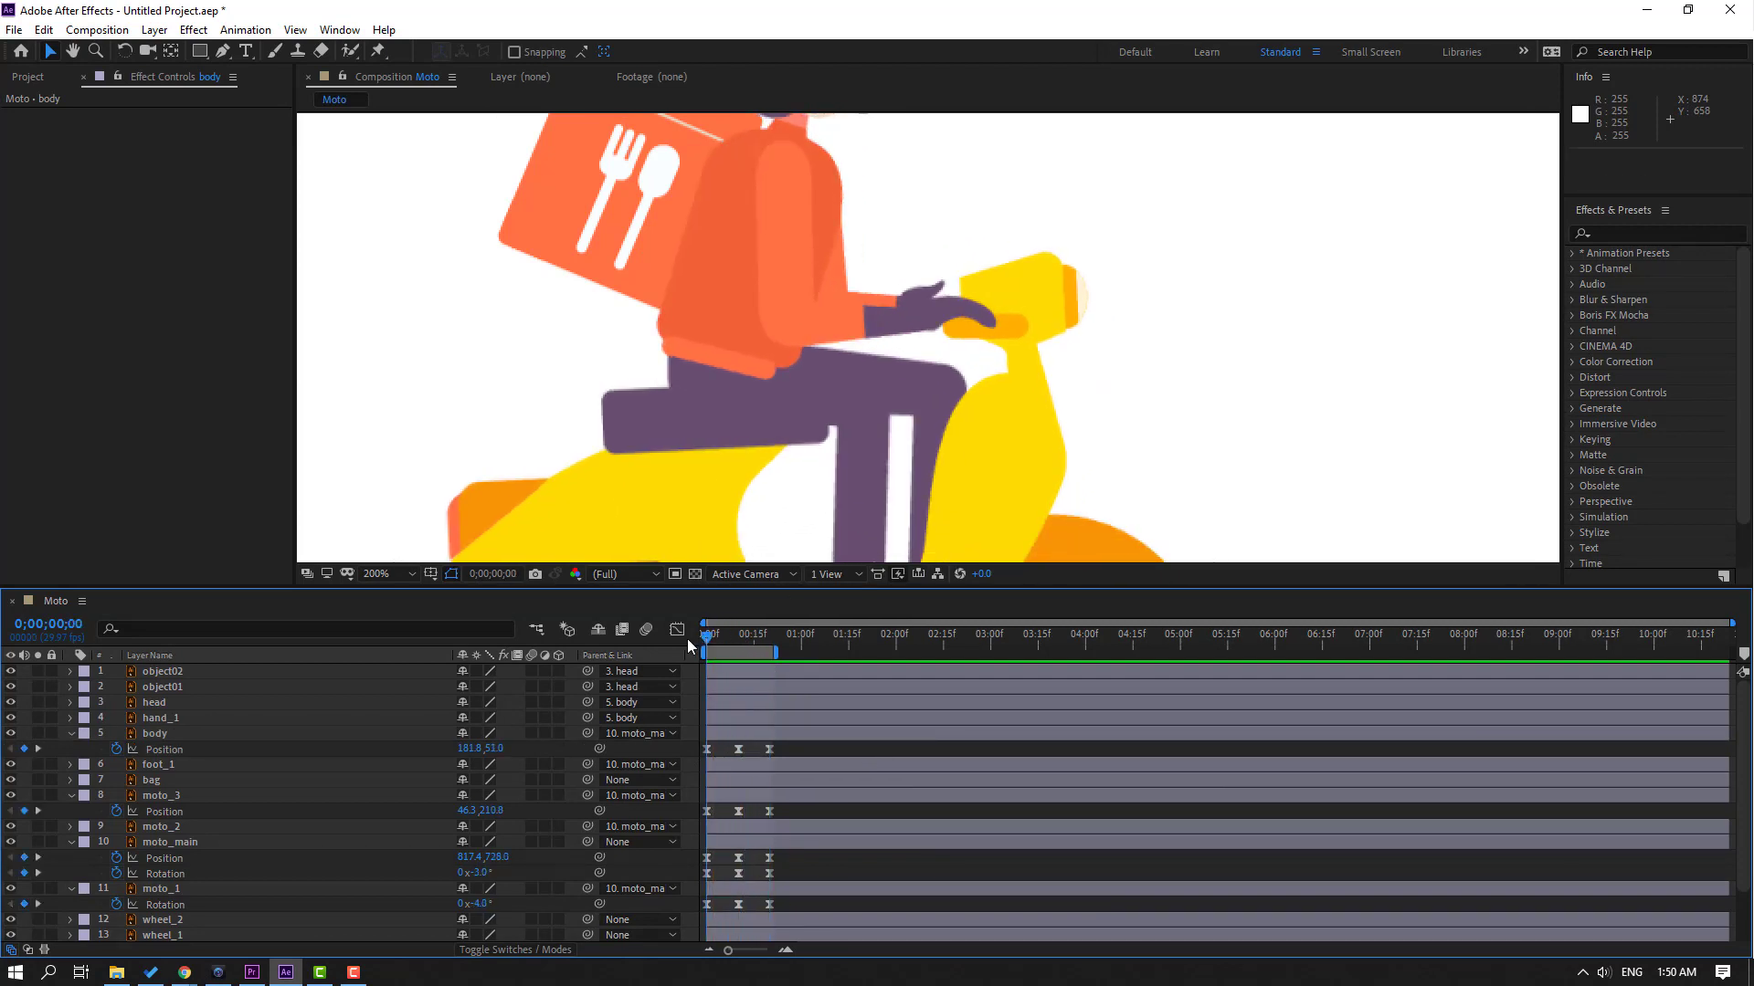
Step: Change the parent of hand_1 and hand_2 to moto_main and preview the arm movement
click(173, 720)
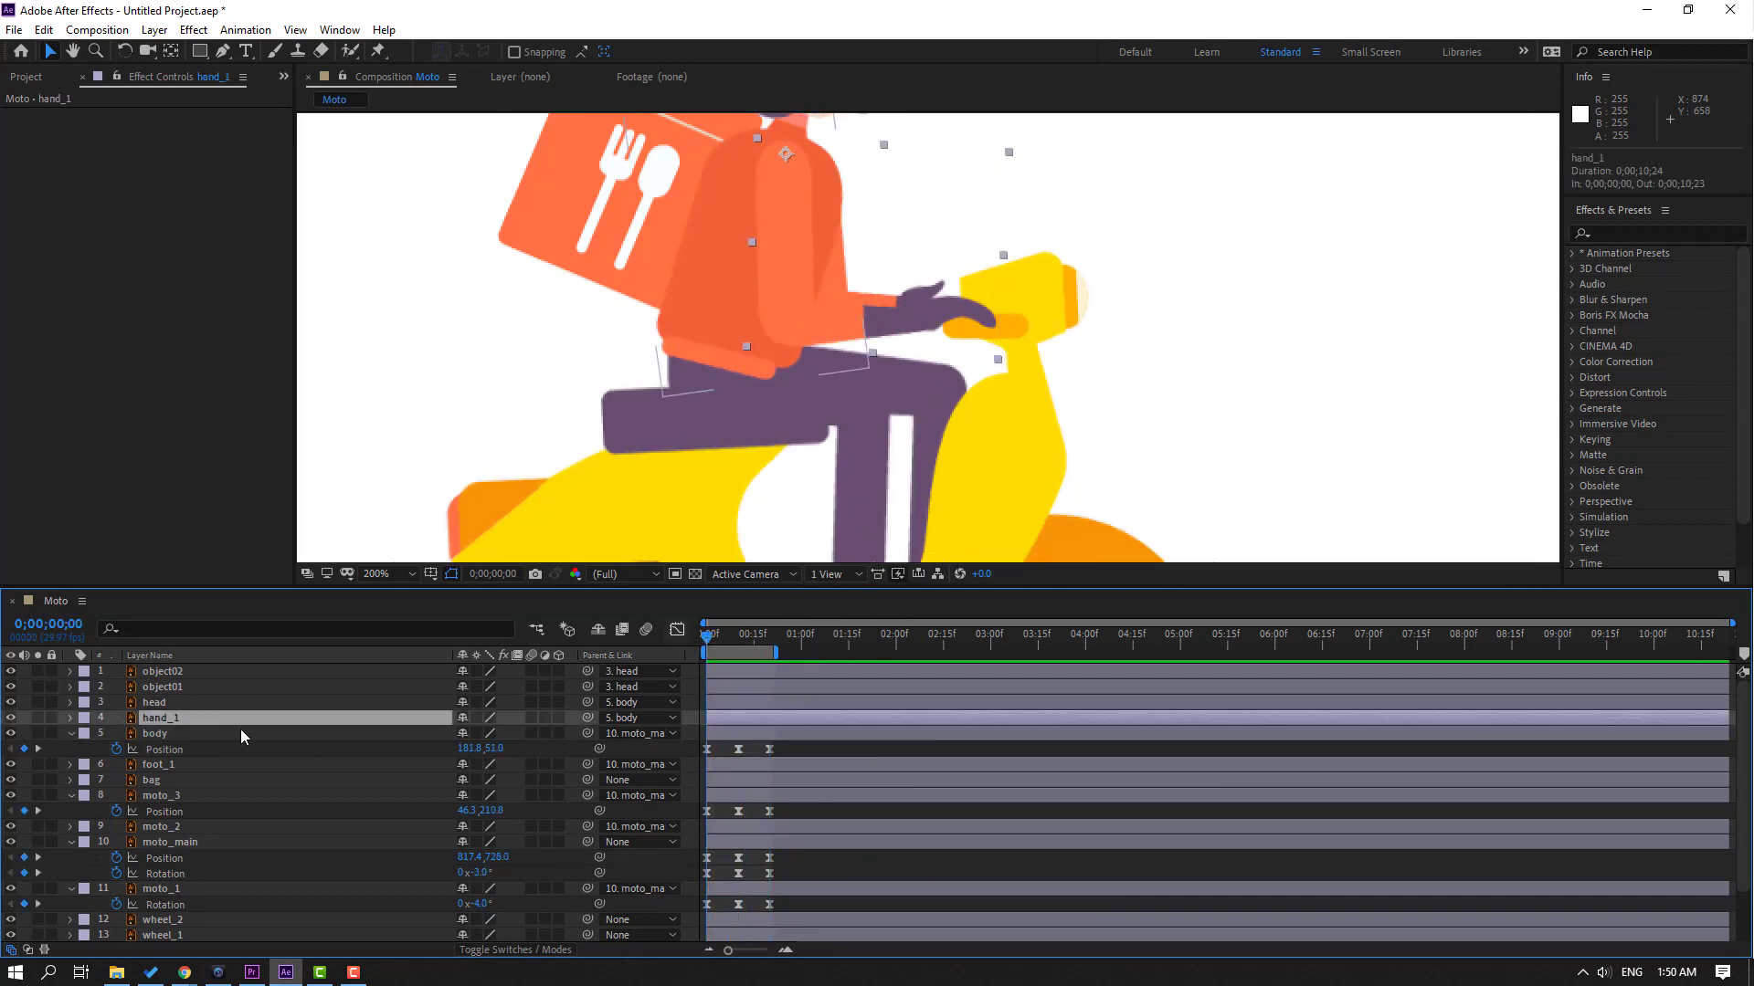
scroll(320, 740, down, 2)
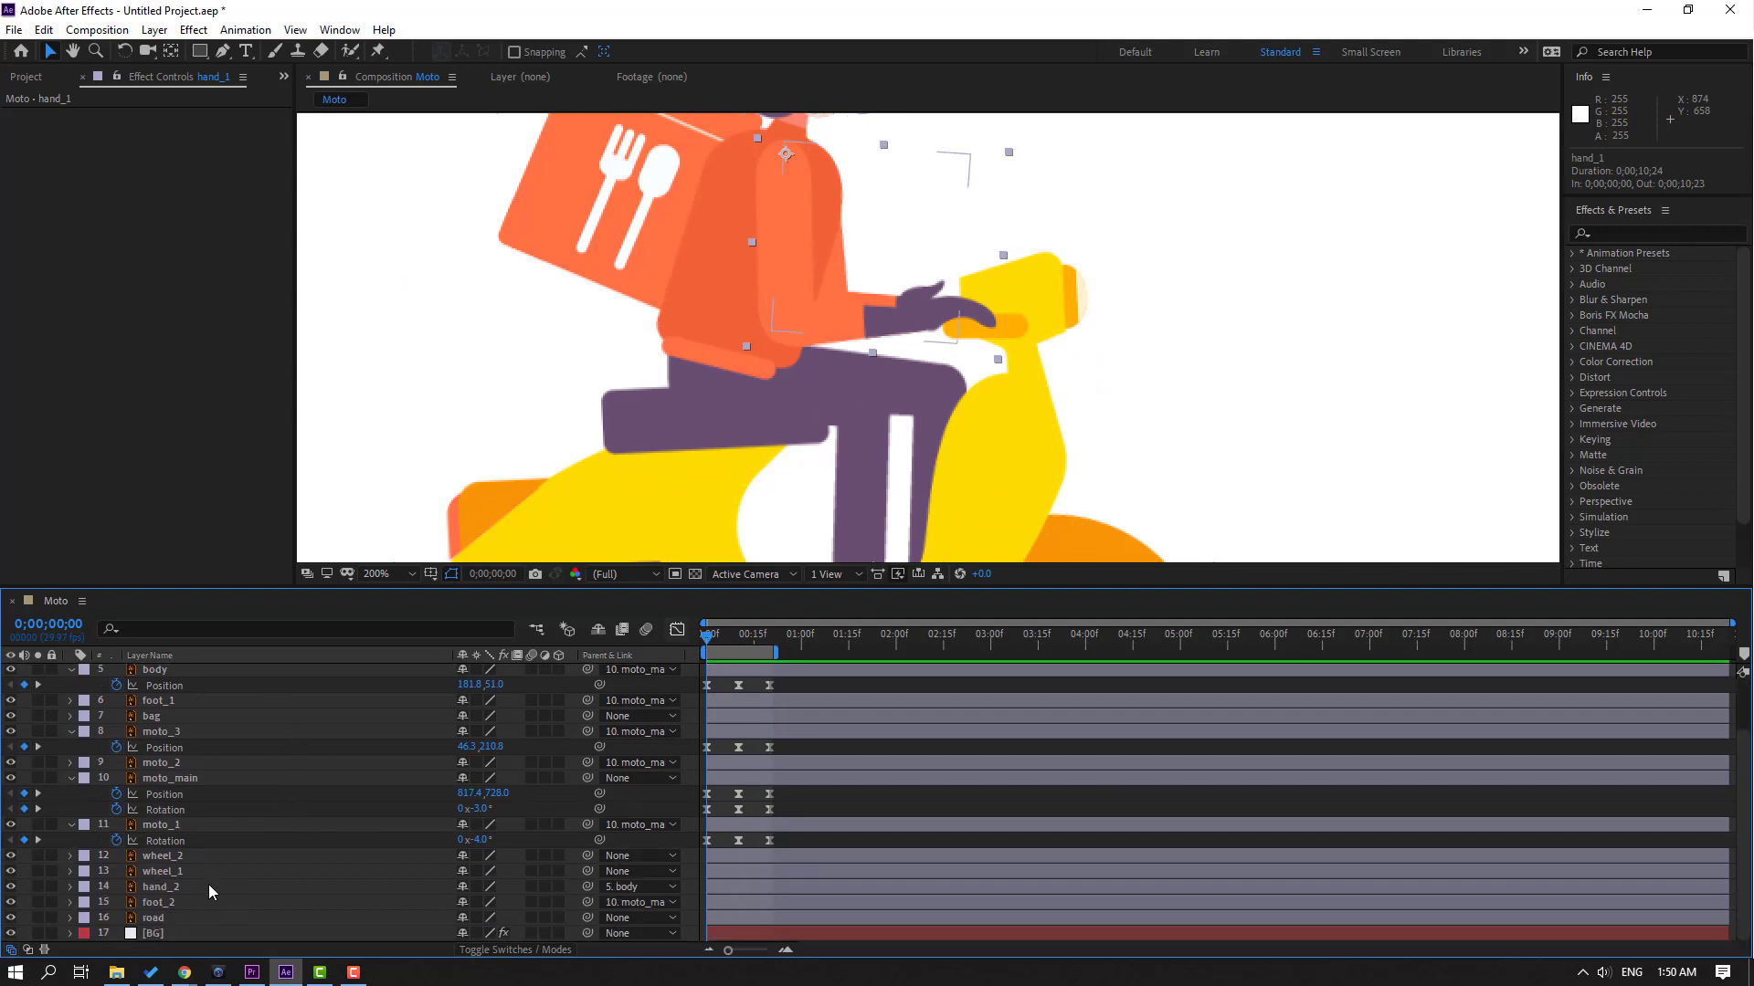
ctrl+click(178, 890)
scroll(316, 849, up, 2)
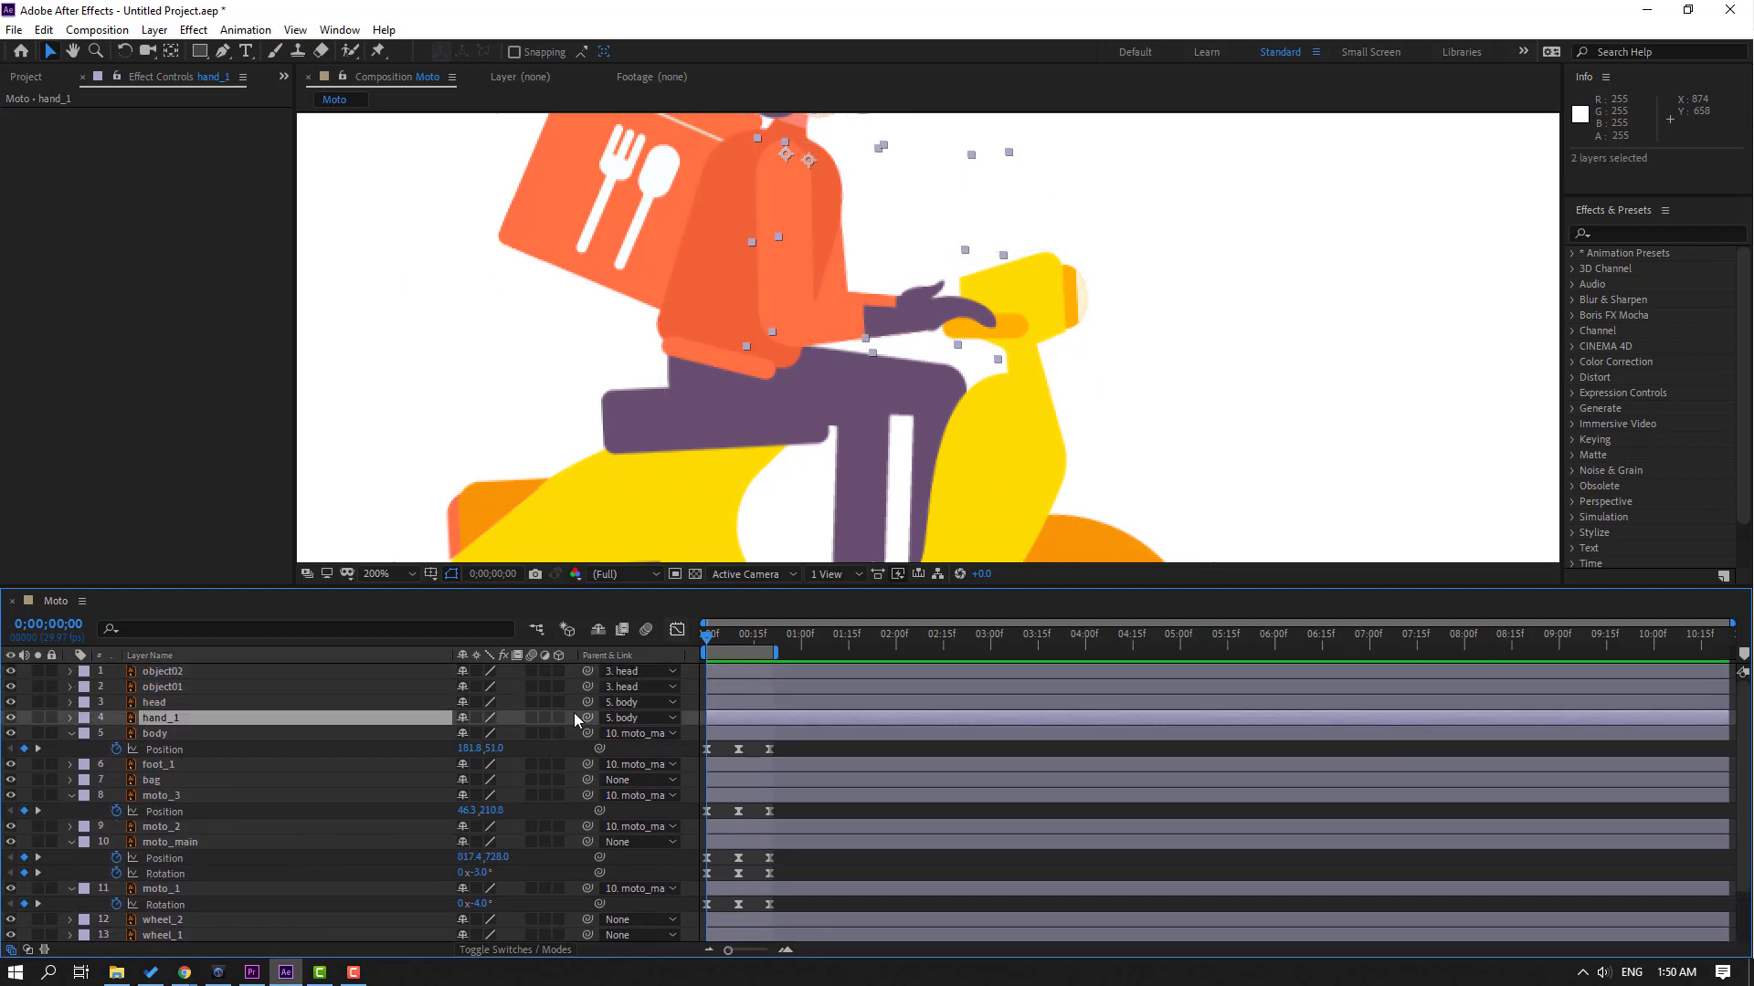
drag(587, 722, 209, 844)
click(785, 755)
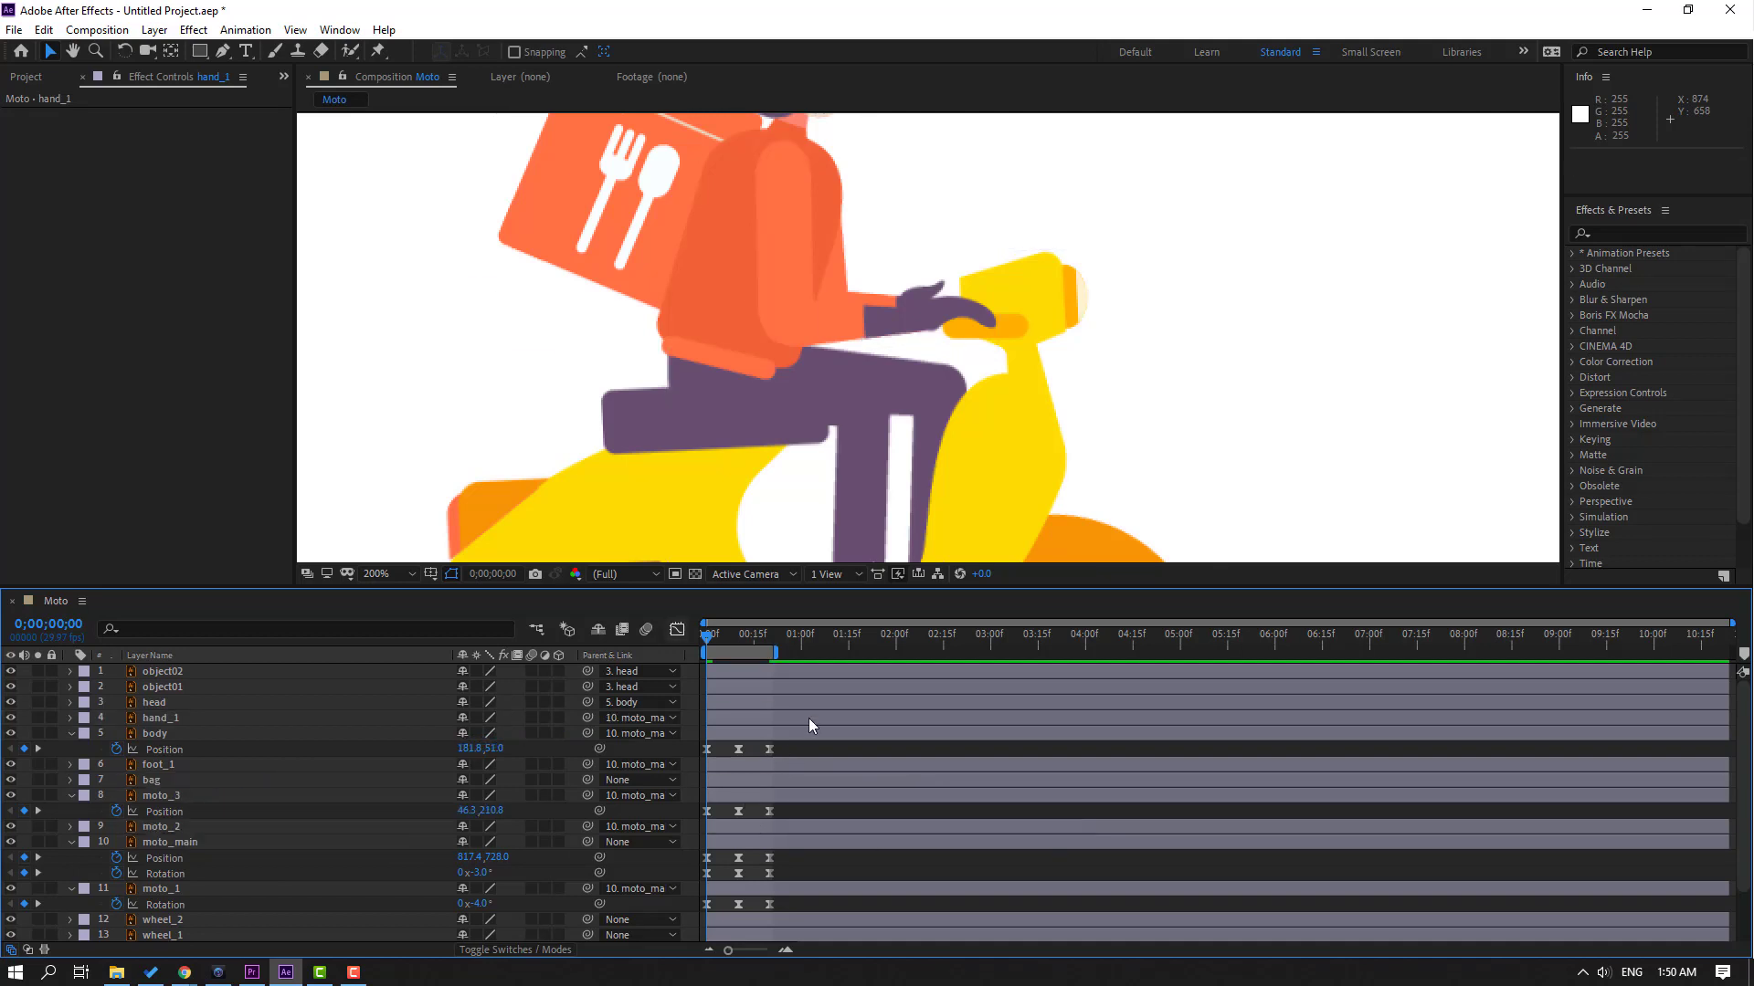
key(space)
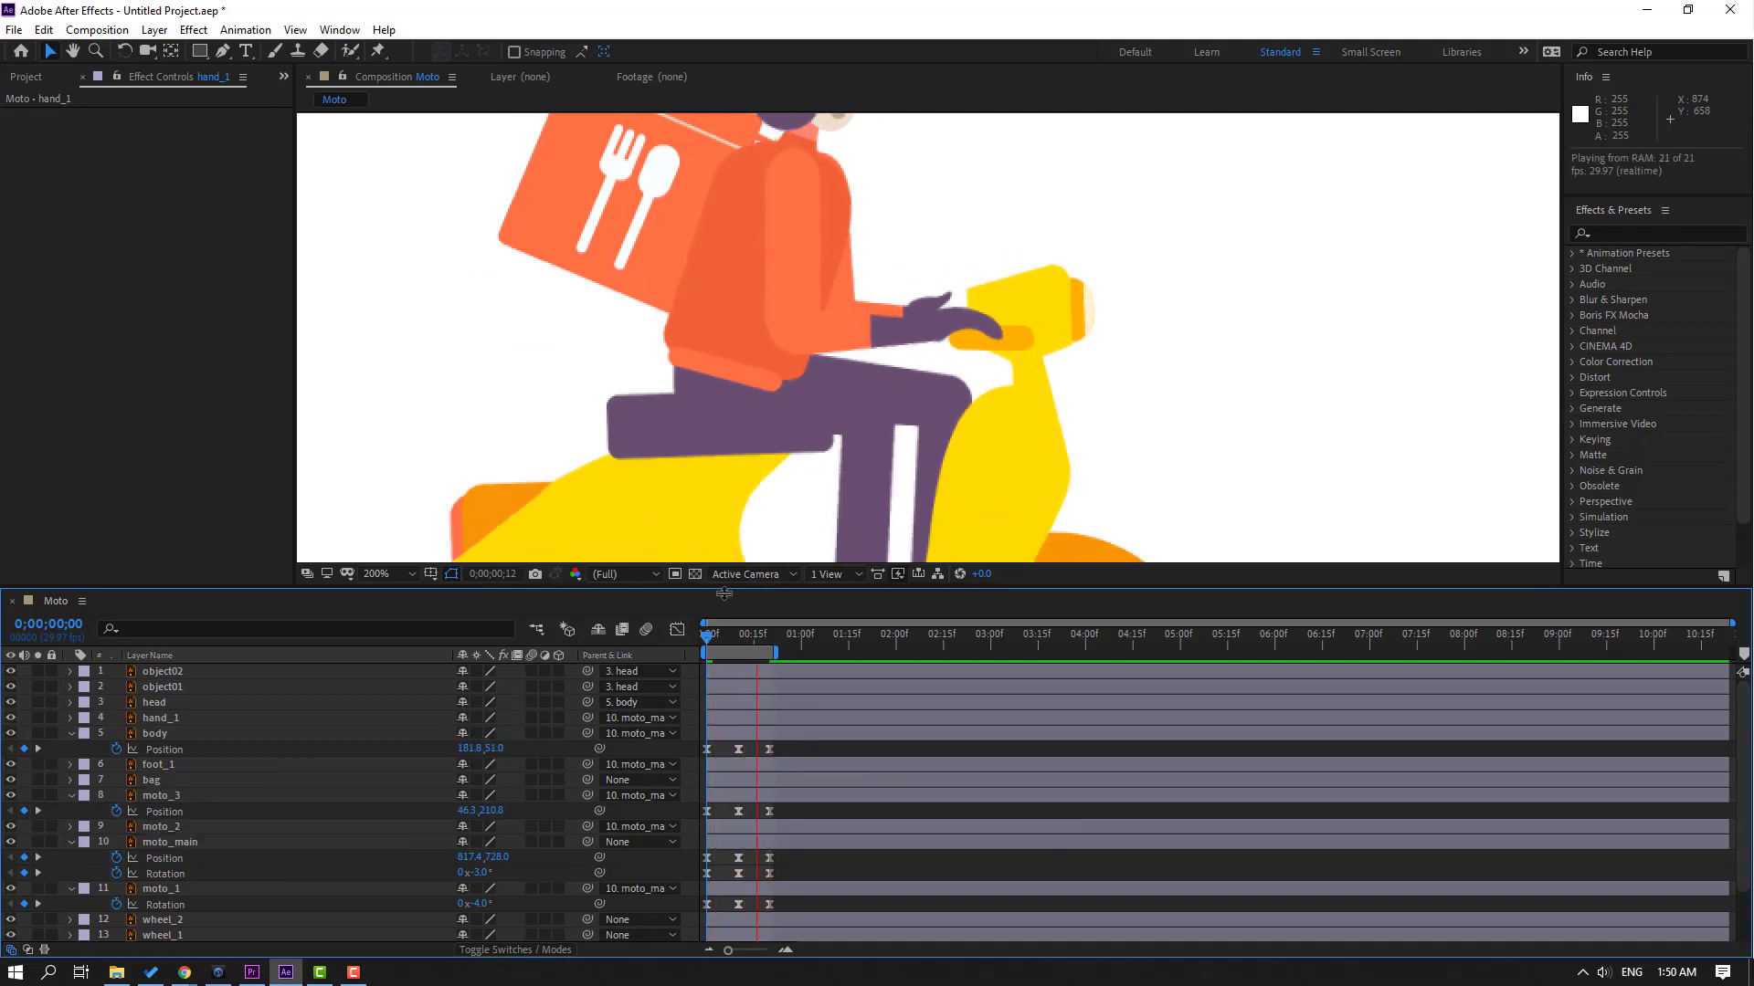
key(space)
scroll(749, 473, down, 2)
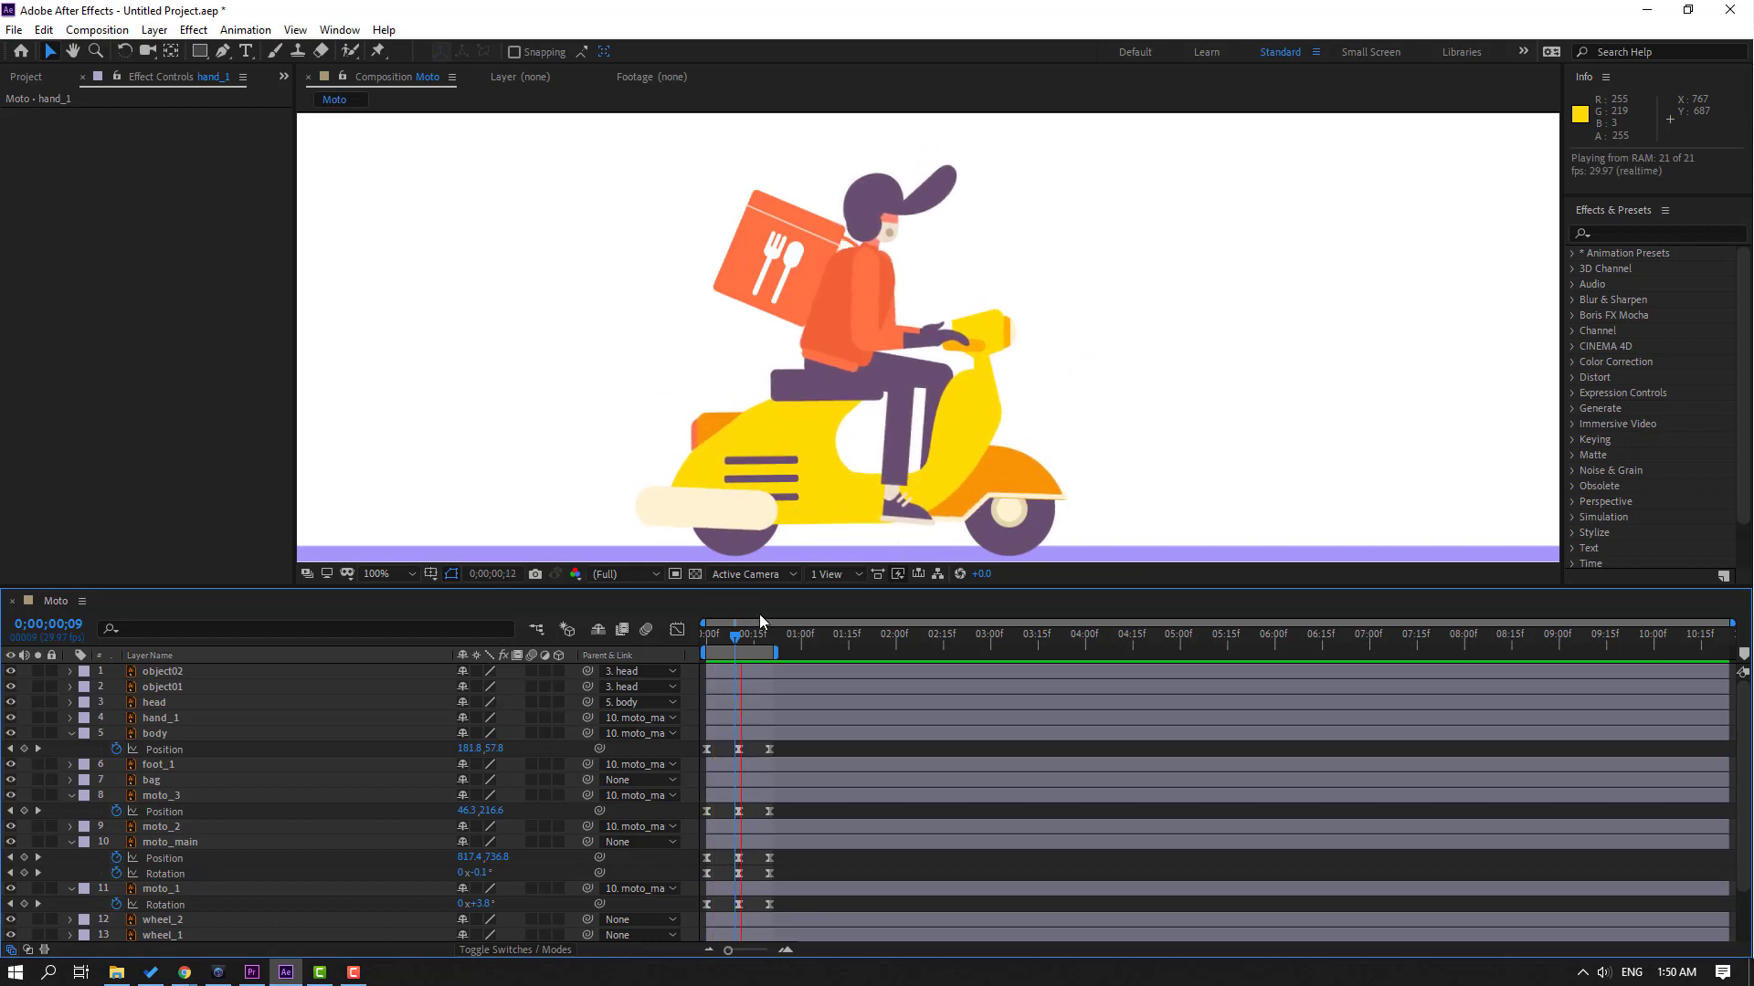
drag(732, 638, 694, 641)
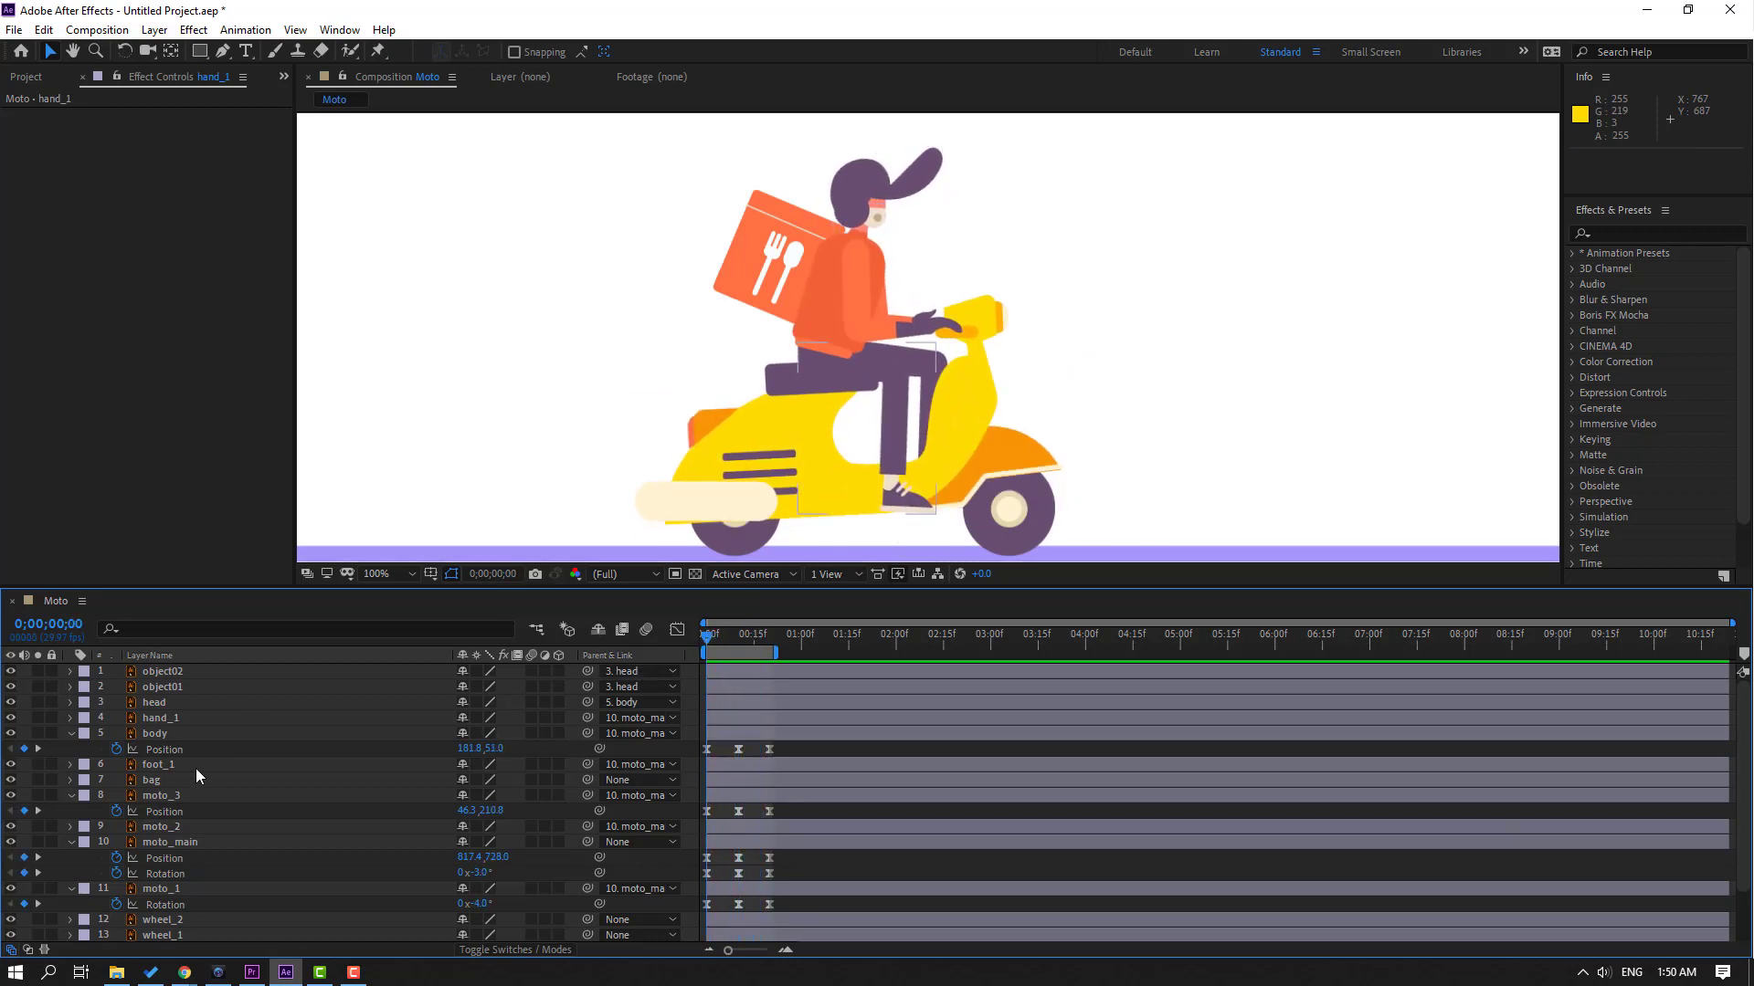
Step: Parent the bag layer to the body layer and preview the animation
click(161, 780)
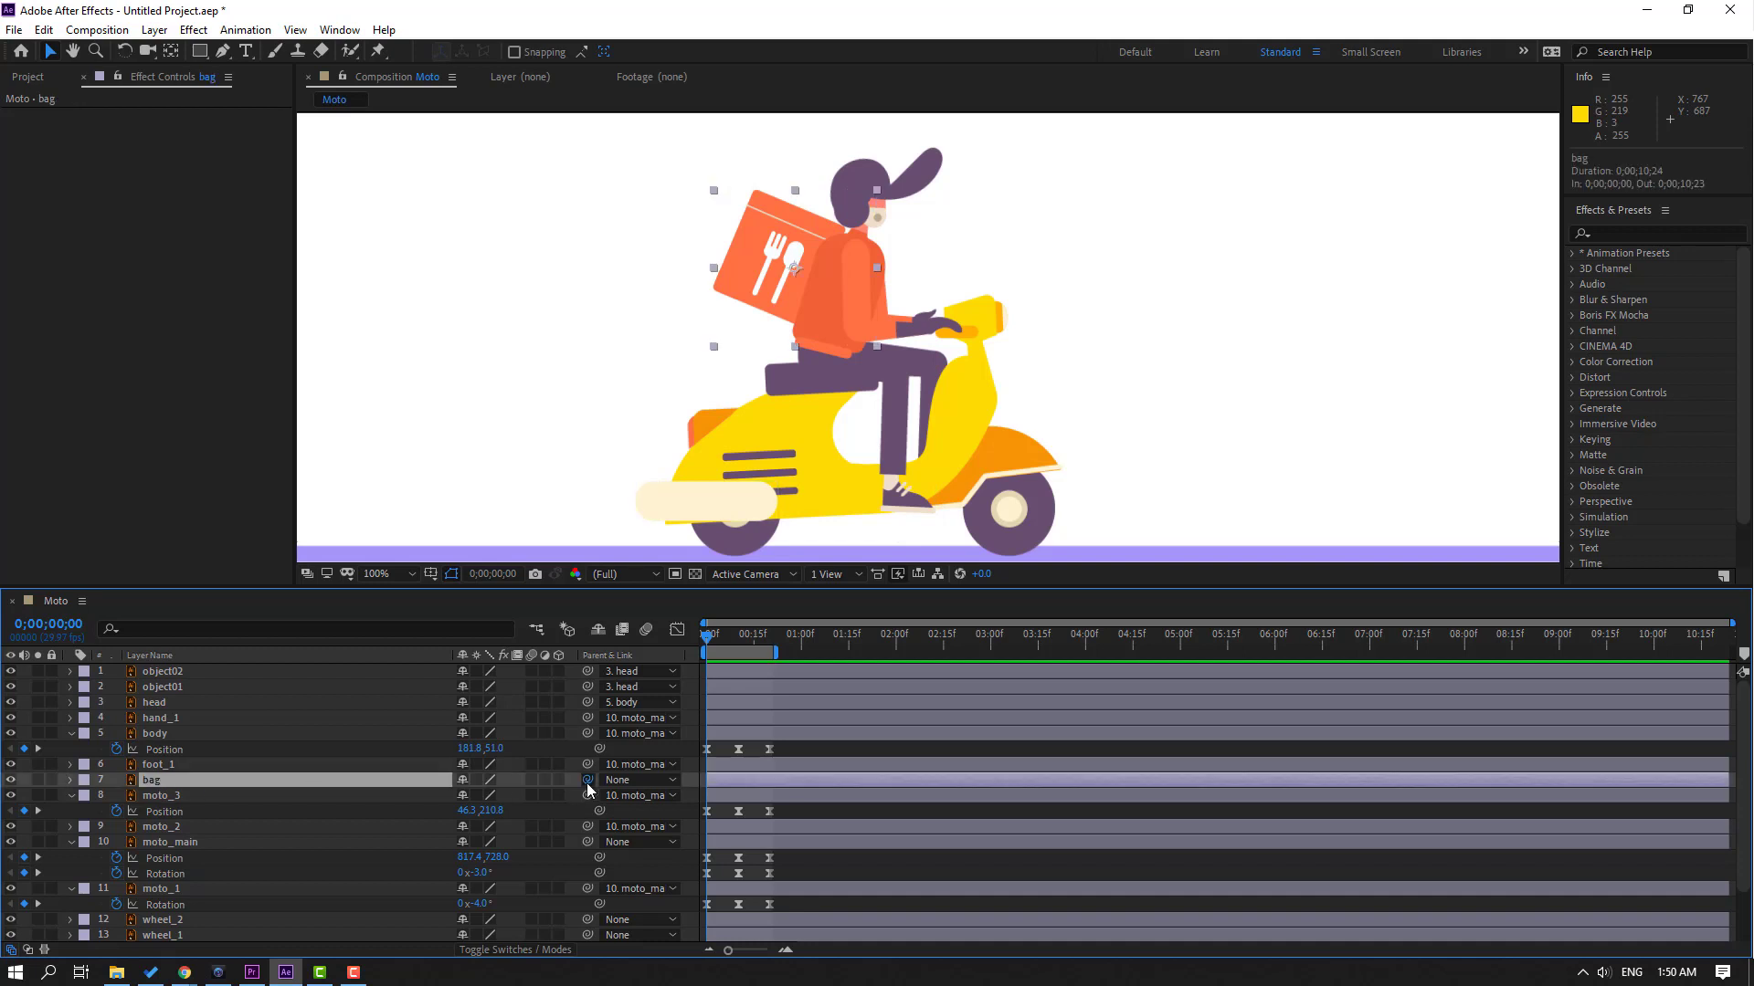
drag(587, 781, 156, 733)
key(space)
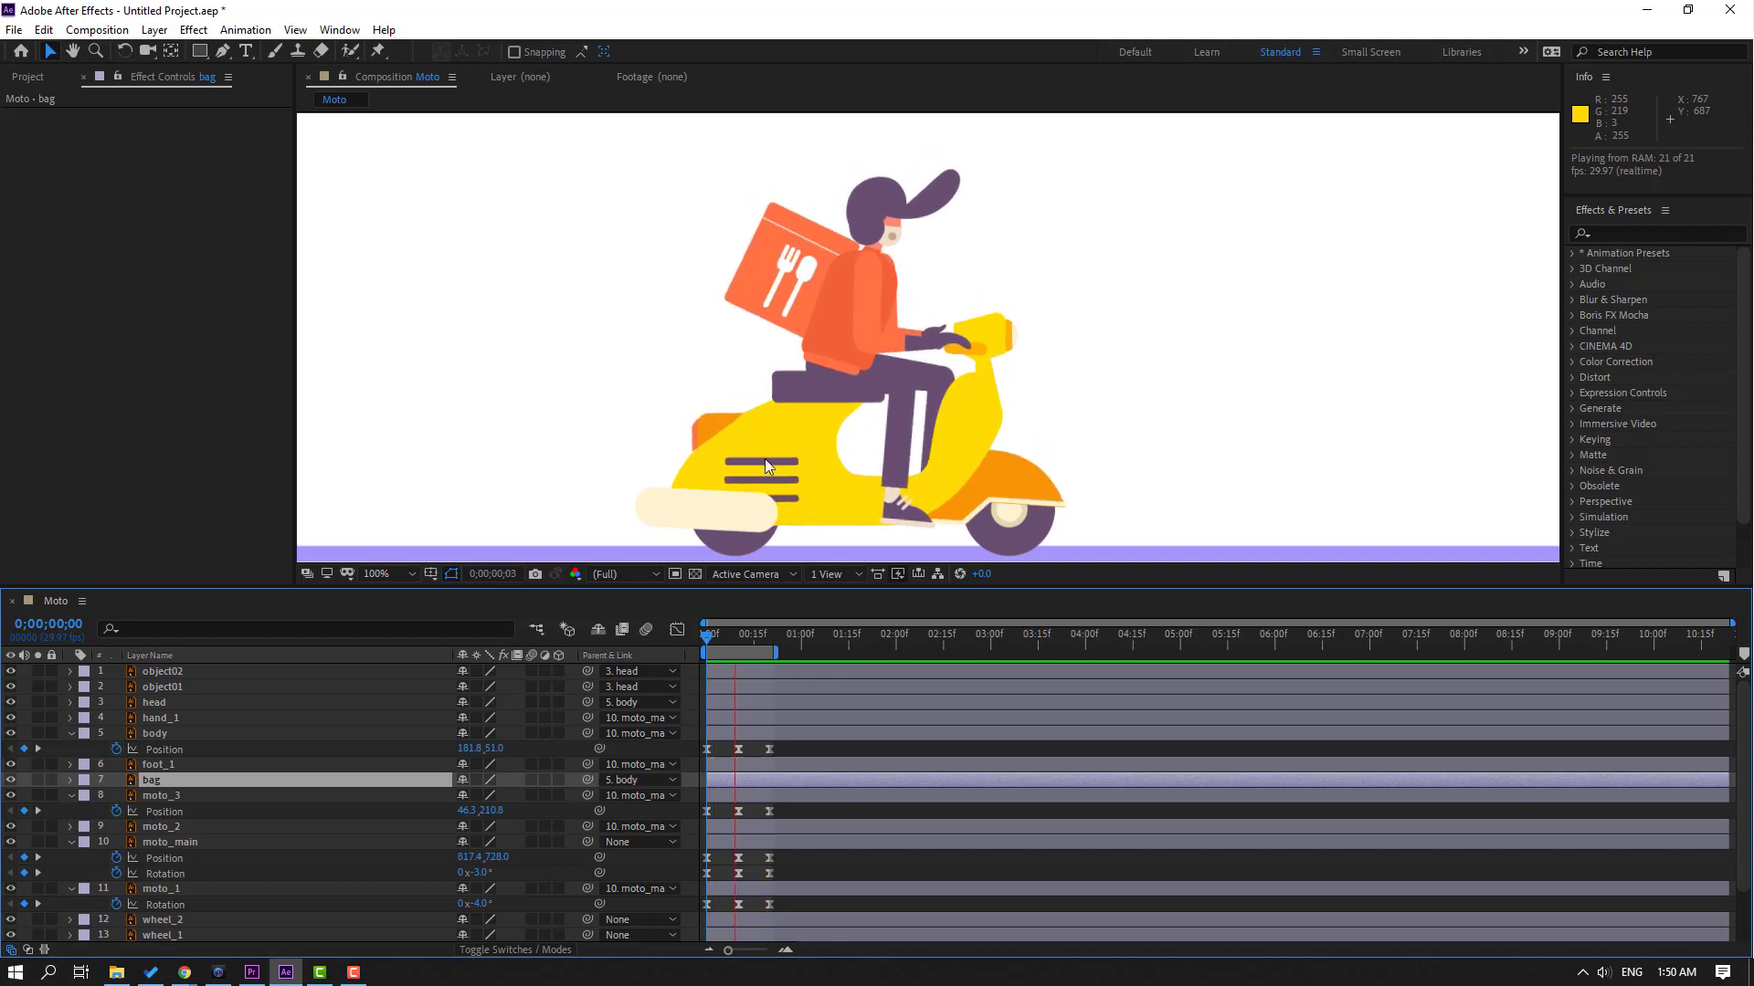
scroll(709, 485, down, 2)
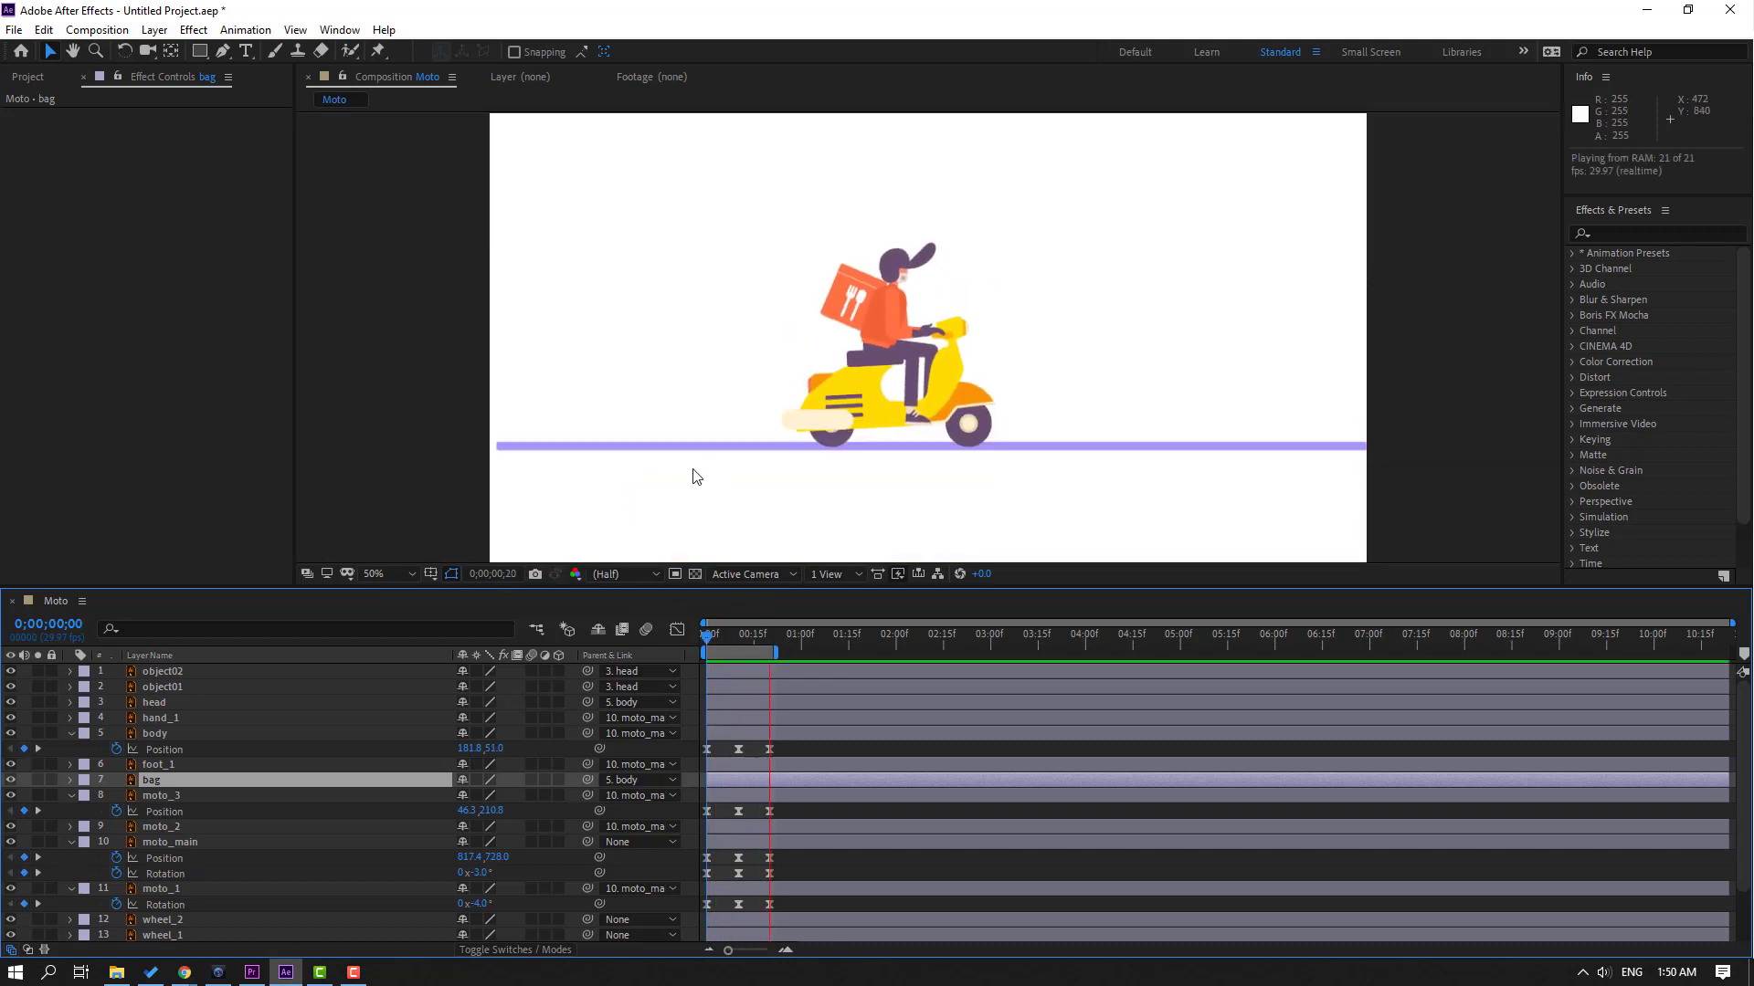
key(space)
Step: Add a Rotation keyframe at 0° to the wheel_1 layer on frame 0
scroll(327, 745, down, 2)
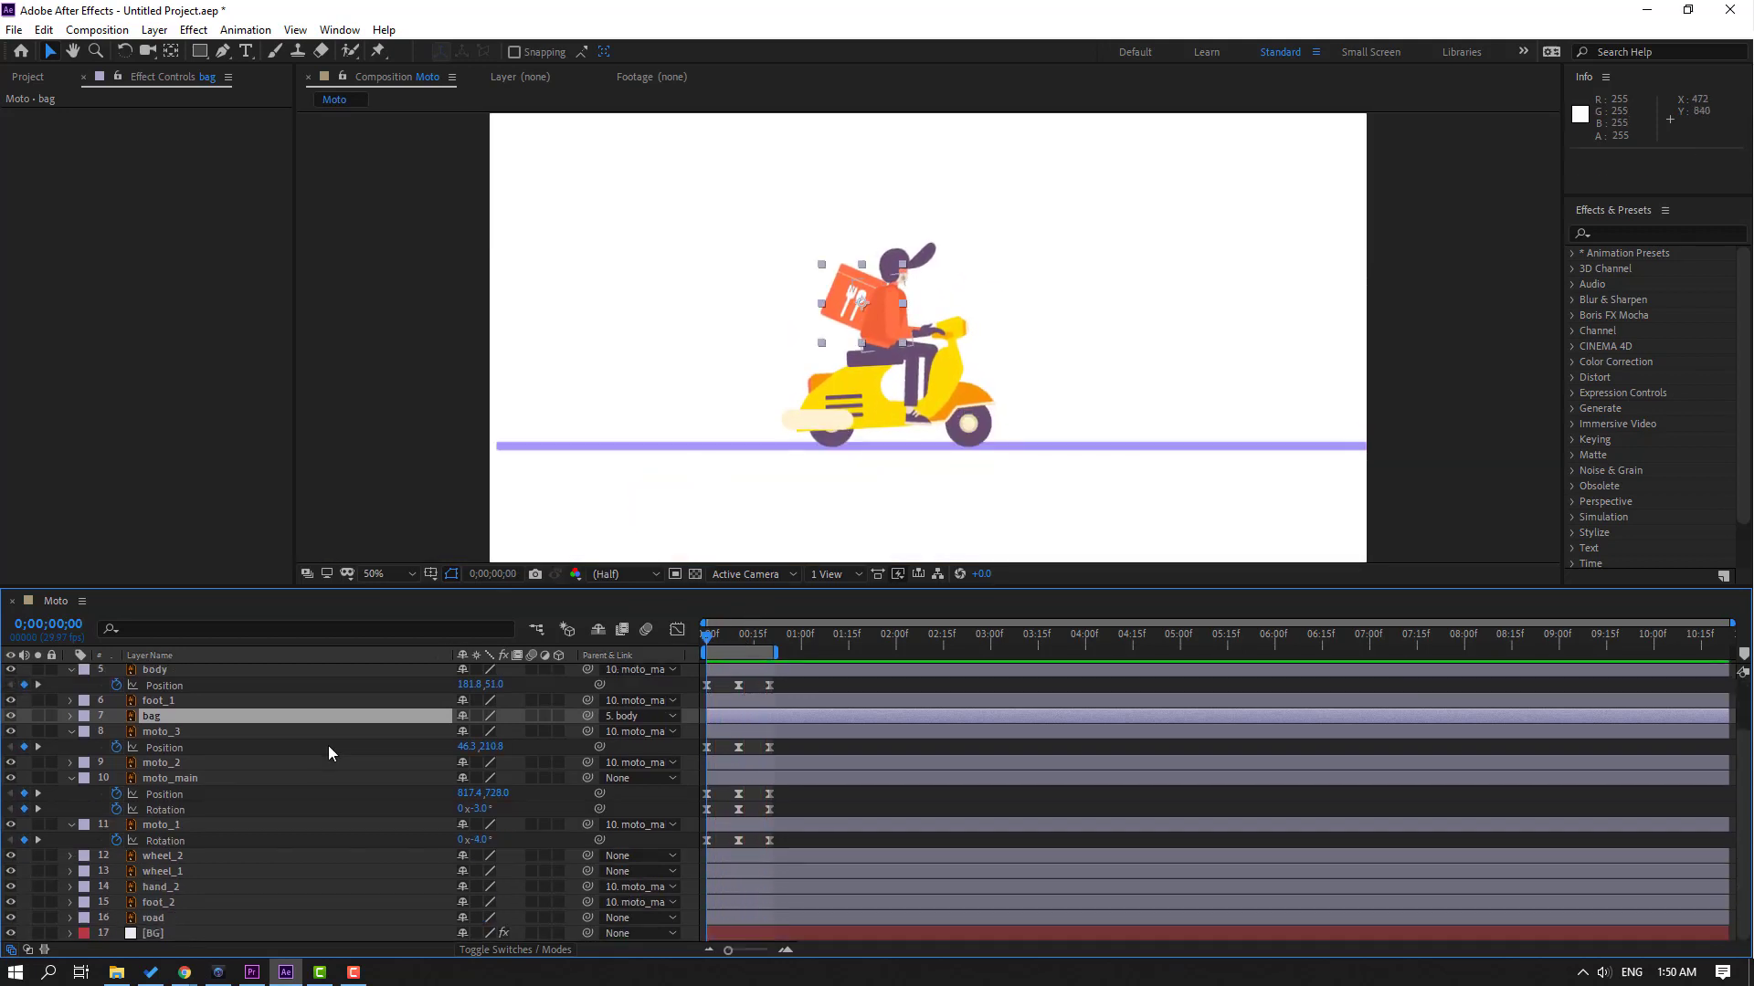
click(208, 858)
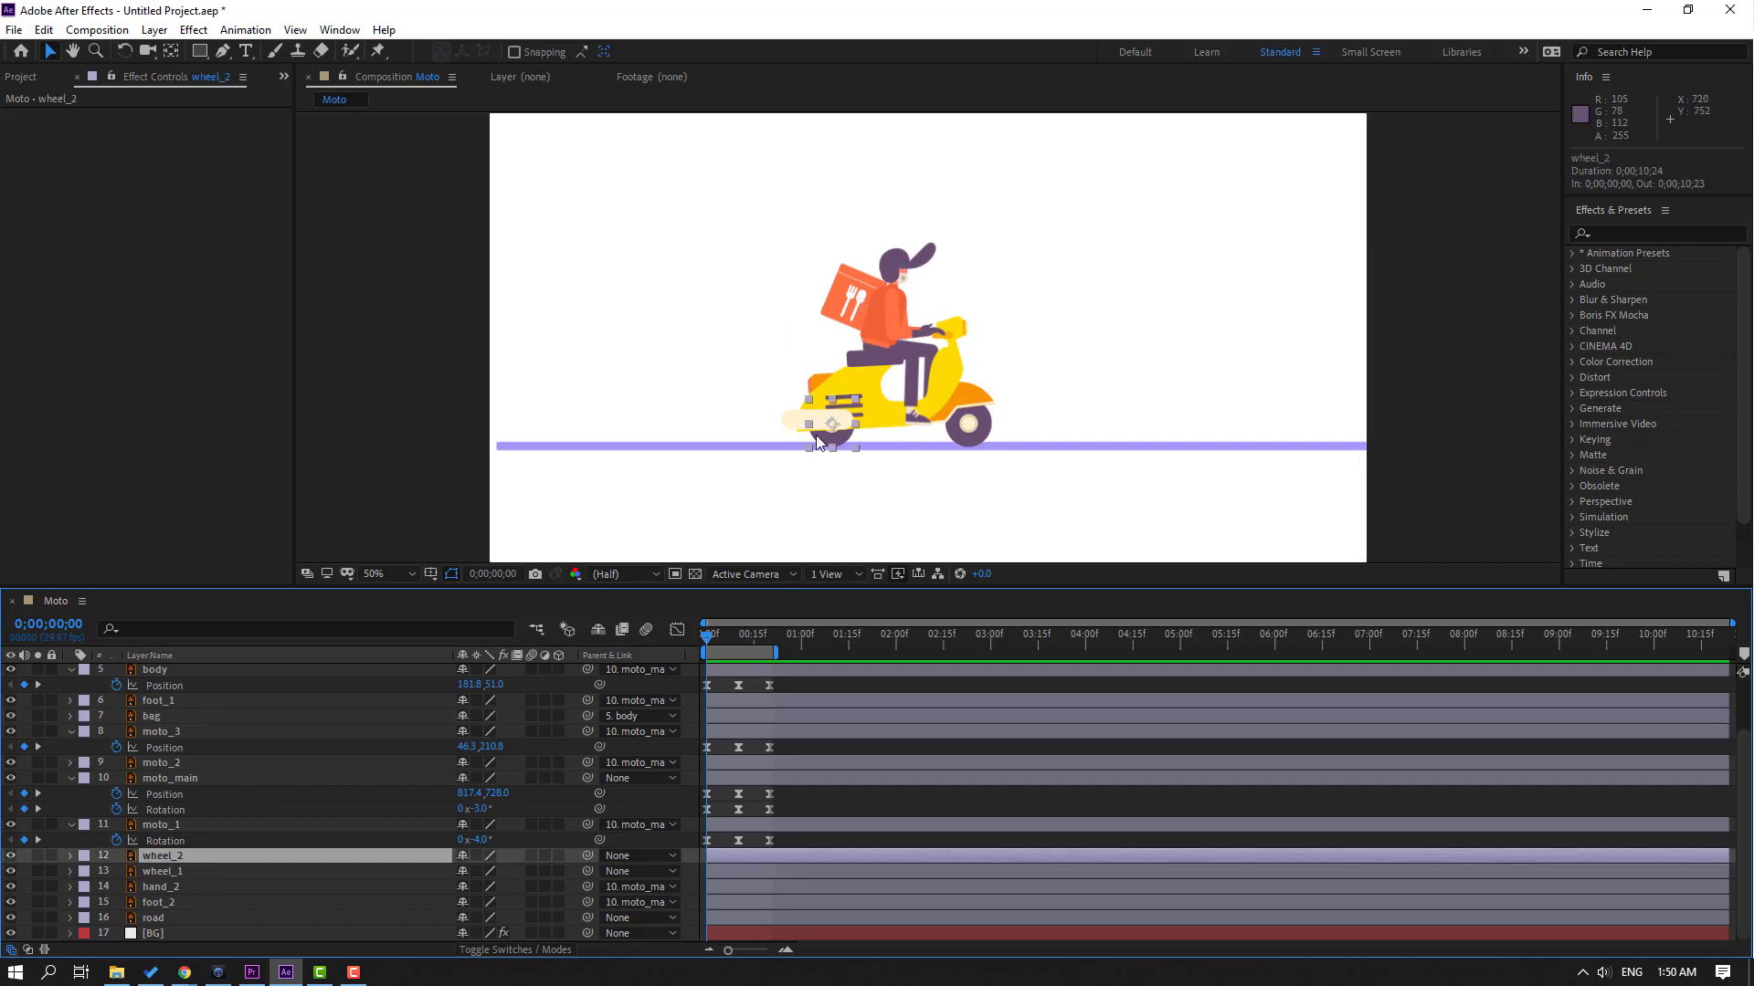
scroll(909, 395, up, 4)
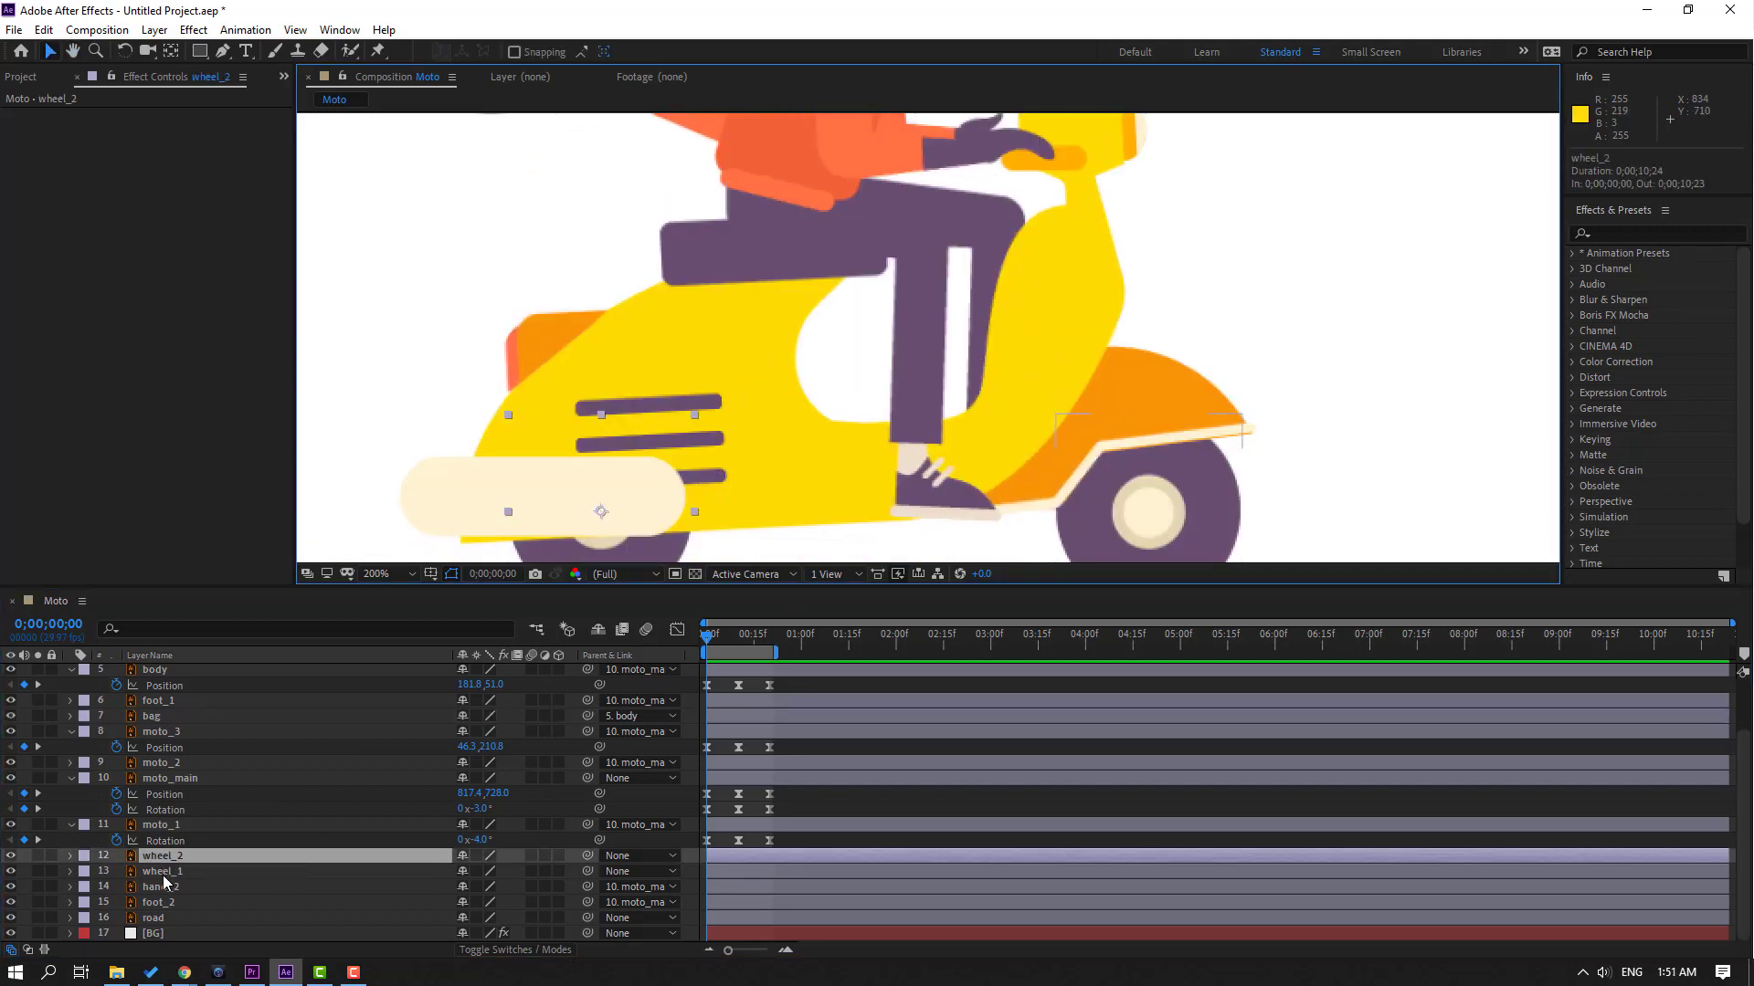
click(164, 873)
key(r)
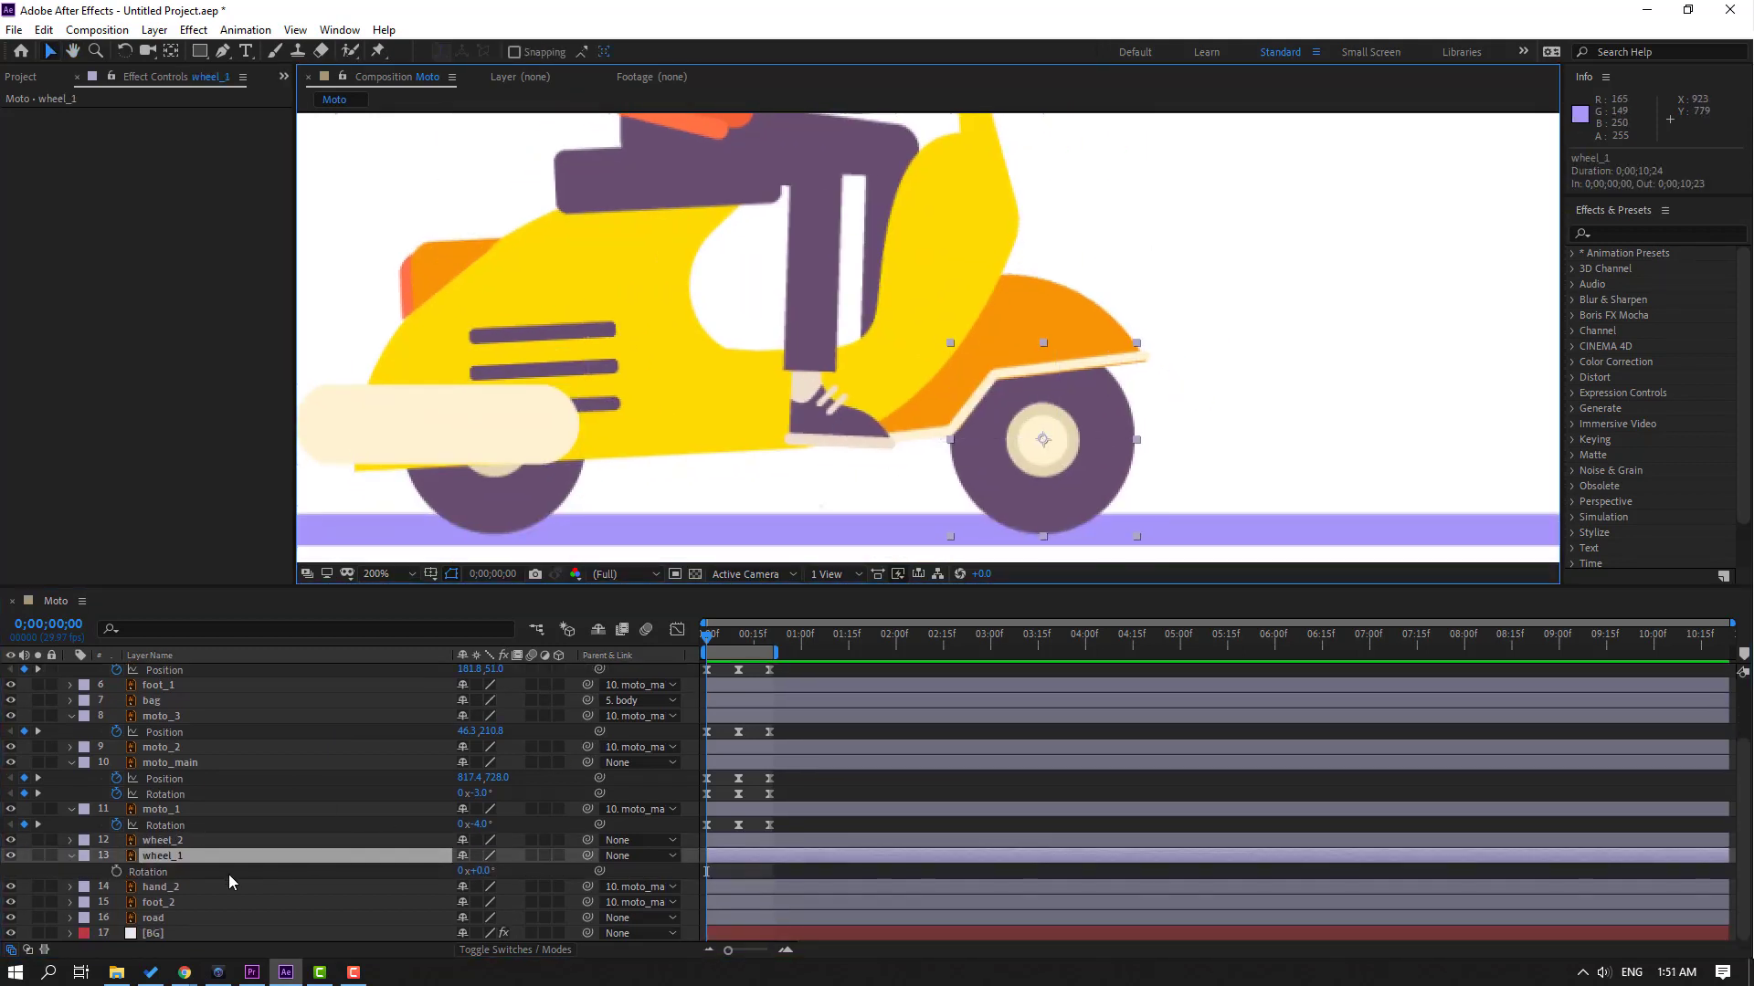
click(116, 871)
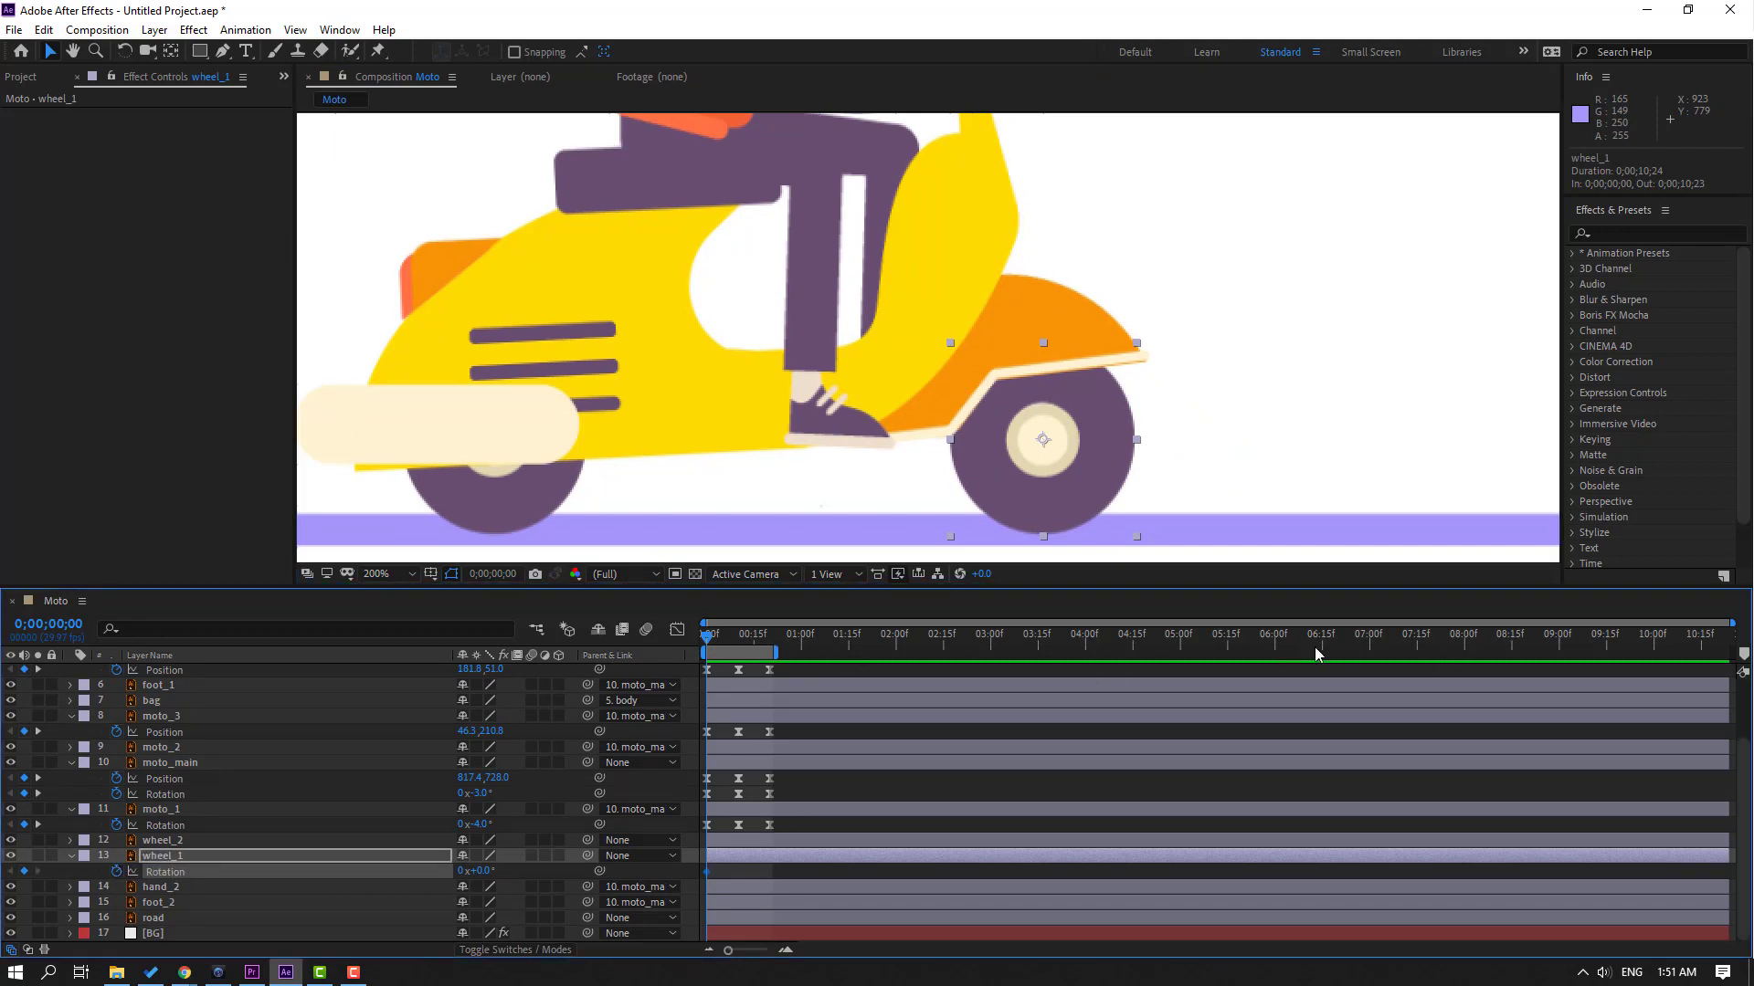
Step: End the work area at 0;00;07;15 and keyframe wheel_1's Rotation there at 8 full revolutions
click(1415, 644)
key(n)
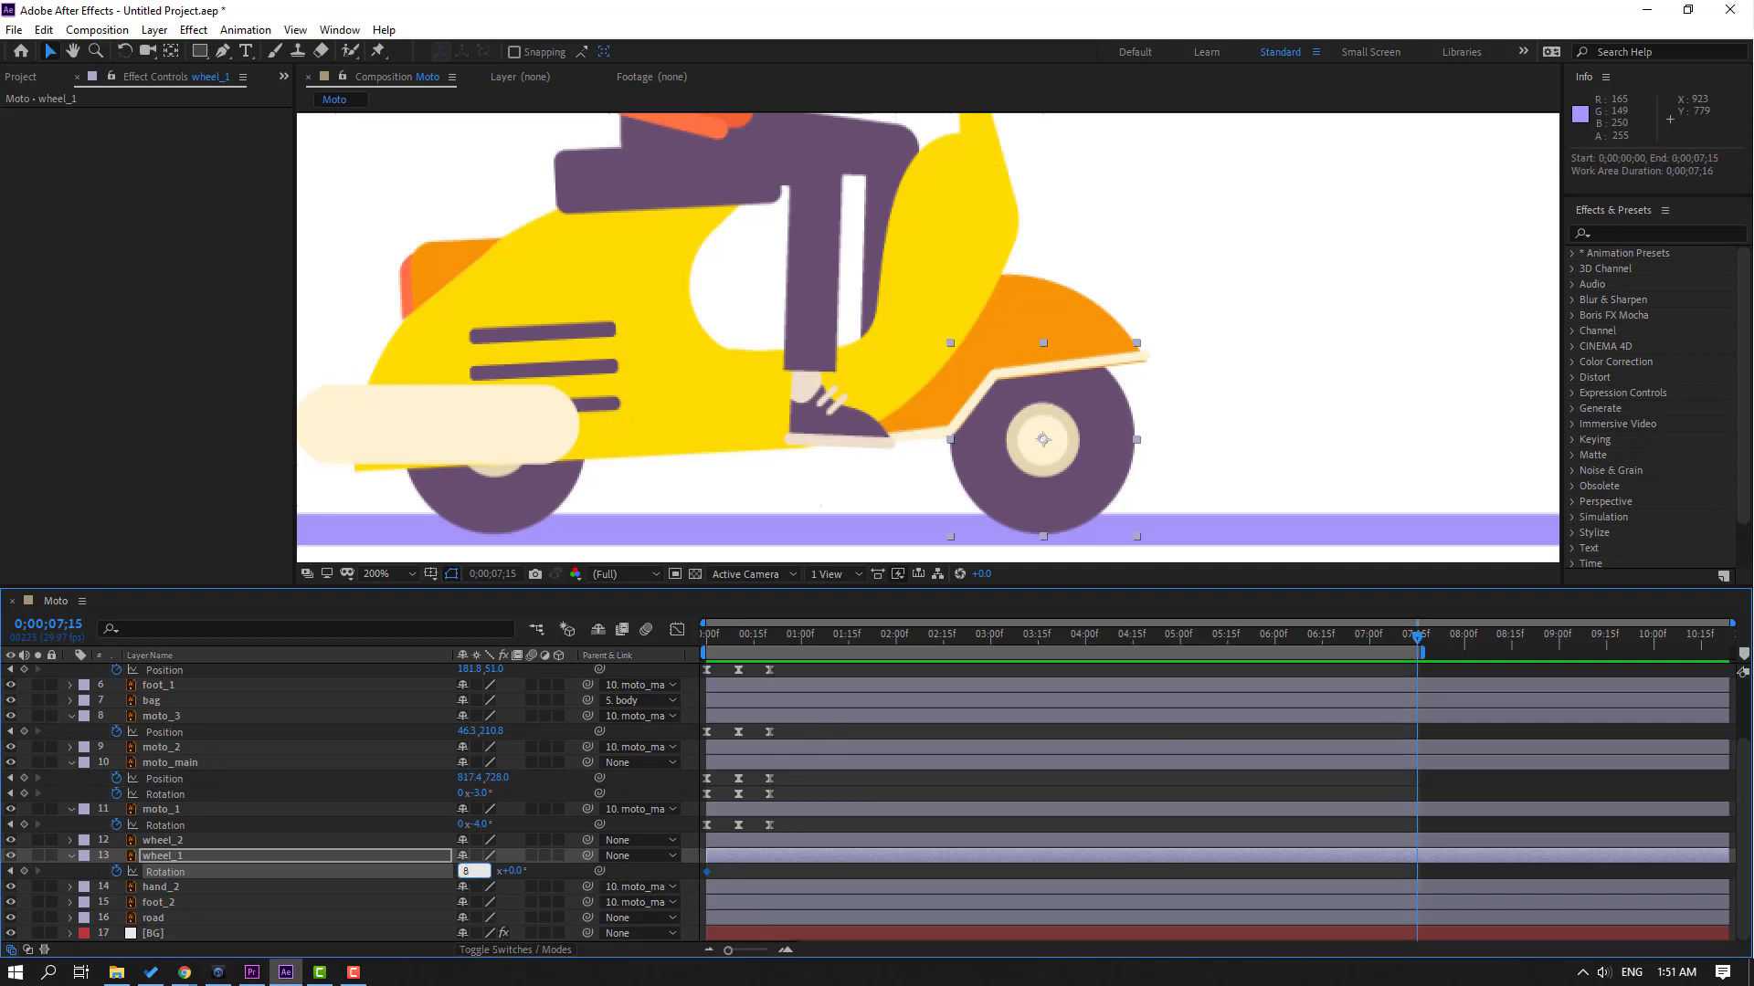
key(Return)
Step: Play back the extended work area and examine the rotation of the front wheel
key(space)
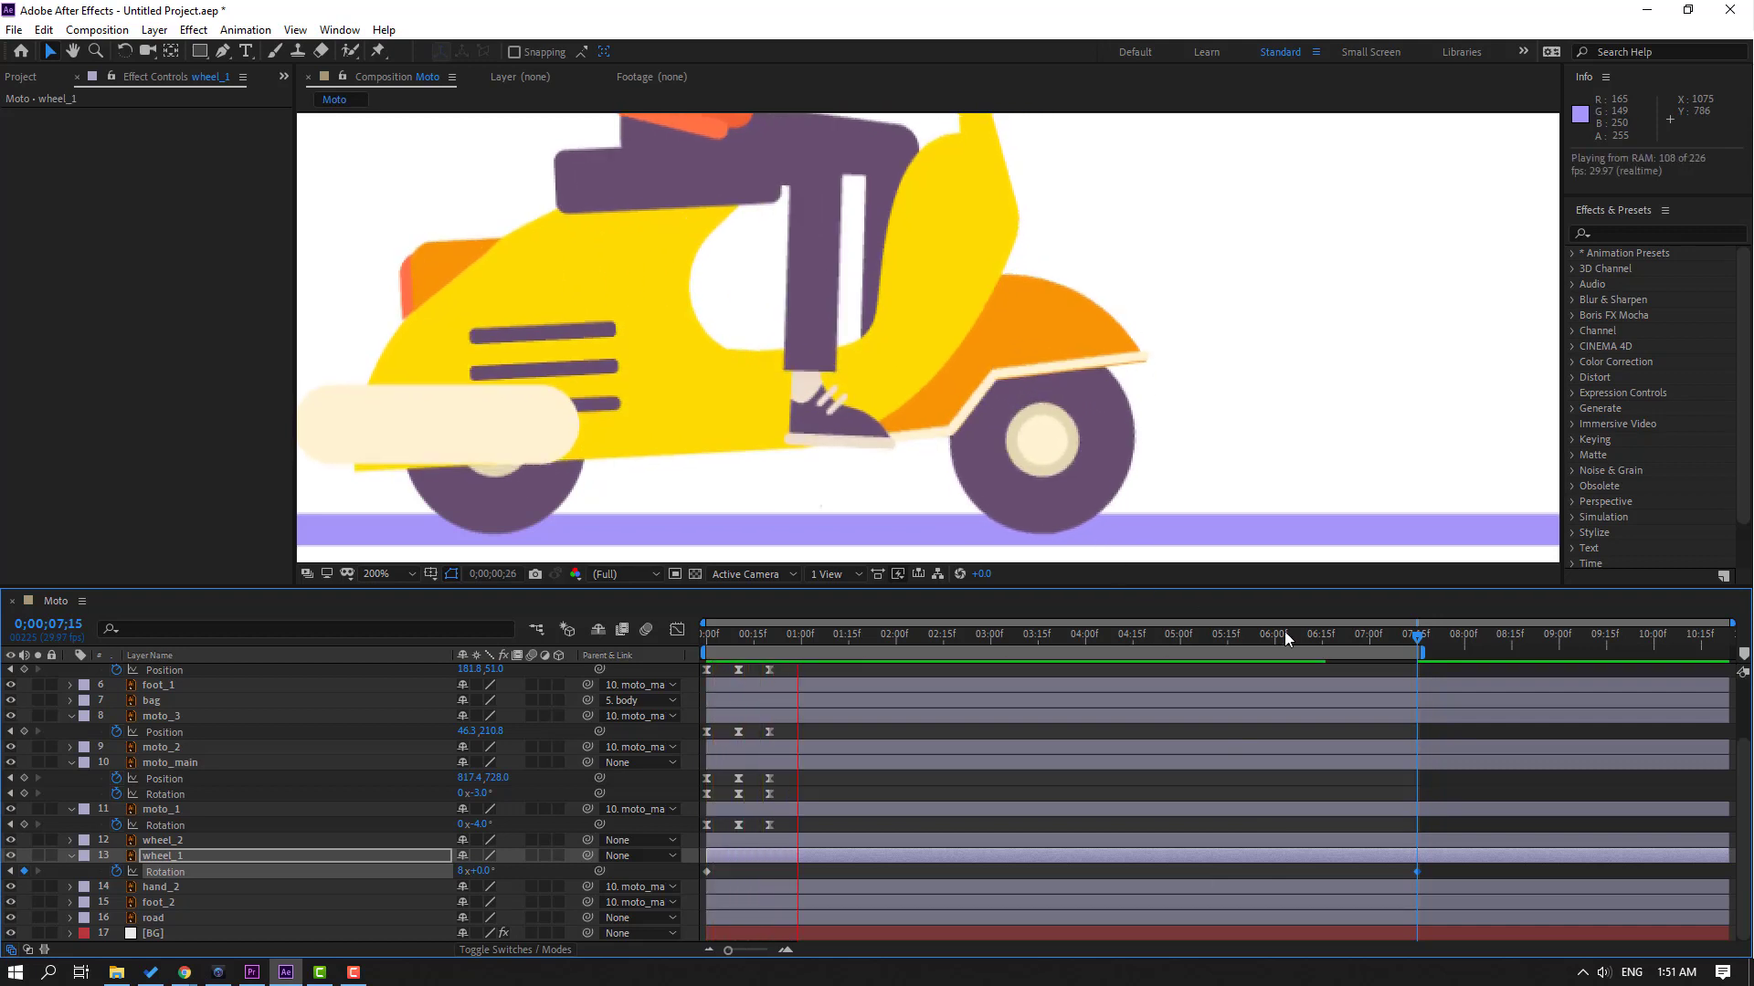
click(917, 331)
scroll(917, 331, down, 2)
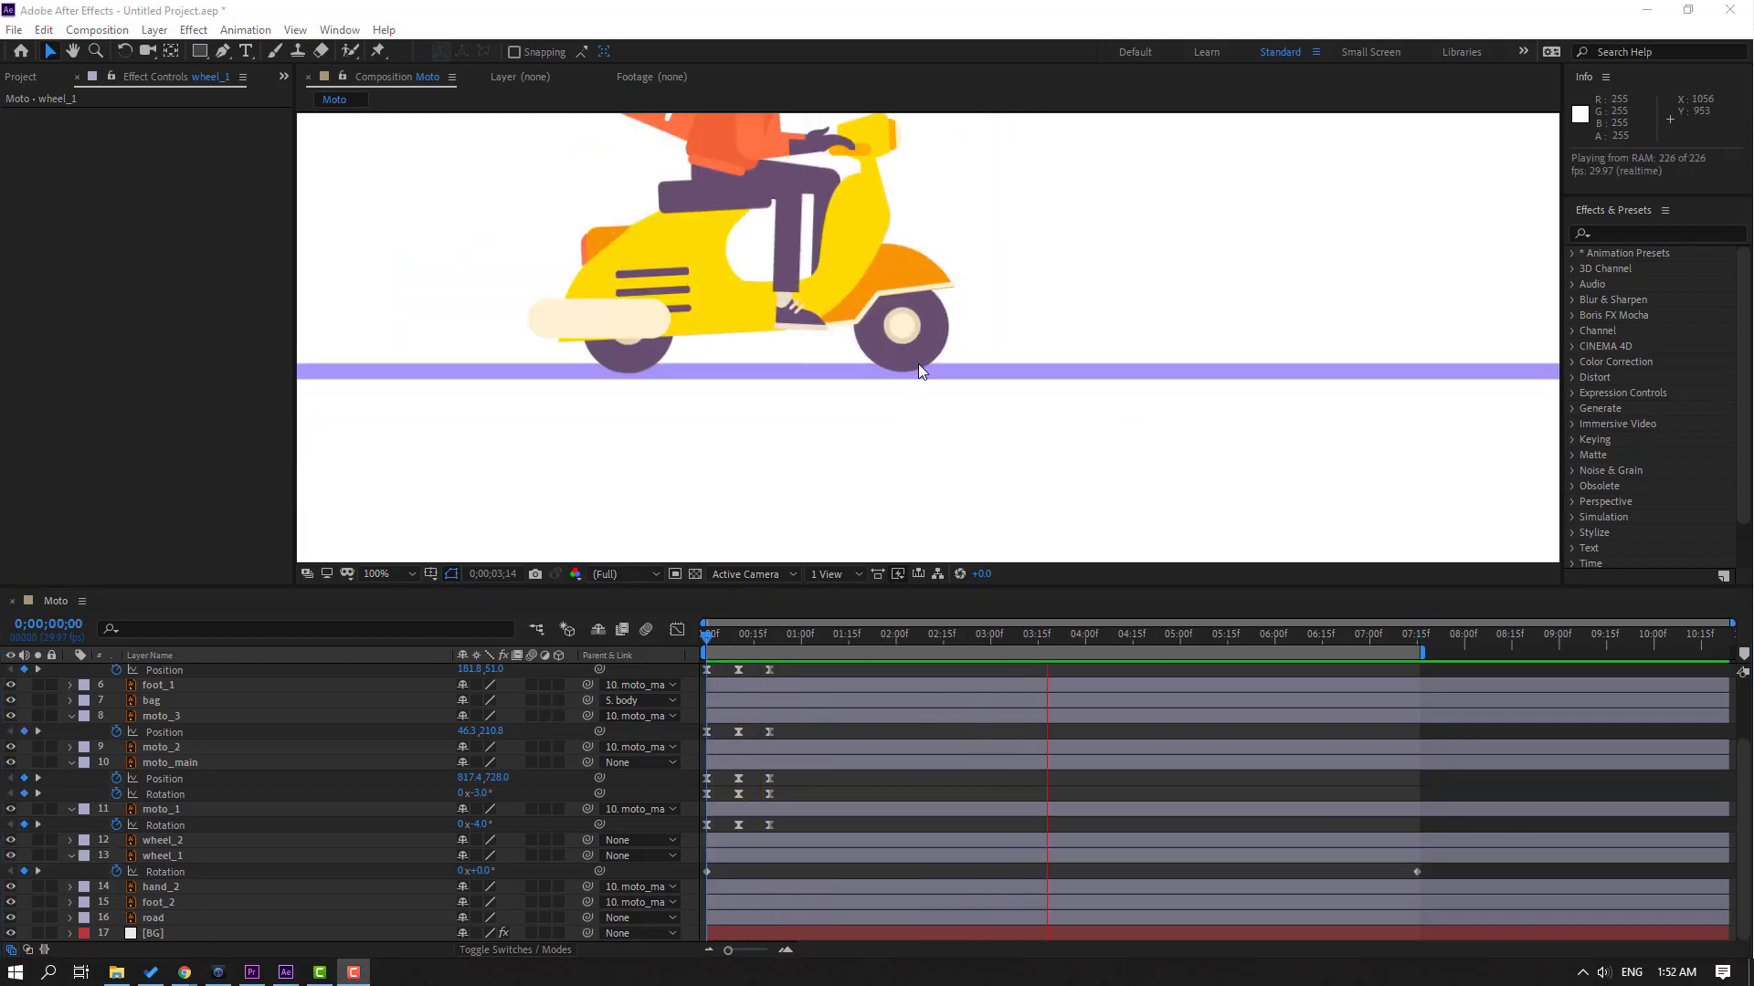
key(space)
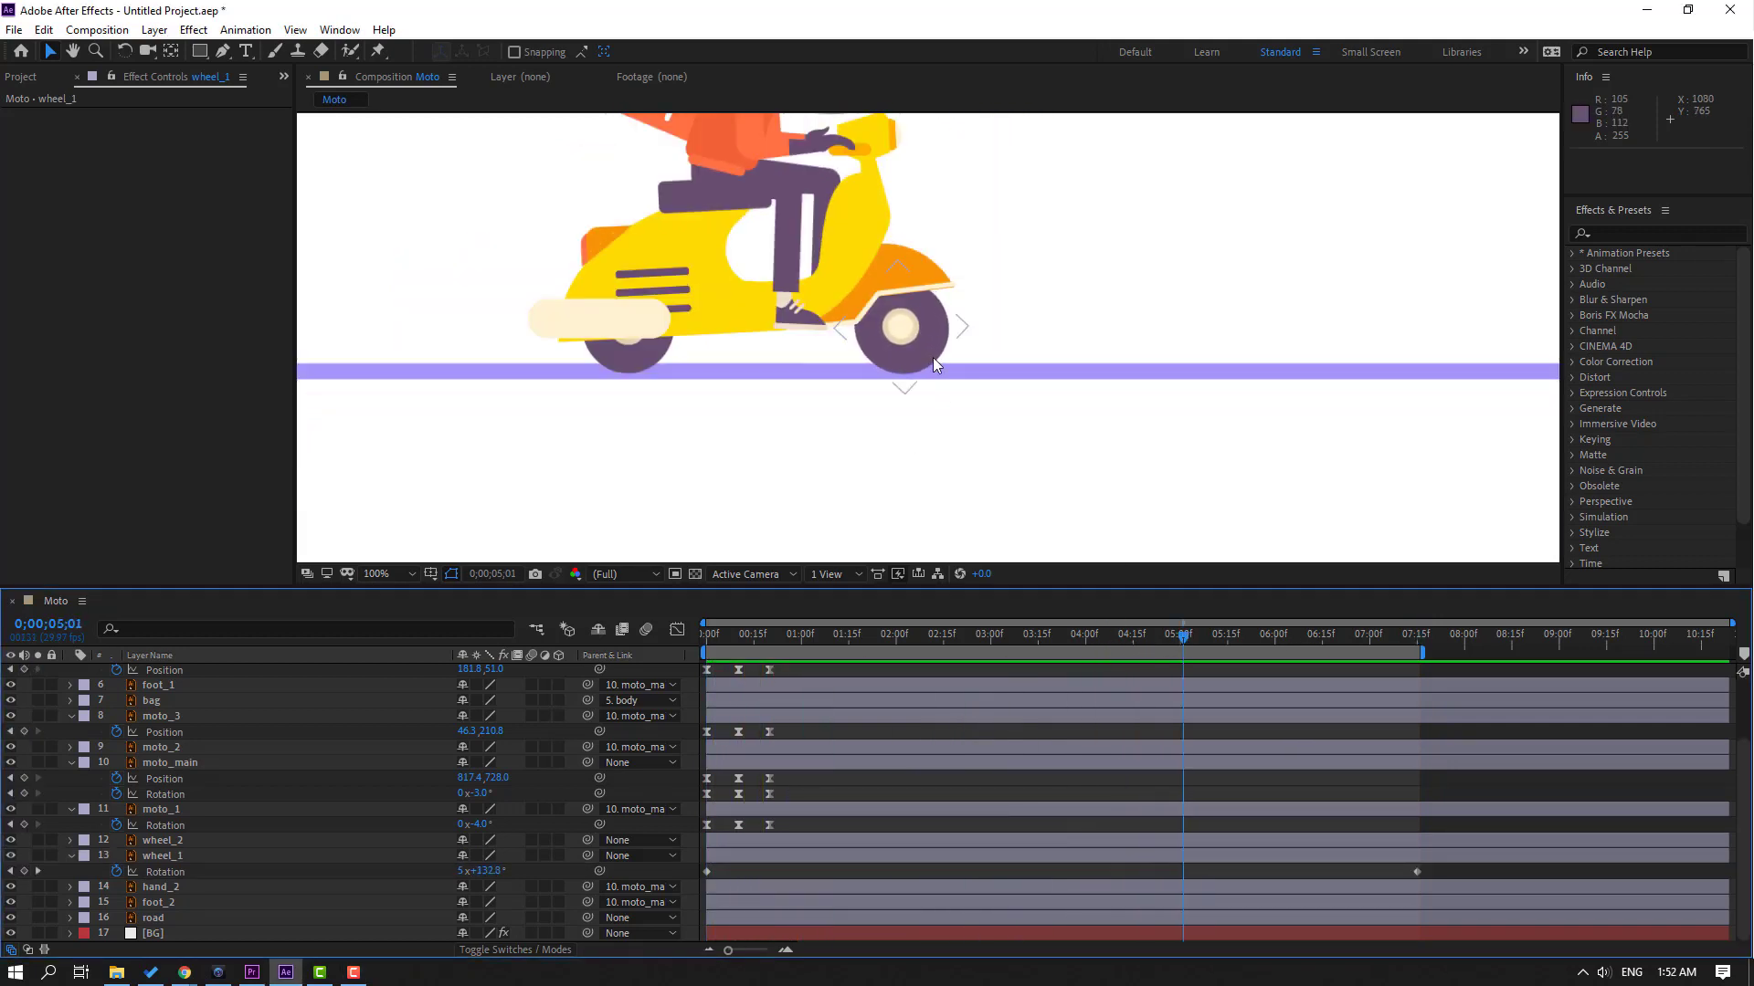
Step: With no layer selected on frame 0, draw a circle nearly as large as the front wheel on the empty area ahead of the scooter
click(933, 340)
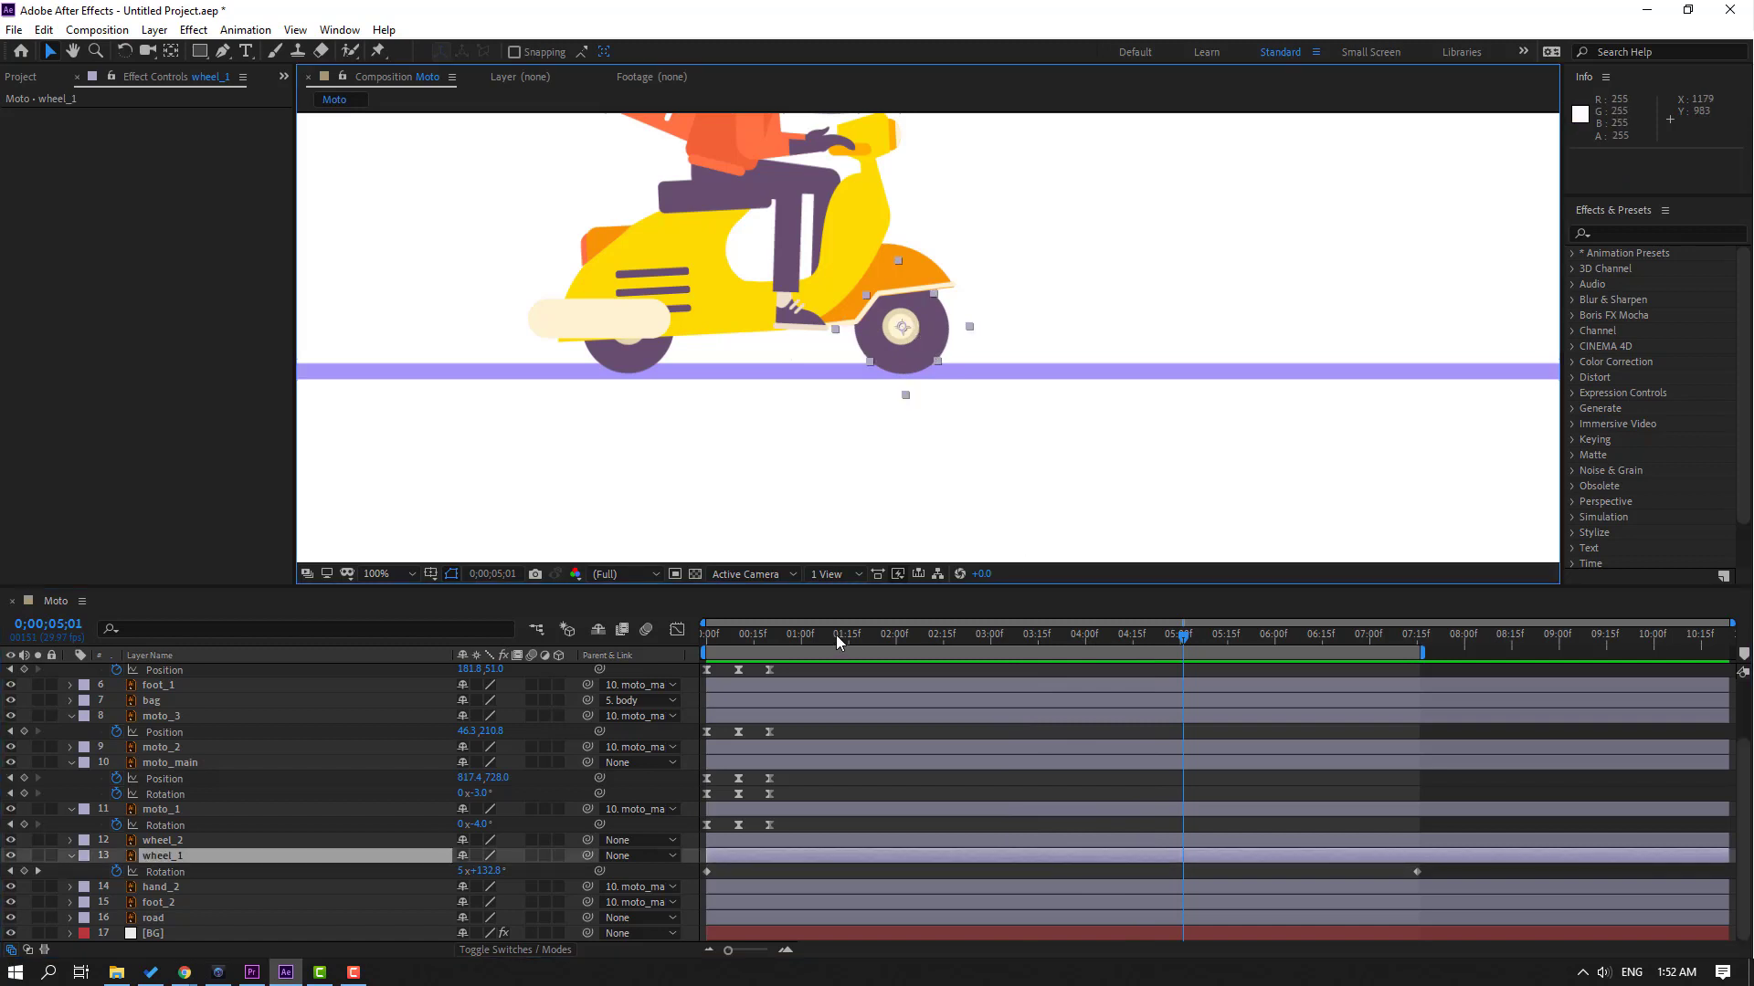
key(Home)
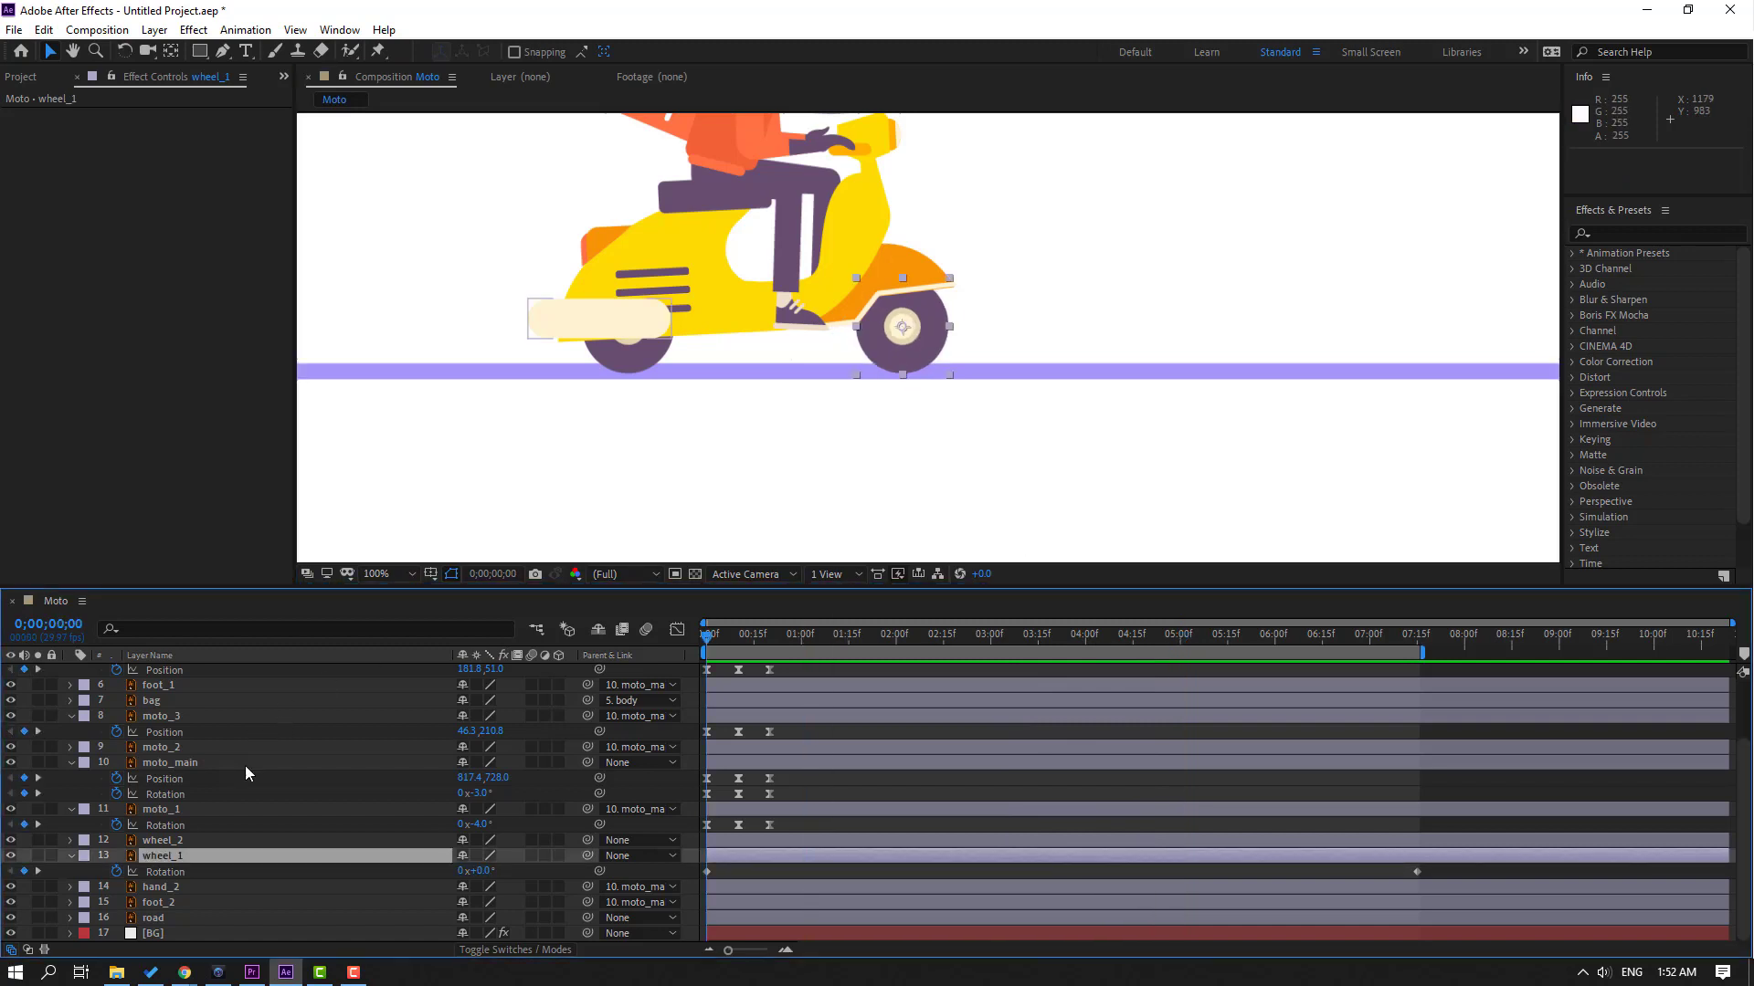
scroll(891, 379, up, 2)
drag(890, 380, 707, 363)
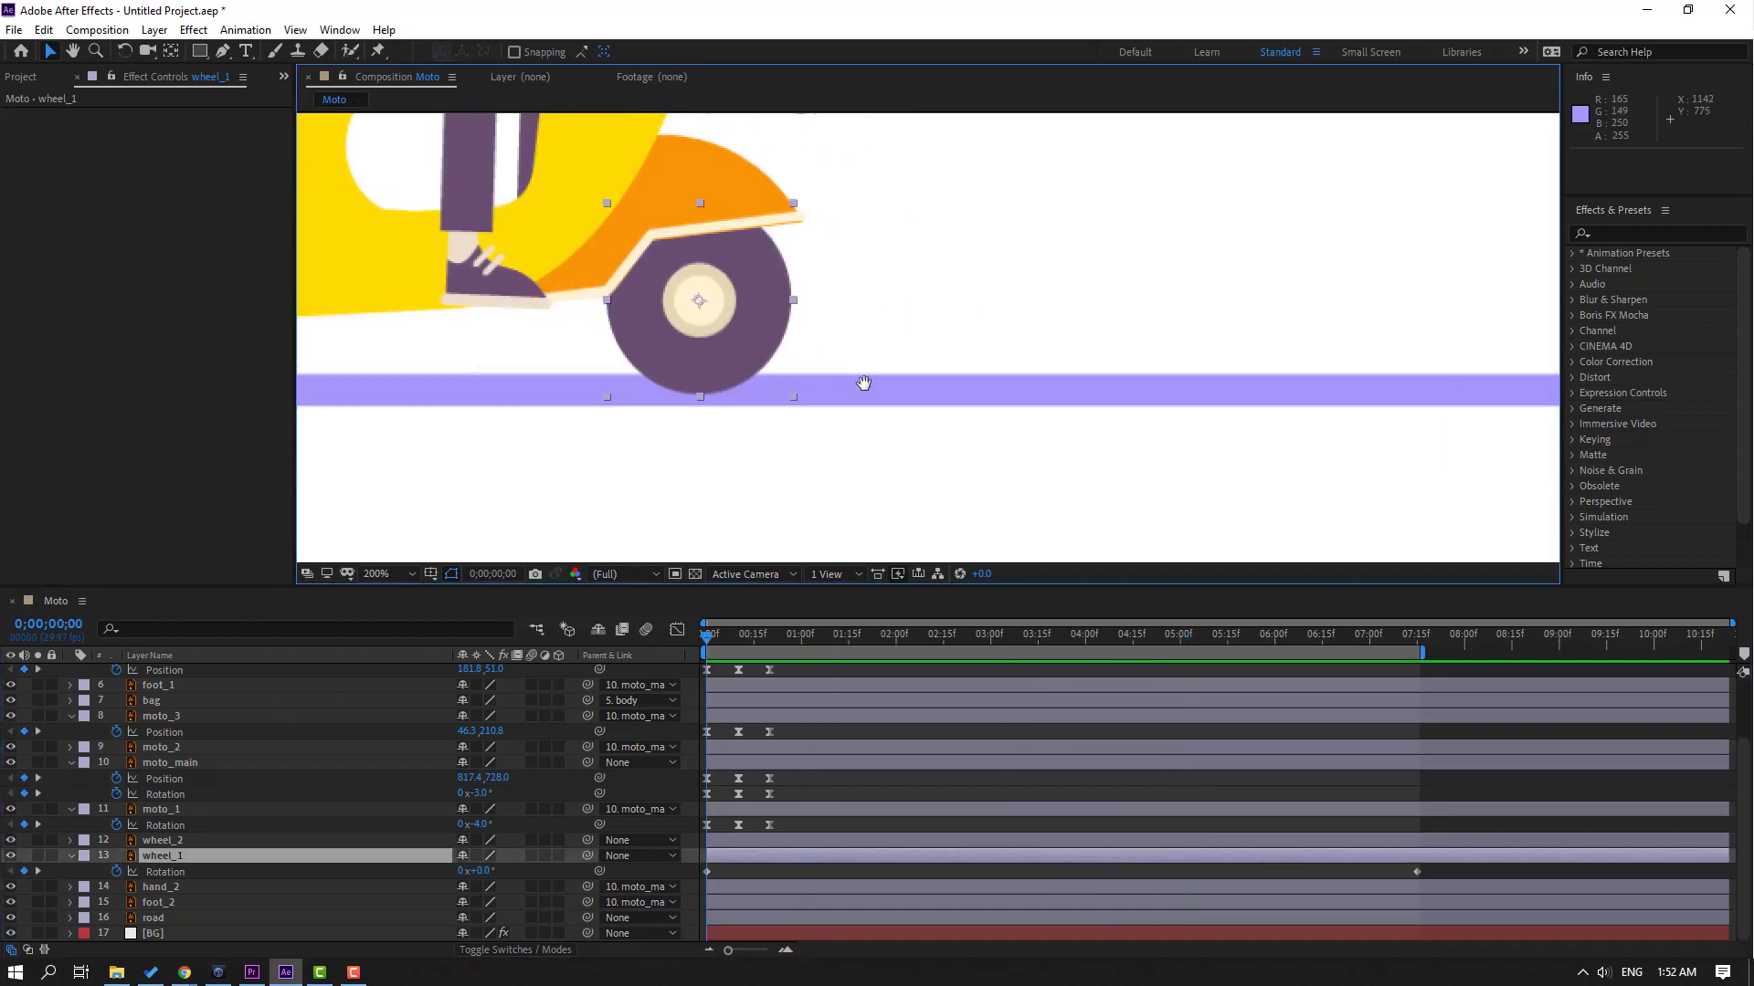
click(804, 874)
drag(194, 51, 250, 91)
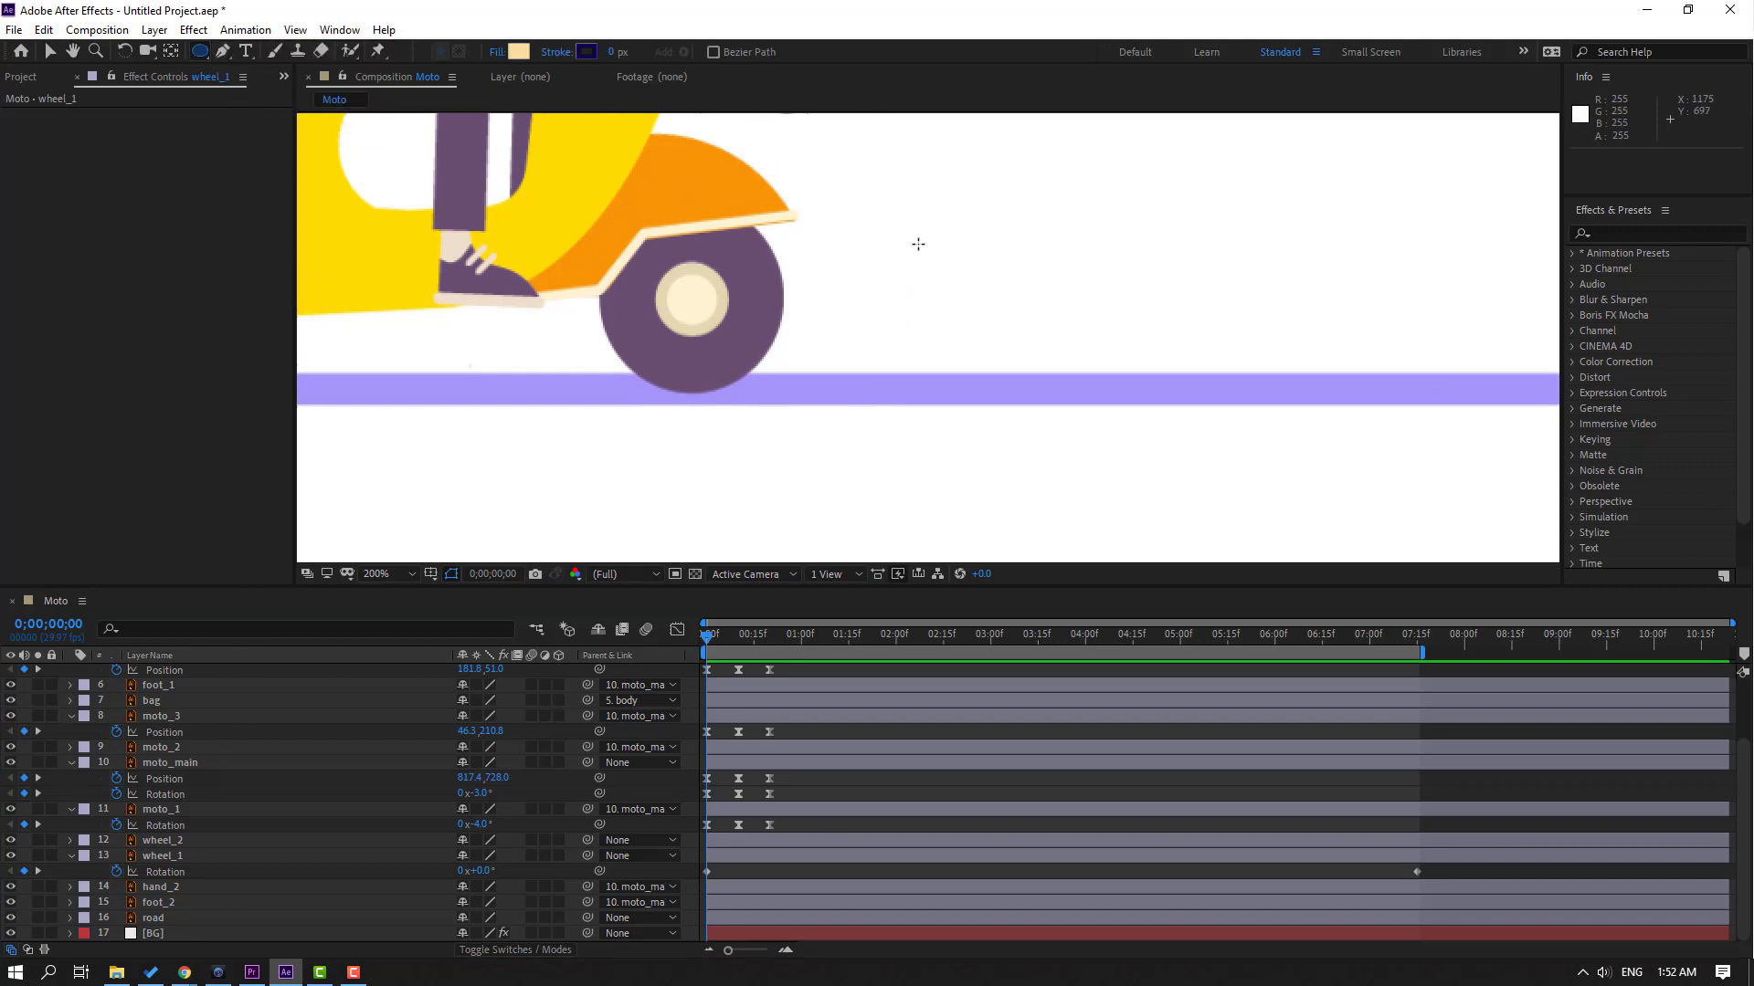
drag(897, 230, 1072, 333)
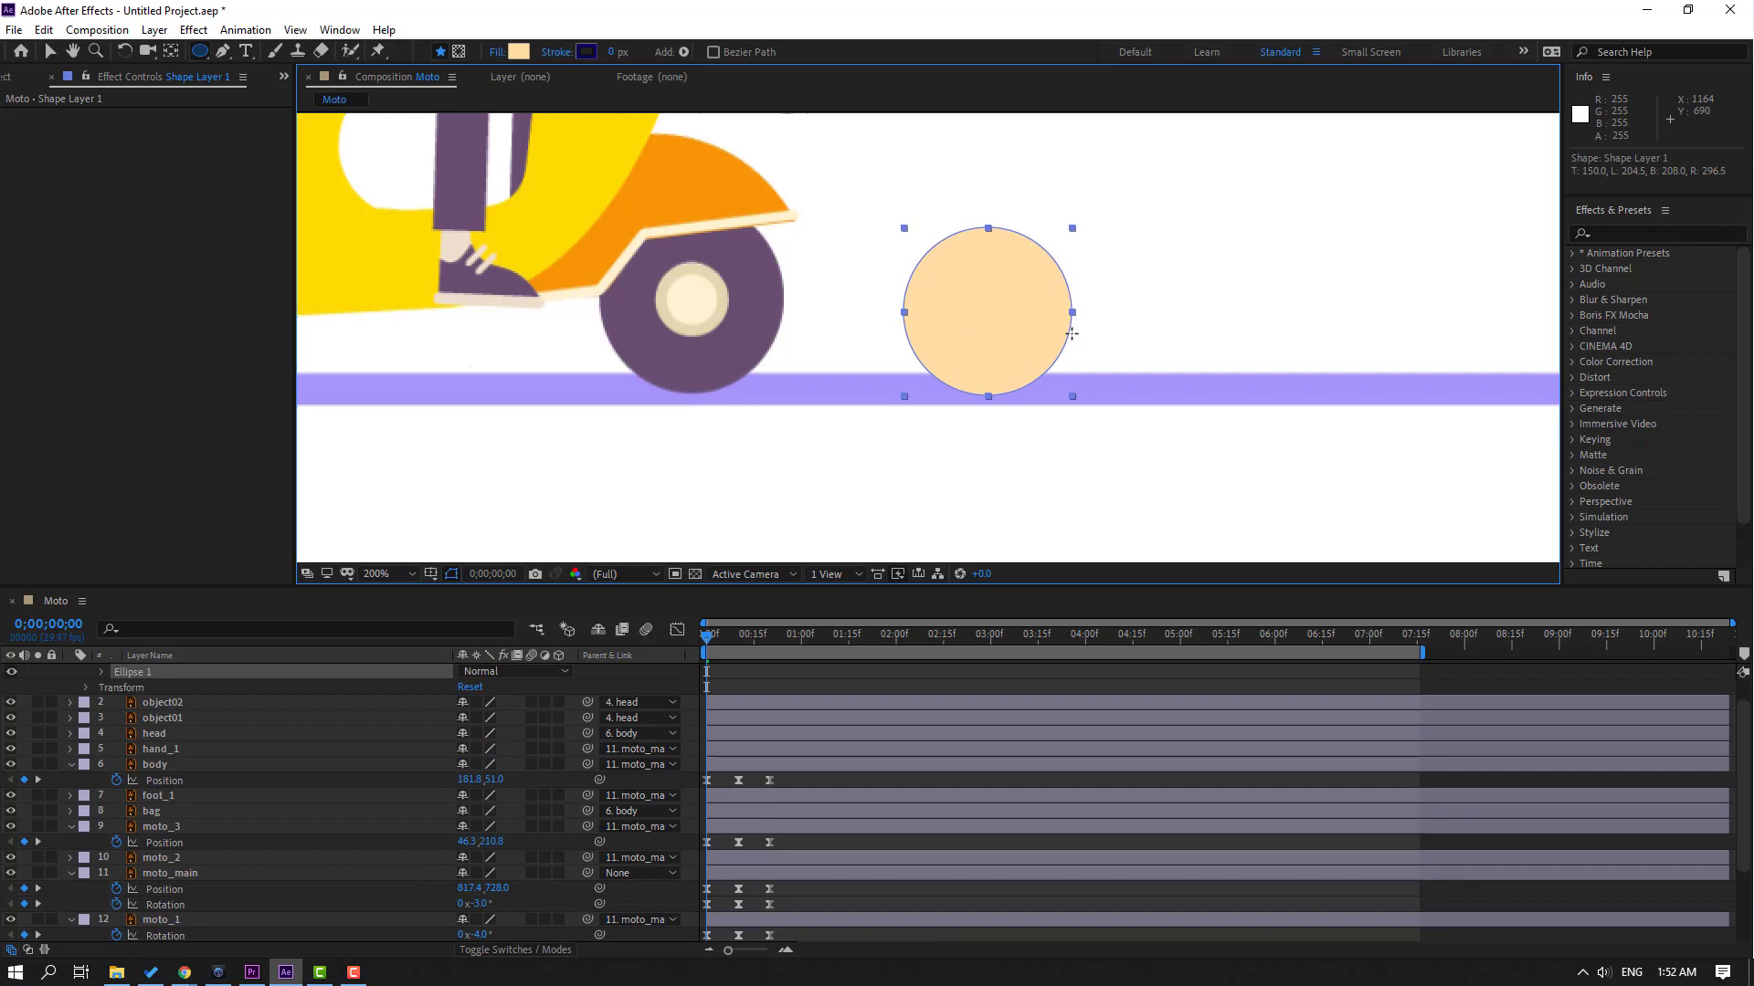
Step: Set the new circle's fill to the cream FFF2CF sampled from the front wheel's hub
click(518, 51)
click(1372, 751)
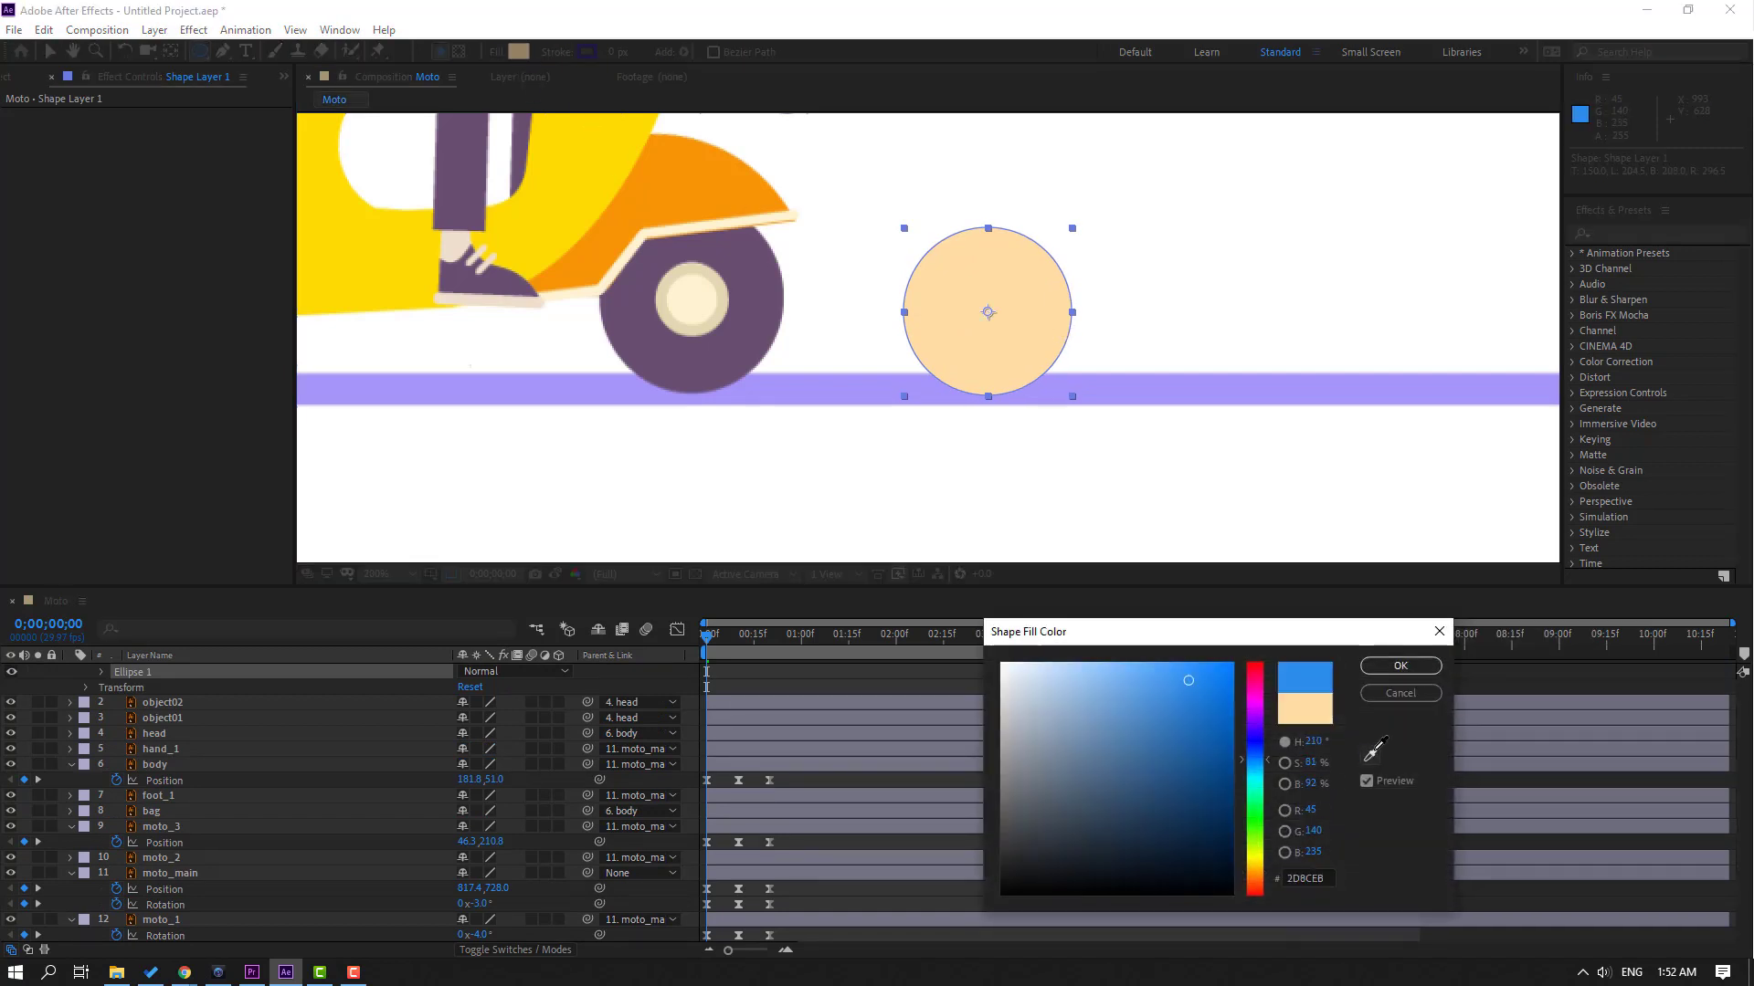
click(706, 288)
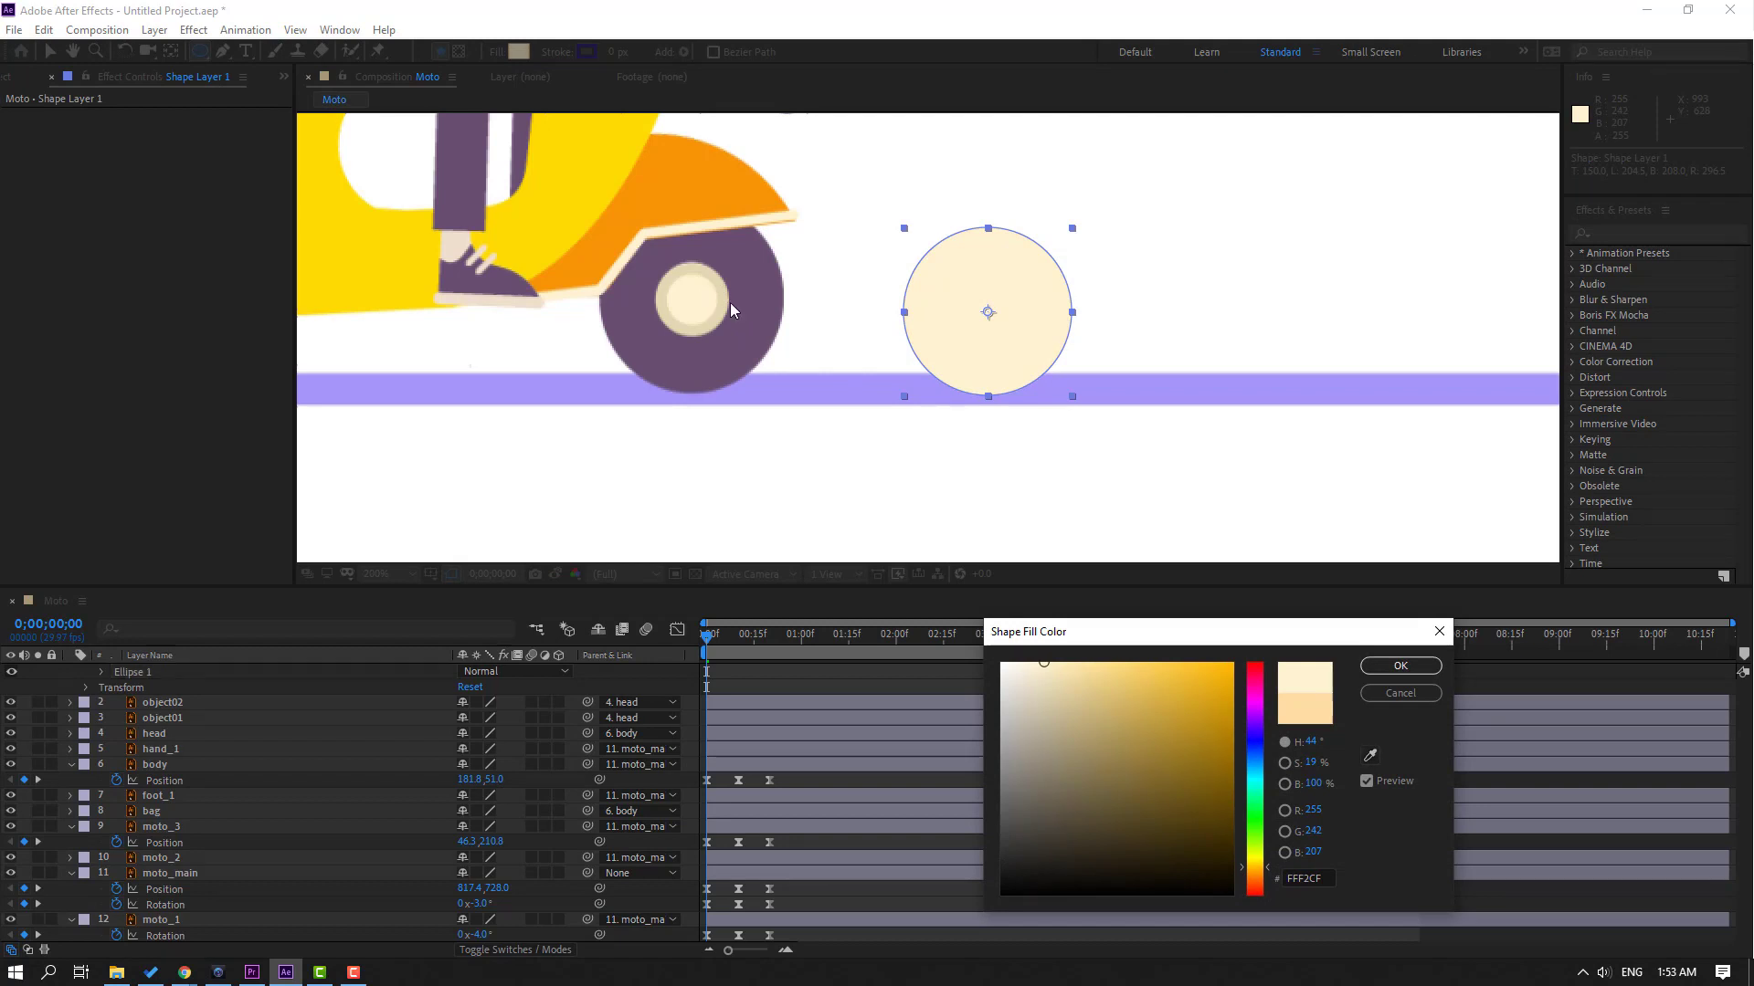
click(1398, 666)
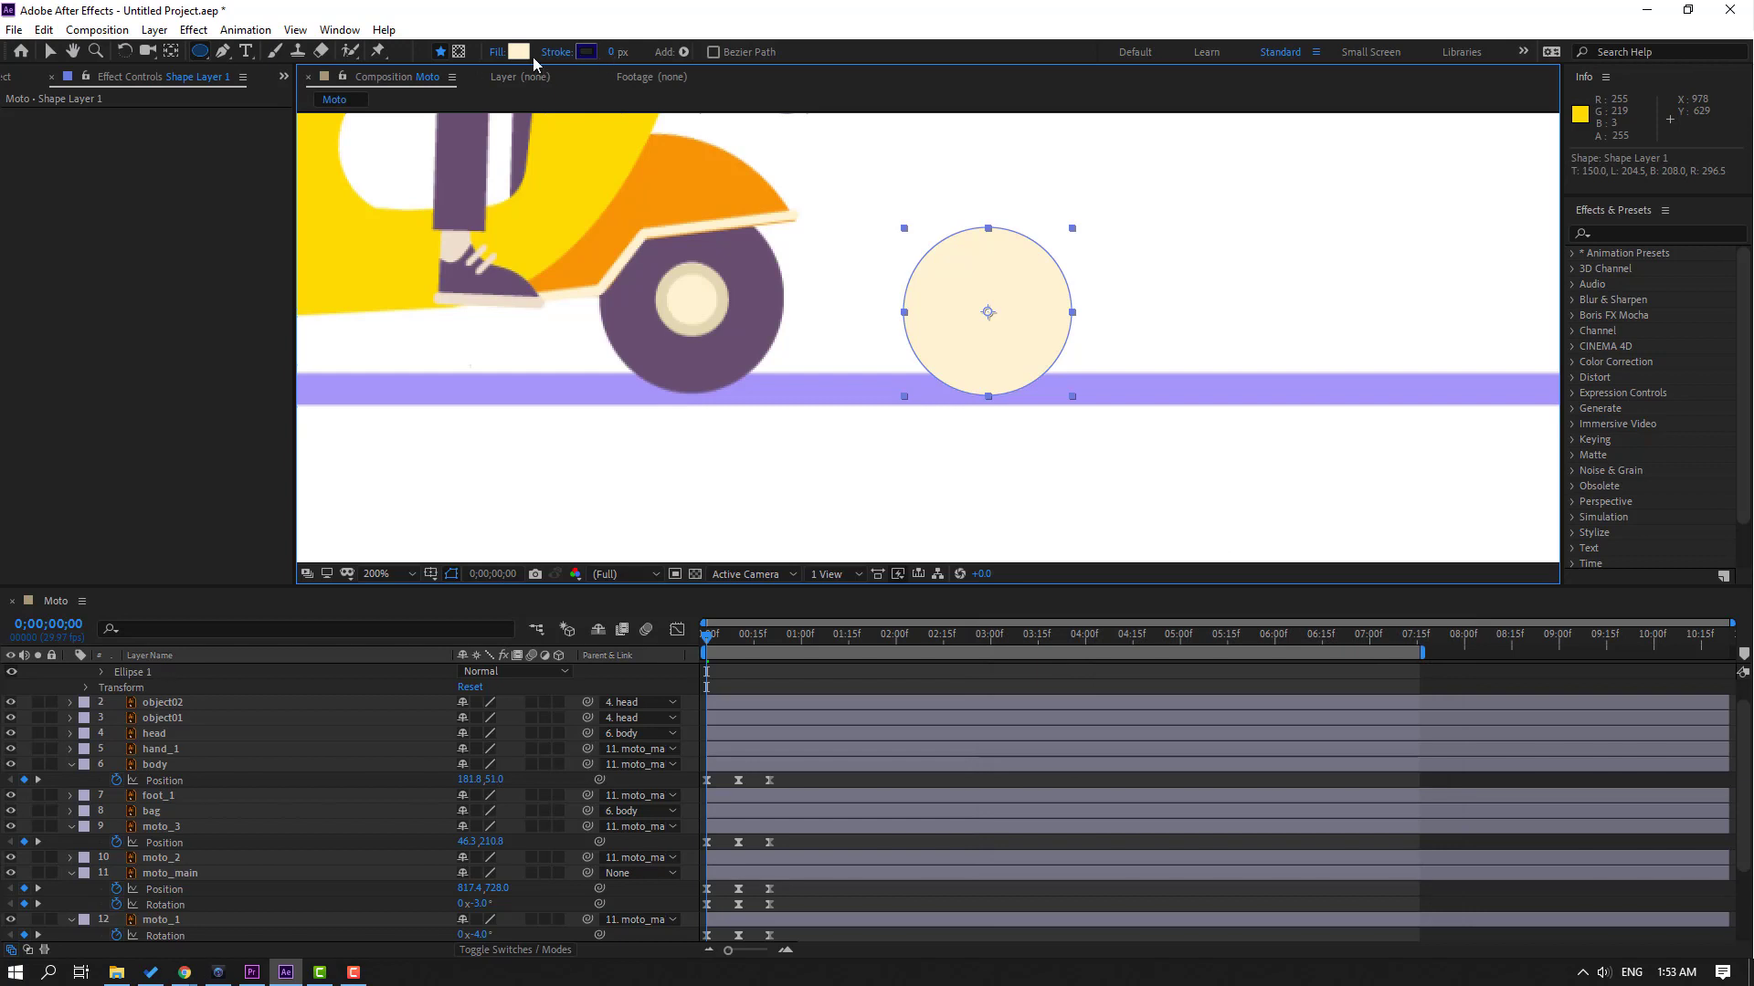
Step: Give the circle a 36 px stroke in the dark purple sampled from the front tire
drag(610, 56, 635, 44)
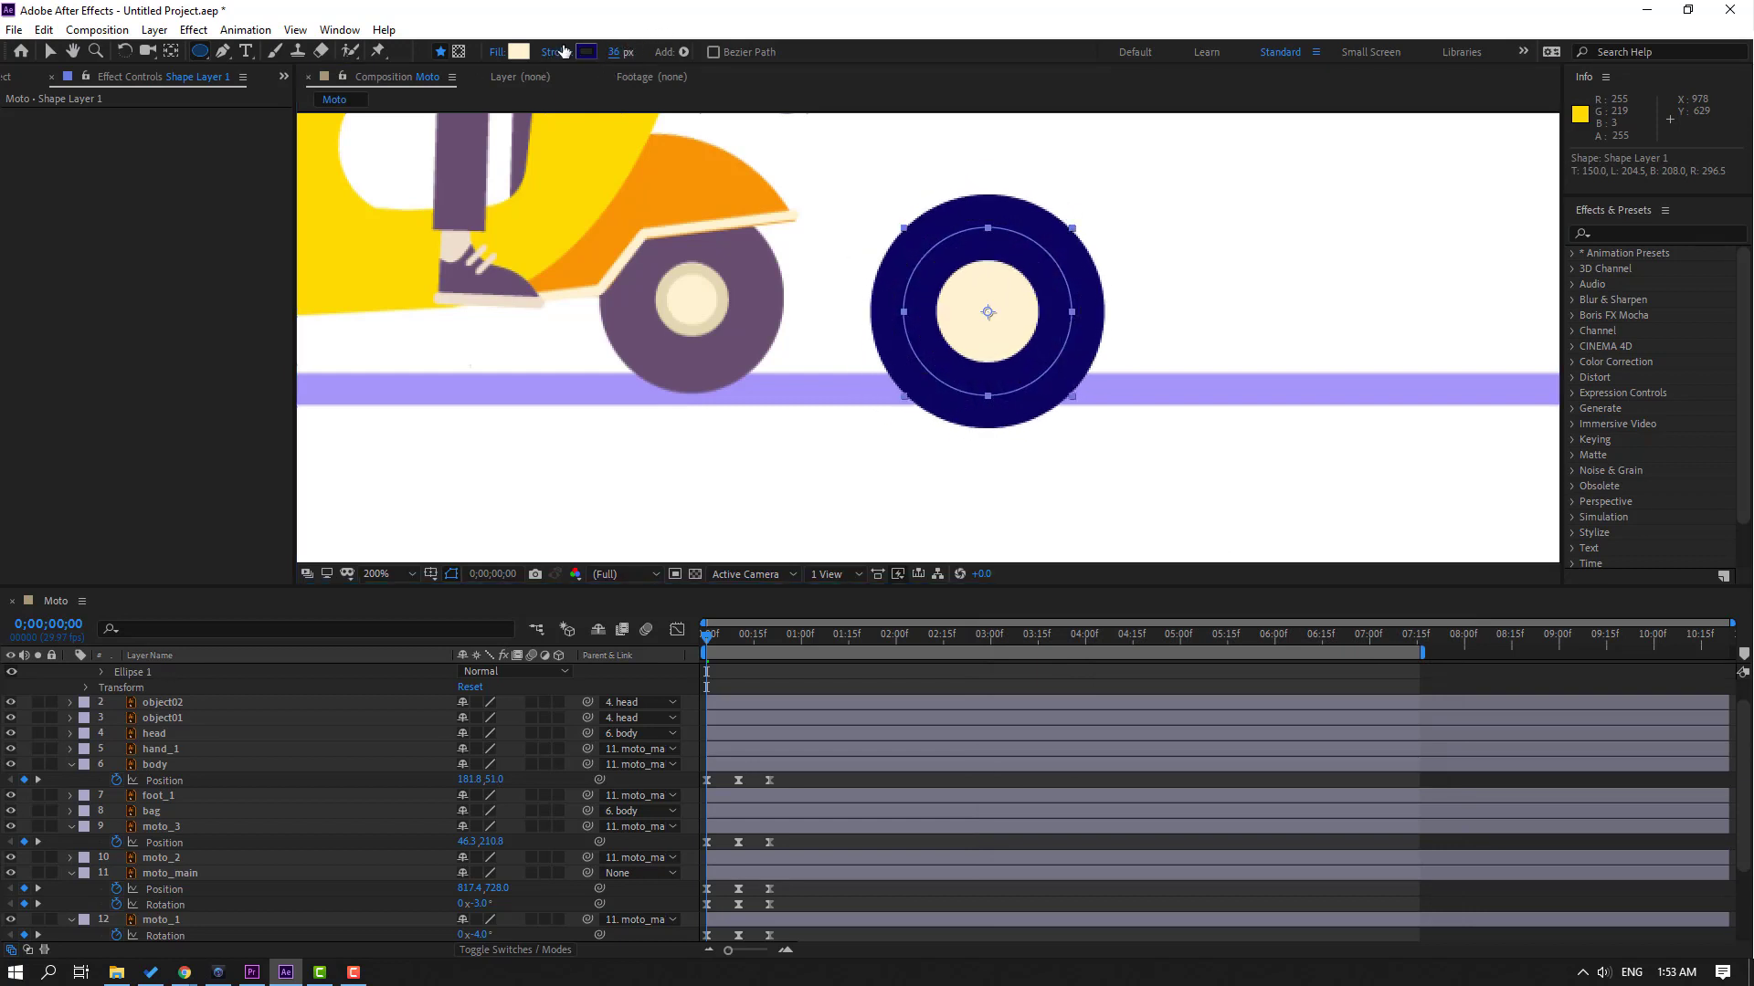
click(585, 52)
click(1370, 755)
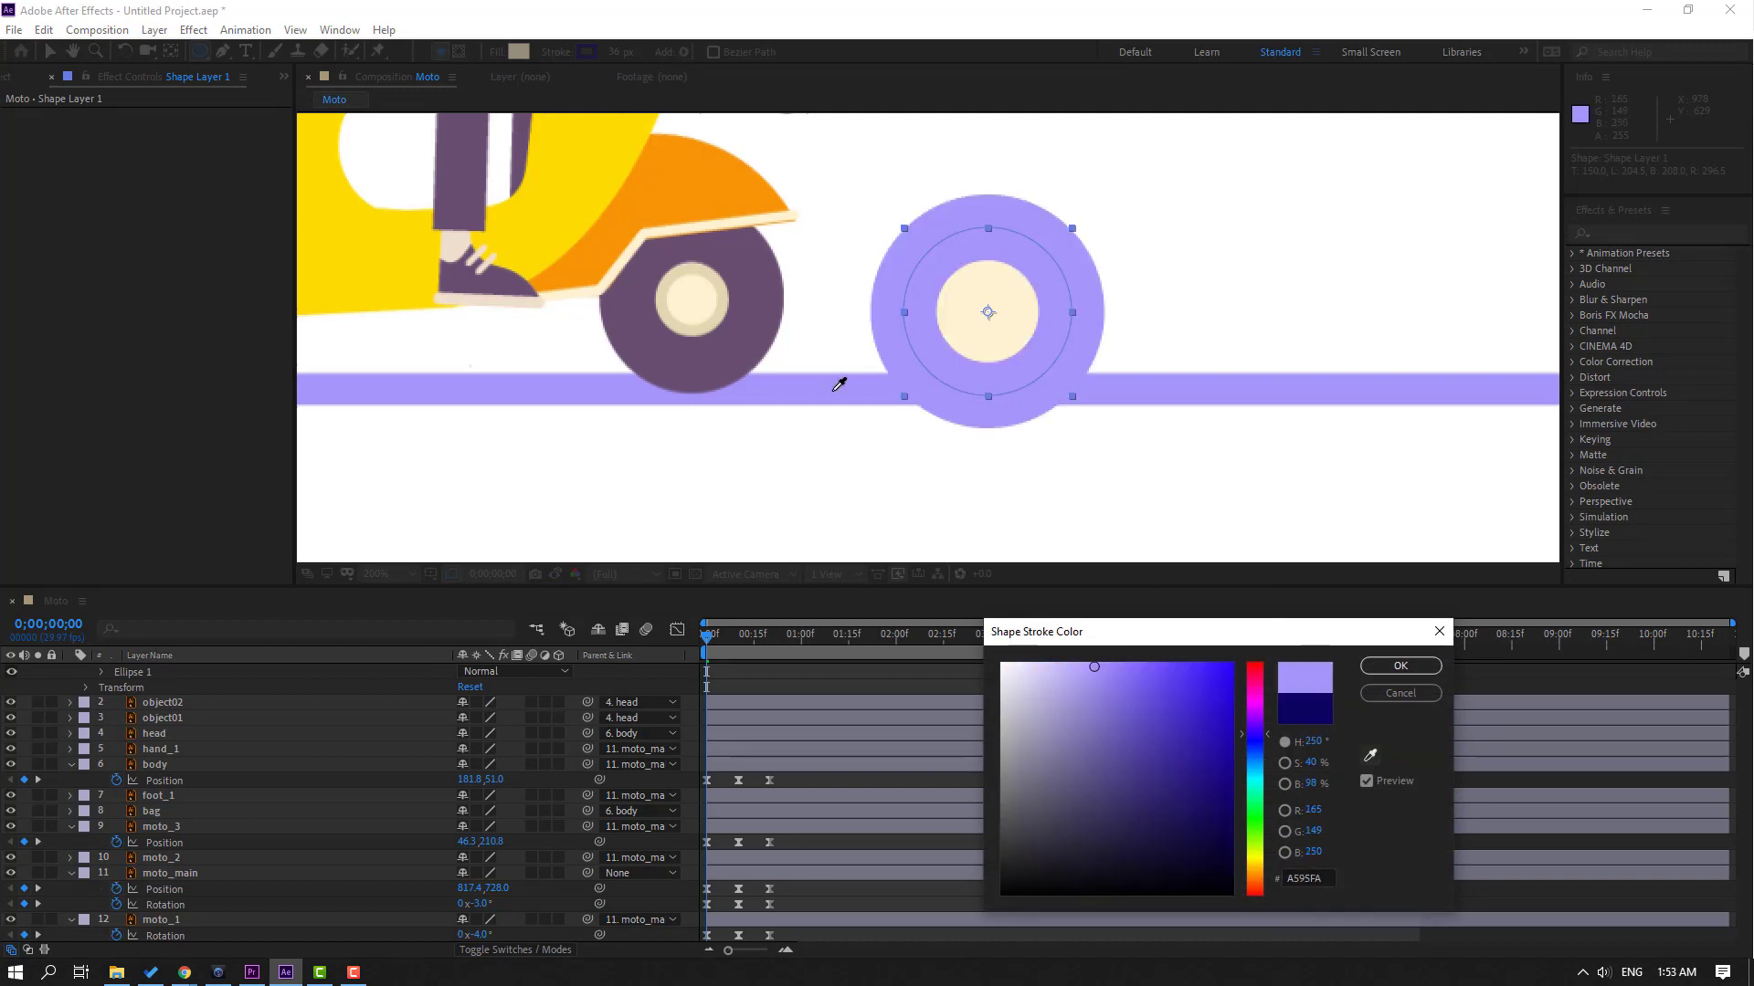
click(1399, 667)
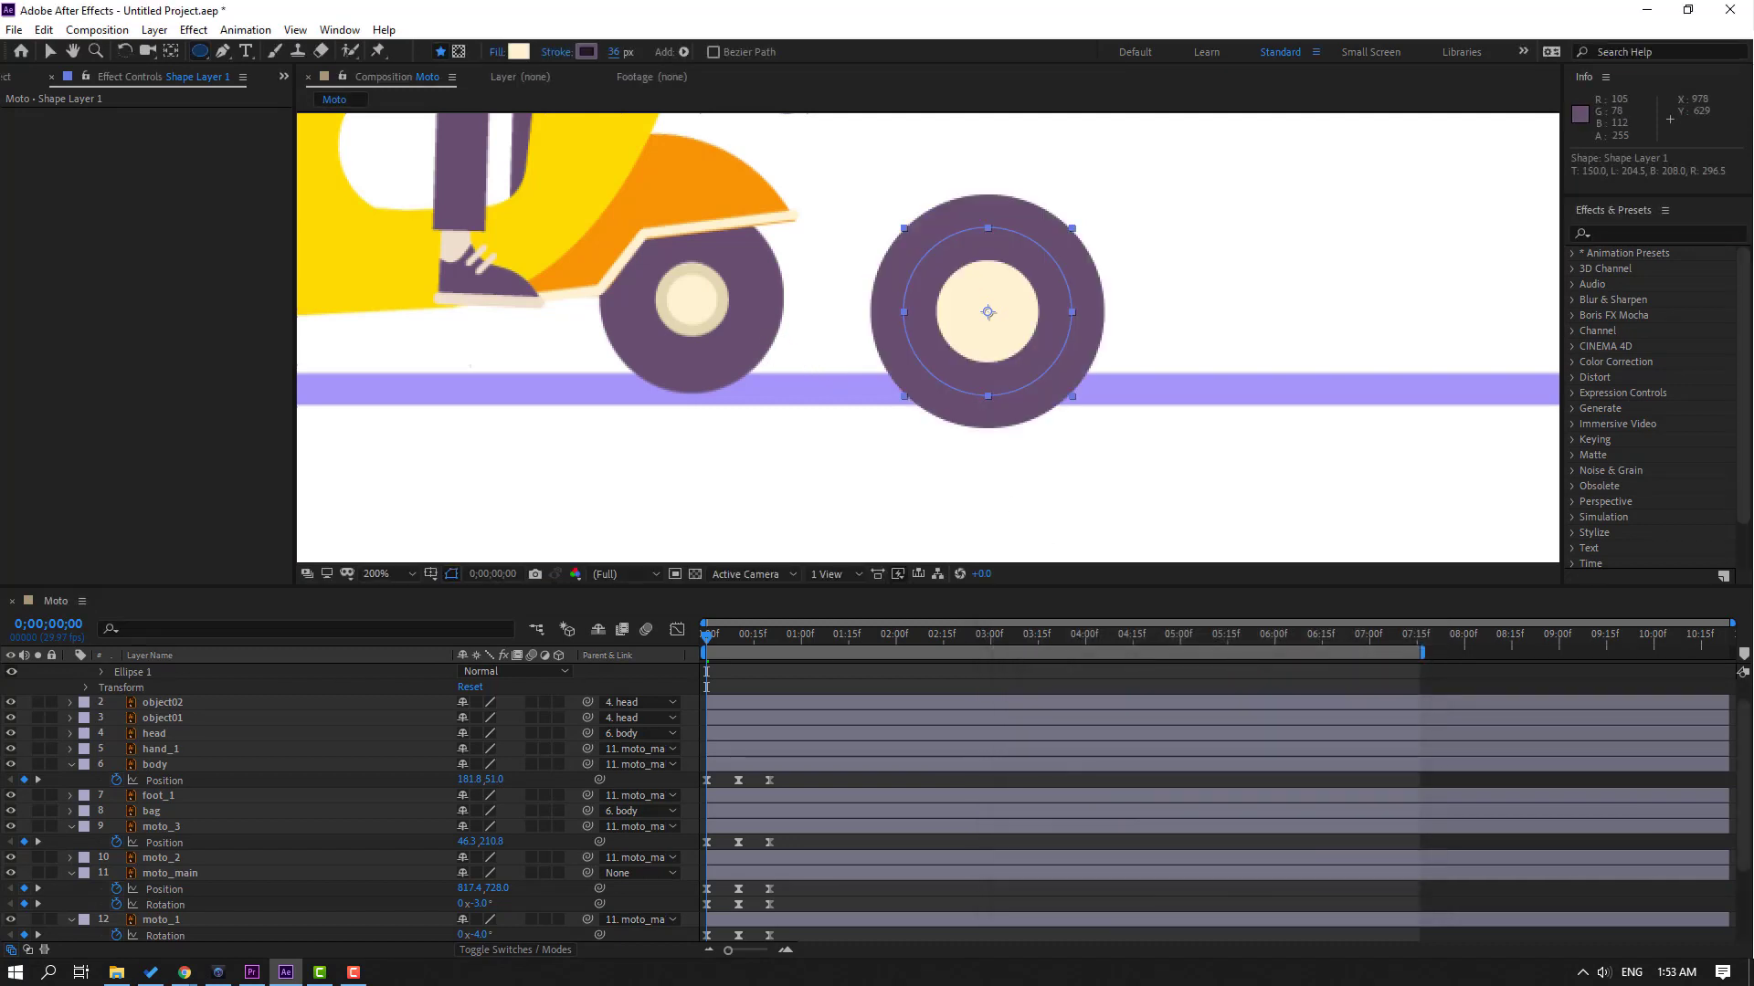
Step: Scale the new wheel shape layer down to 73% and widen its stroke to 42 px
scroll(254, 766, up, 1)
click(173, 675)
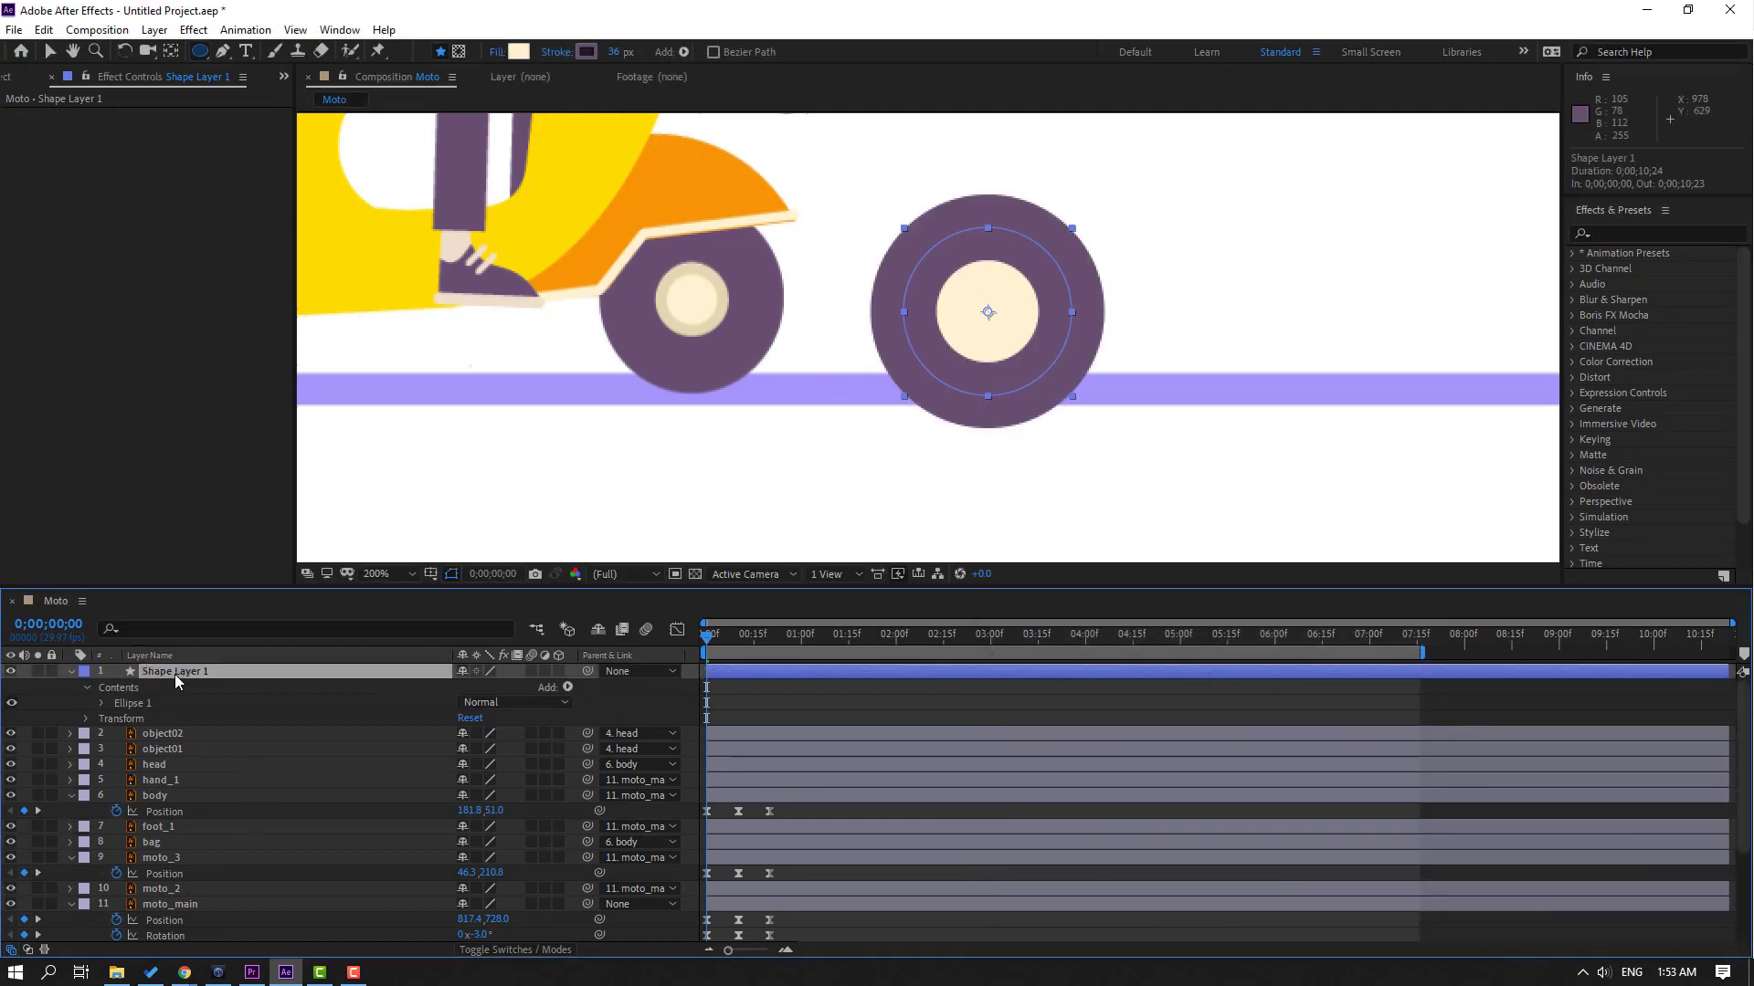
key(s)
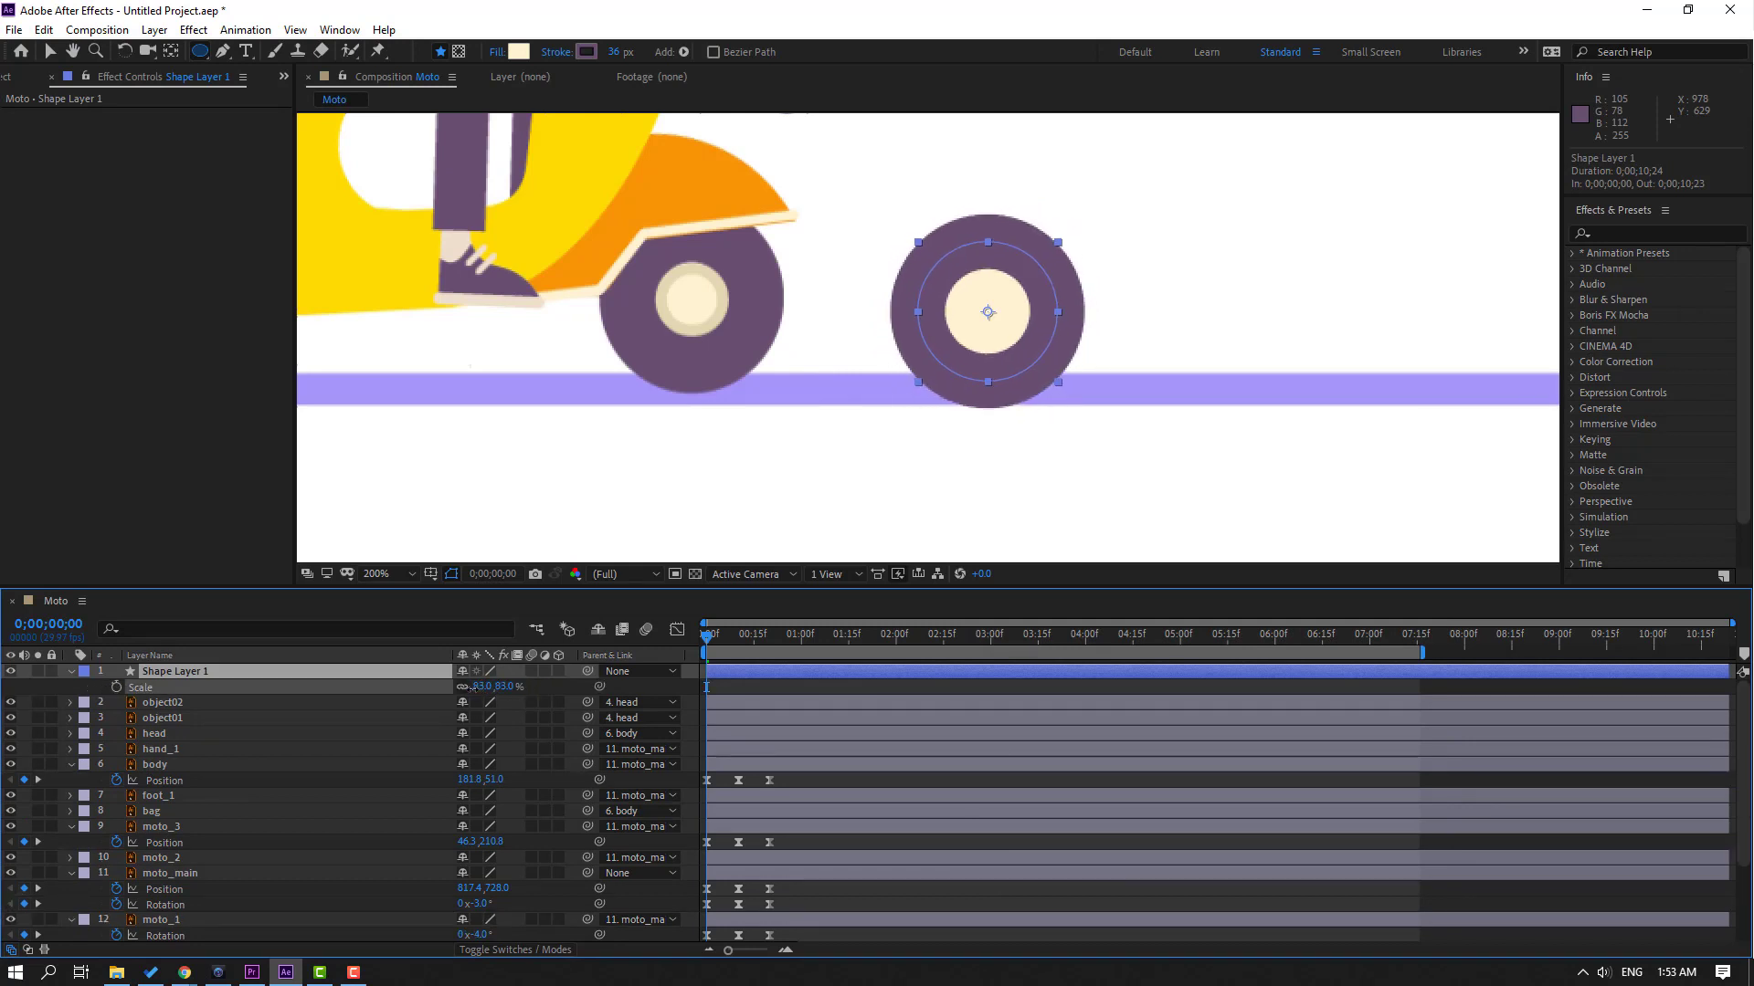
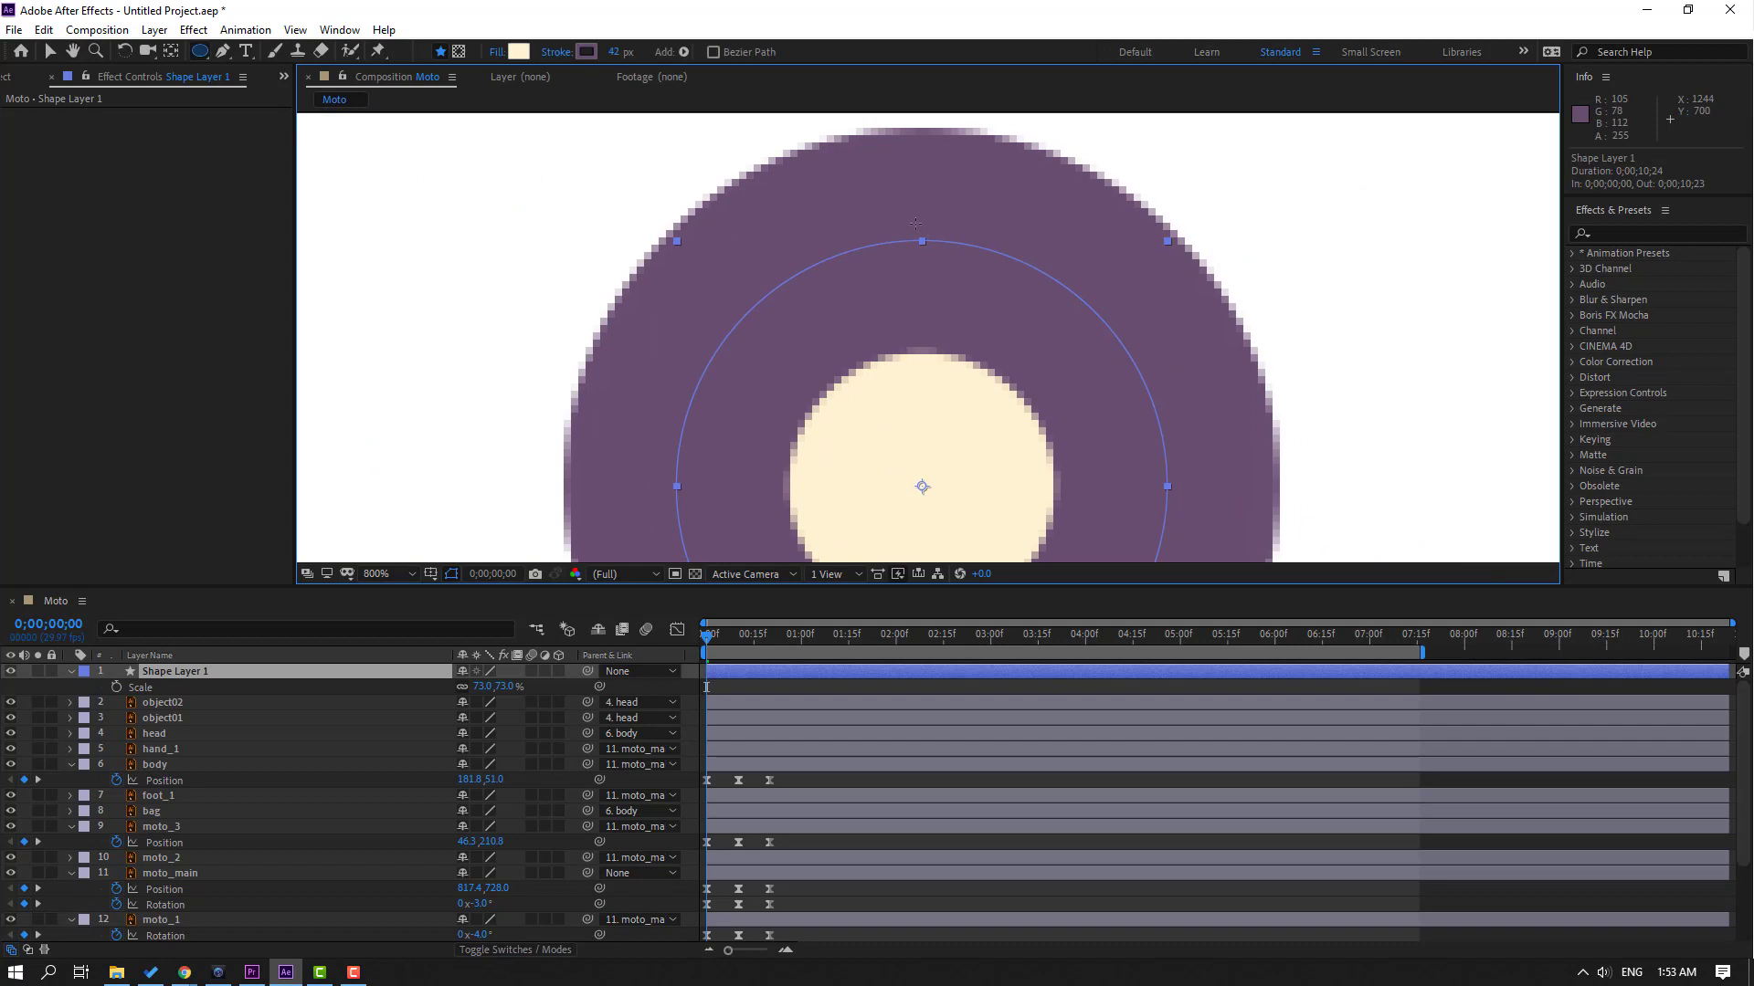
Step: Add a tiny cream circle at the top of the tire in the same shape layer, with a stroke width of 0 px
drag(910, 222, 936, 252)
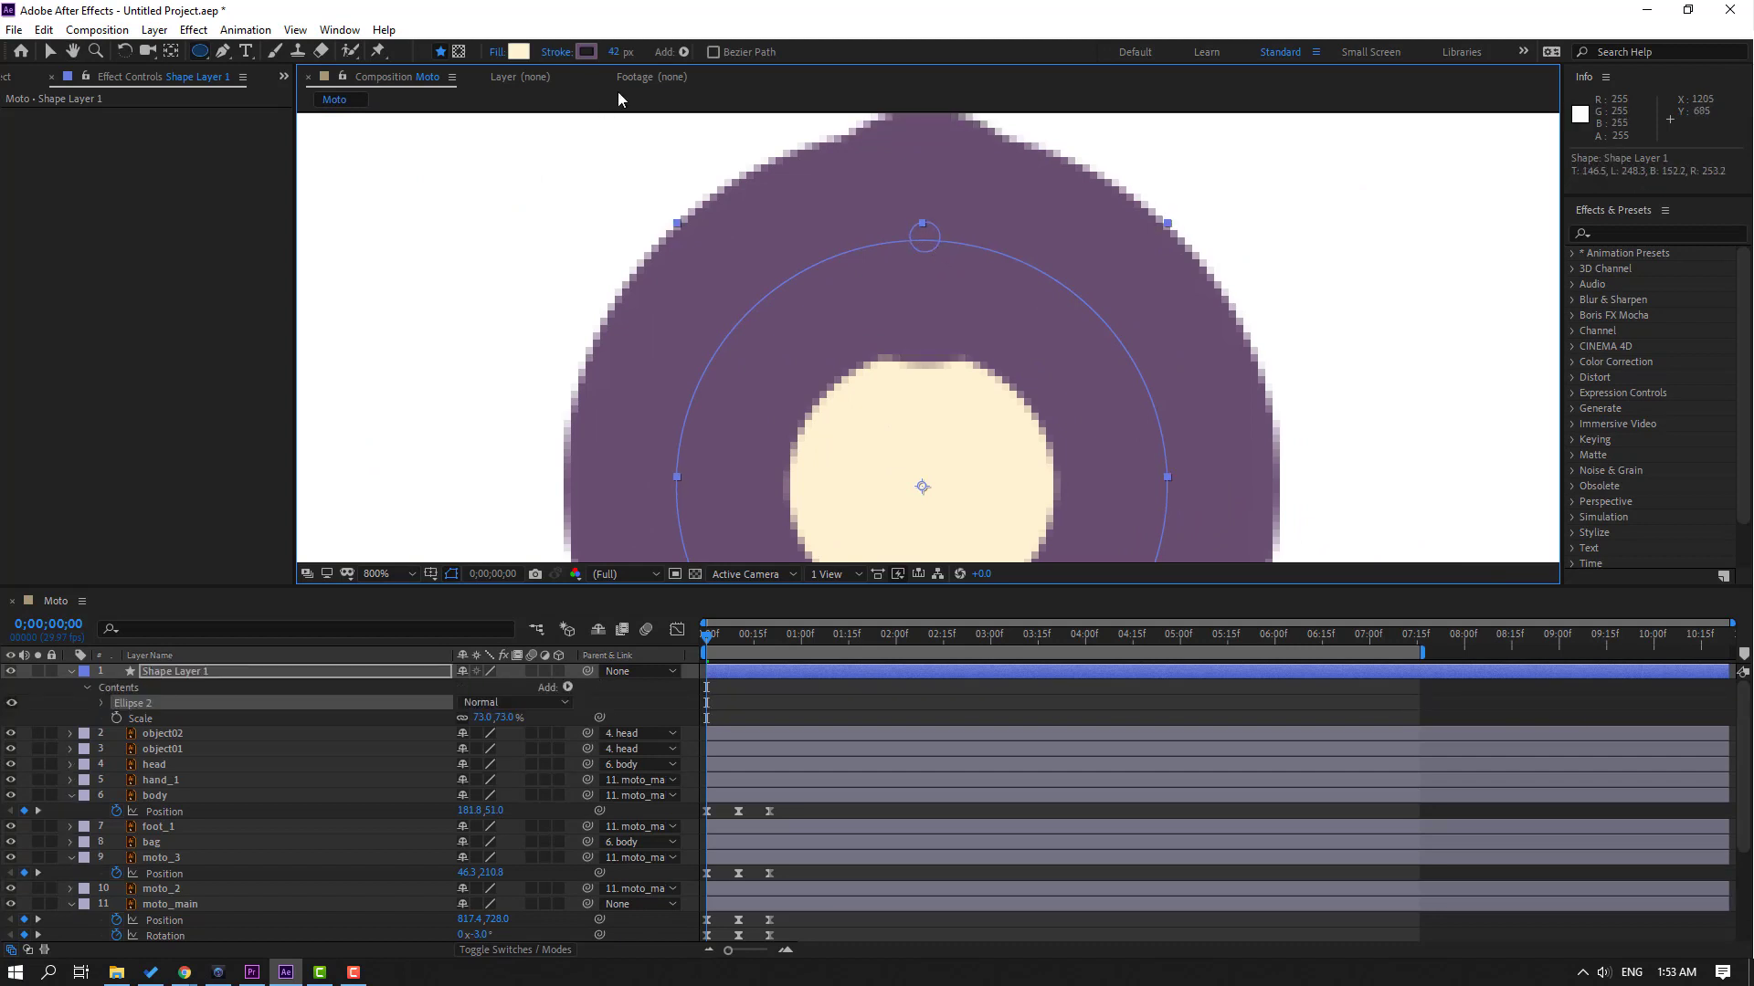
click(610, 56)
text(0)
key(Return)
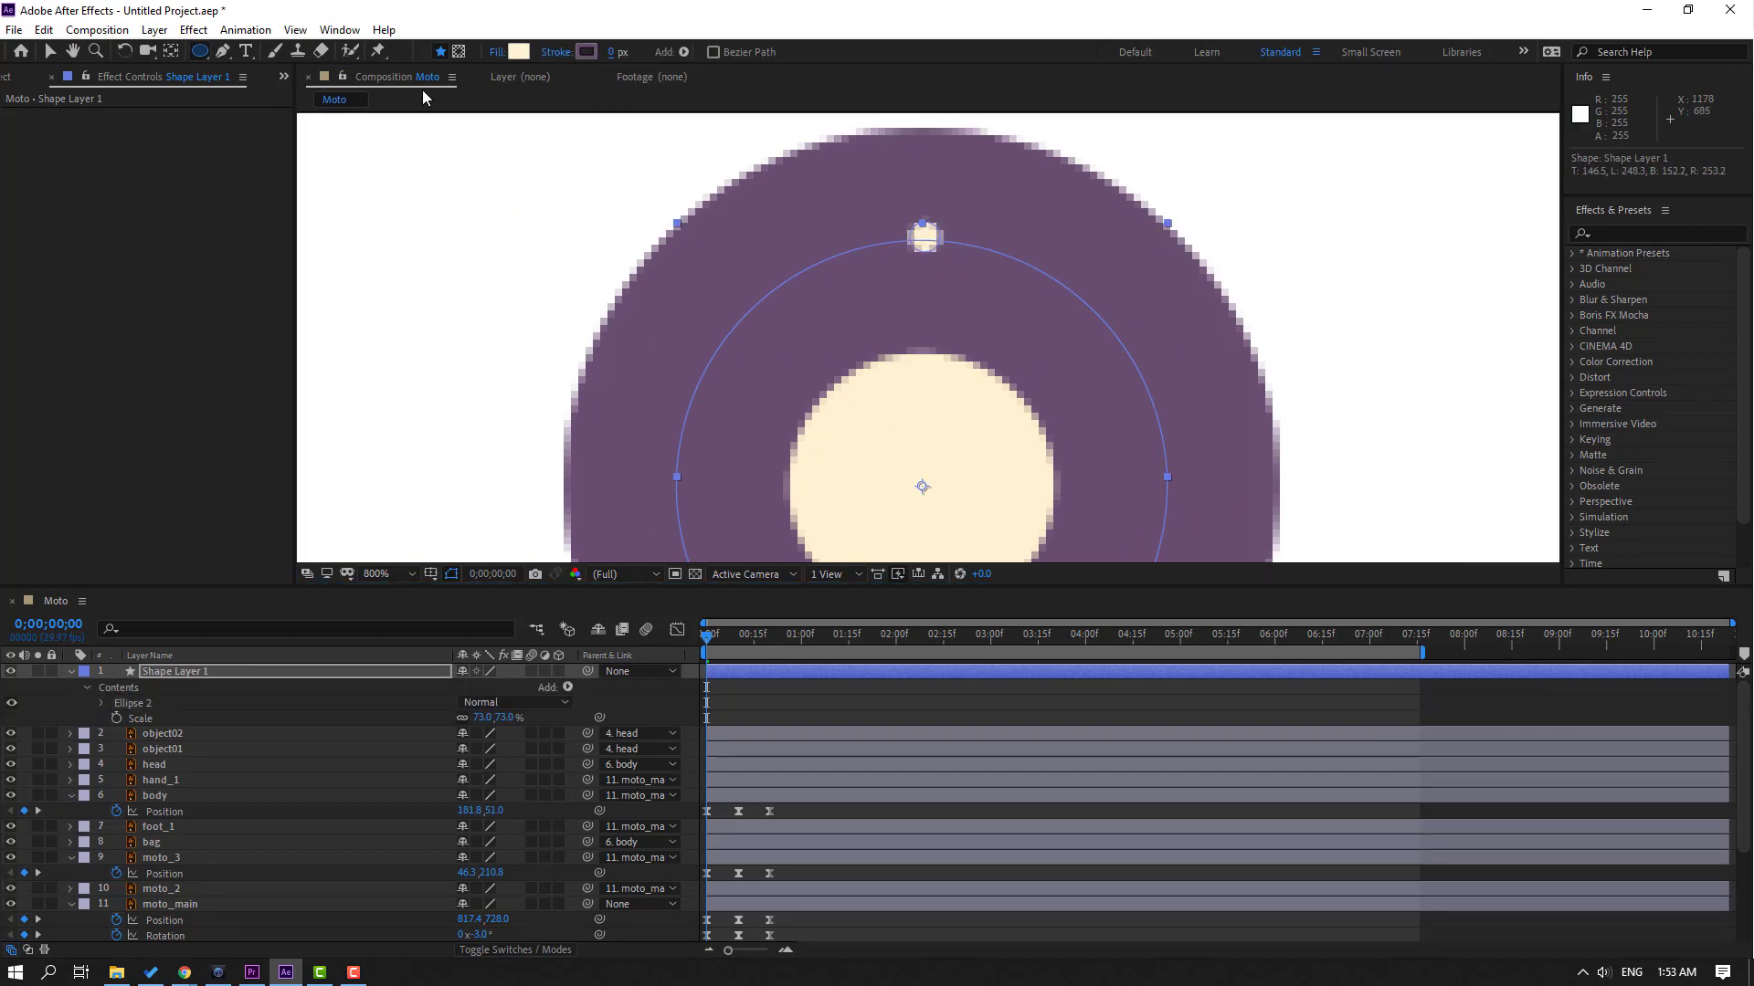
key(v)
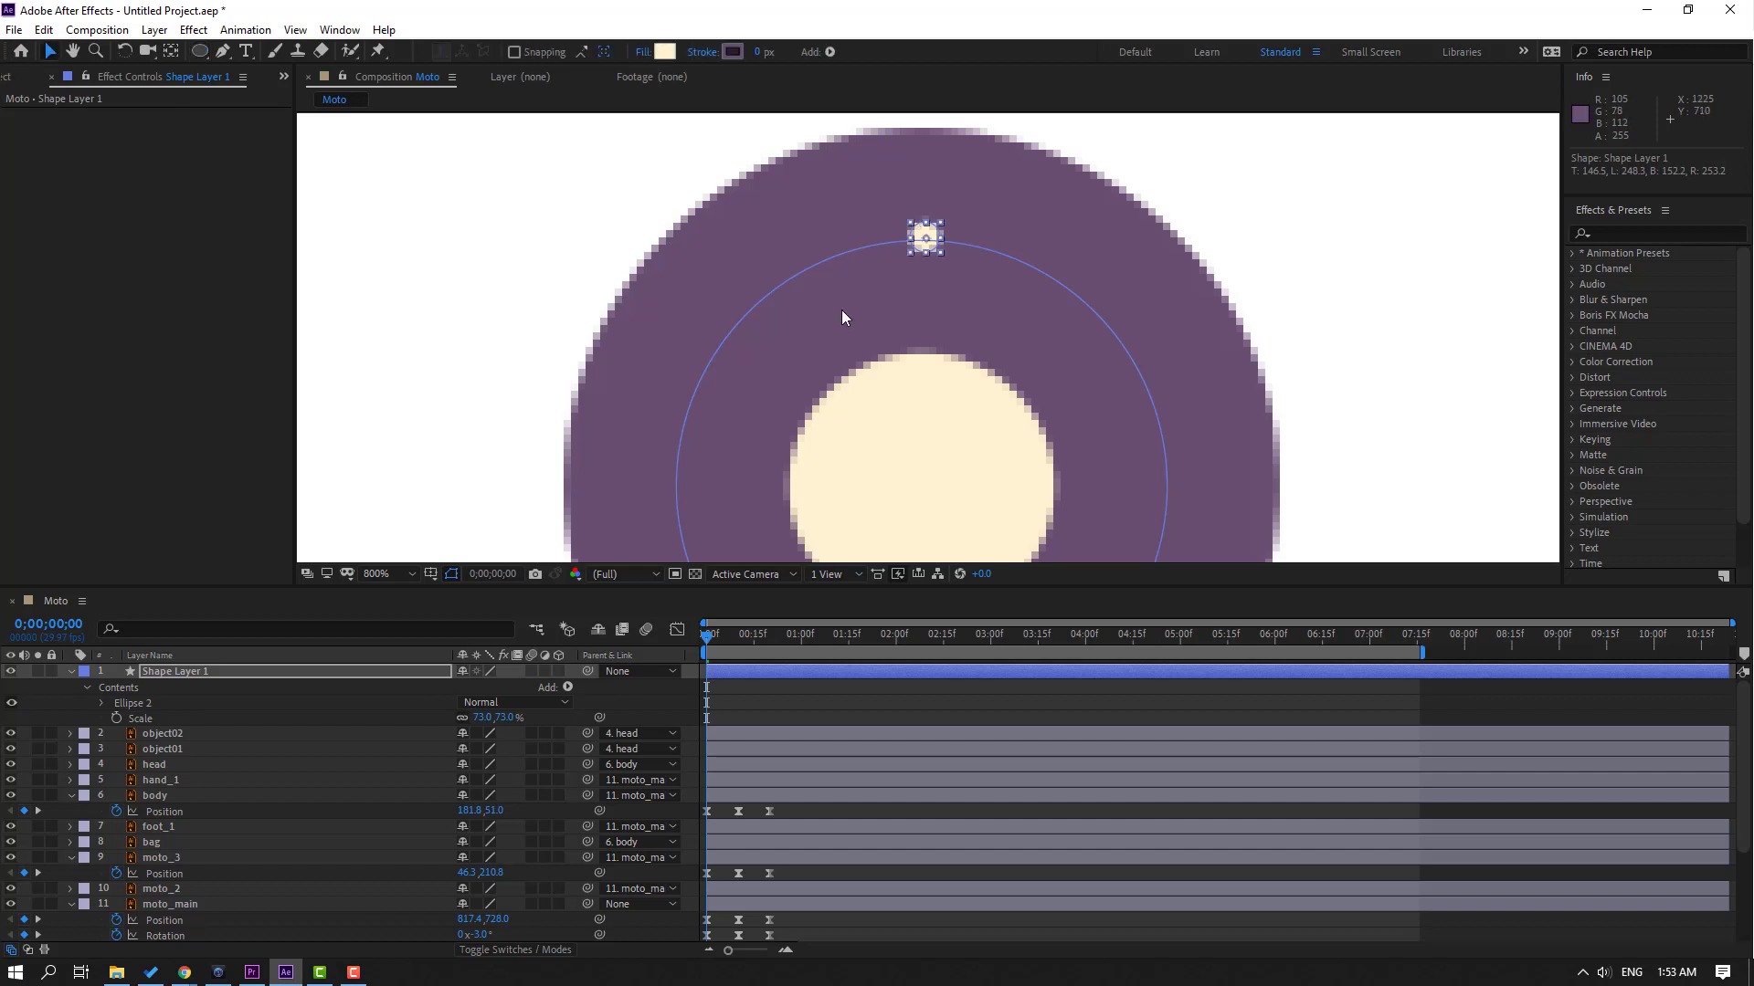
scroll(839, 309, down, 4)
click(800, 705)
scroll(912, 285, up, 4)
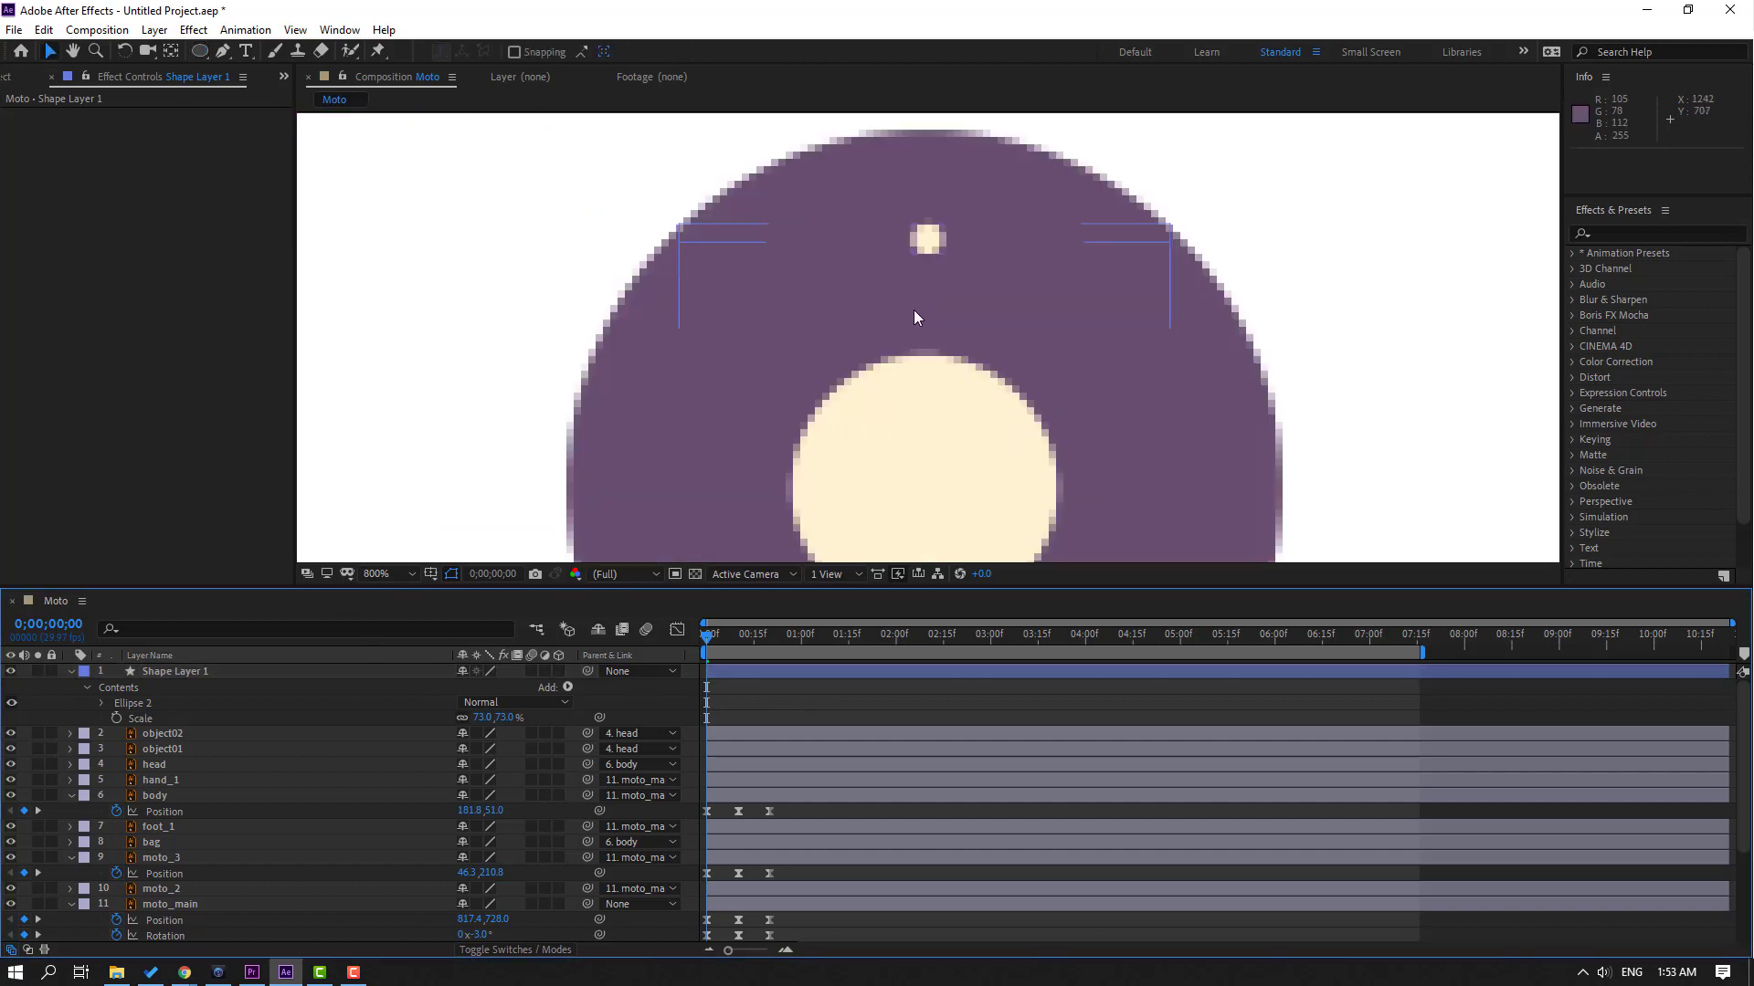
Step: Duplicate the small dot three times and place the copies at the left, bottom and right of the tire
click(135, 705)
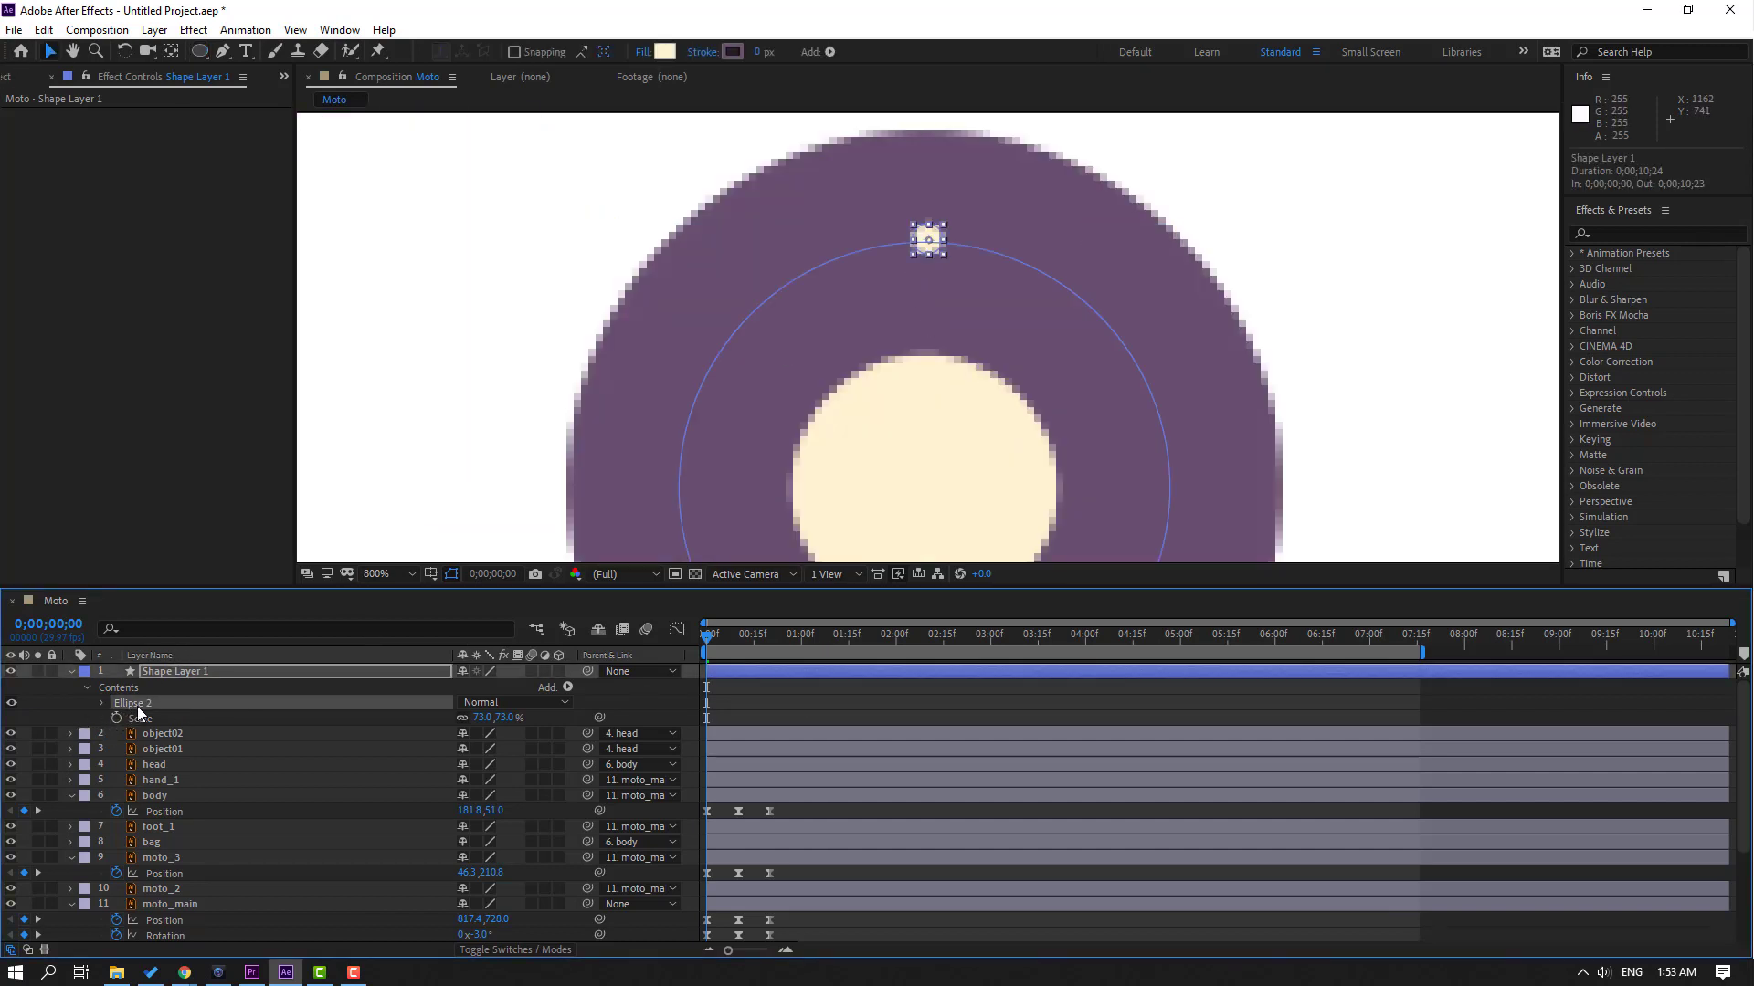
key(ctrl+d)
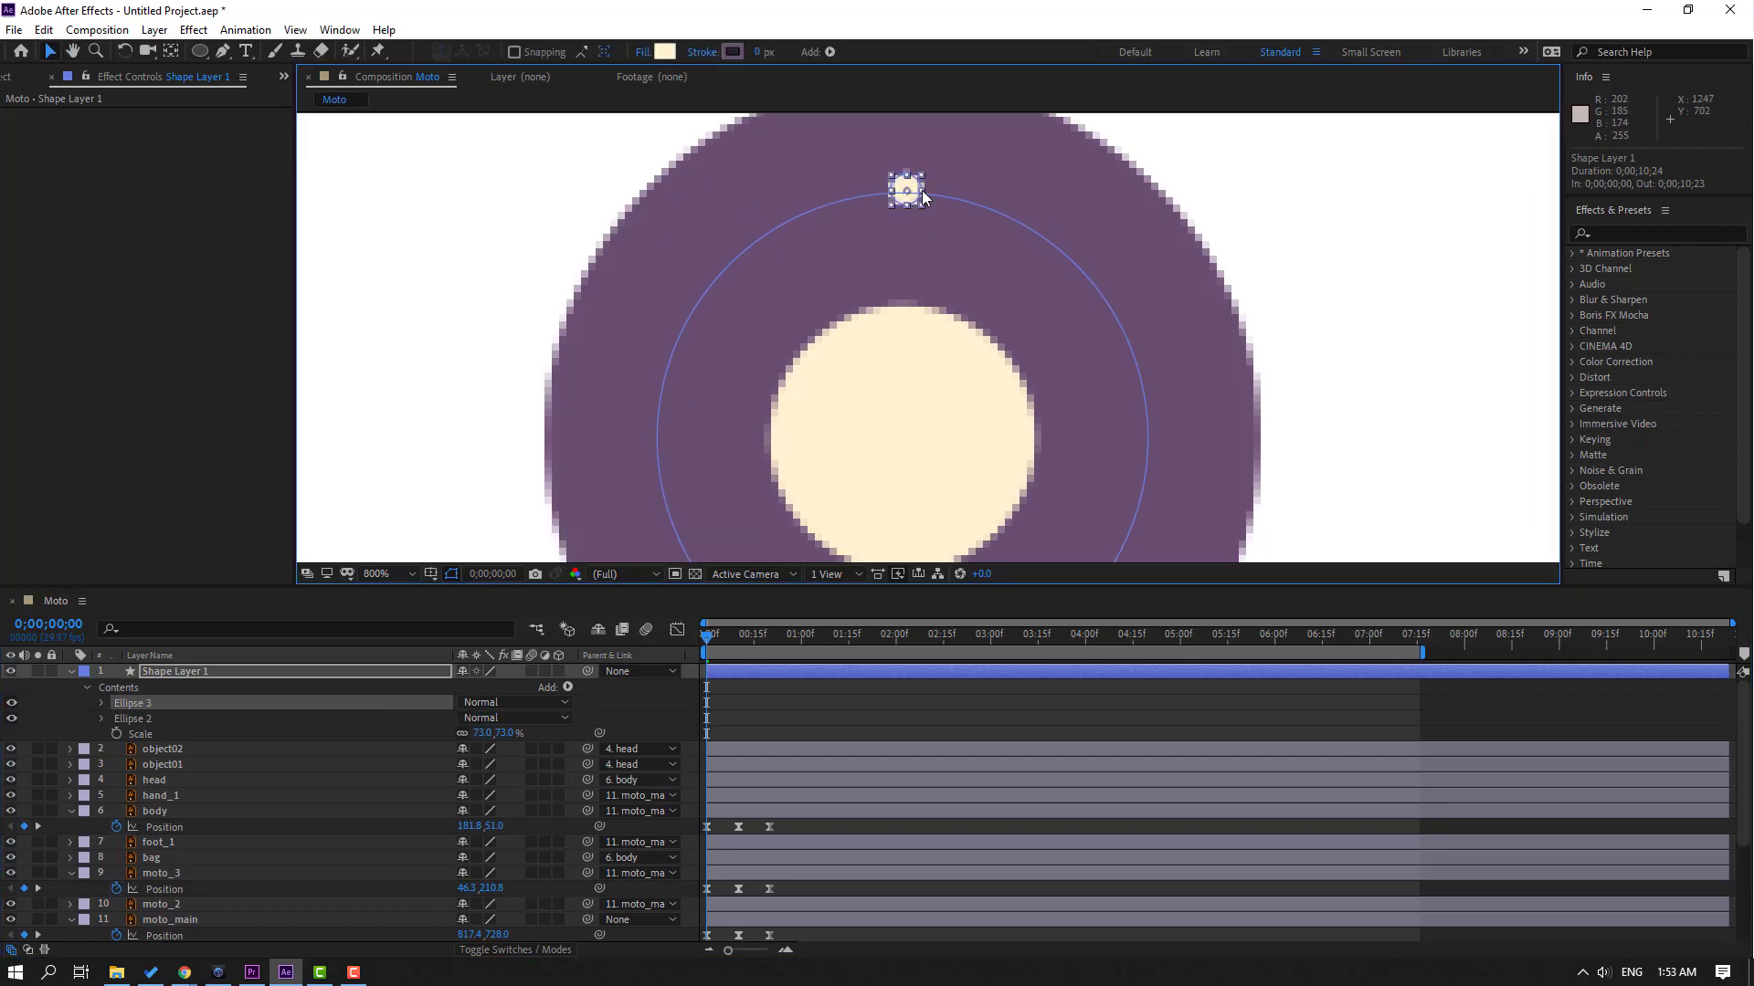
drag(909, 196, 661, 457)
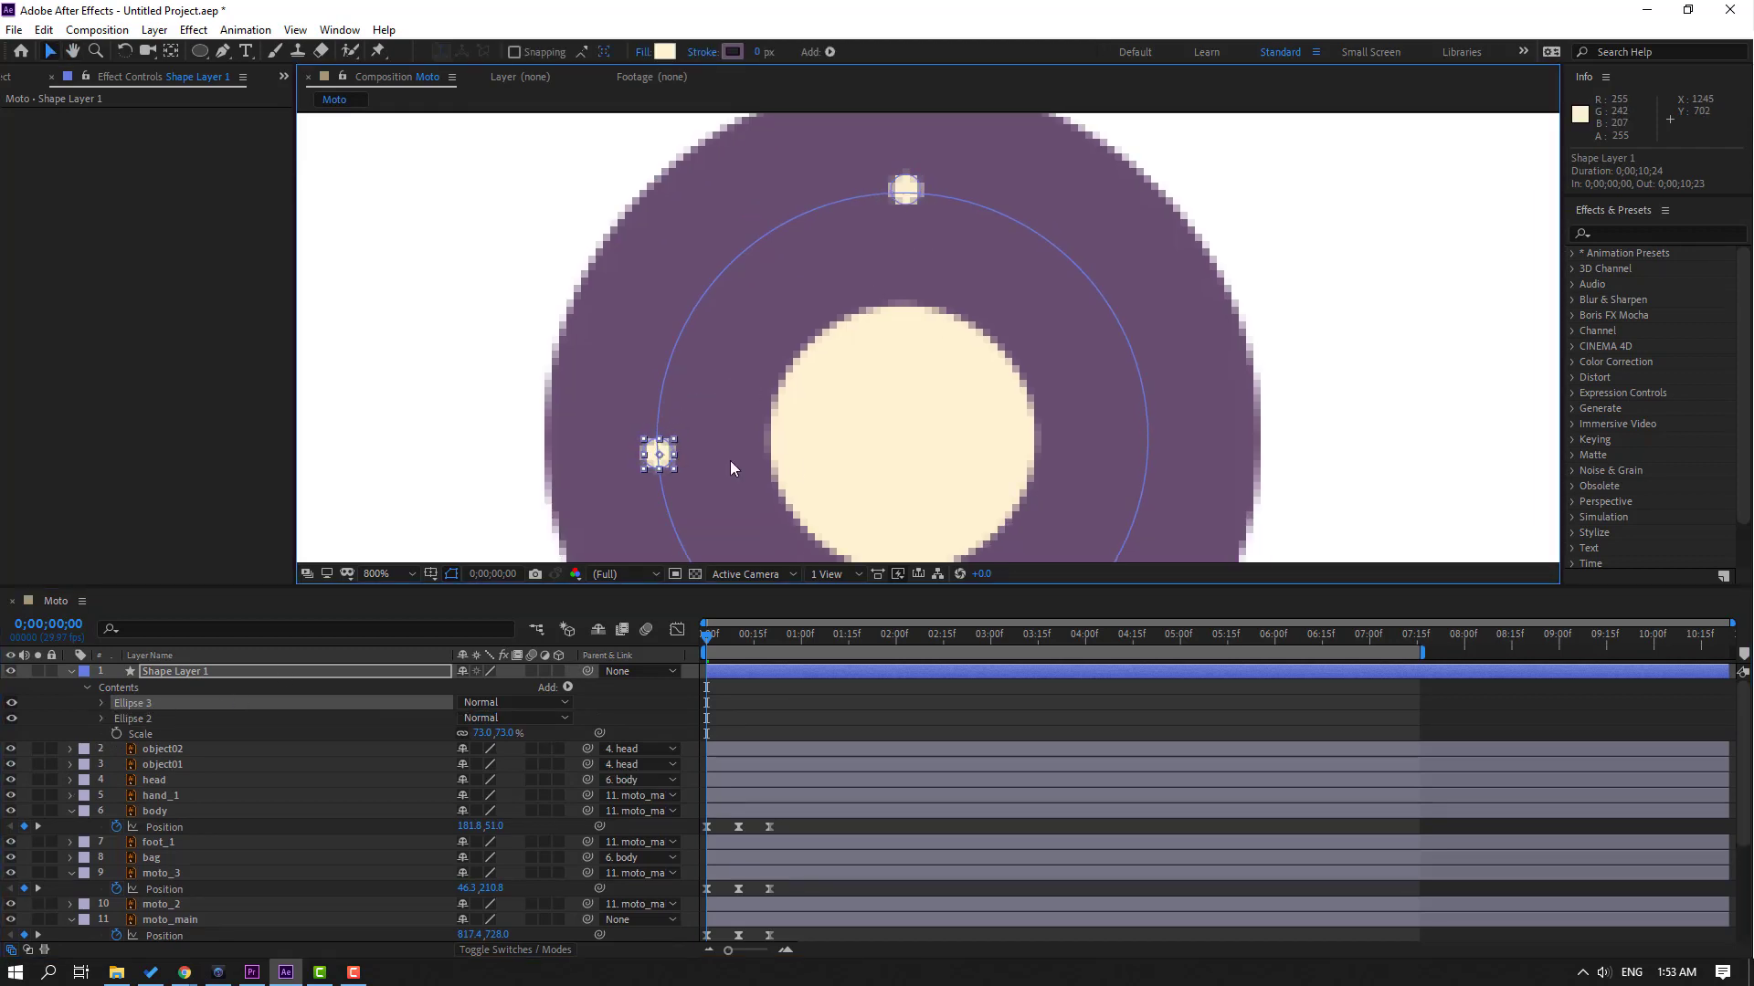
key(ctrl+d)
drag(553, 321, 1038, 315)
key(ctrl+d)
key(comma)
key(comma)
key(comma)
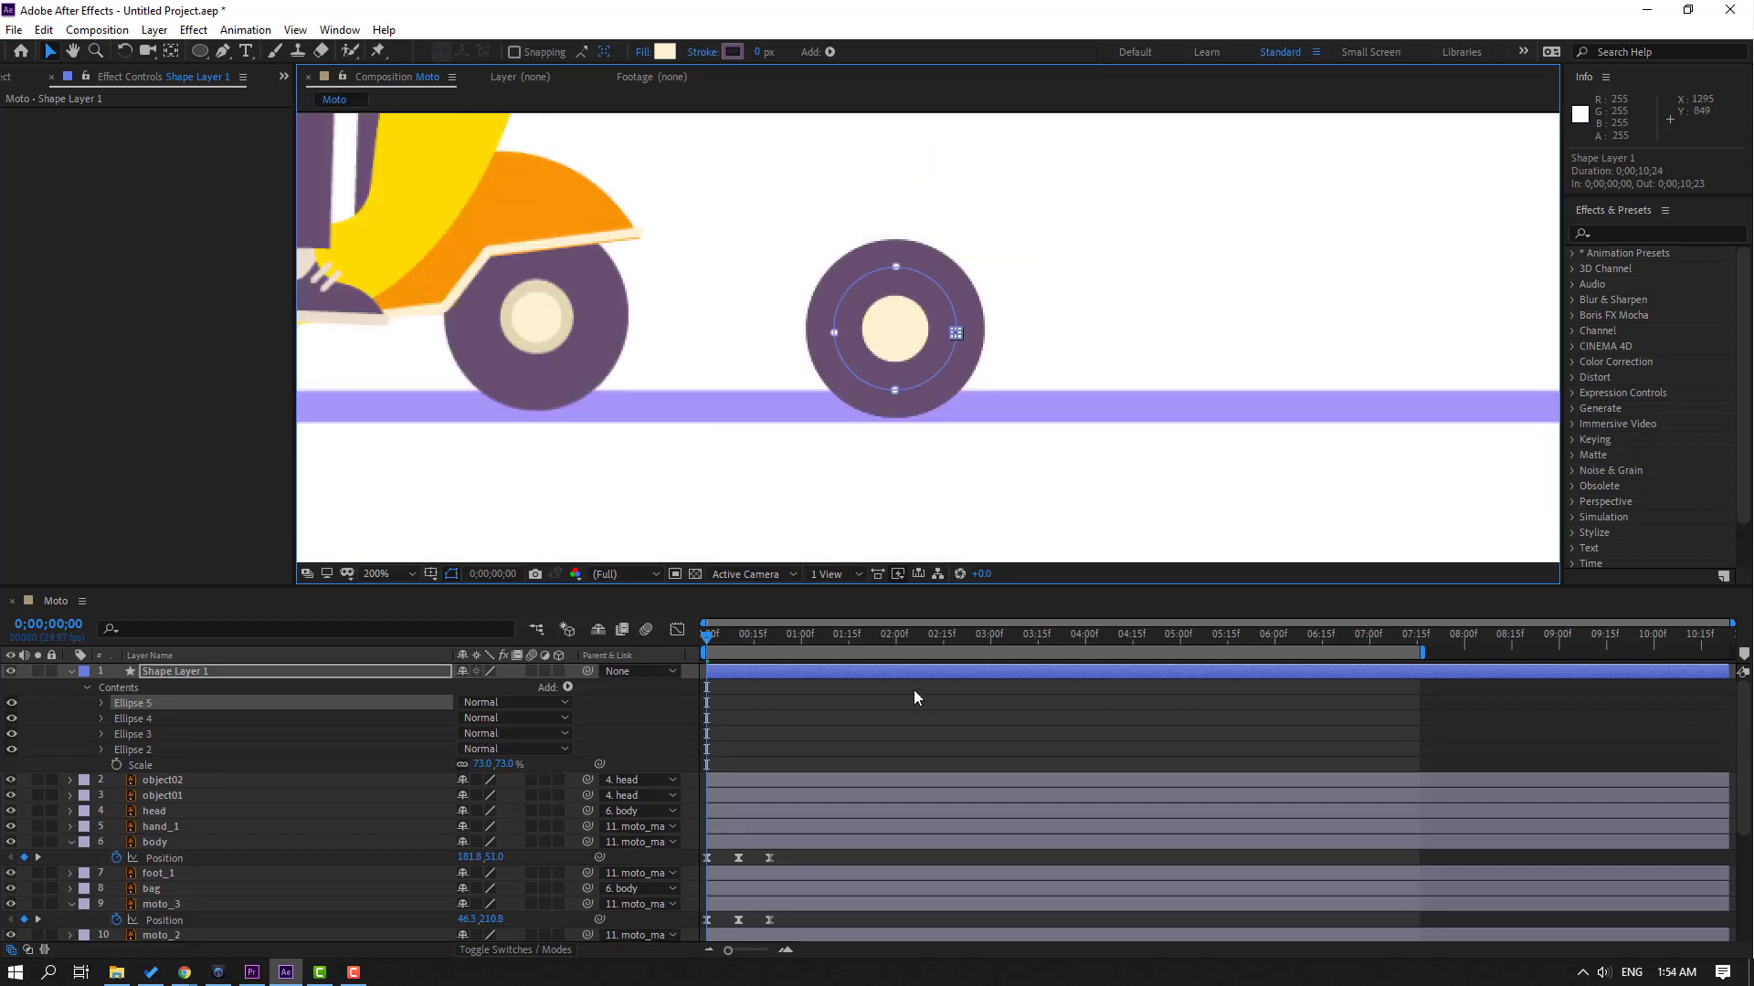
Step: Try rotating the new wheel shape layer to check how its dots turn around the hub
click(917, 694)
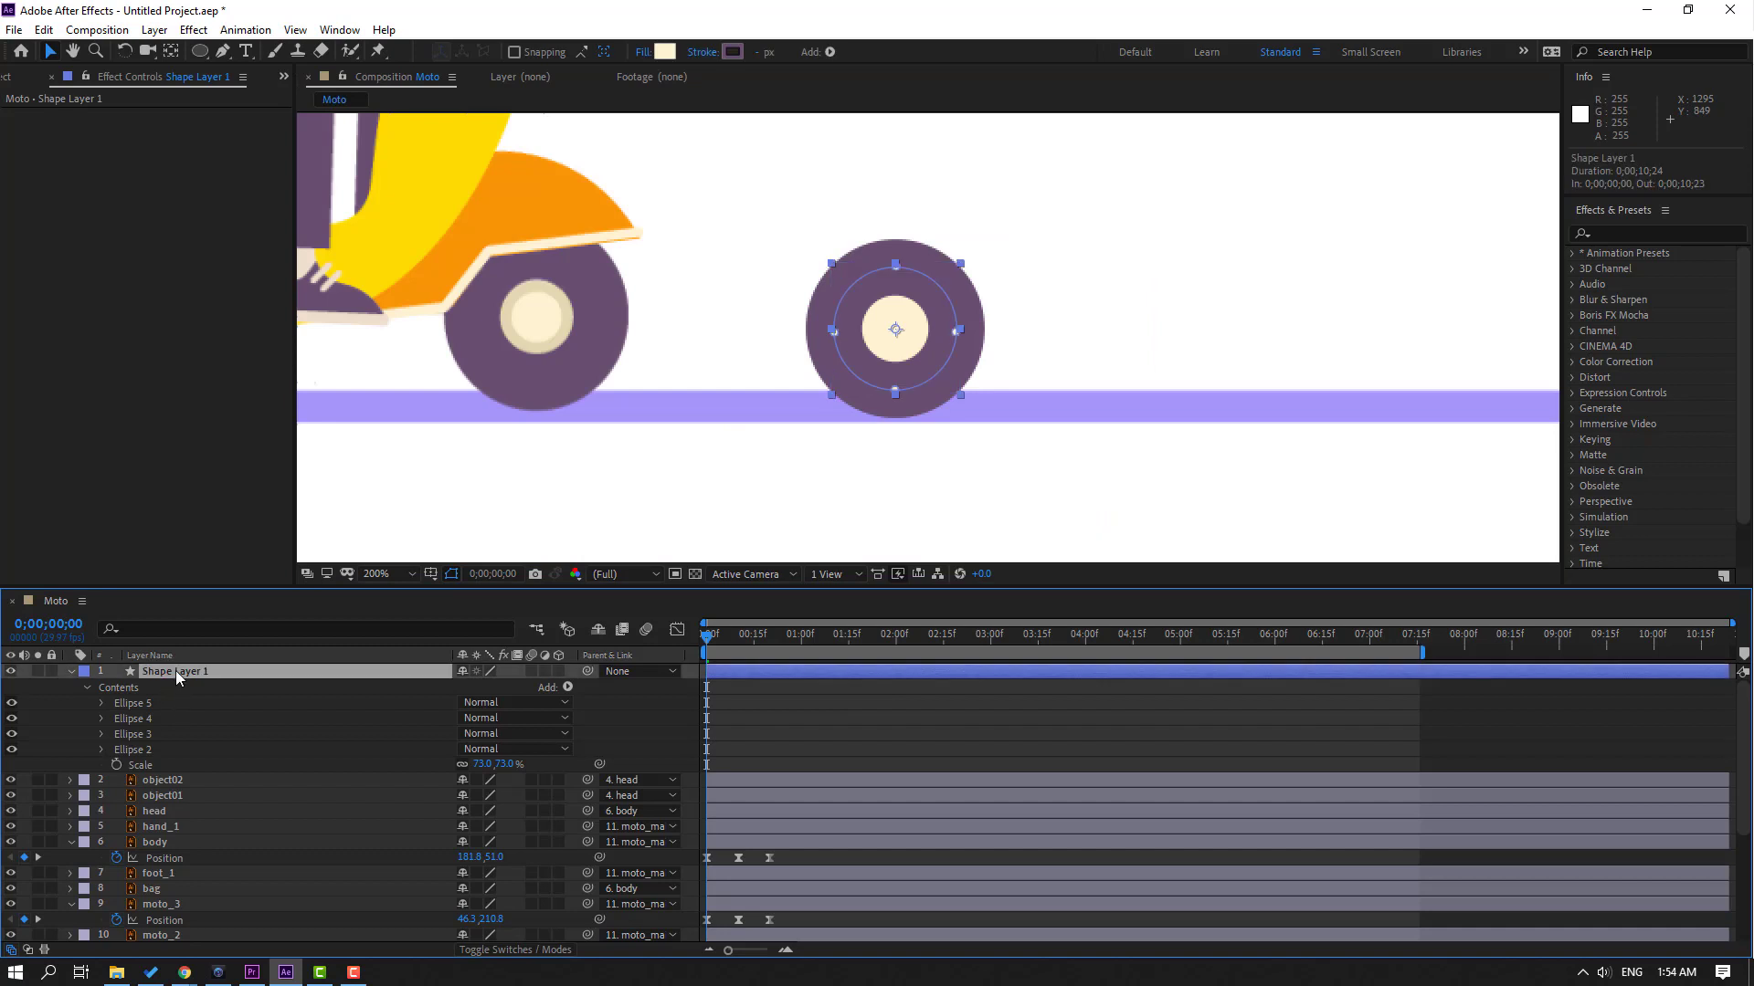
key(r)
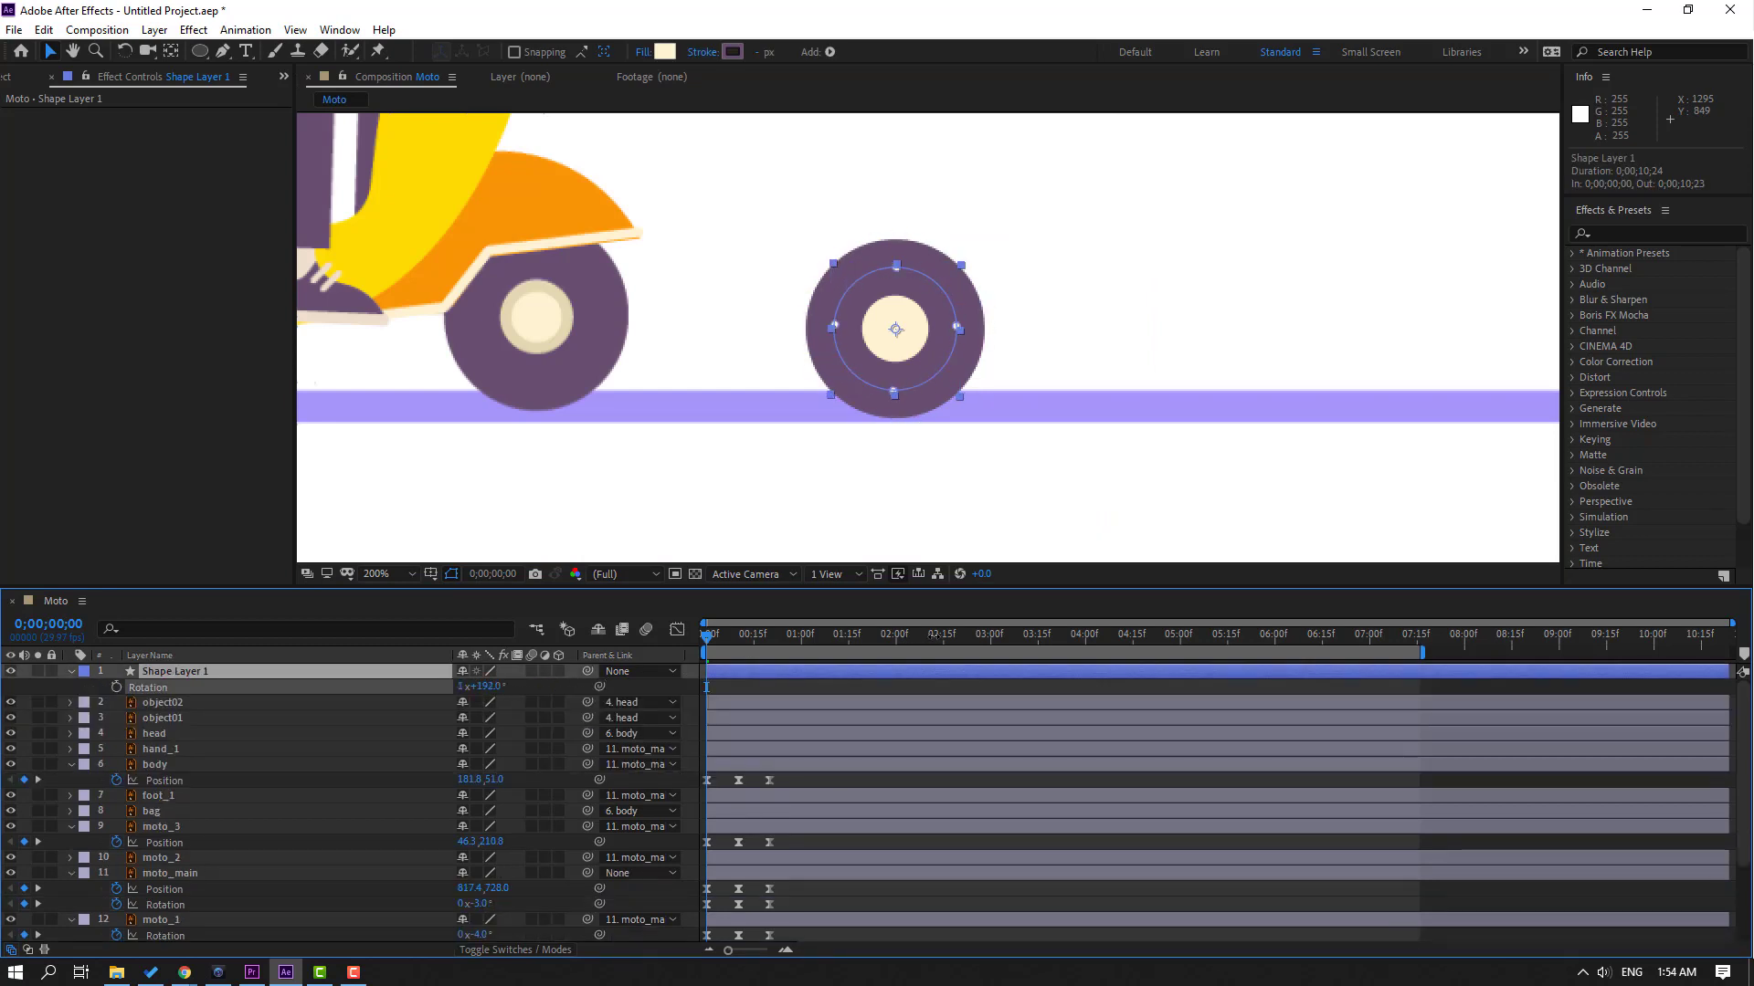
click(786, 693)
Step: Delete the original front and rear wheel layers, wheel_1 and wheel_2
click(555, 366)
key(comma)
key(comma)
key(comma)
key(comma)
click(670, 375)
key(period)
key(period)
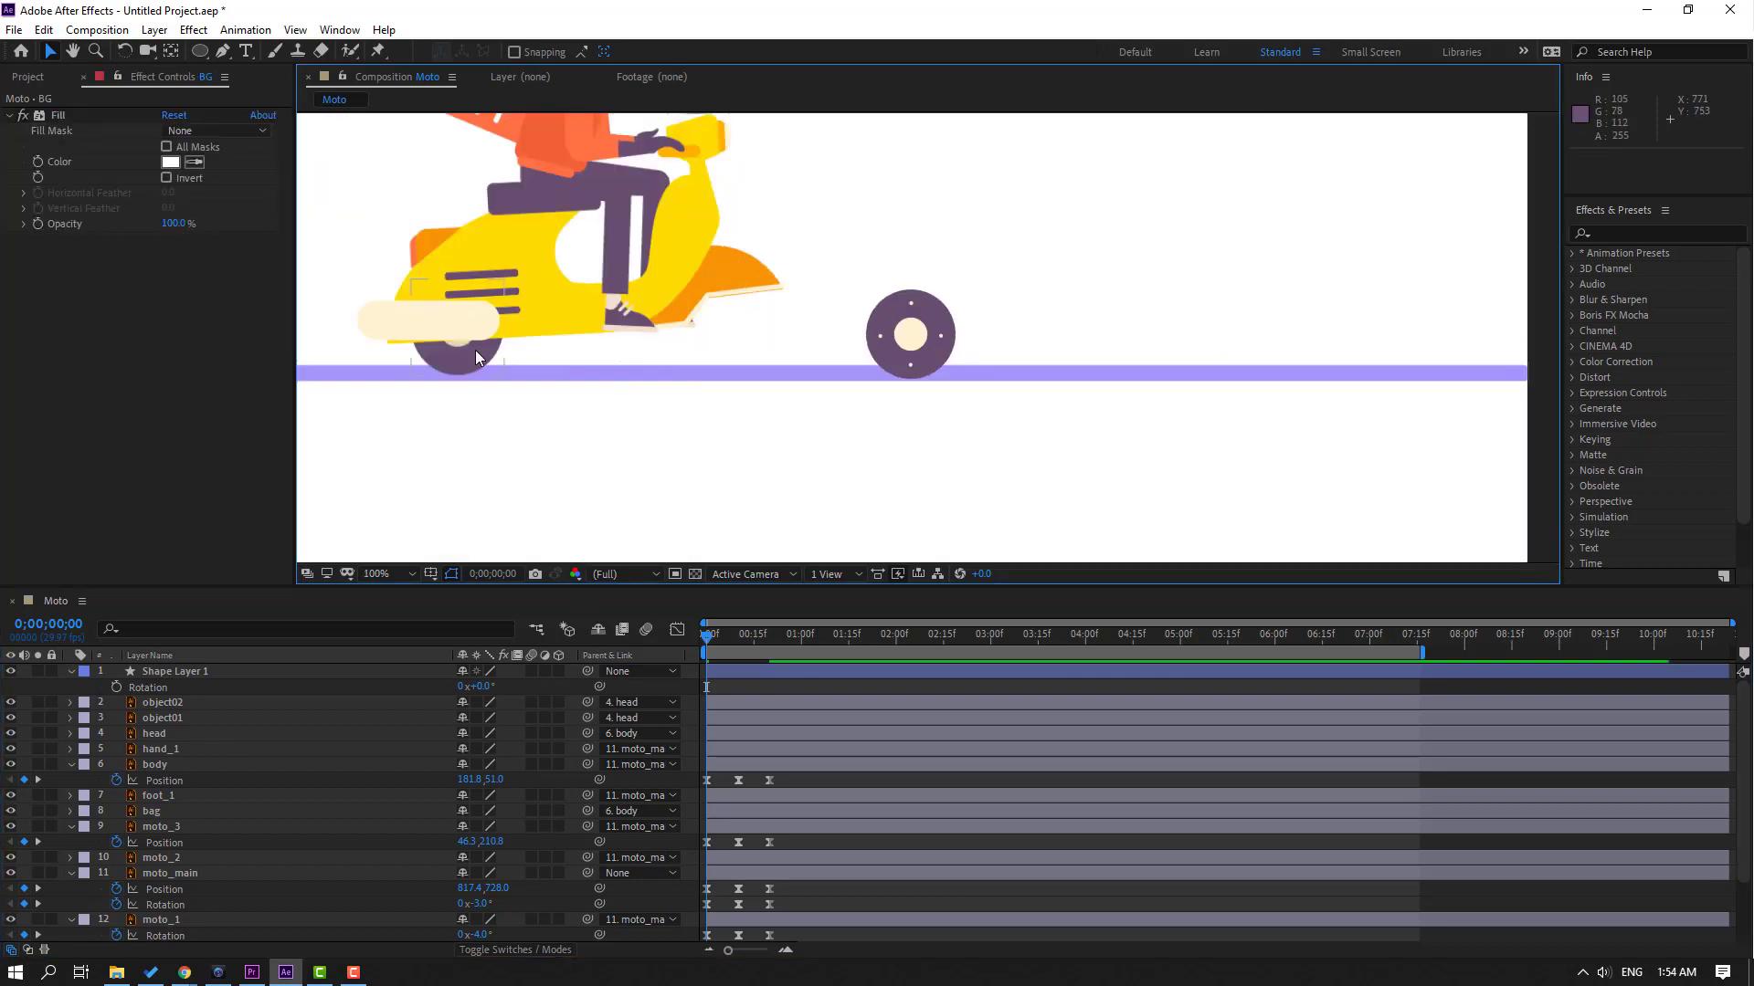
Step: Rename the new wheel shape layer to wheel_1
click(178, 676)
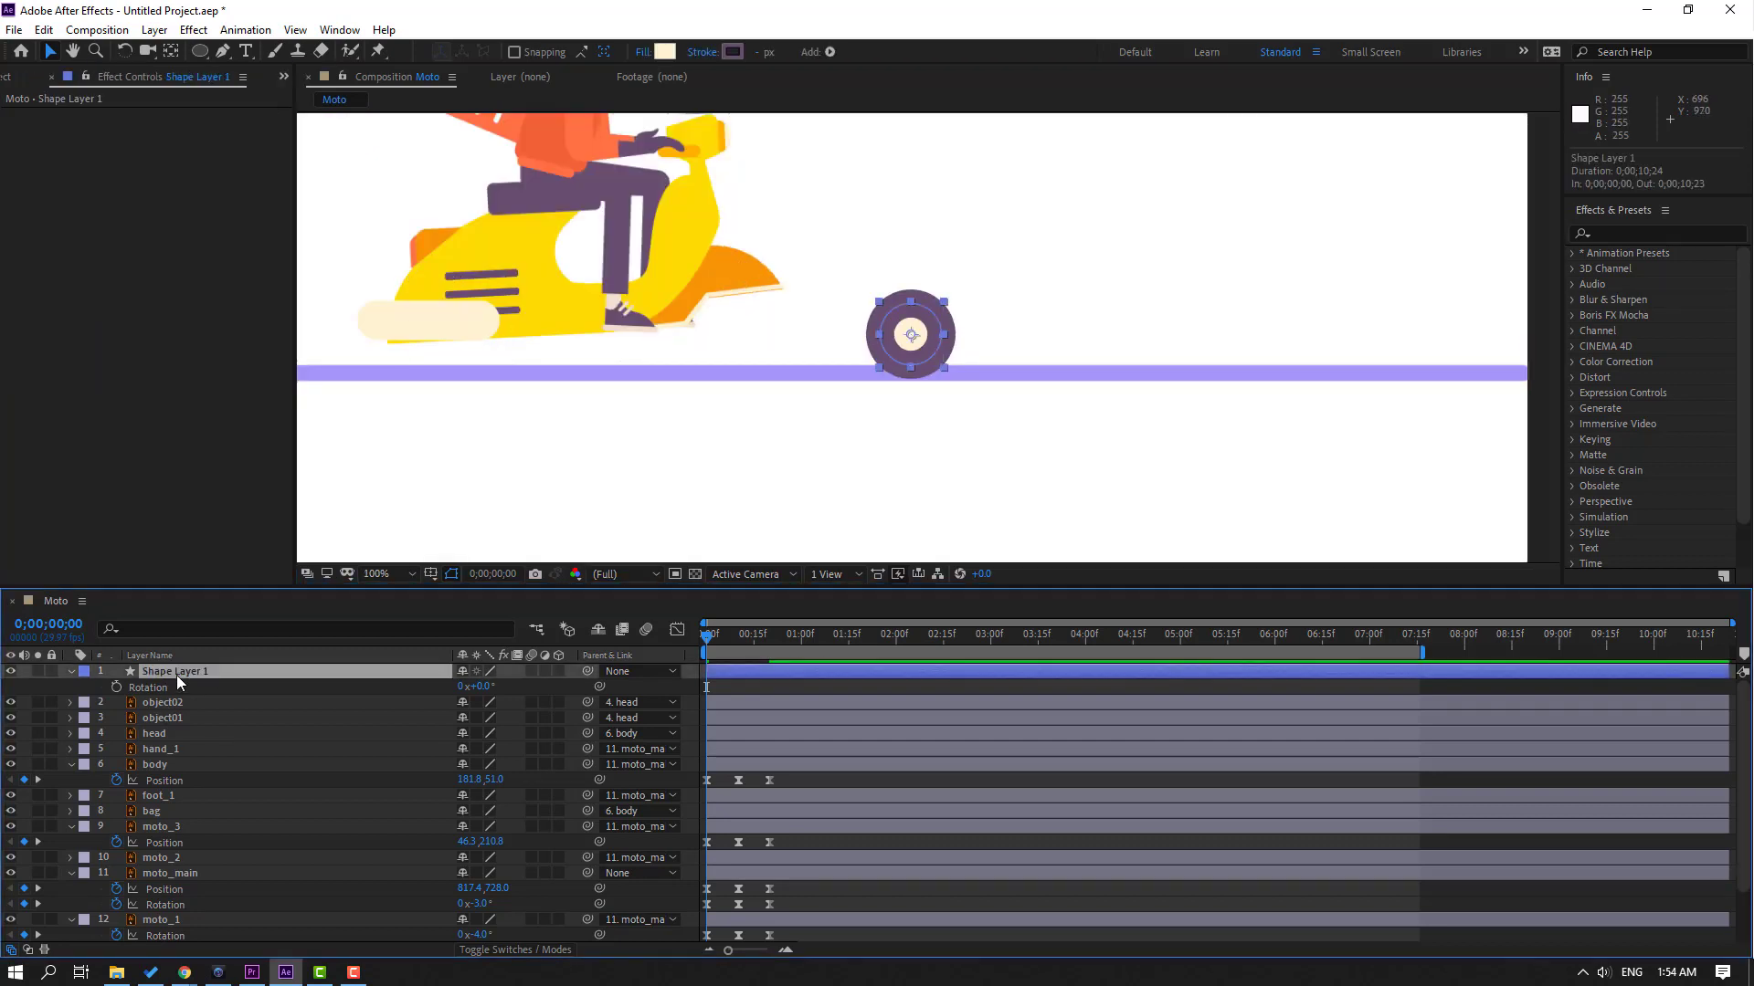
key(Return)
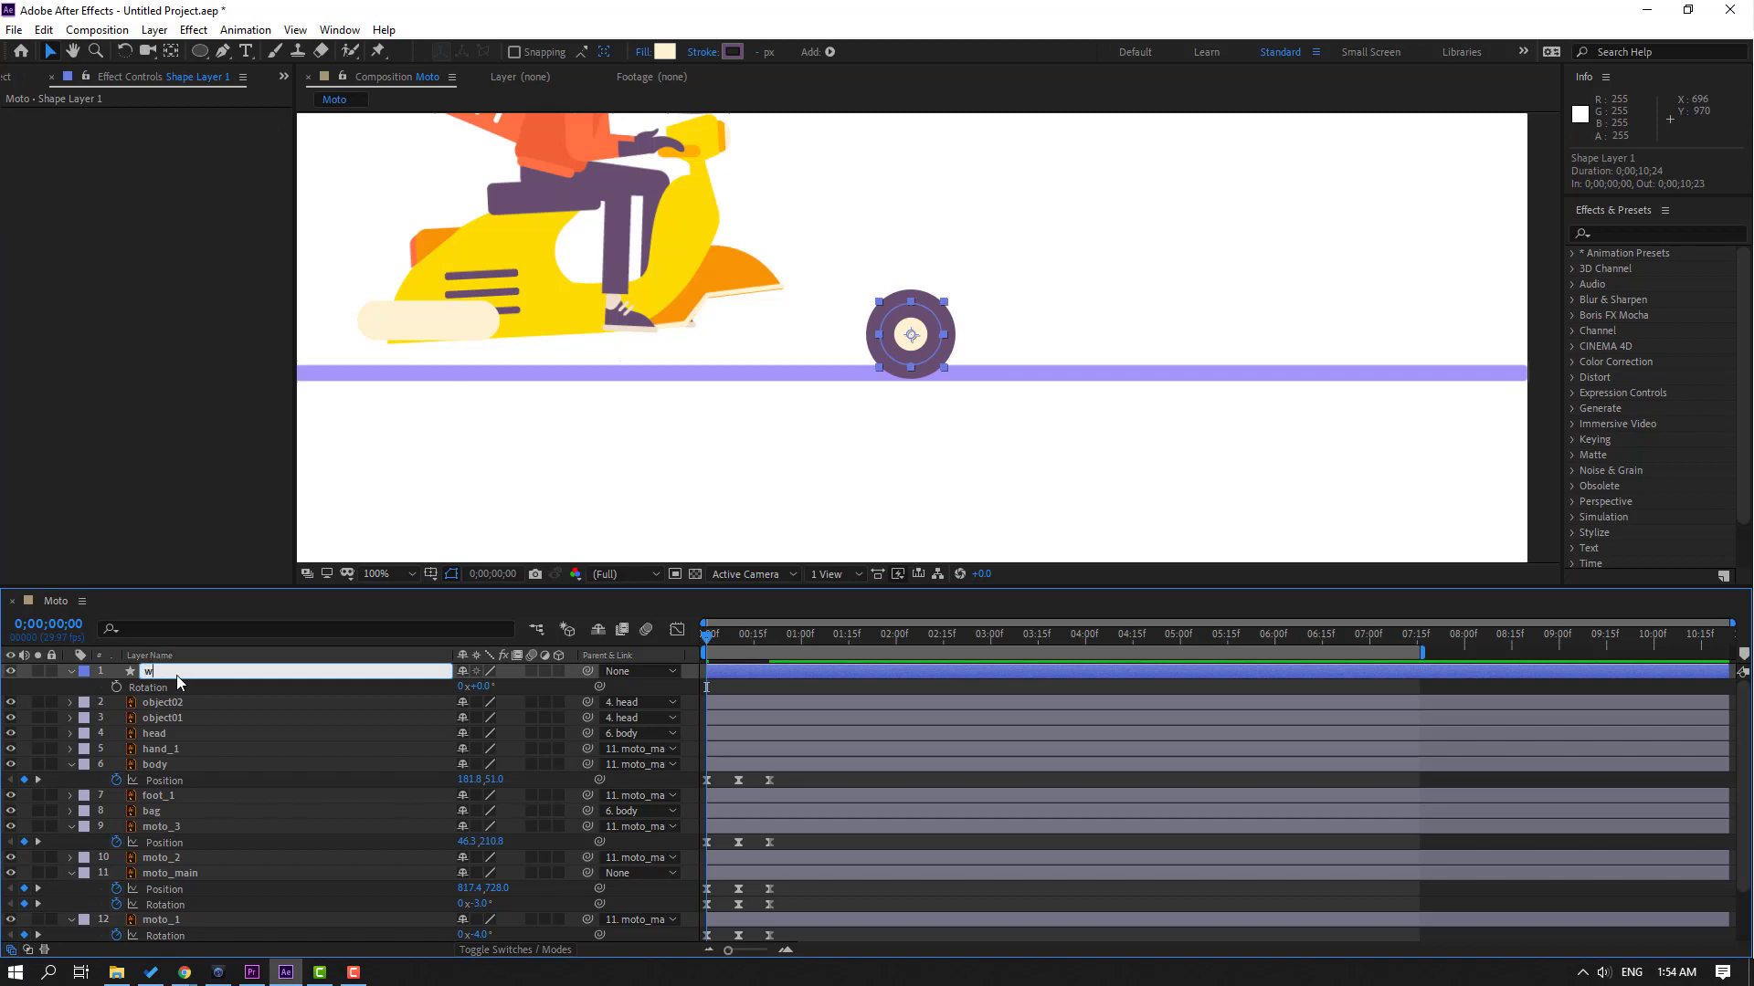
text(wheel_1)
key(Return)
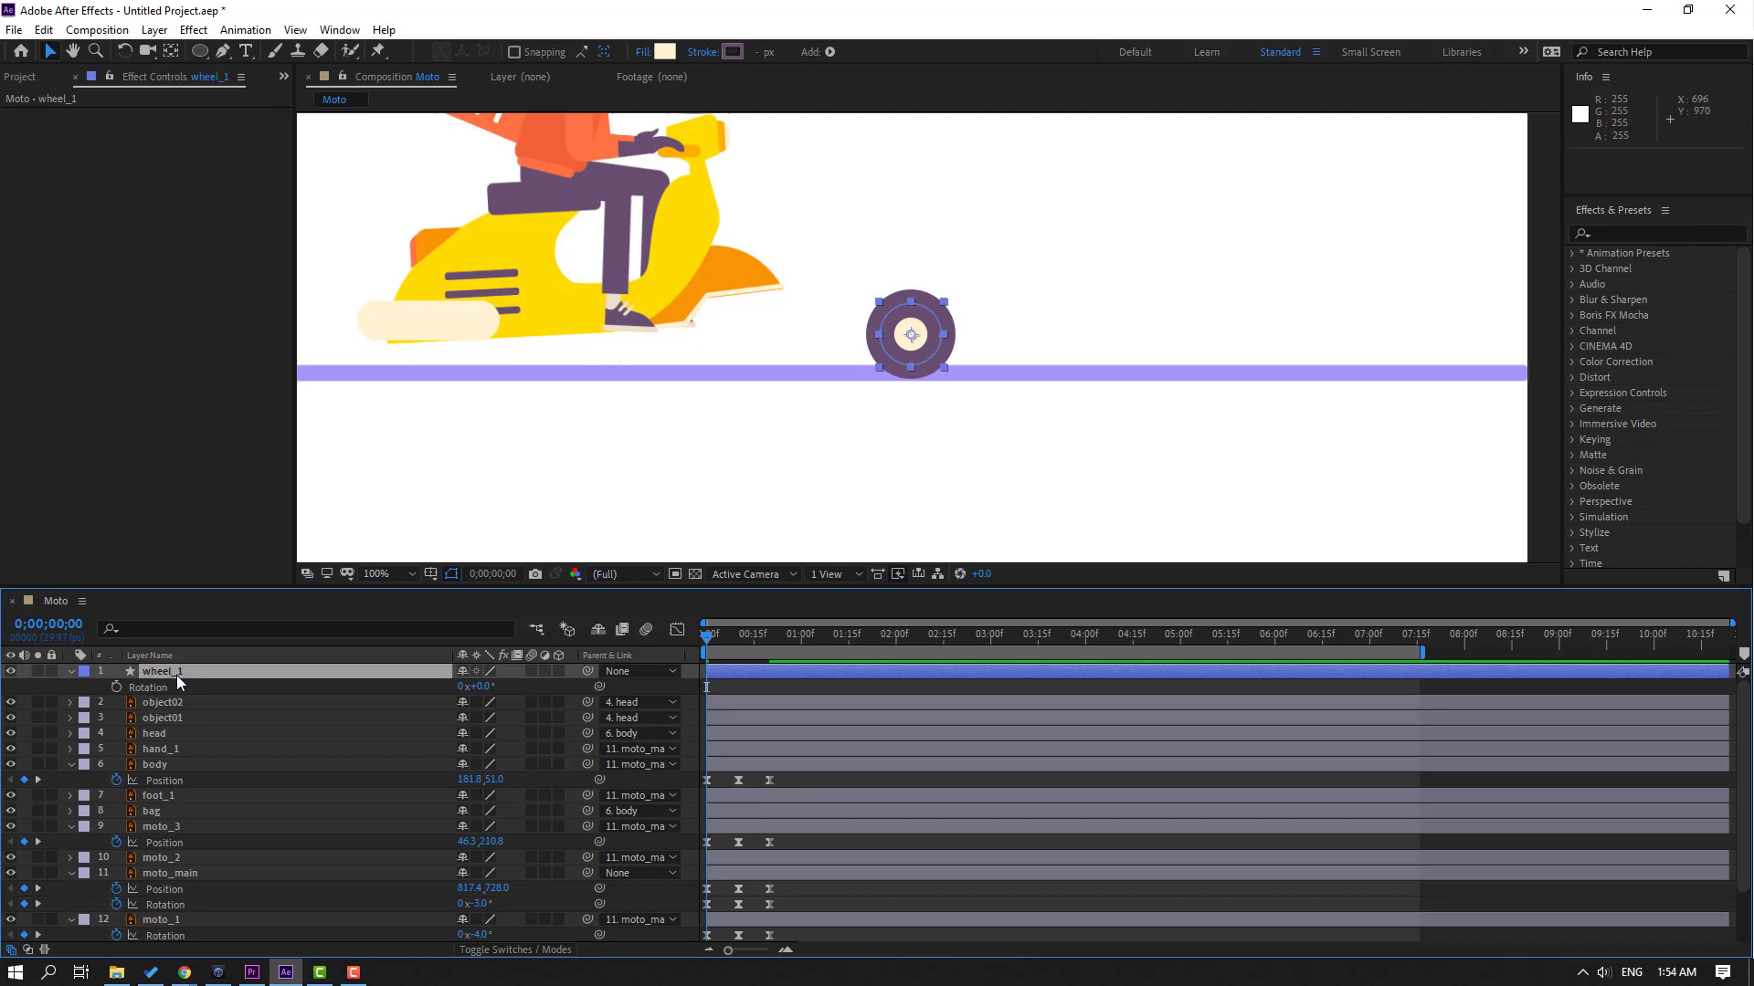
Step: Move the new wheel_1 under the front fender and place its layer between foot_2 and road
key(period)
drag(799, 344, 699, 327)
key(v)
key(grave)
drag(157, 146, 217, 448)
key(grave)
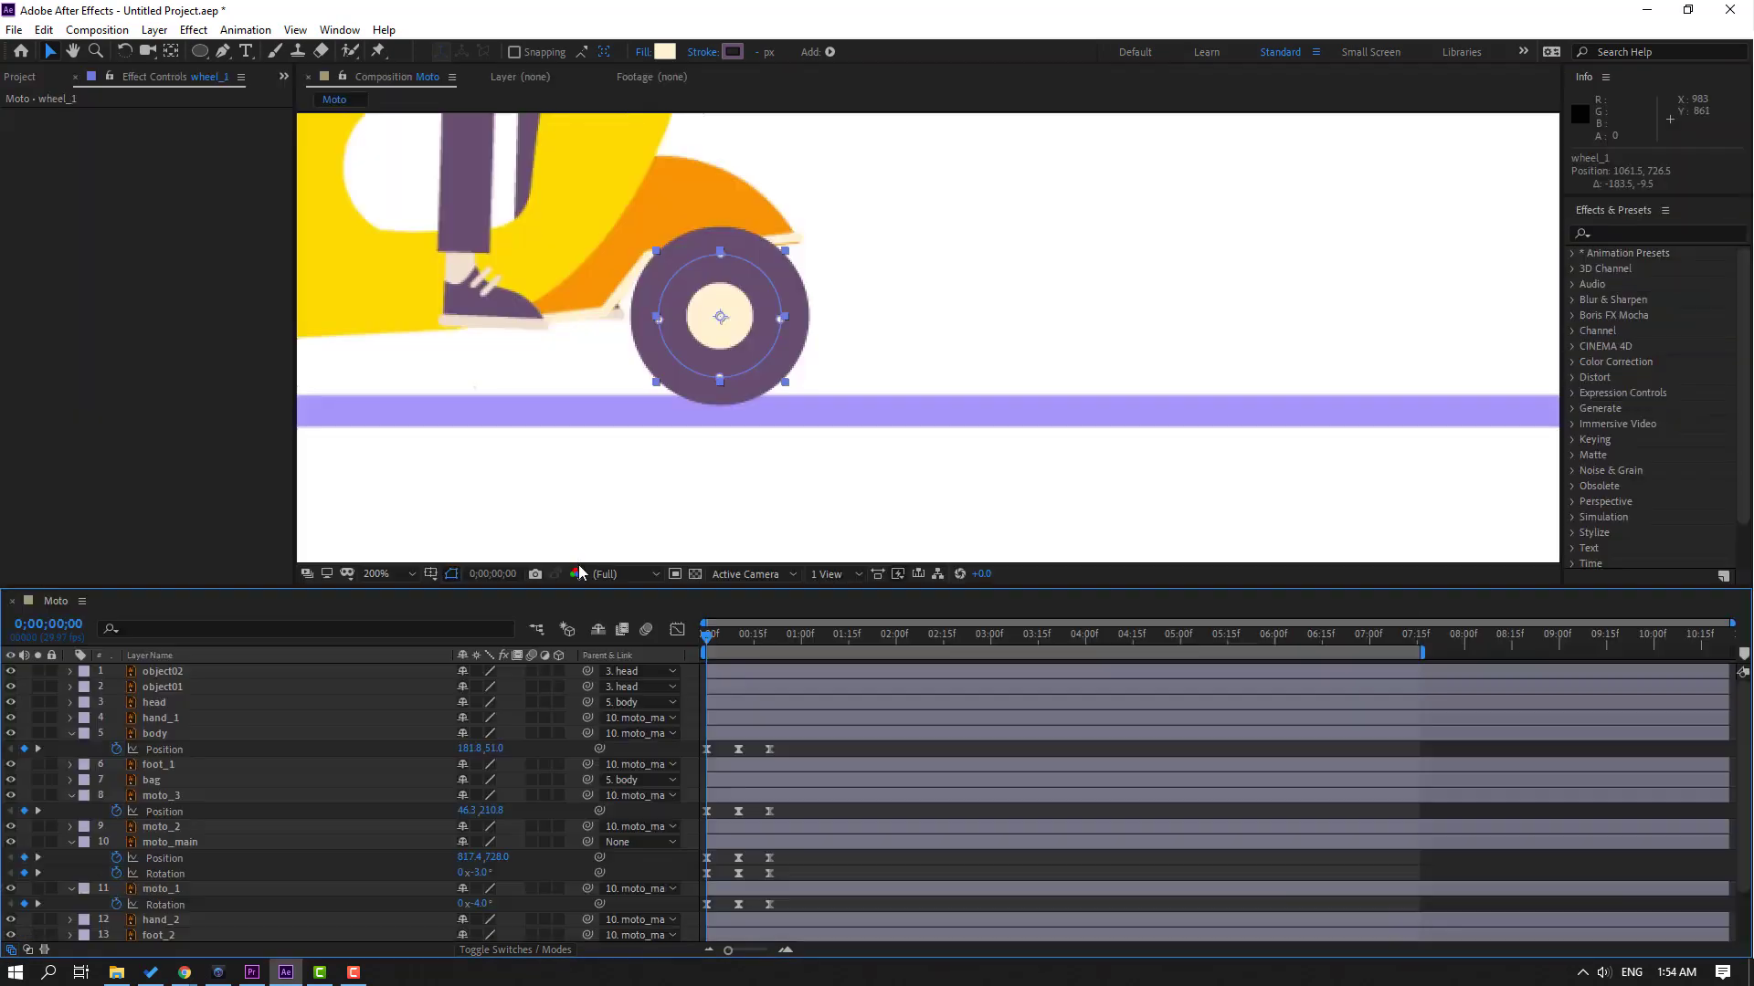
Step: Fine-tune wheel_1's placement beneath the front fender to position 1053.5, 727.0, checking it against the scooter's bounce
drag(721, 332, 713, 327)
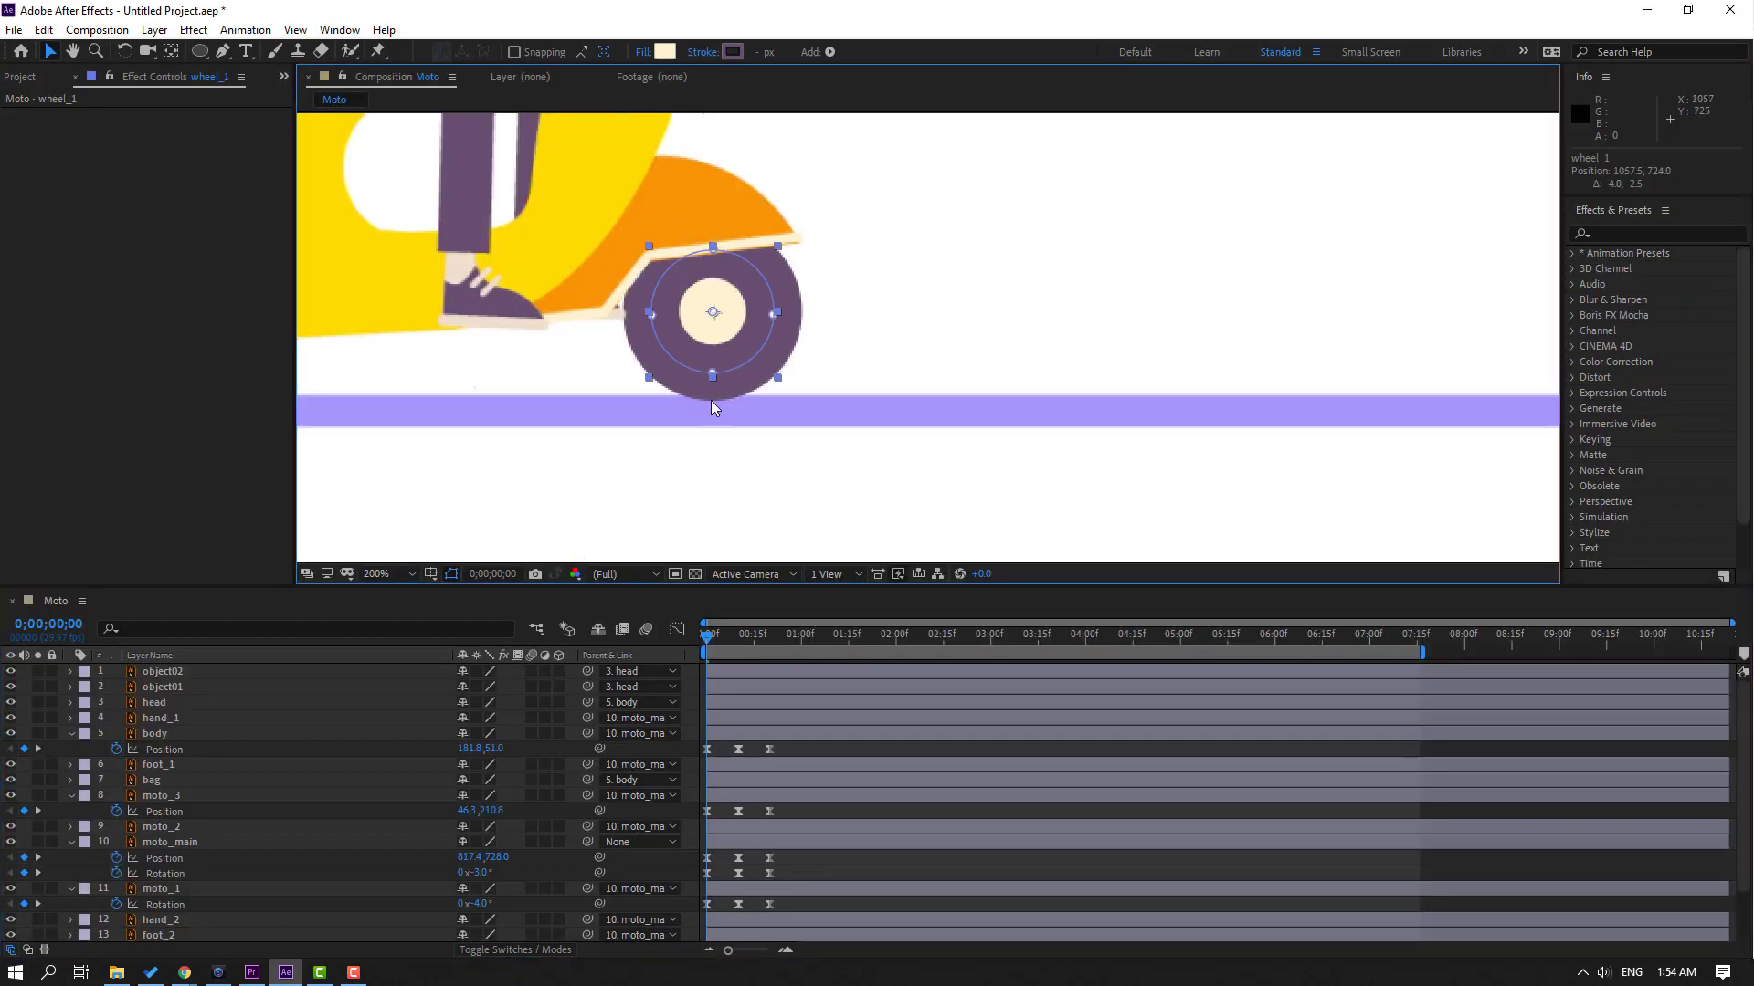
mouse_move(730, 630)
mouse_down()
mouse_move(736, 647)
mouse_move(721, 639)
mouse_move(747, 625)
mouse_up()
drag(694, 336, 687, 341)
key(Home)
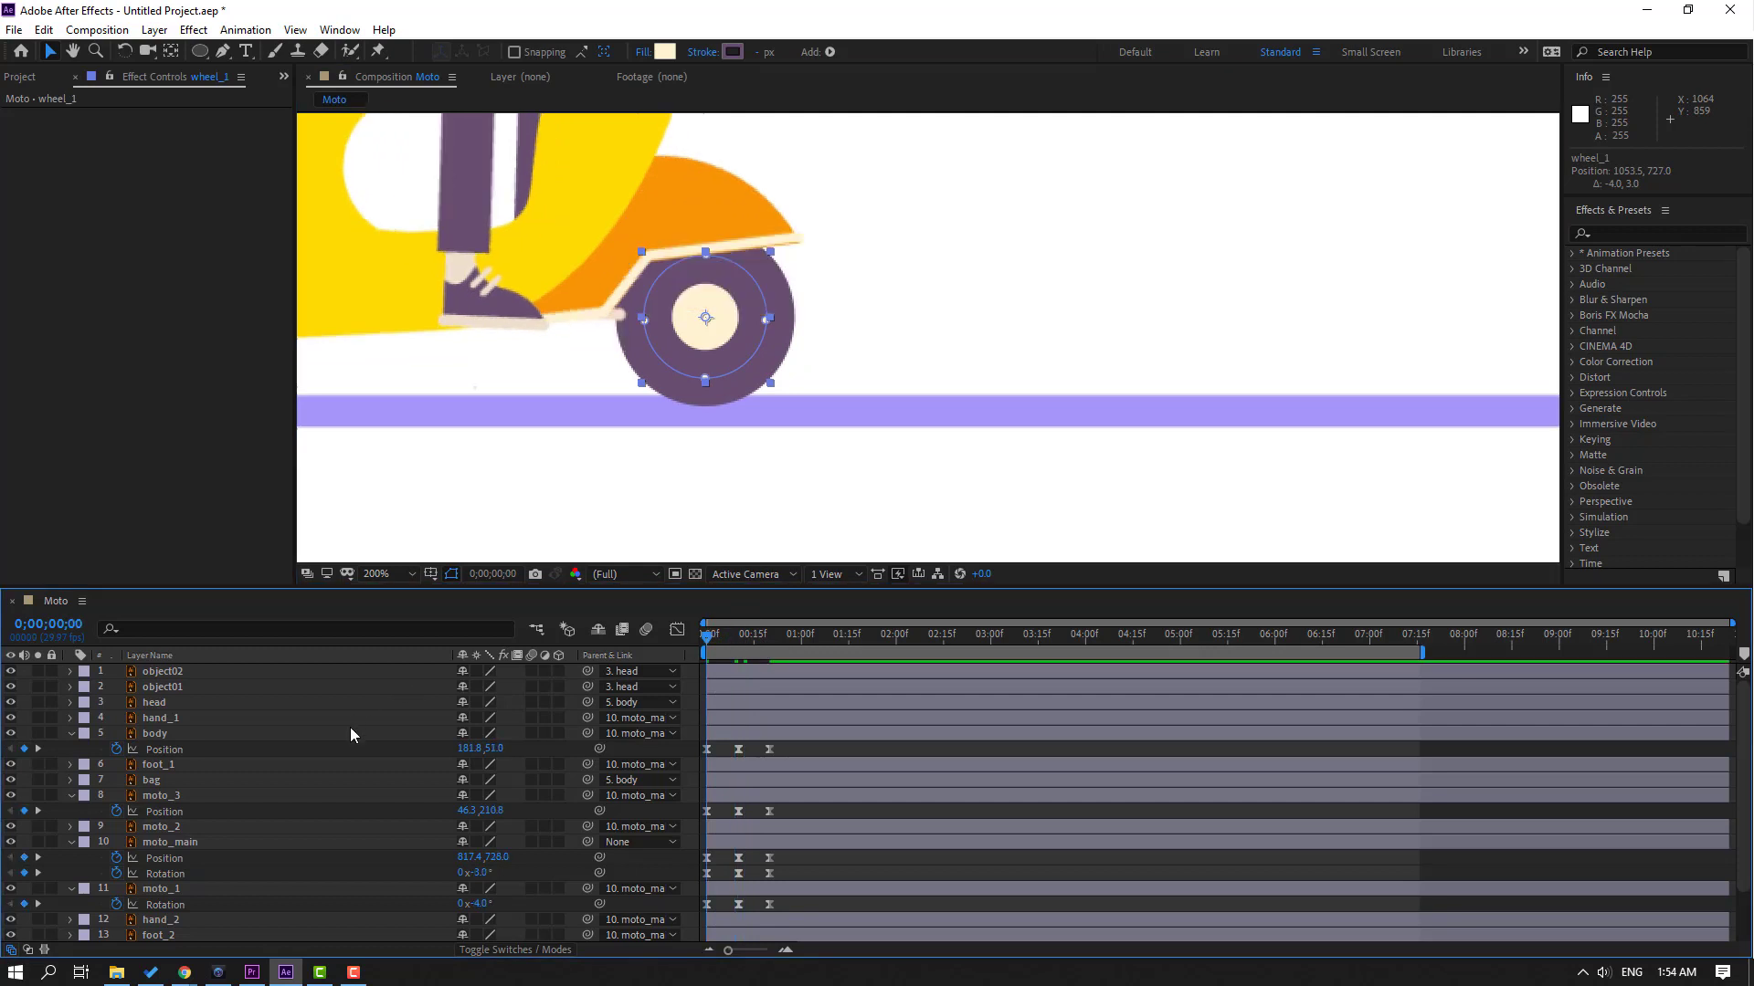
Step: Keyframe wheel_1's Rotation at 0° on frame 0 and at 8 full revolutions on 0;00;07;15, and preview the spin
key(r)
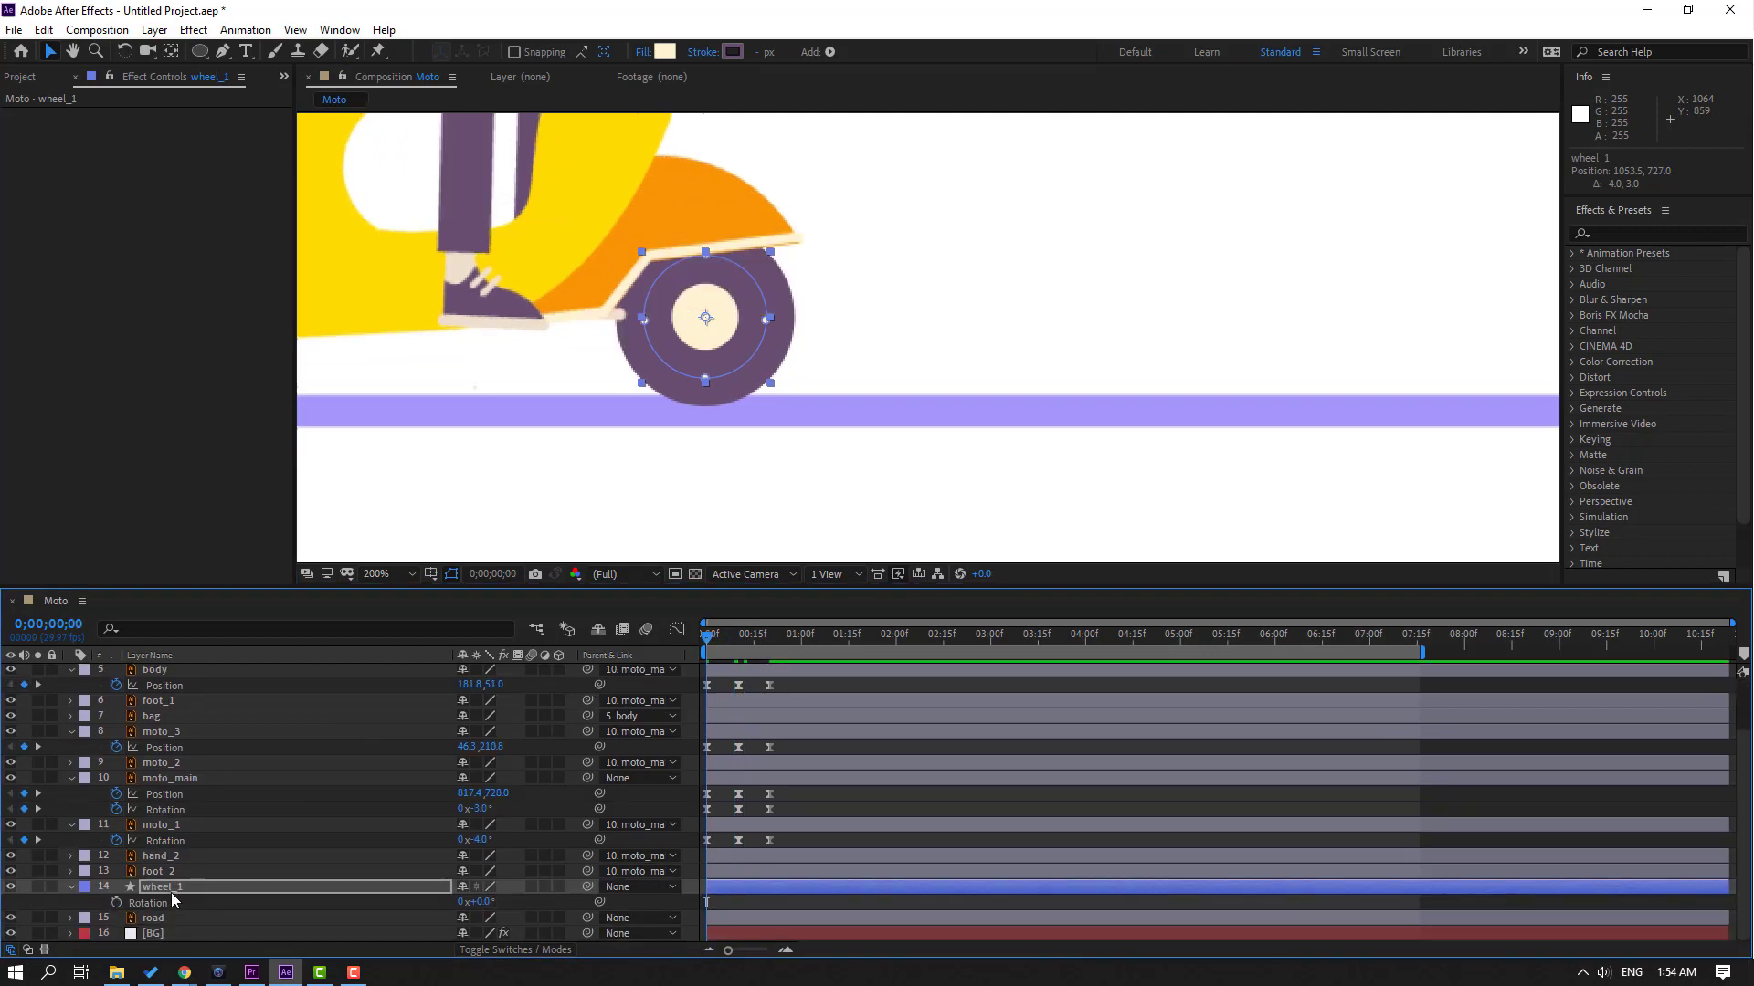
click(203, 891)
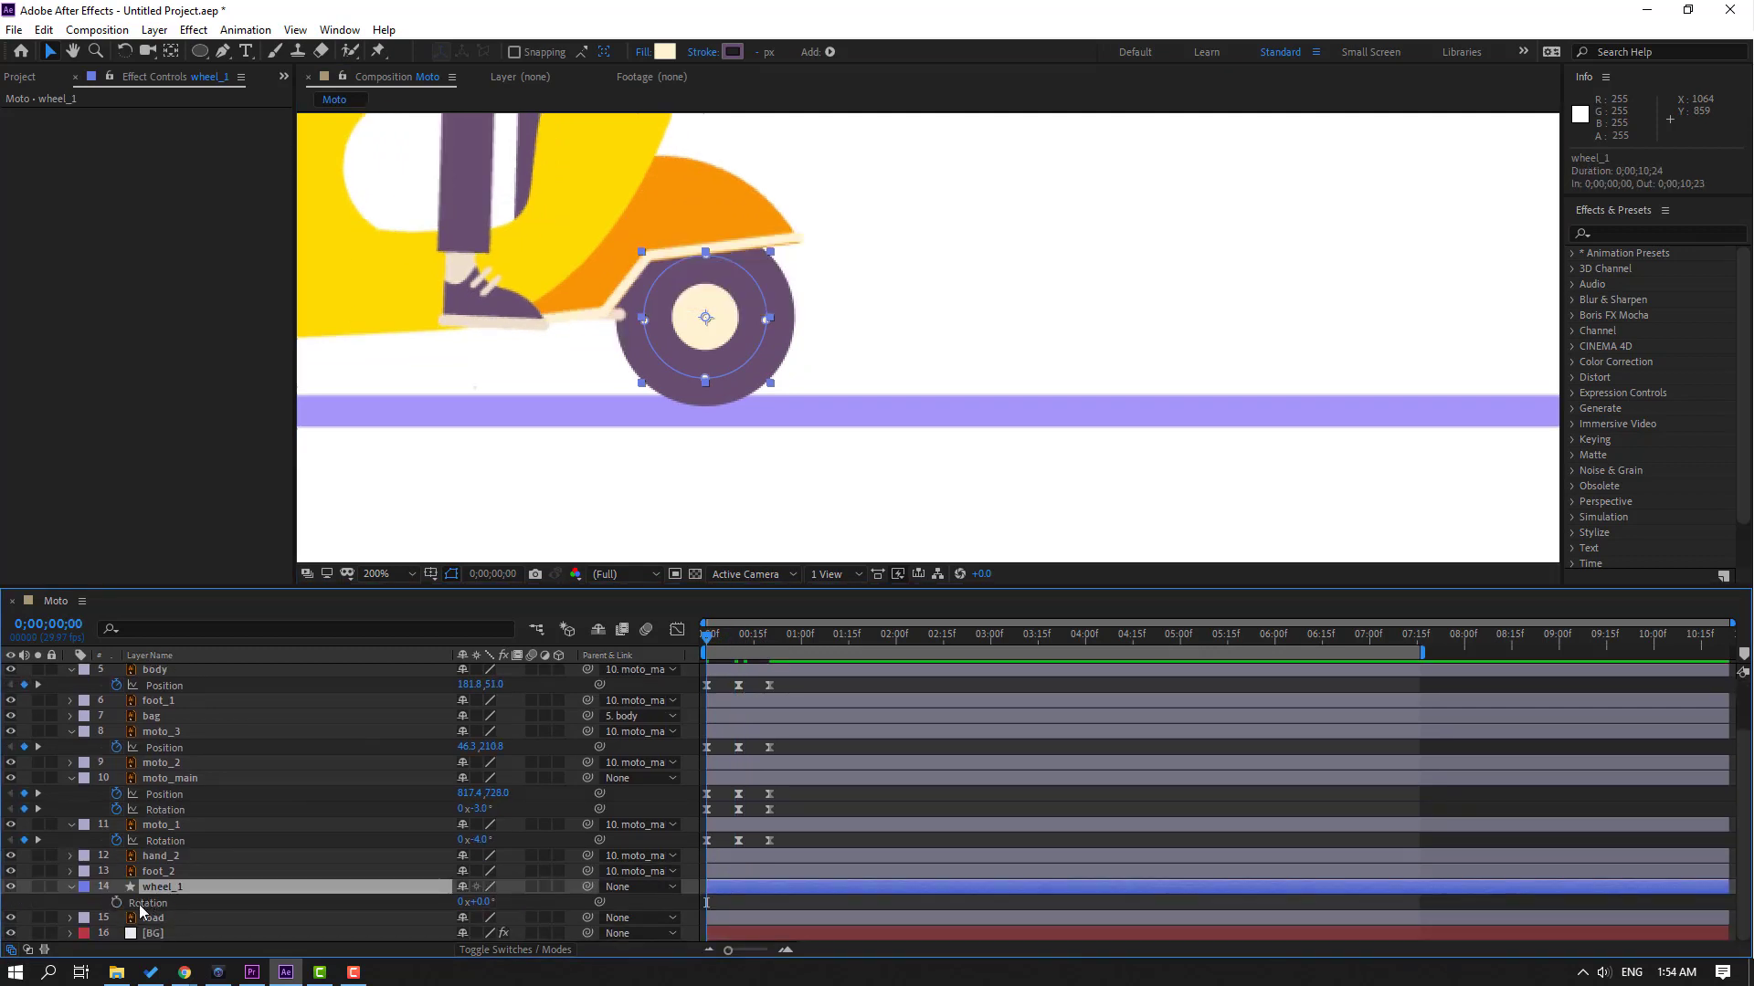
click(116, 903)
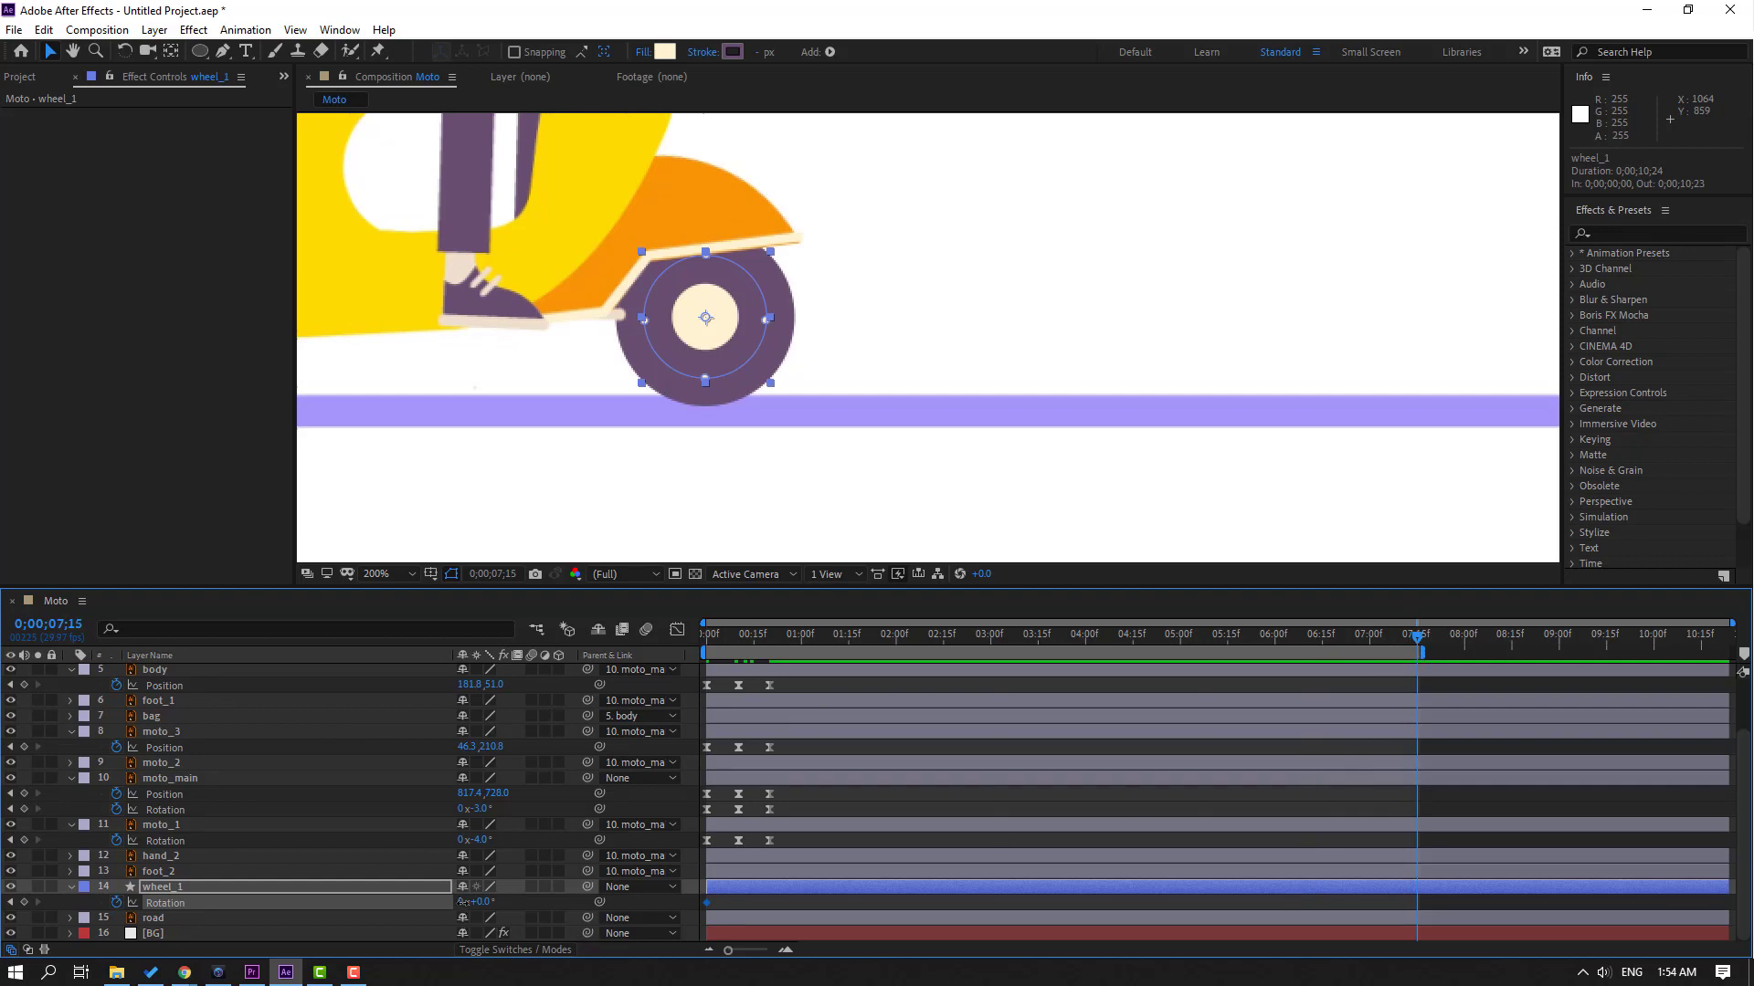
click(850, 902)
key(space)
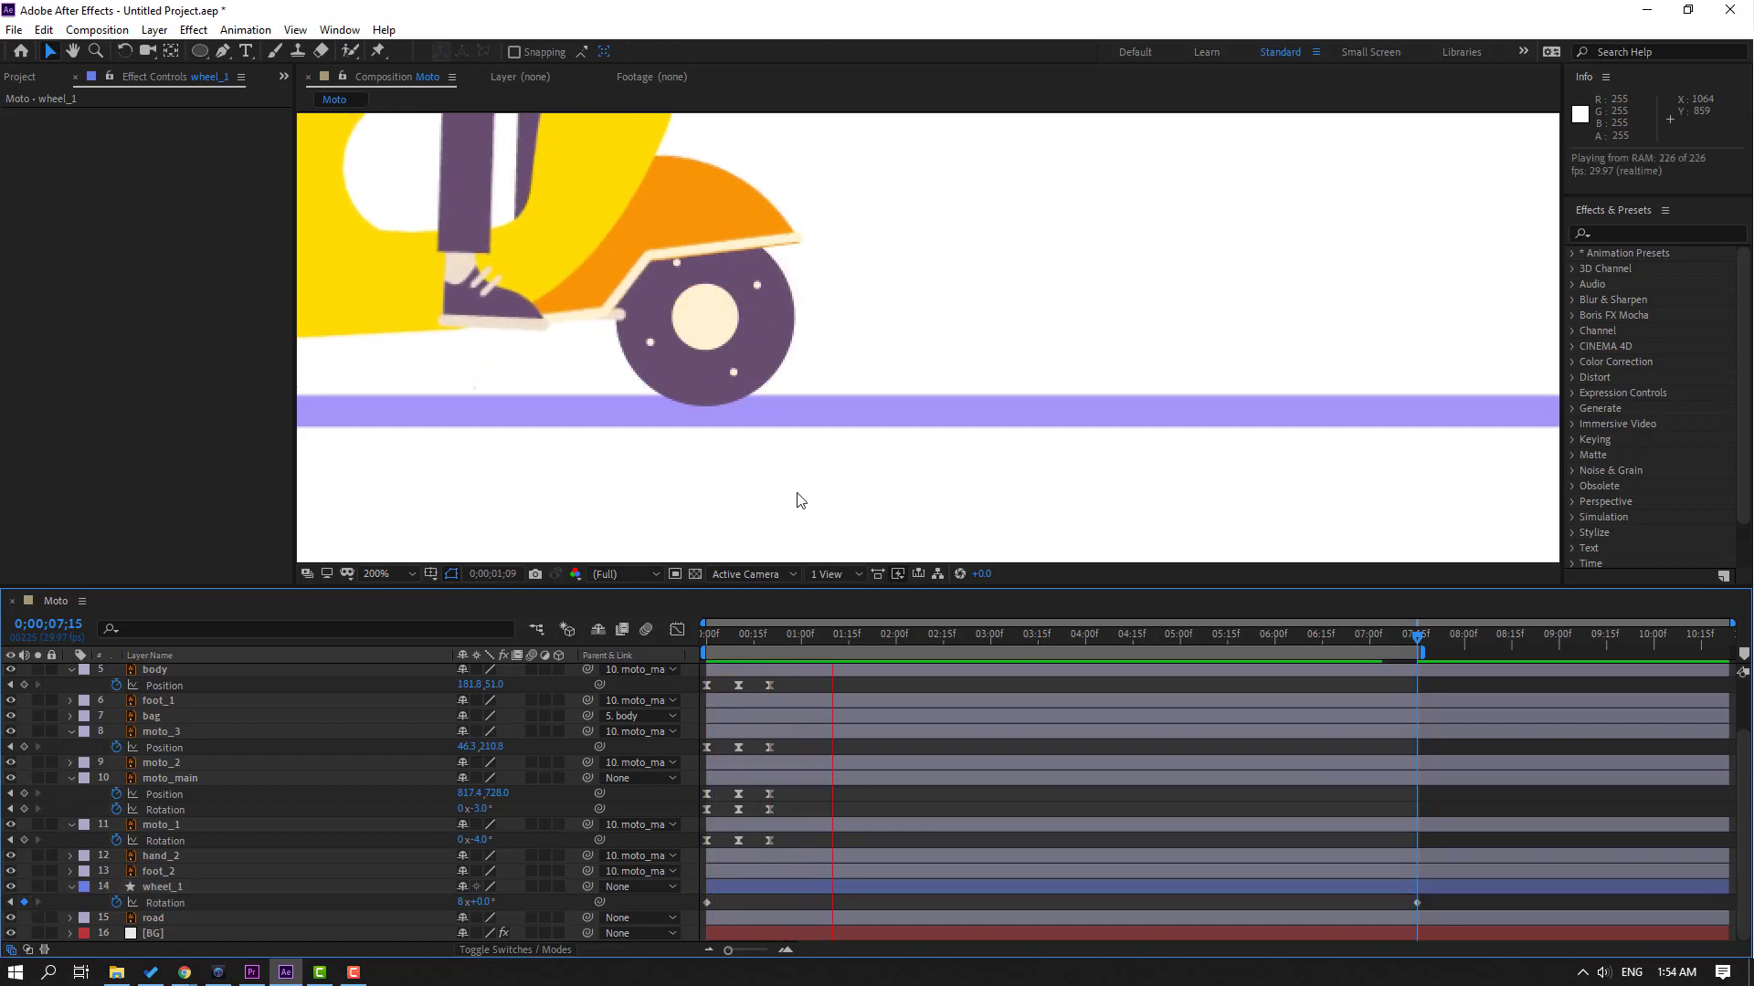
Step: Raise wheel_1's Rotation keyframe at 0;00;07;15 to 12 full revolutions and preview the faster spin
scroll(615, 442, down, 6)
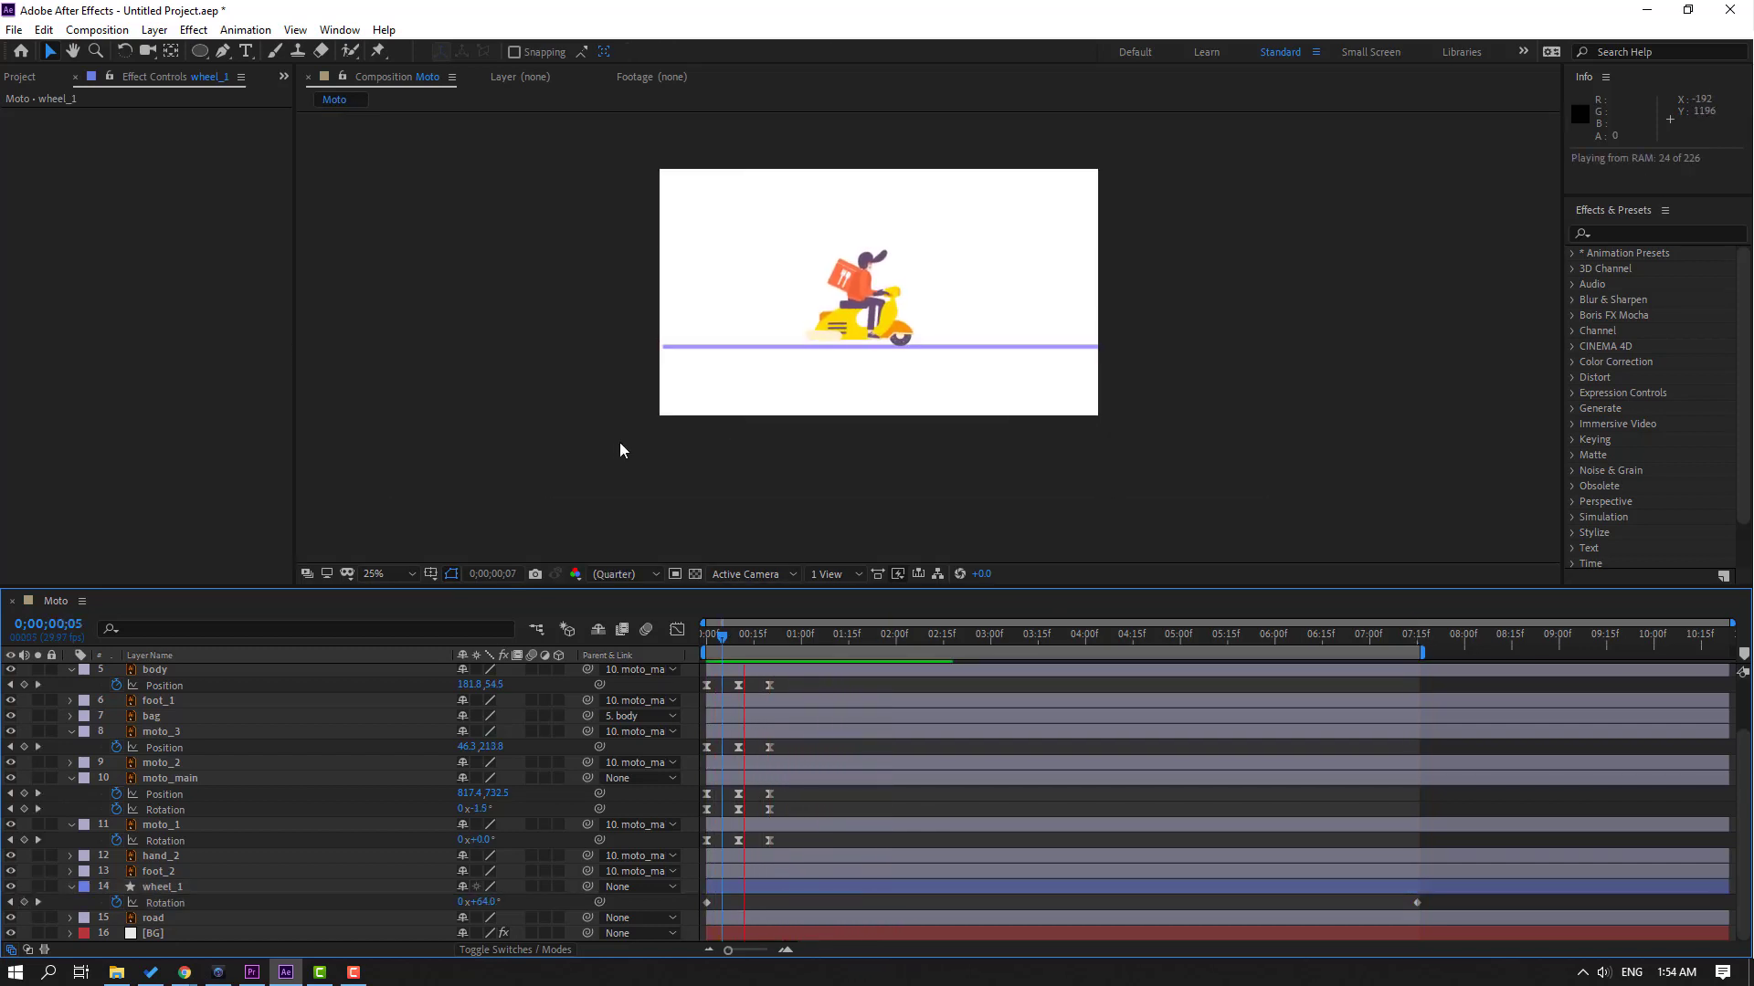
key(space)
key(slash)
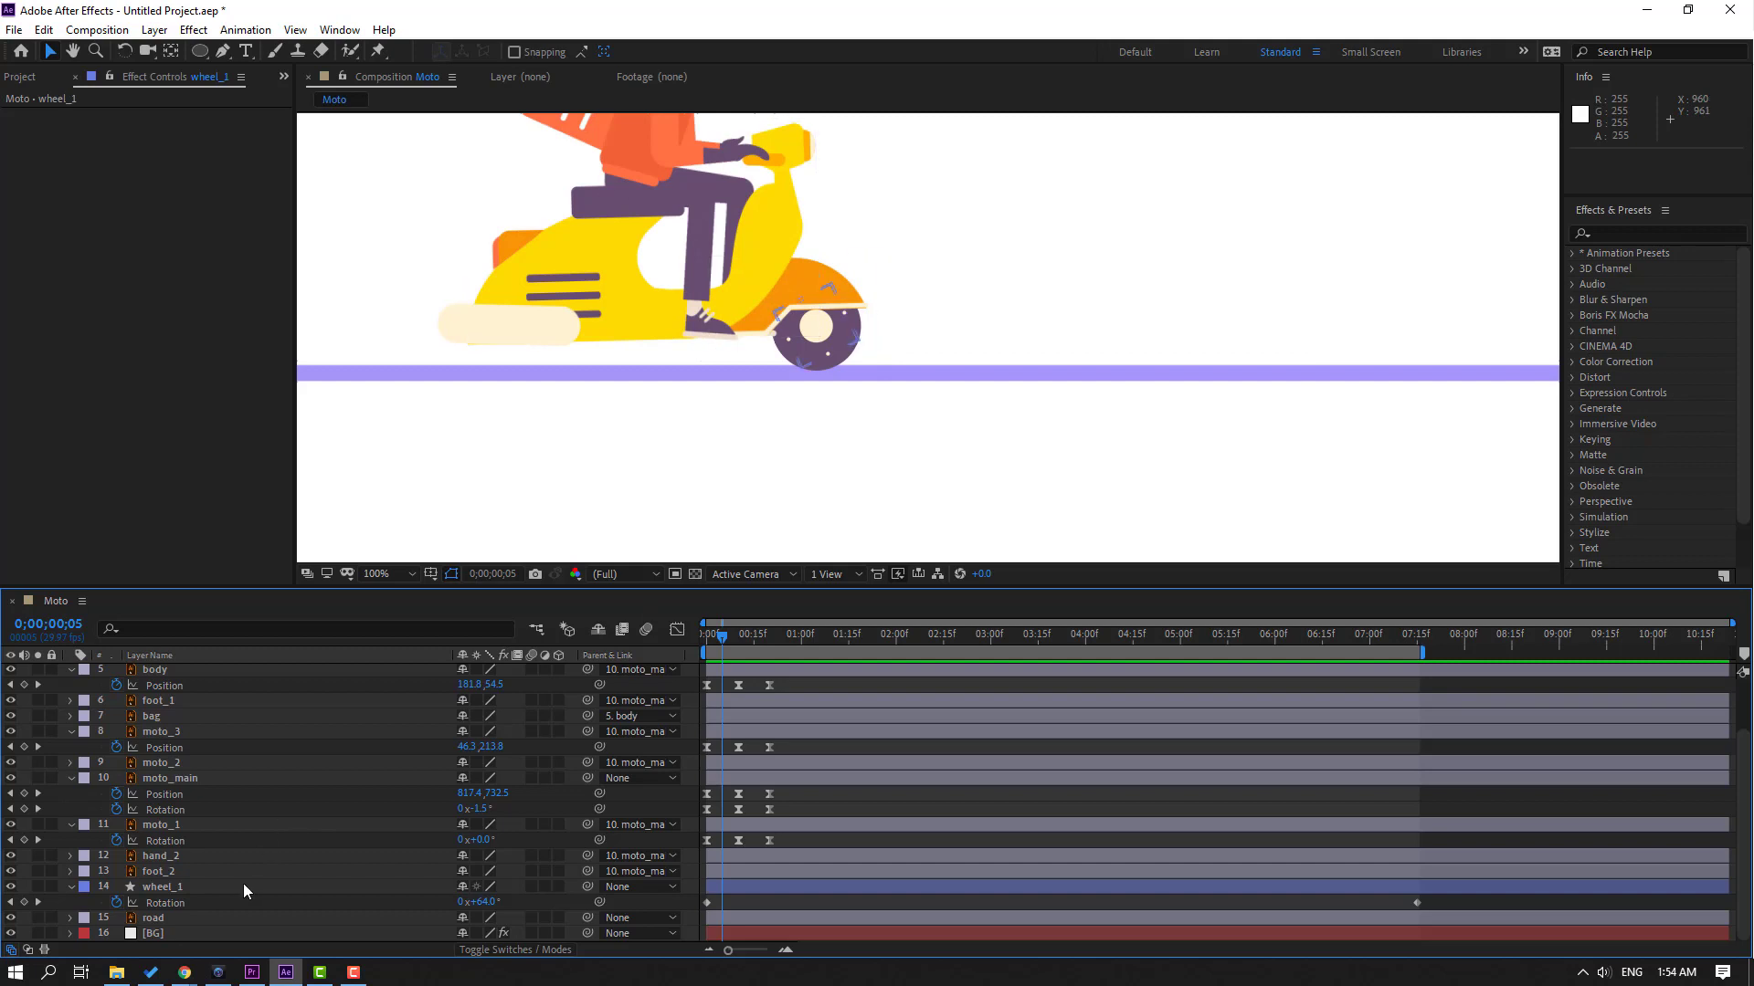
click(157, 890)
key(space)
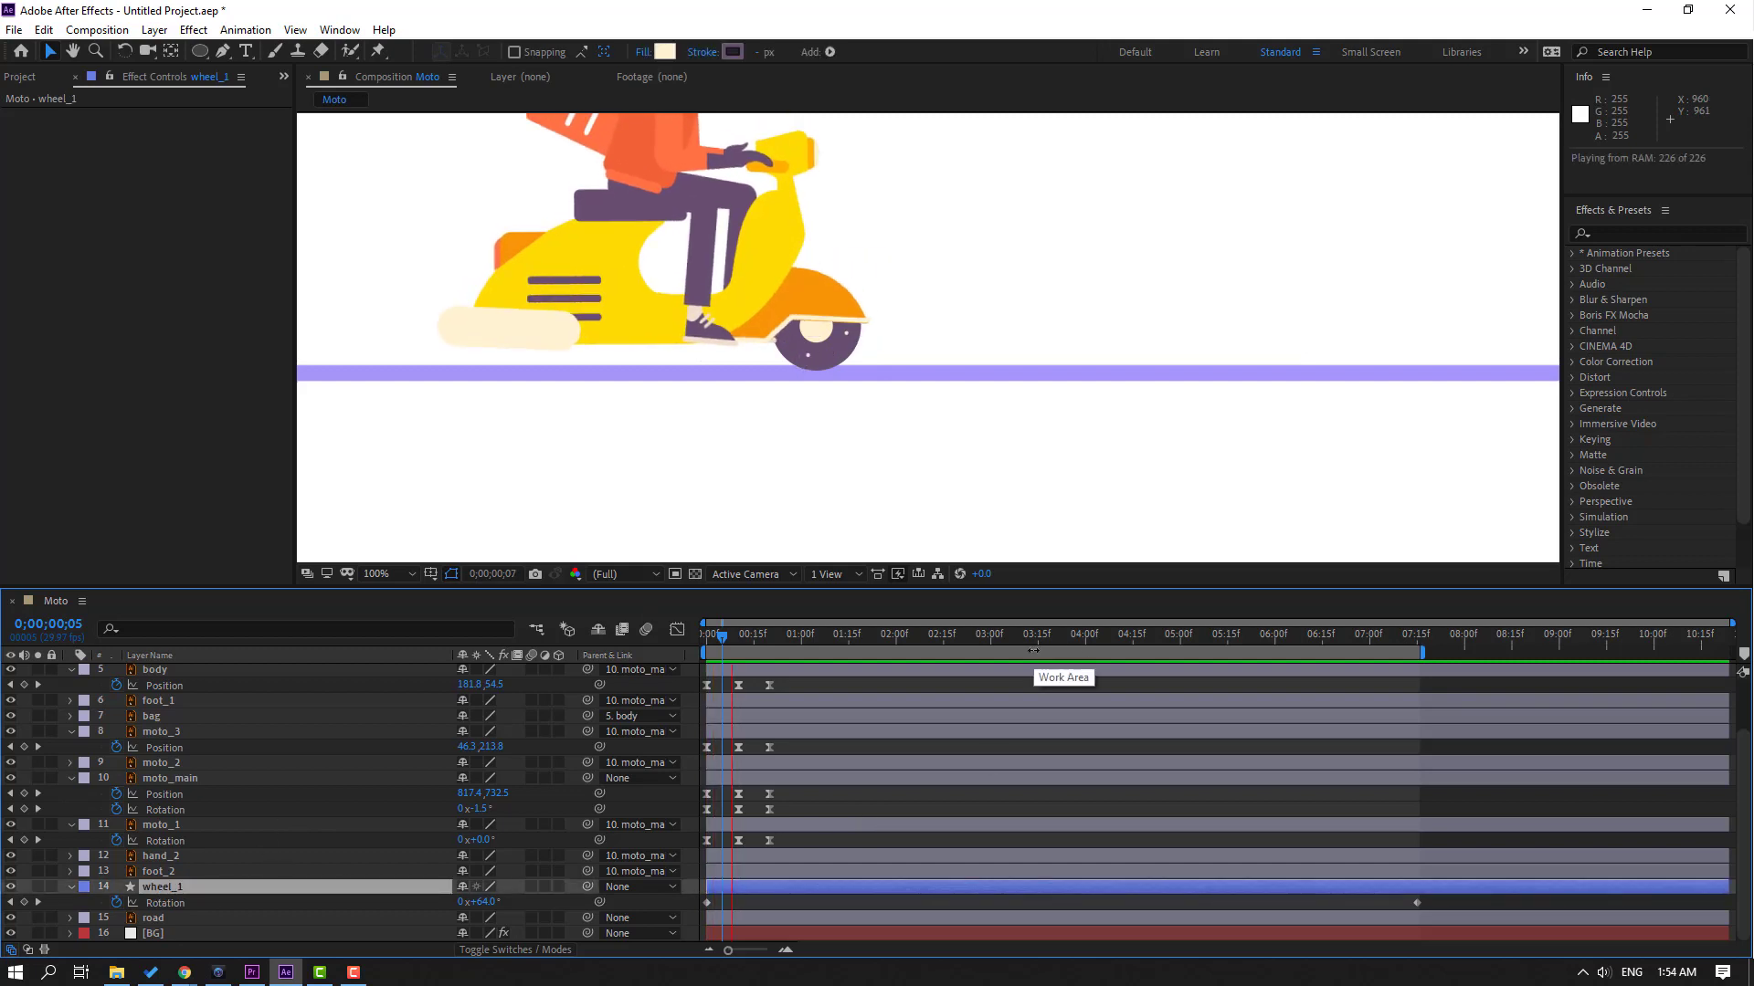
click(1416, 639)
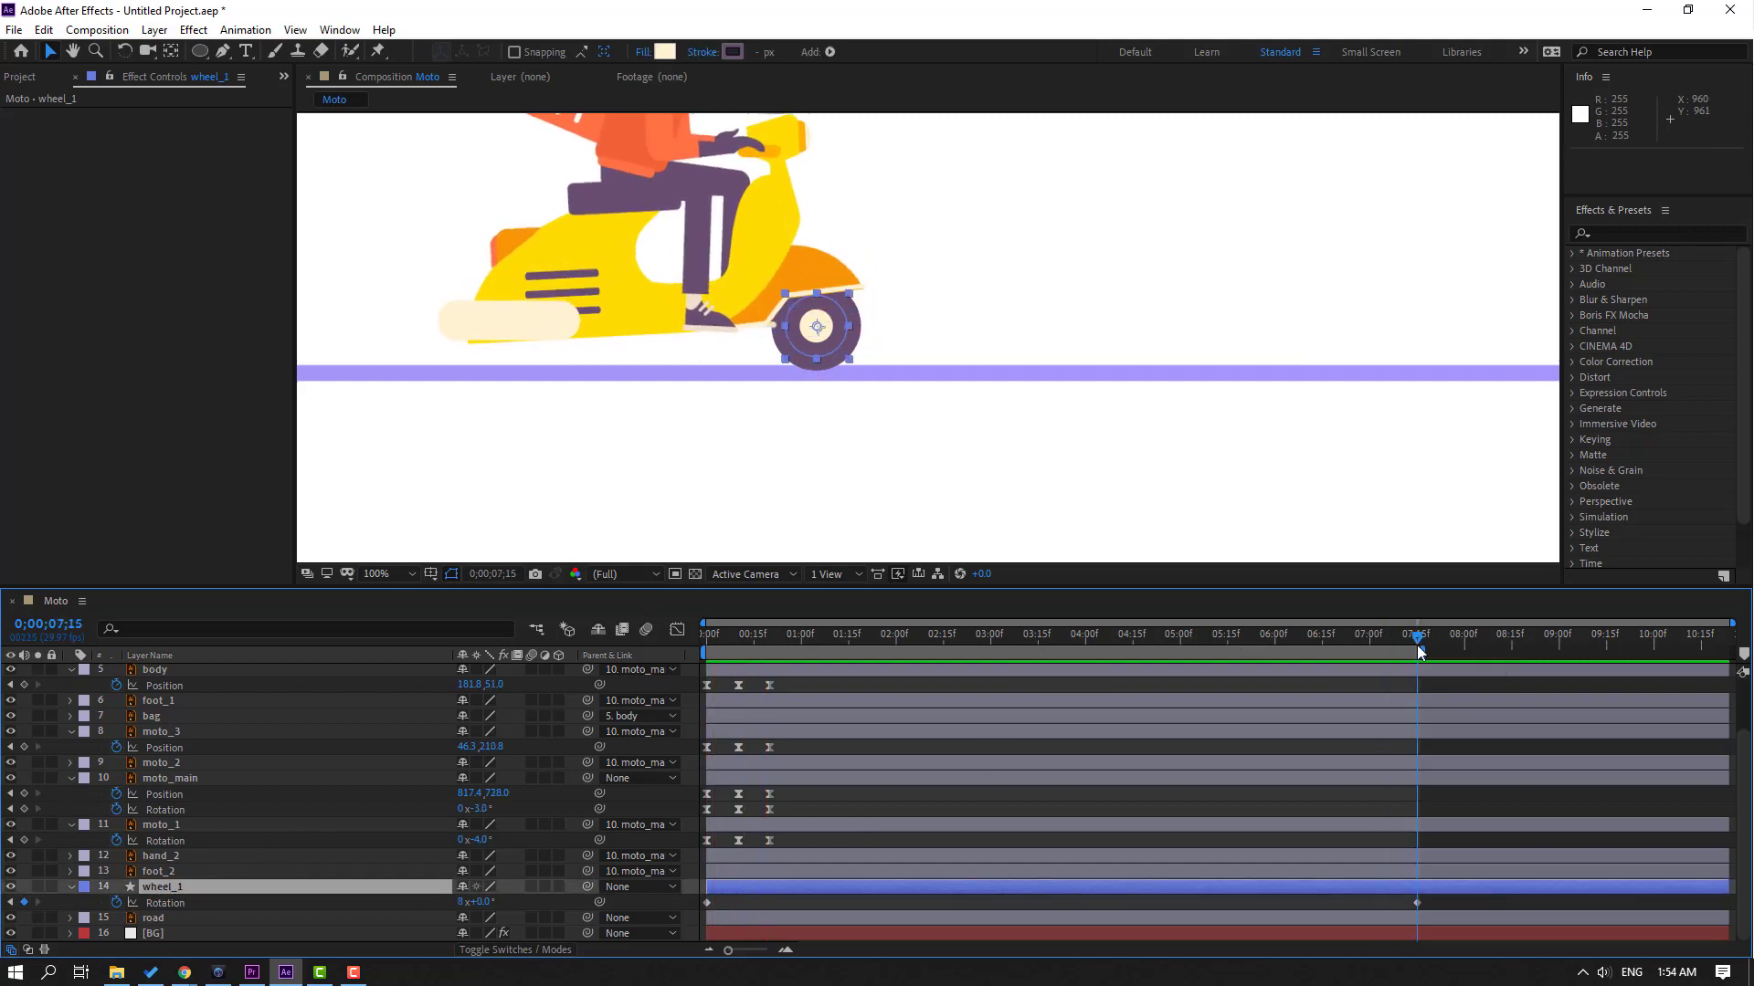
click(460, 902)
text(12)
key(Return)
click(841, 907)
key(space)
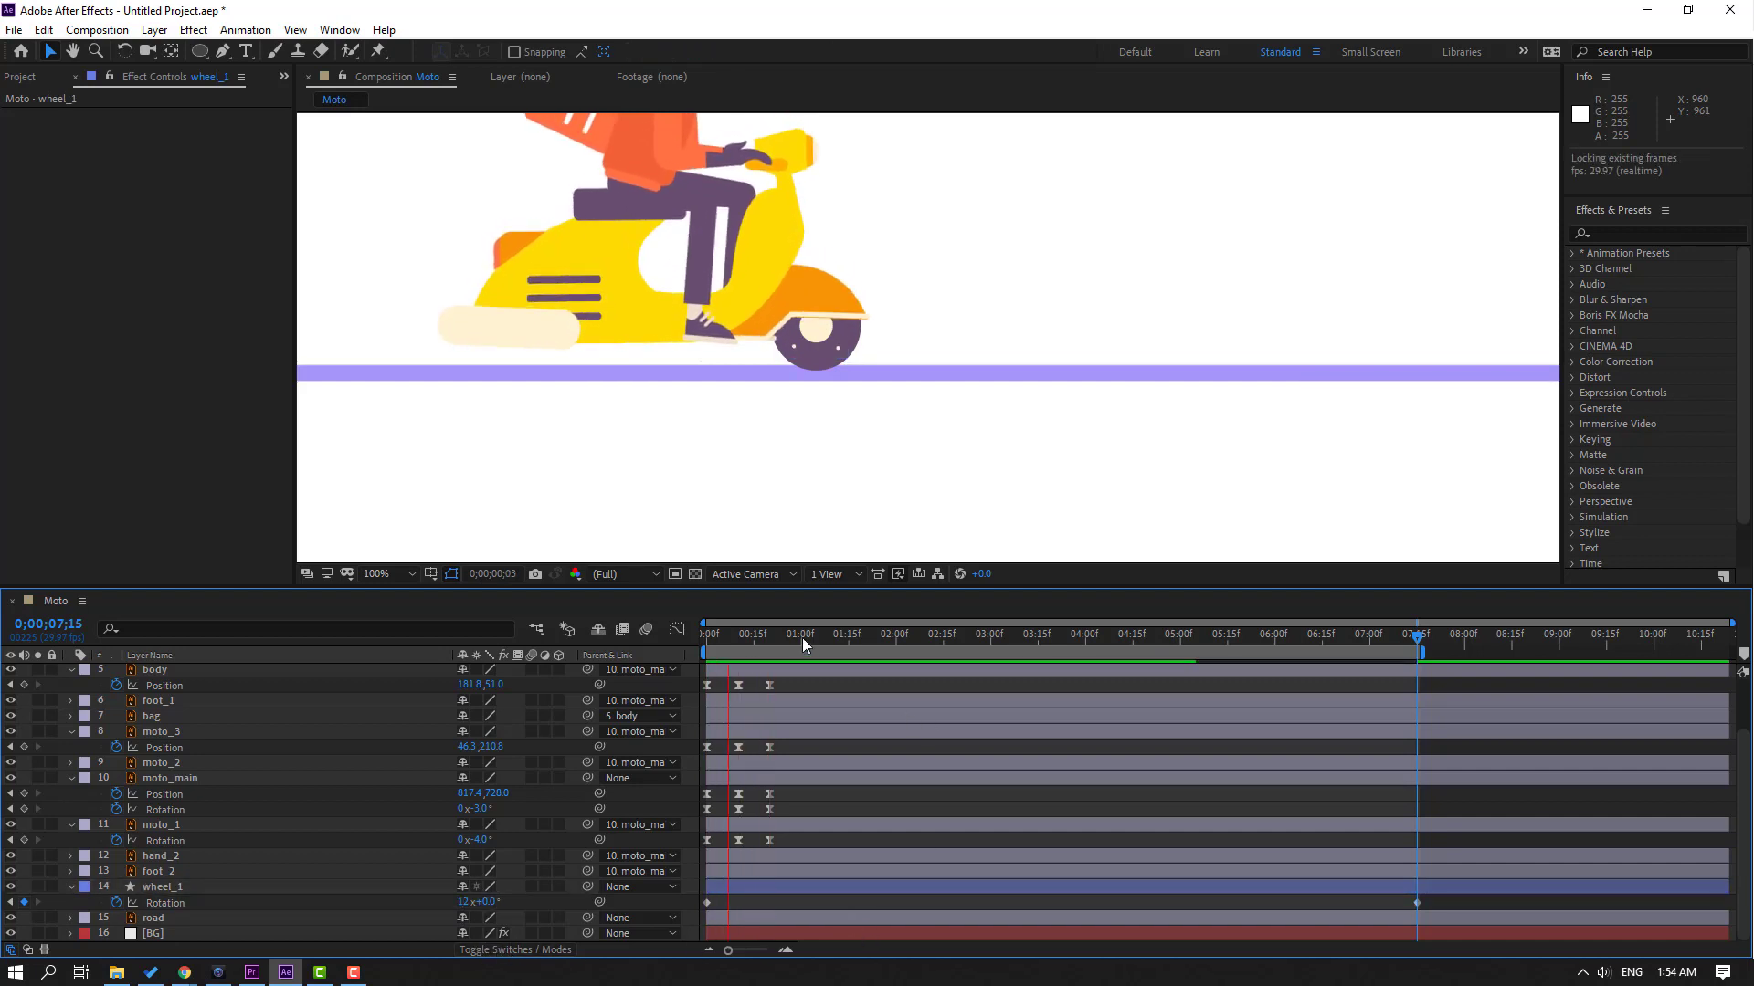
Step: Duplicate wheel_1 and shift the copy horizontally beneath the scooter's rear body as the back wheel, then preview both wheels
click(163, 886)
key(ctrl+d)
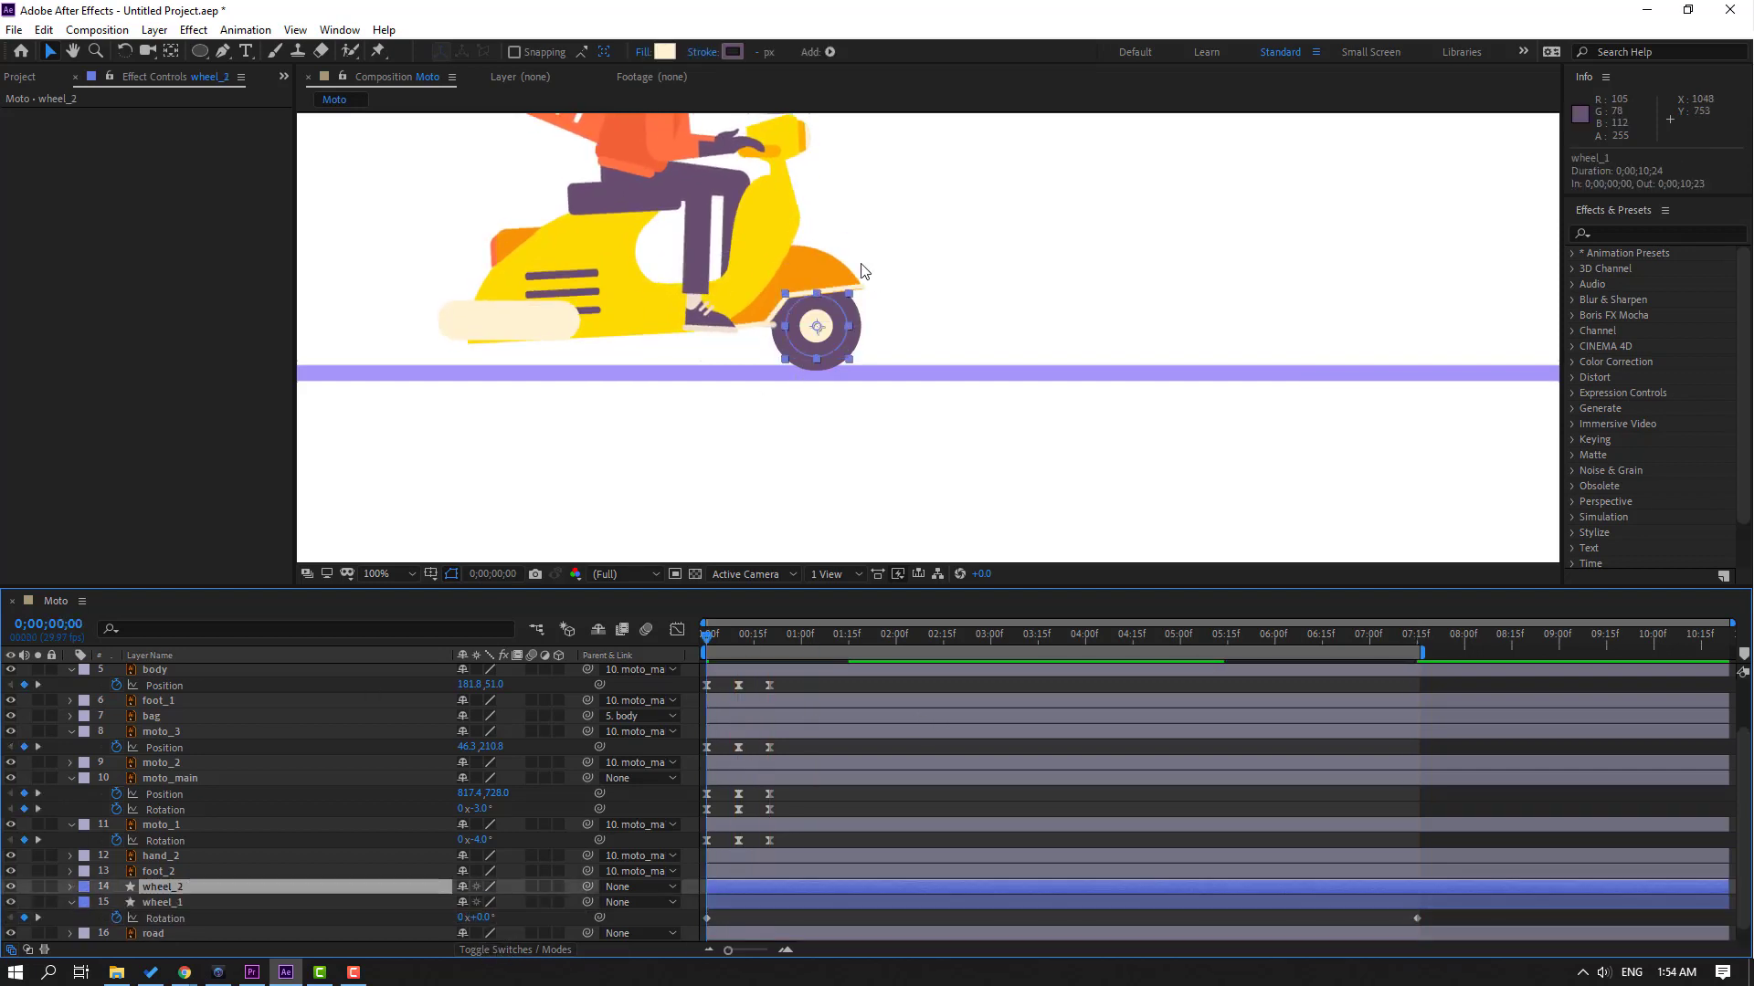
key(period)
drag(637, 409, 992, 396)
key(shift+Left)
key(shift+Left)
key(shift+Left)
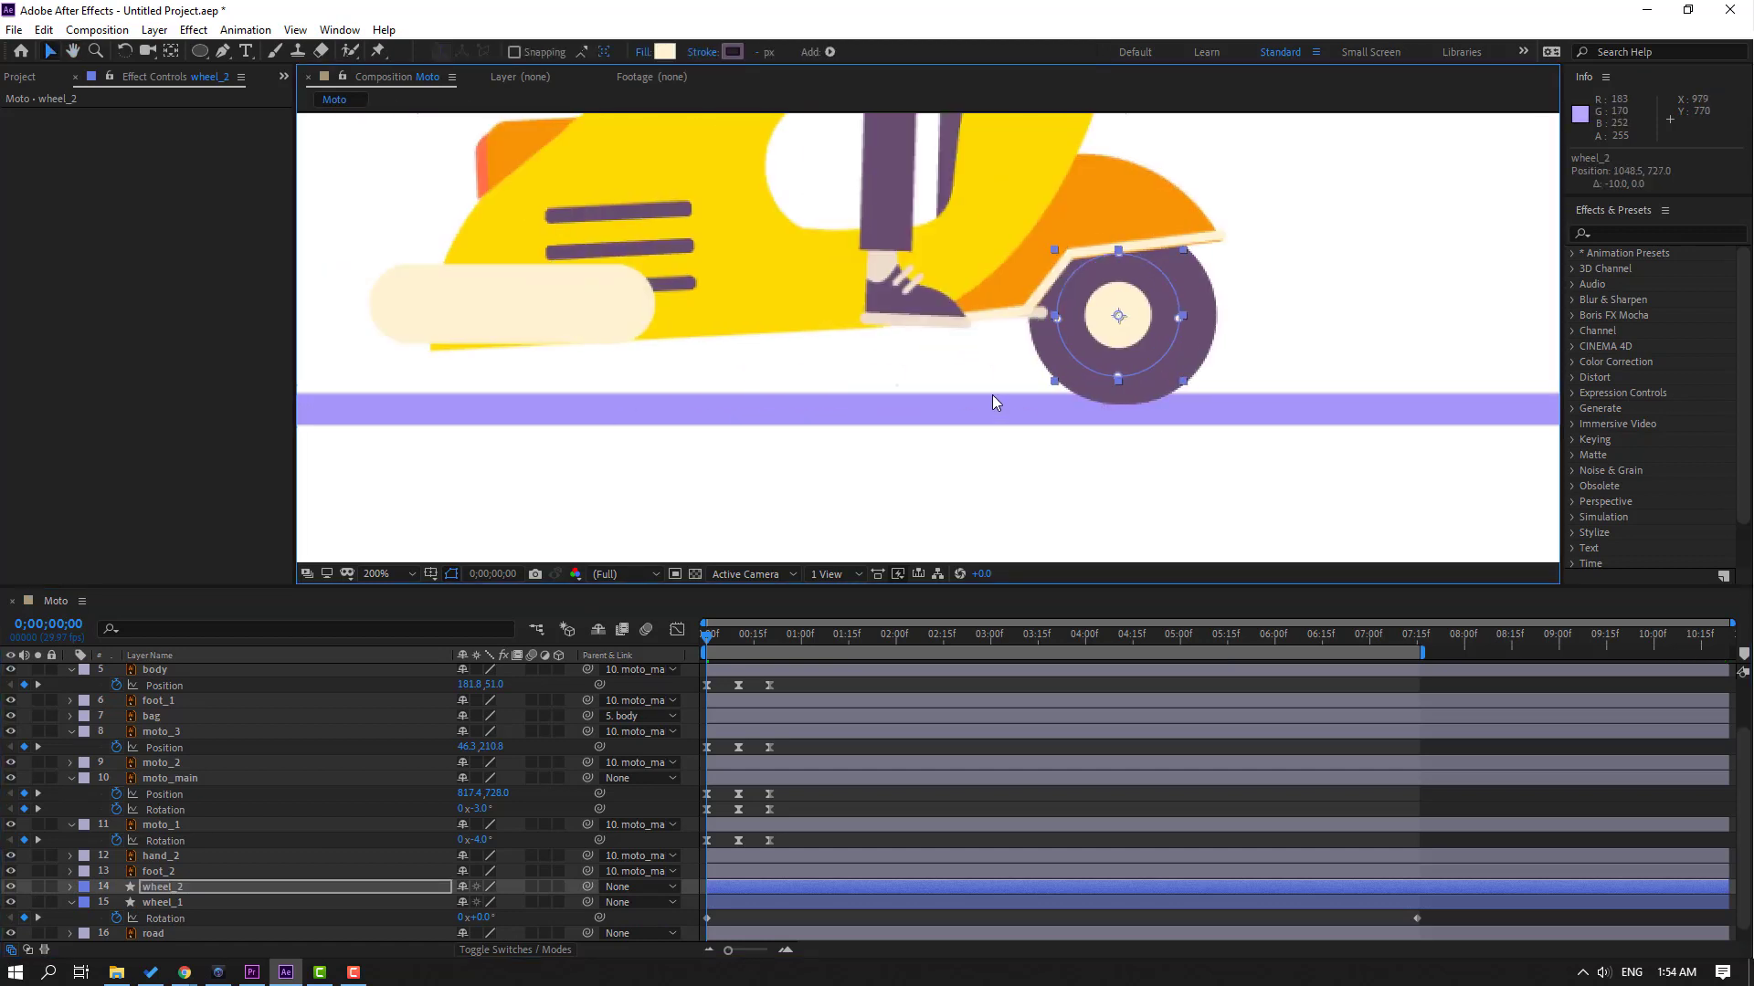
key(shift+Left)
key(shift+Left)
key(shift+Left)
key(shift+Left)
key(shift+Left)
key(shift+Left)
key(shift+Left)
key(shift+Left)
key(shift+Left)
key(shift+Left)
key(shift+Left)
key(shift+Left)
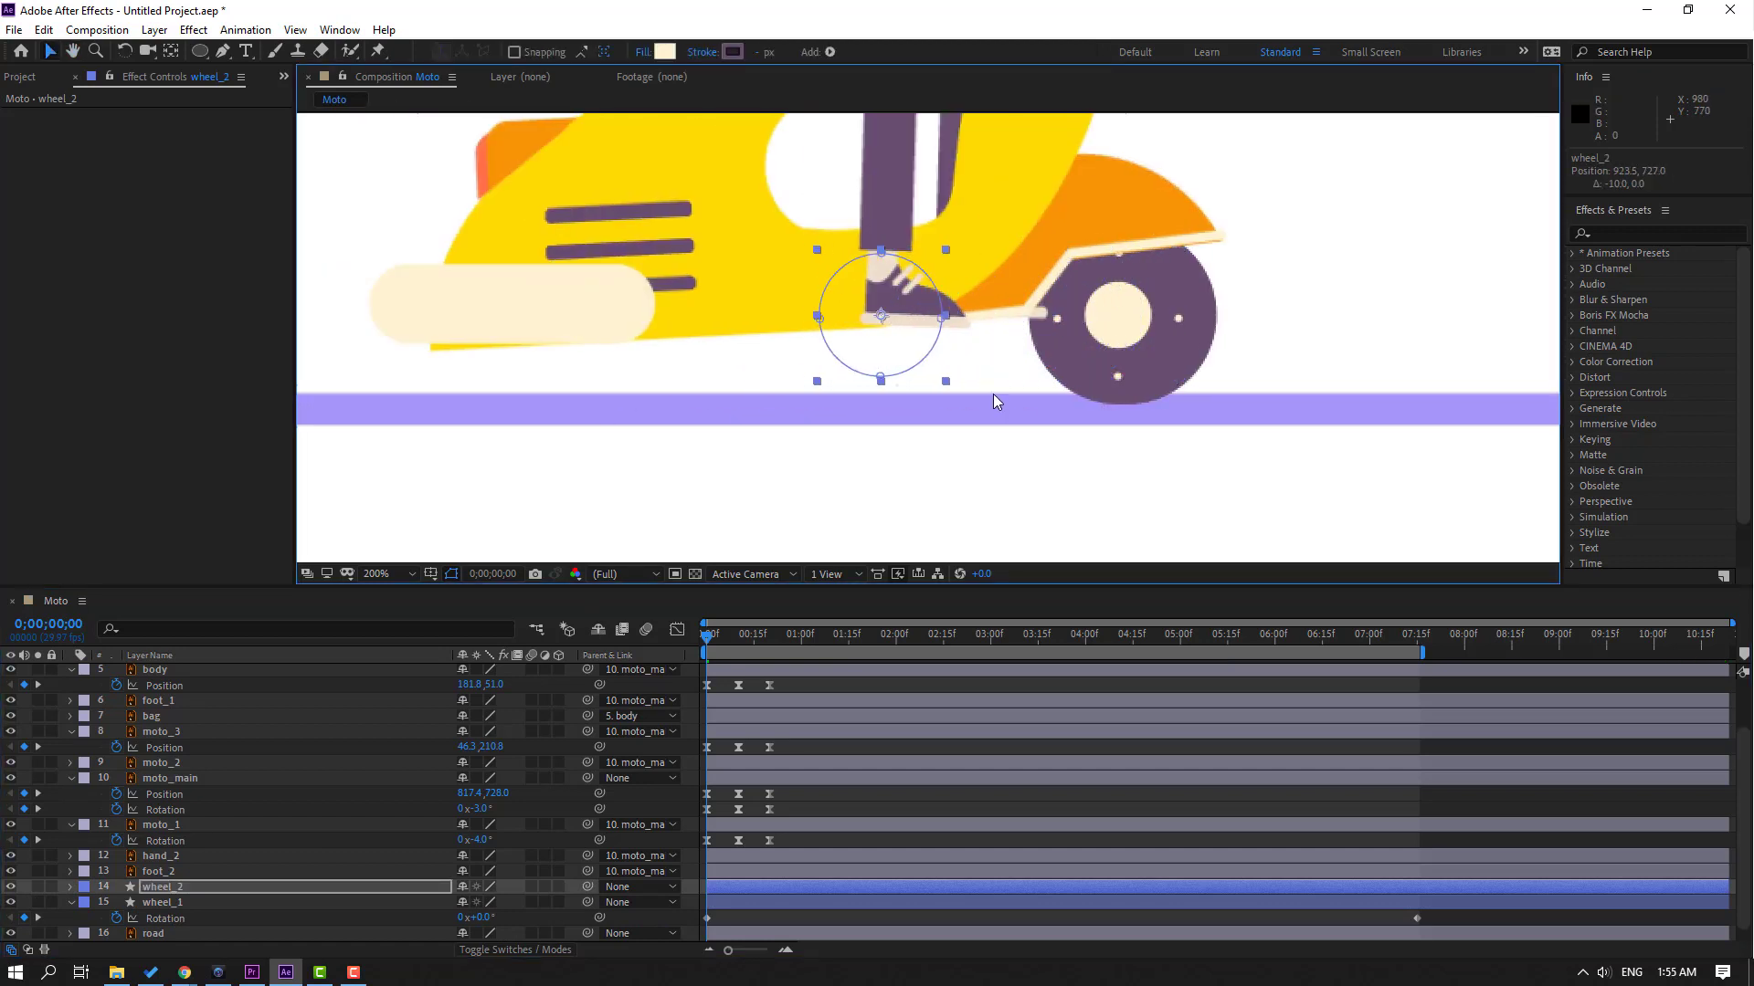
key(comma)
key(shift+Left)
key(shift+Left)
key(shift+Left)
key(shift+Left)
key(shift+Left)
key(shift+Left)
key(shift+Left)
key(shift+Left)
key(shift+Left)
key(shift+Left)
key(shift+Left)
key(shift+Left)
key(shift+Left)
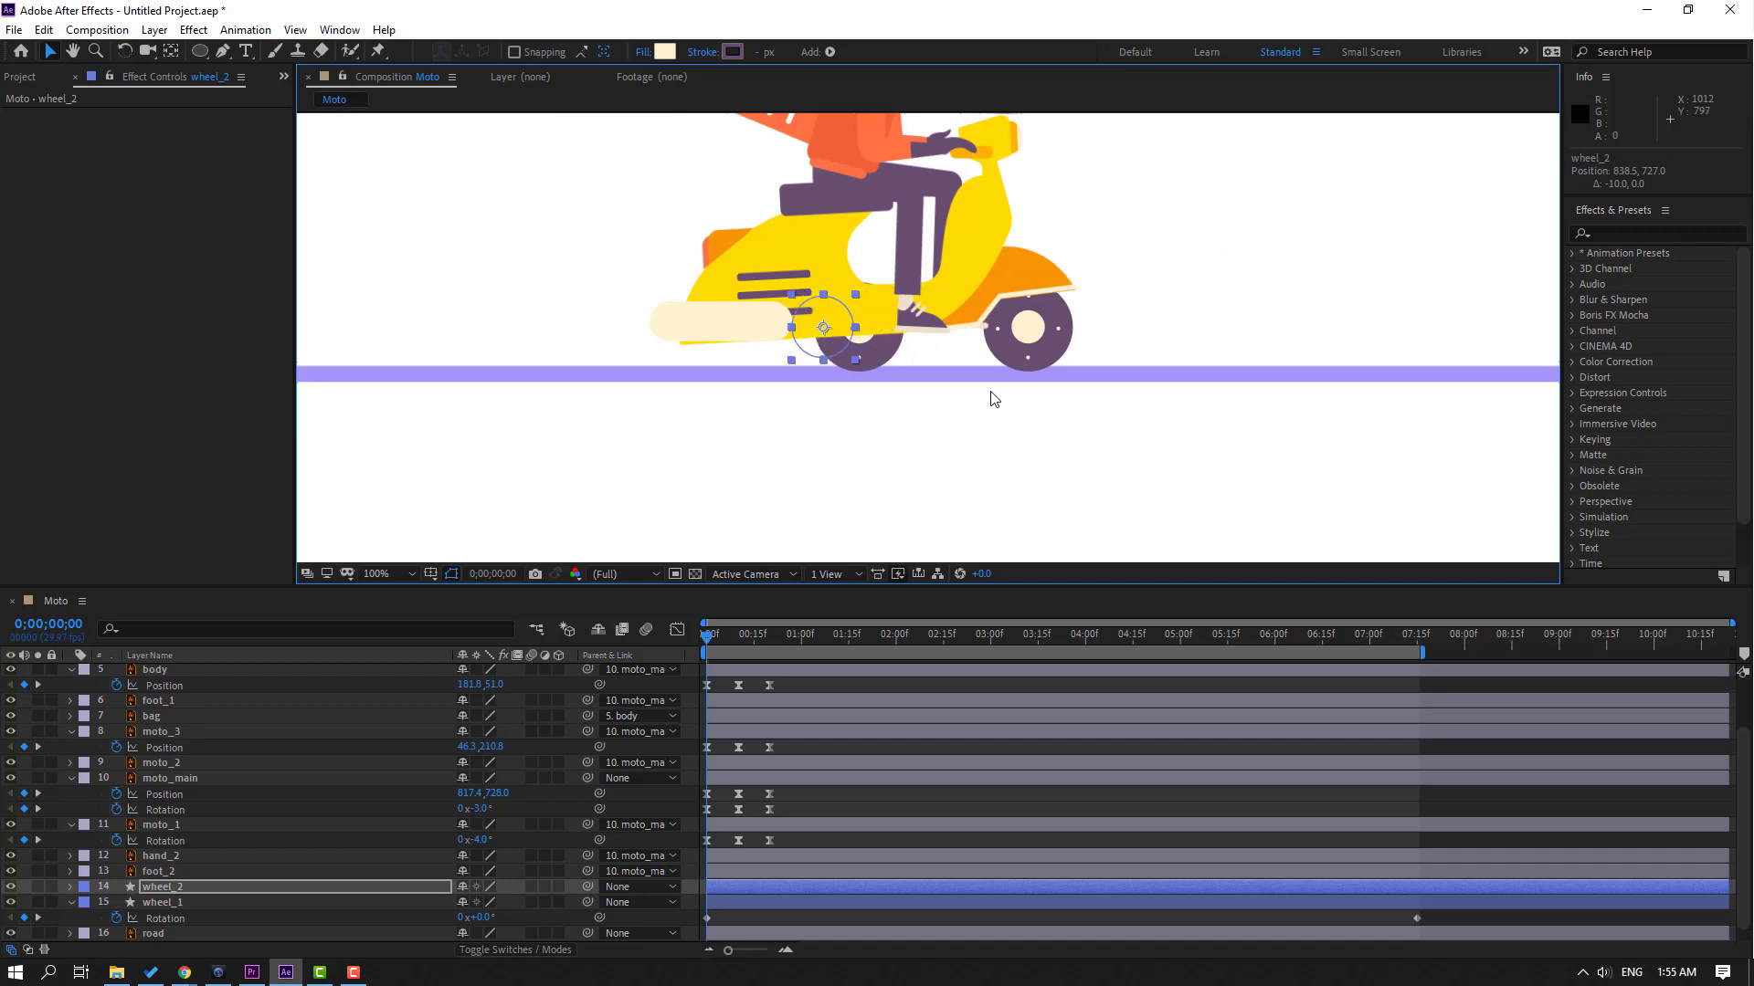
key(shift+Left)
key(shift+Left)
key(shift+Left)
key(space)
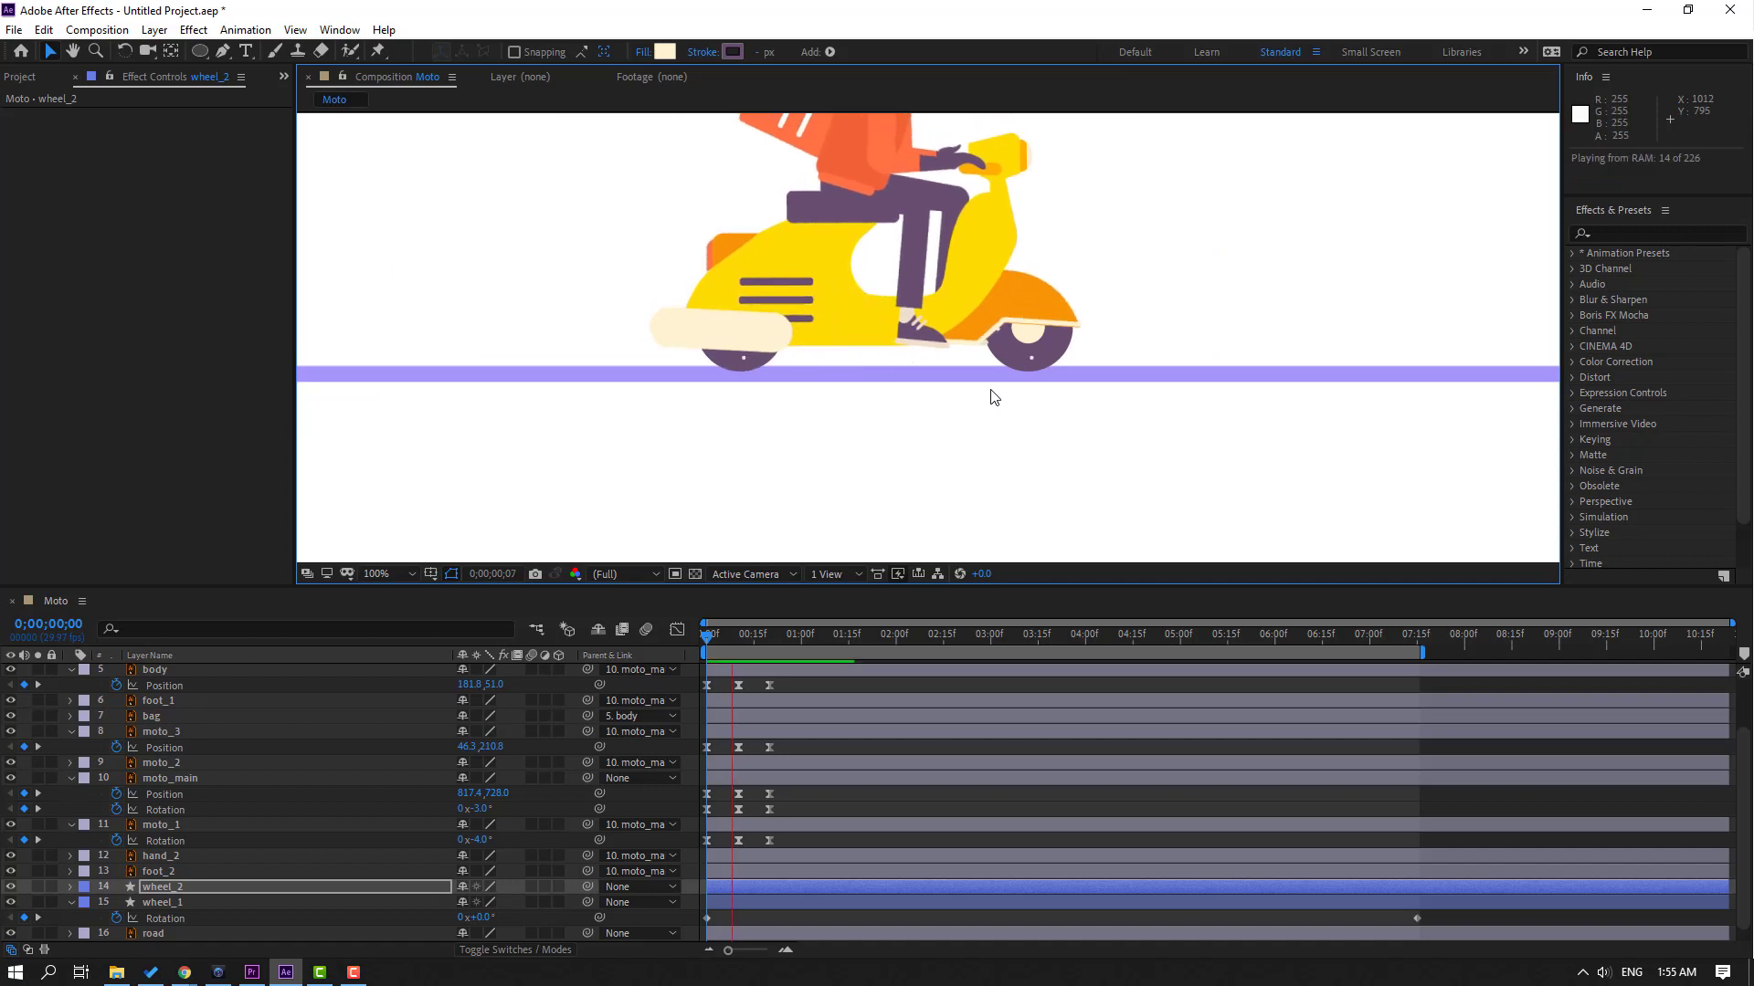
Step: Collapse wheel_1's properties, add the expression loopOutDuration(type = "cycle", duration = 0) to moto_1's Rotation, and preview the loop
click(447, 682)
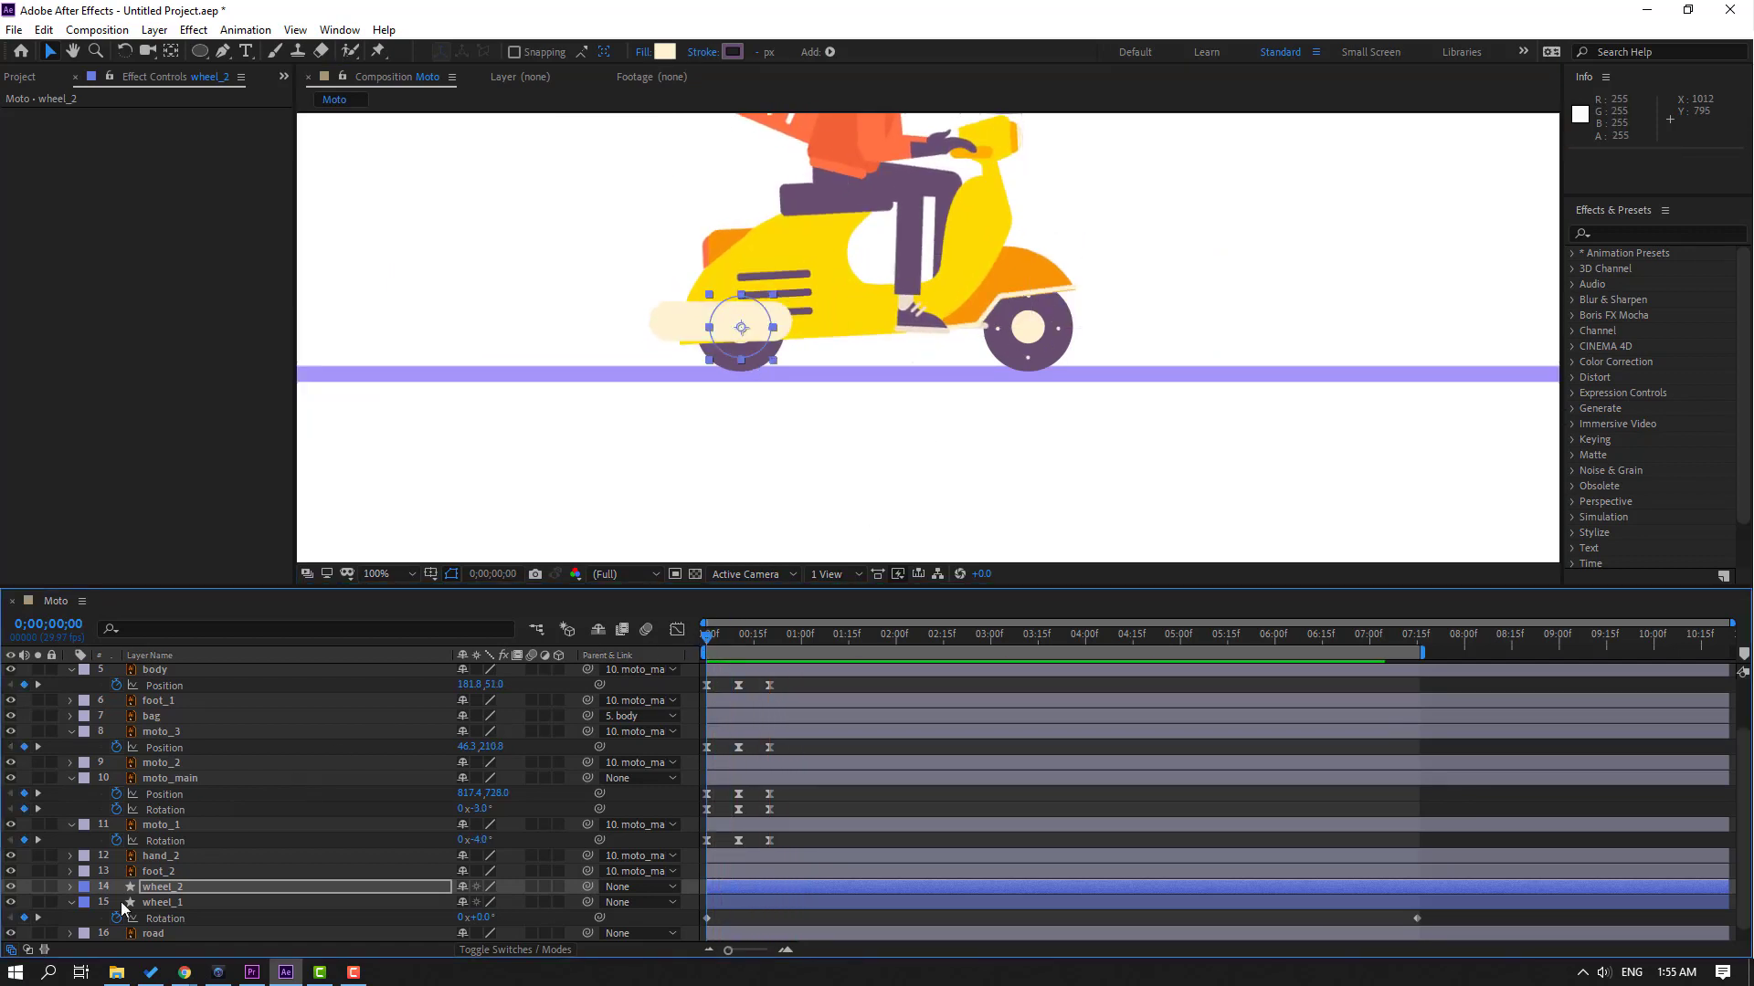
click(71, 902)
click(802, 843)
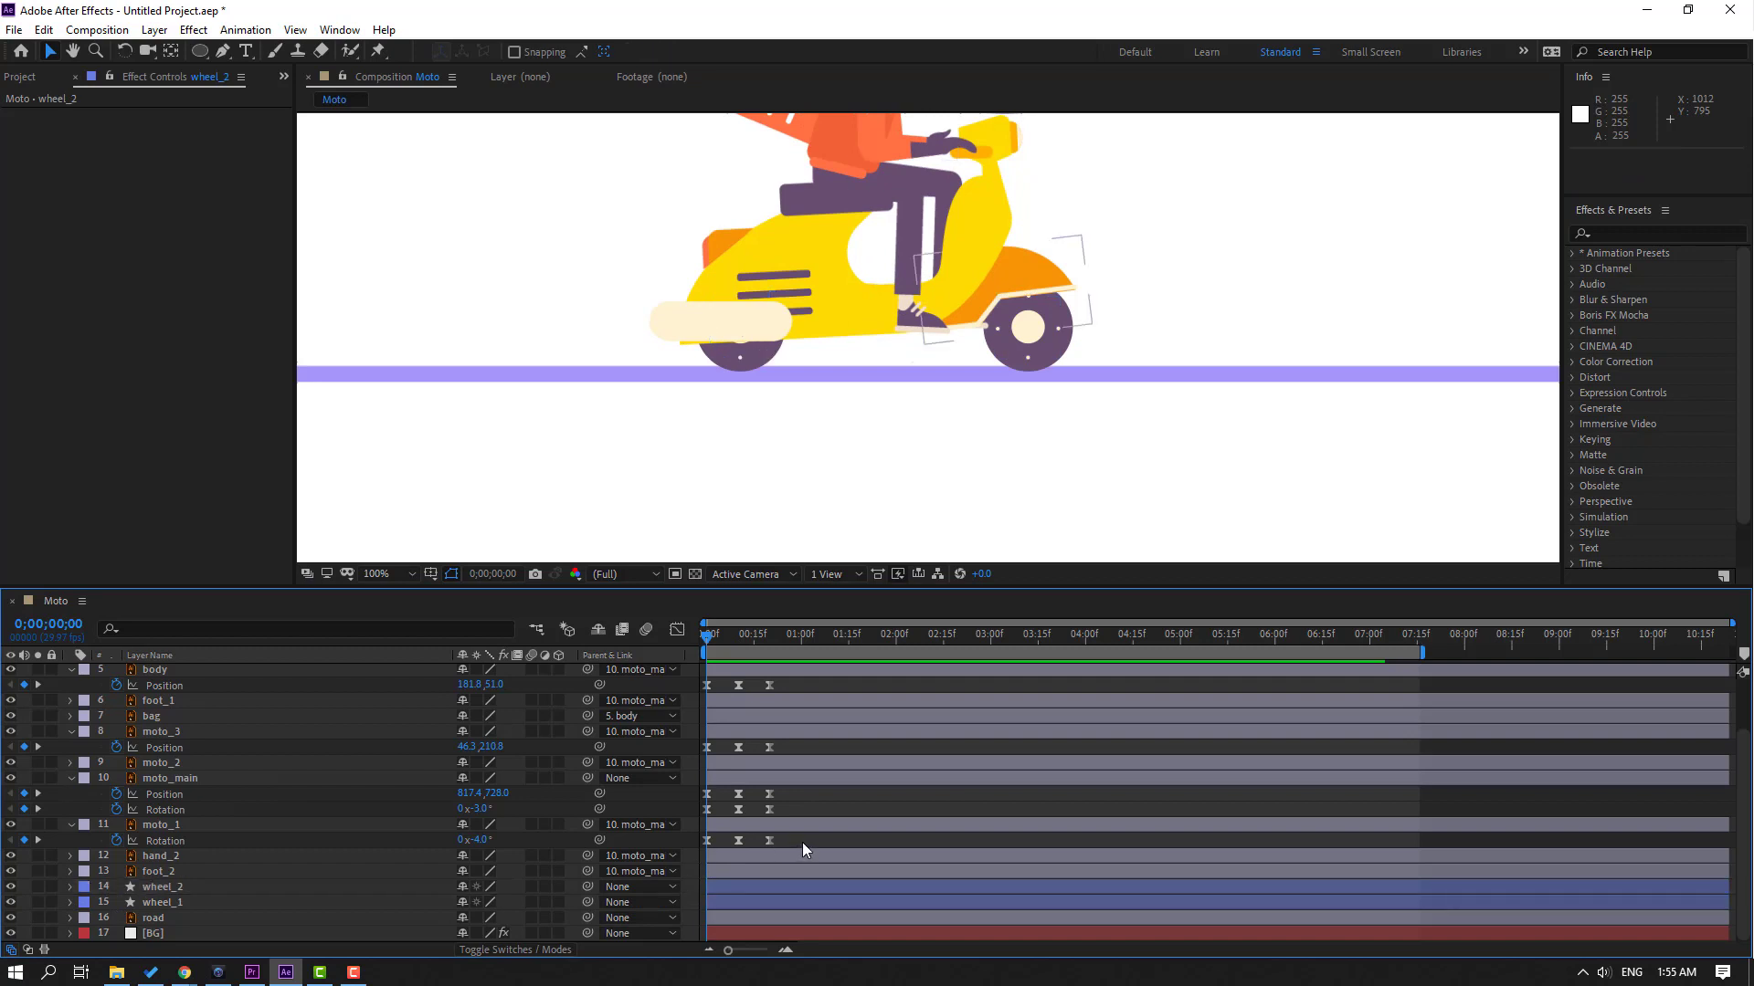
click(784, 750)
click(795, 841)
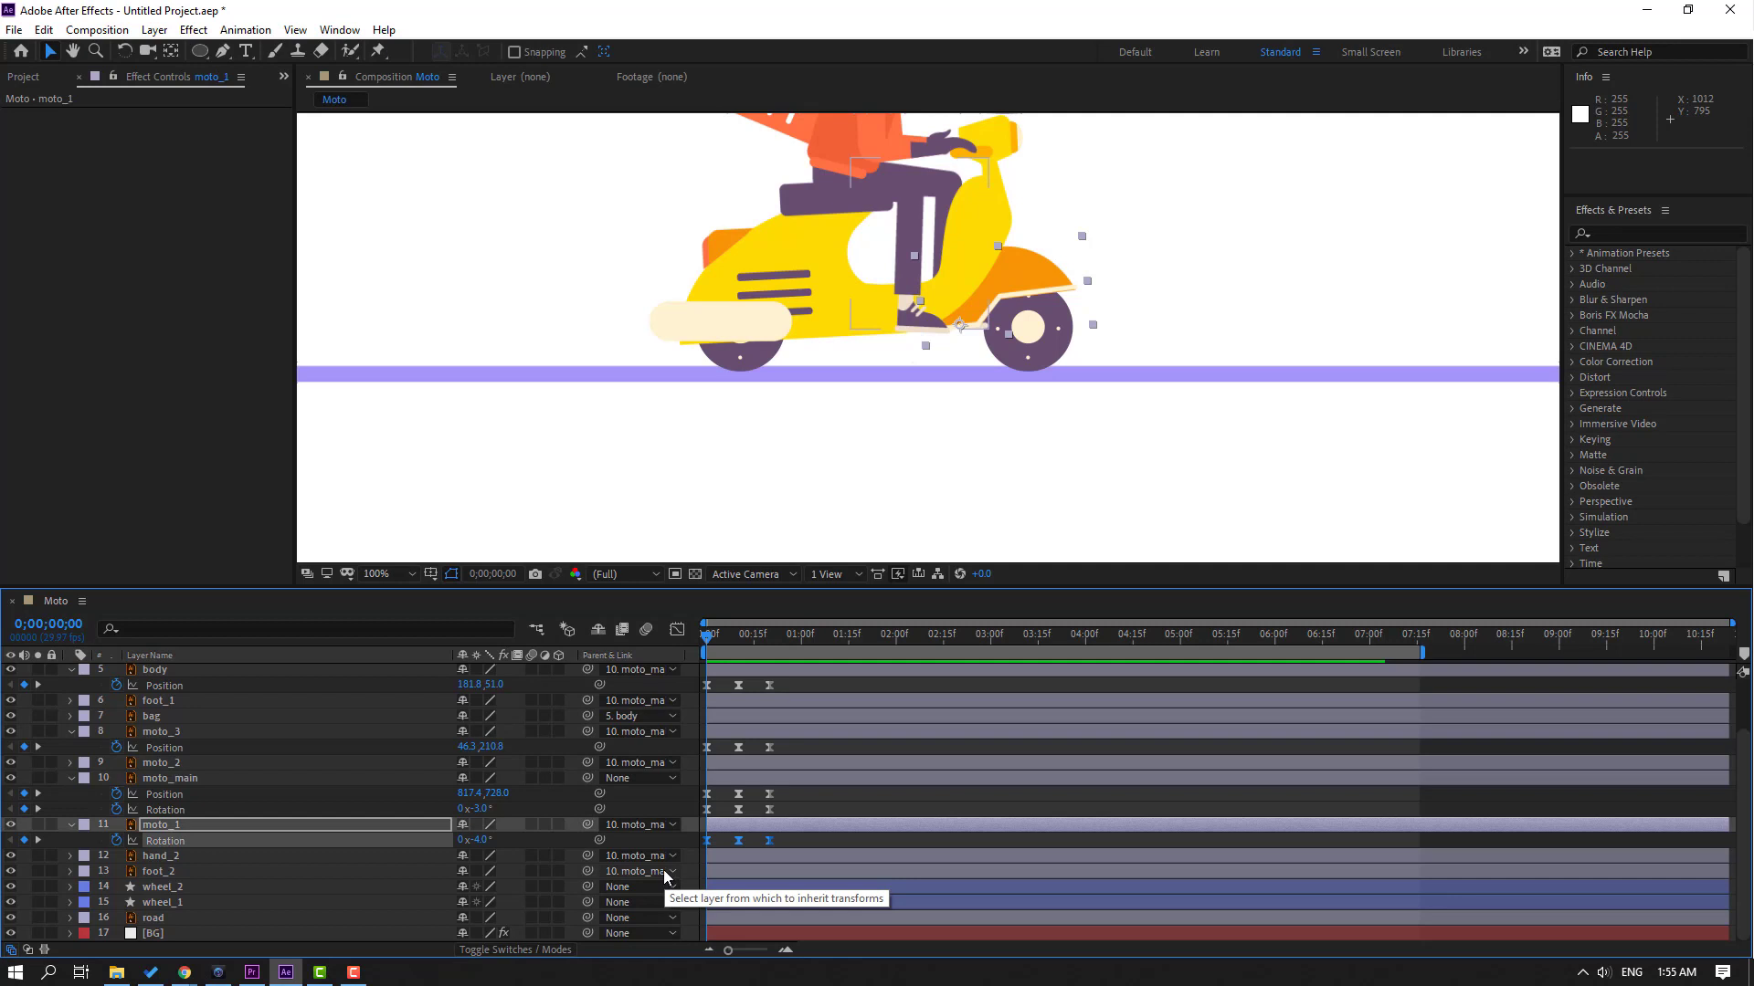
alt+click(119, 841)
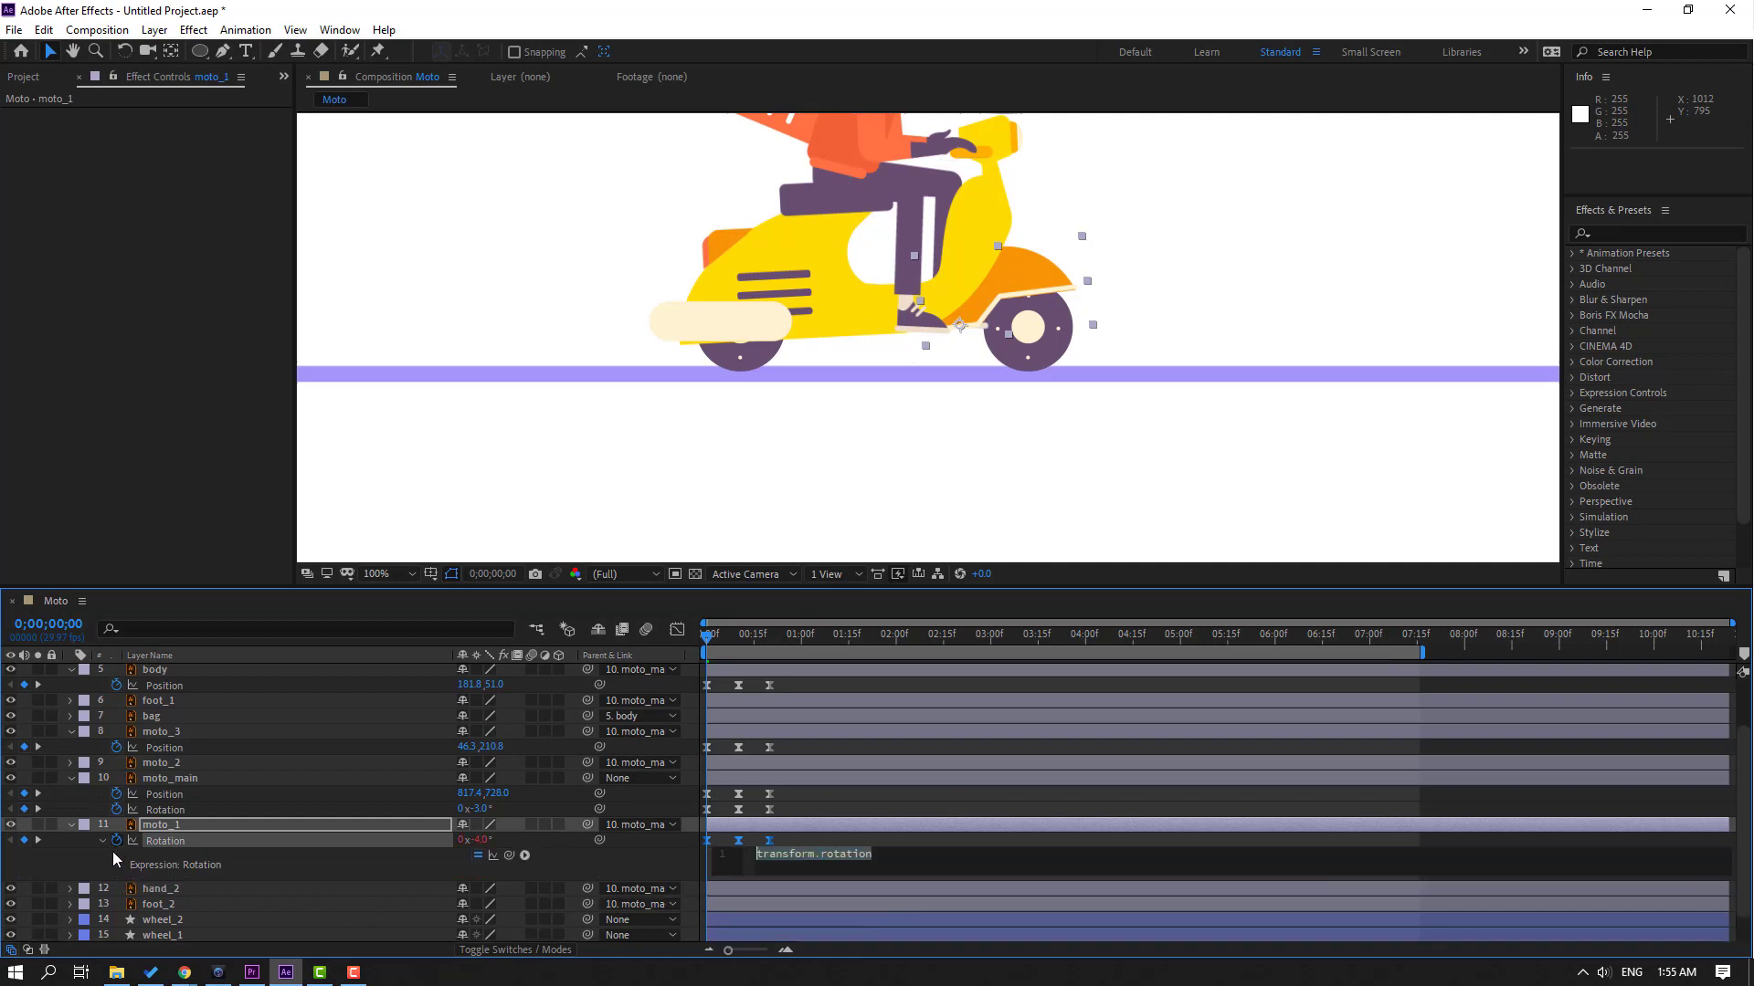
click(525, 856)
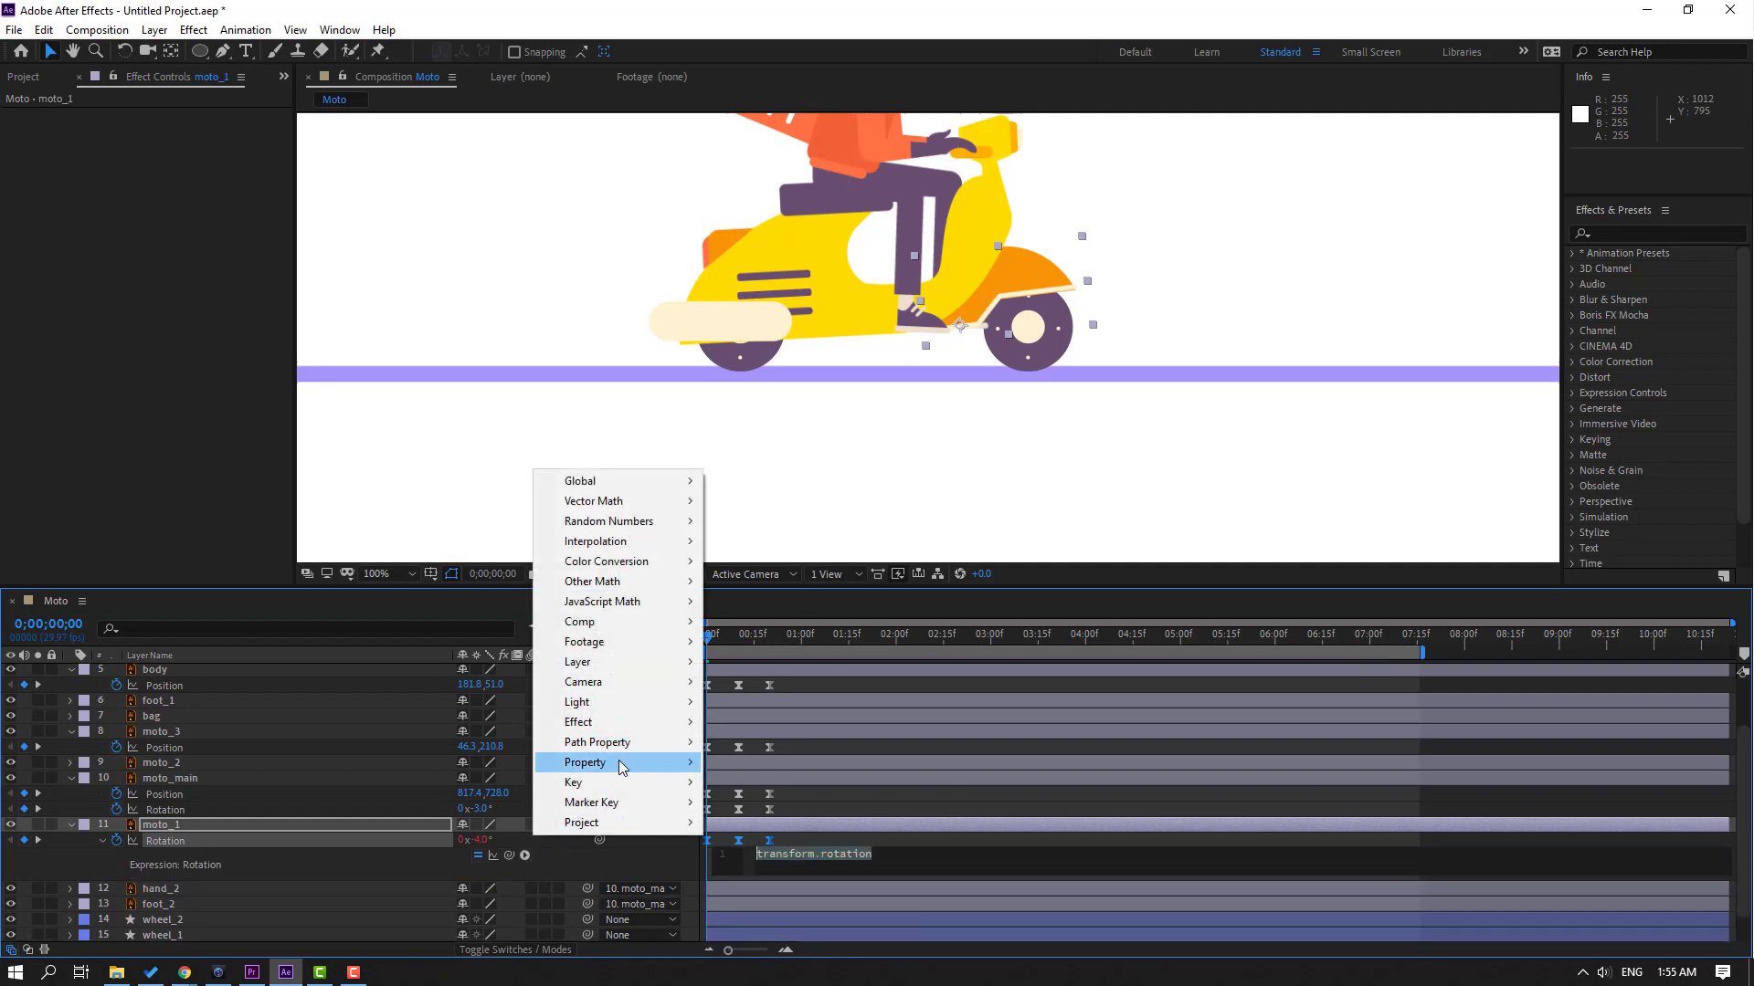
mouse_move(614, 763)
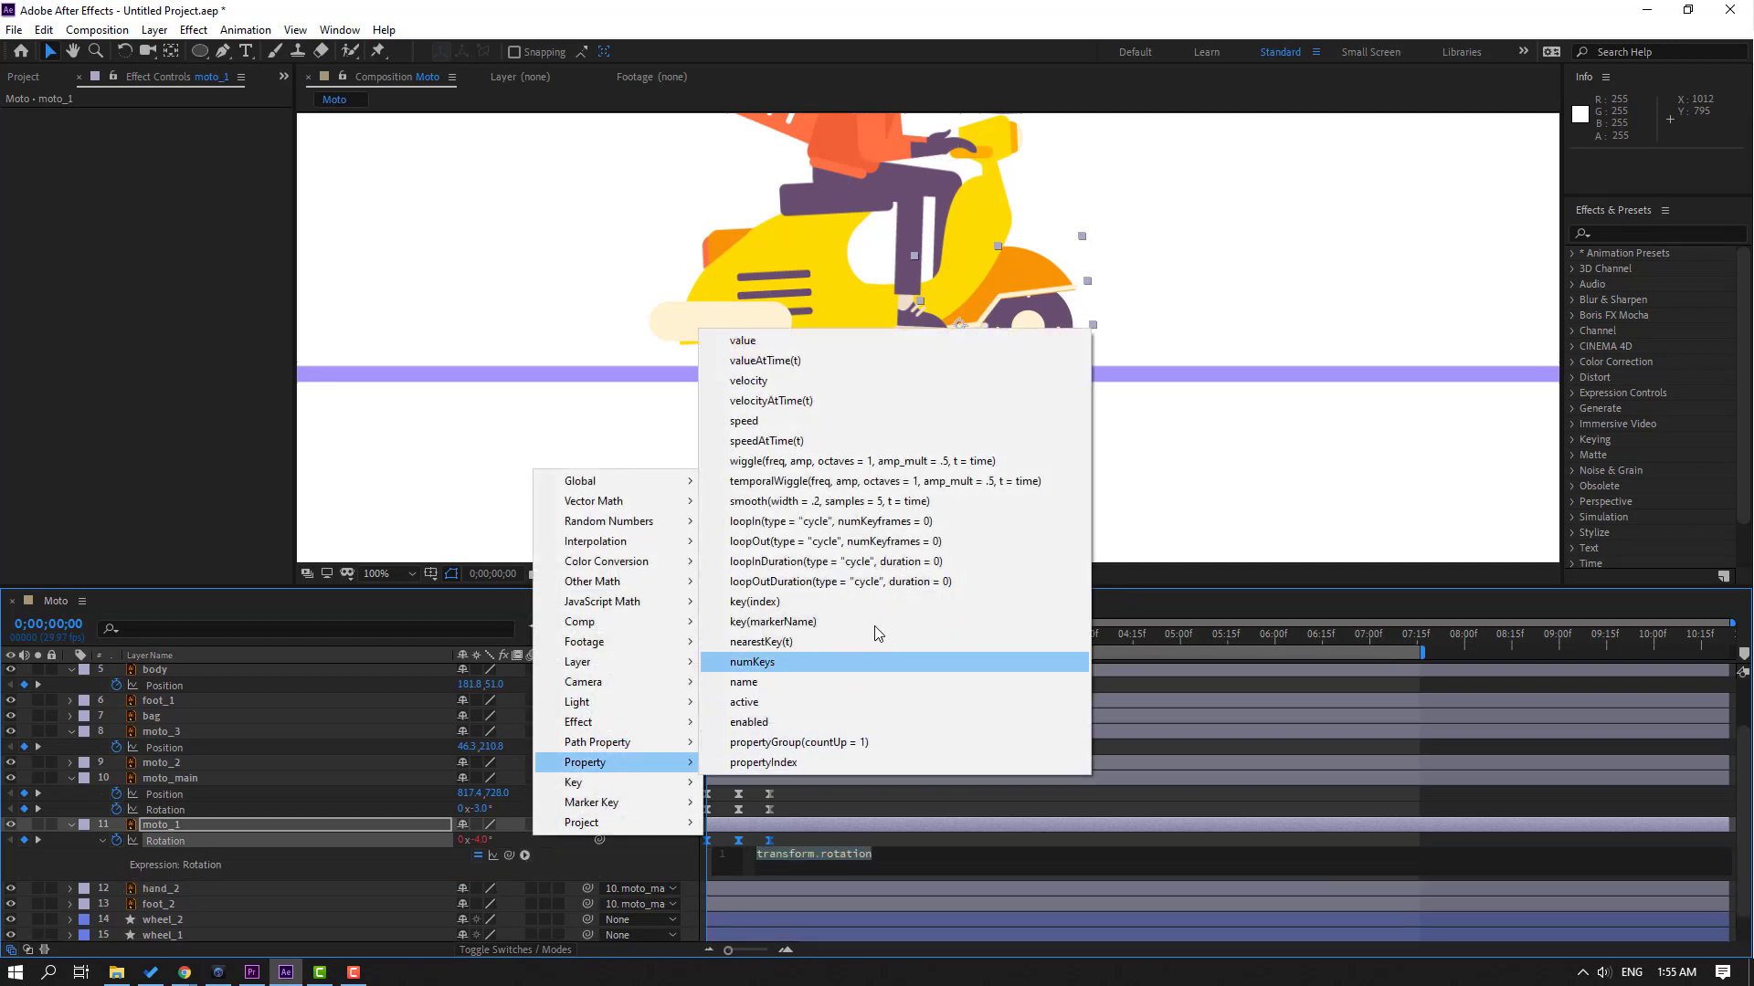
click(954, 589)
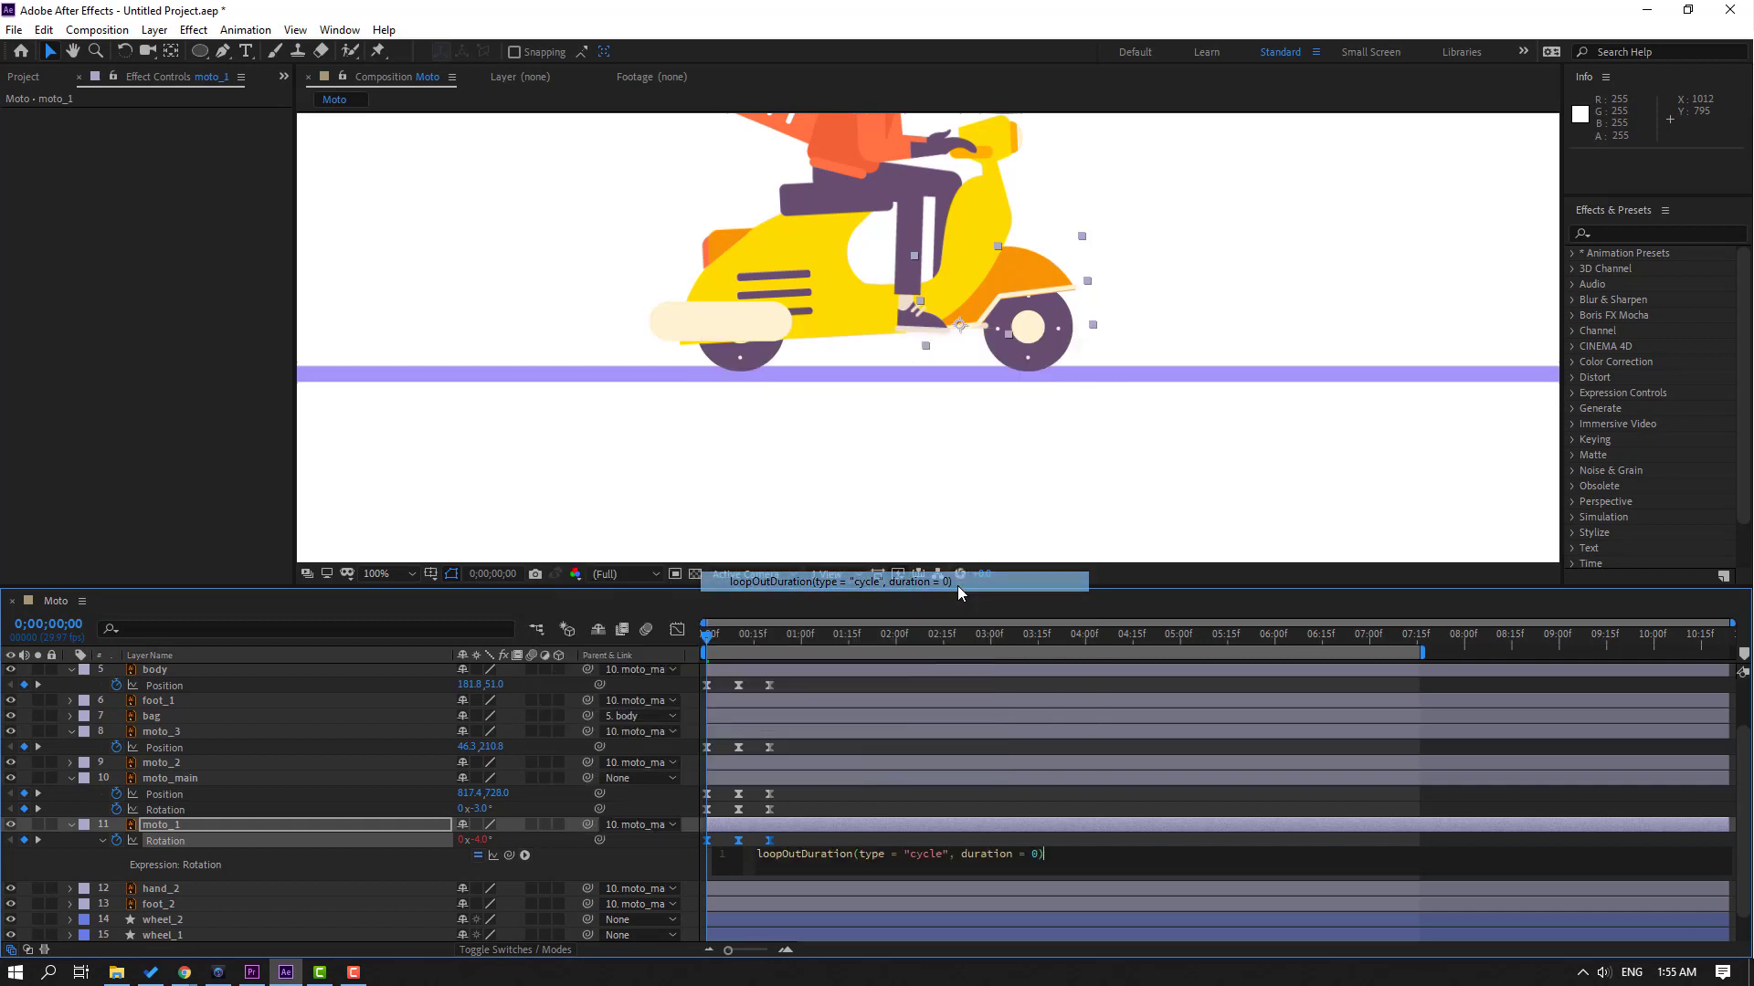
click(1445, 830)
key(space)
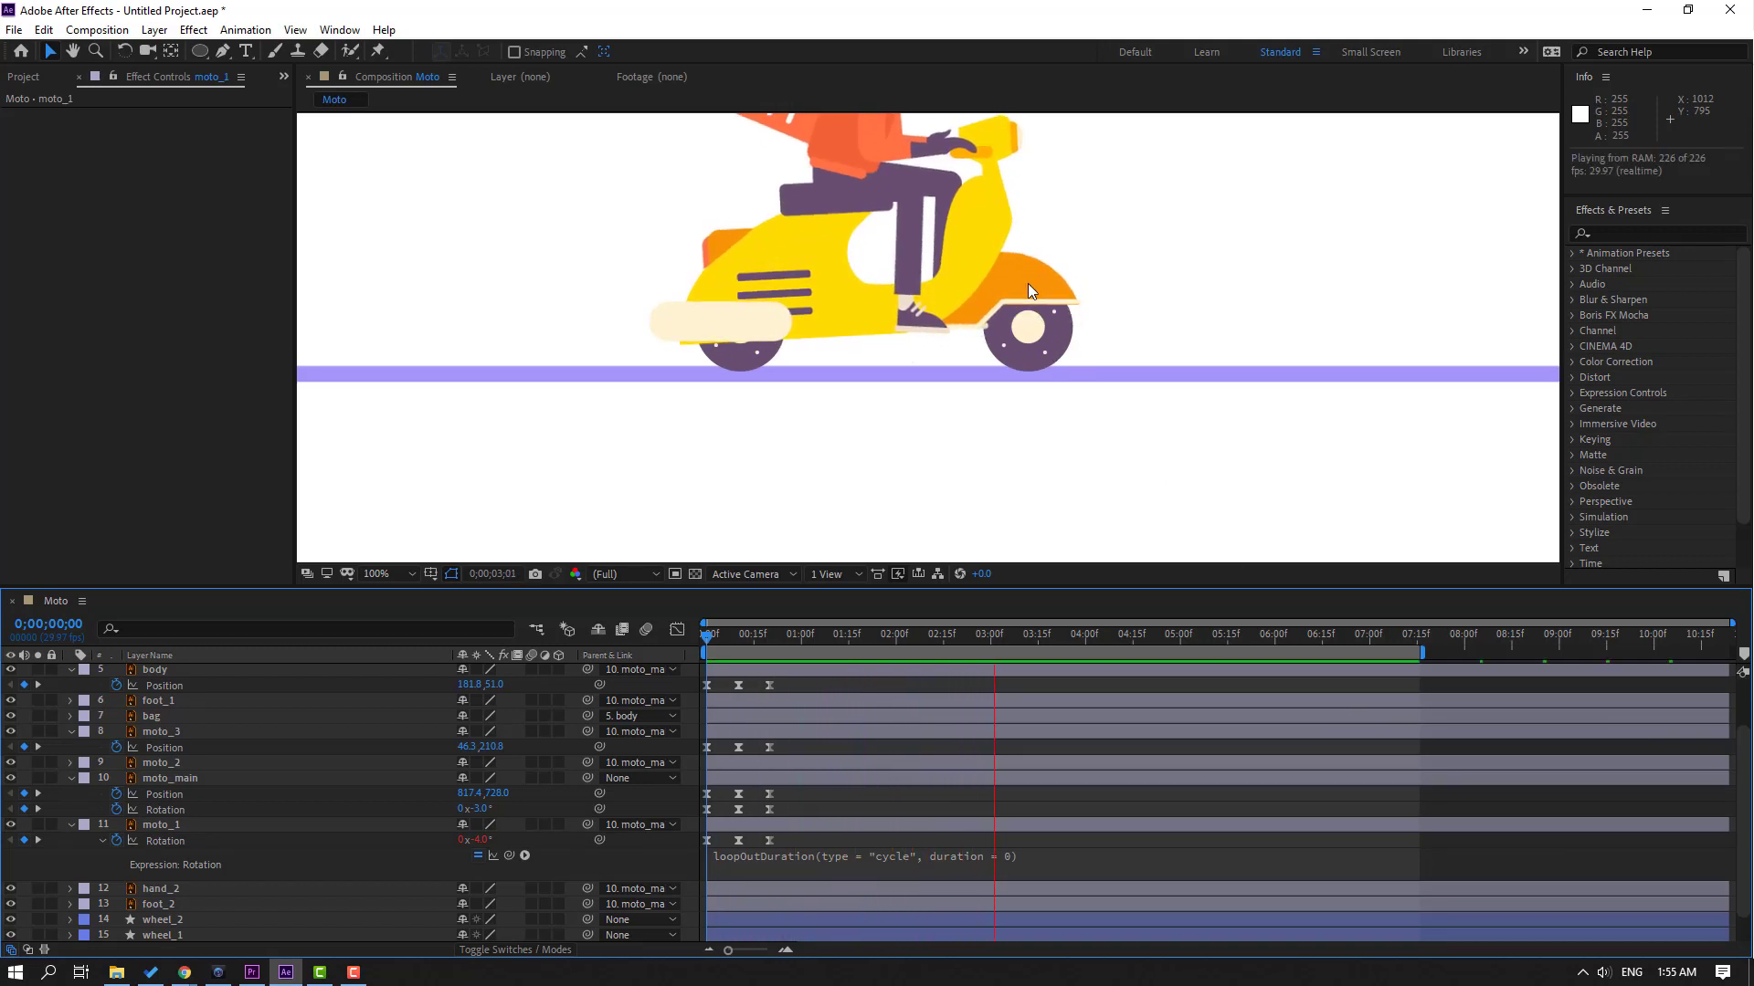
Step: Apply the loopOutDuration cycle expression to moto_main's Position and Rotation, collapsing the moto_1 and moto_main properties
click(1014, 636)
click(738, 636)
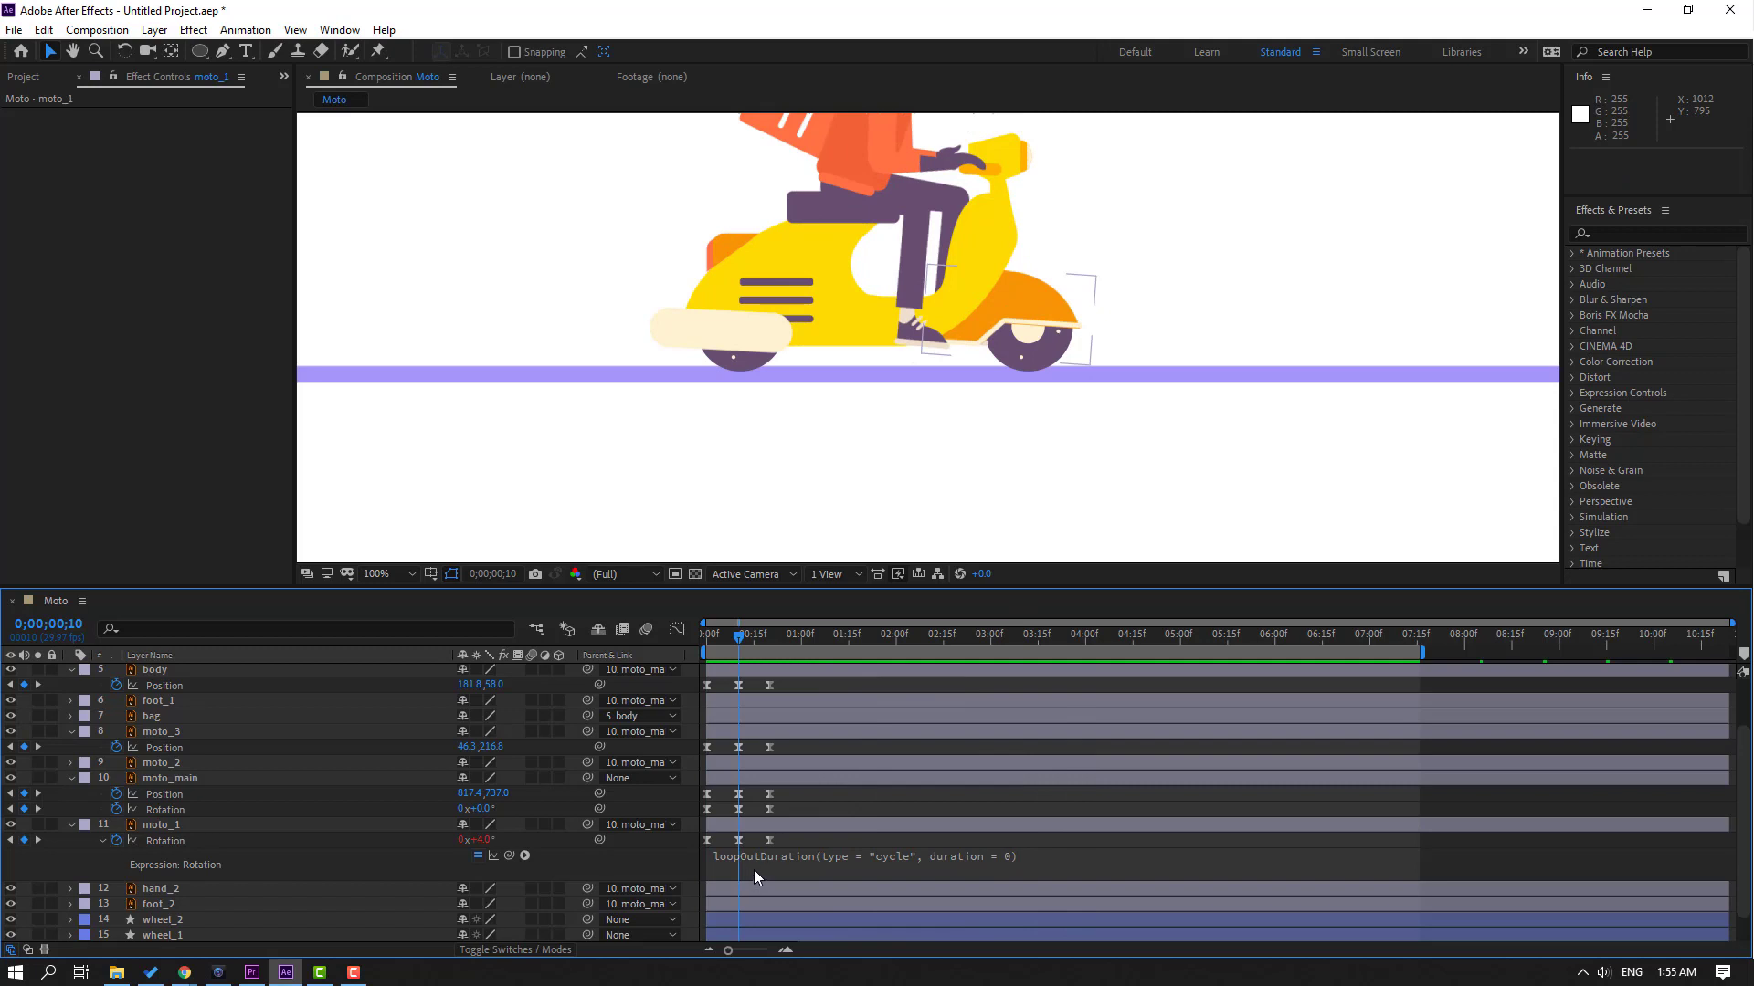
scroll(792, 785, down, 2)
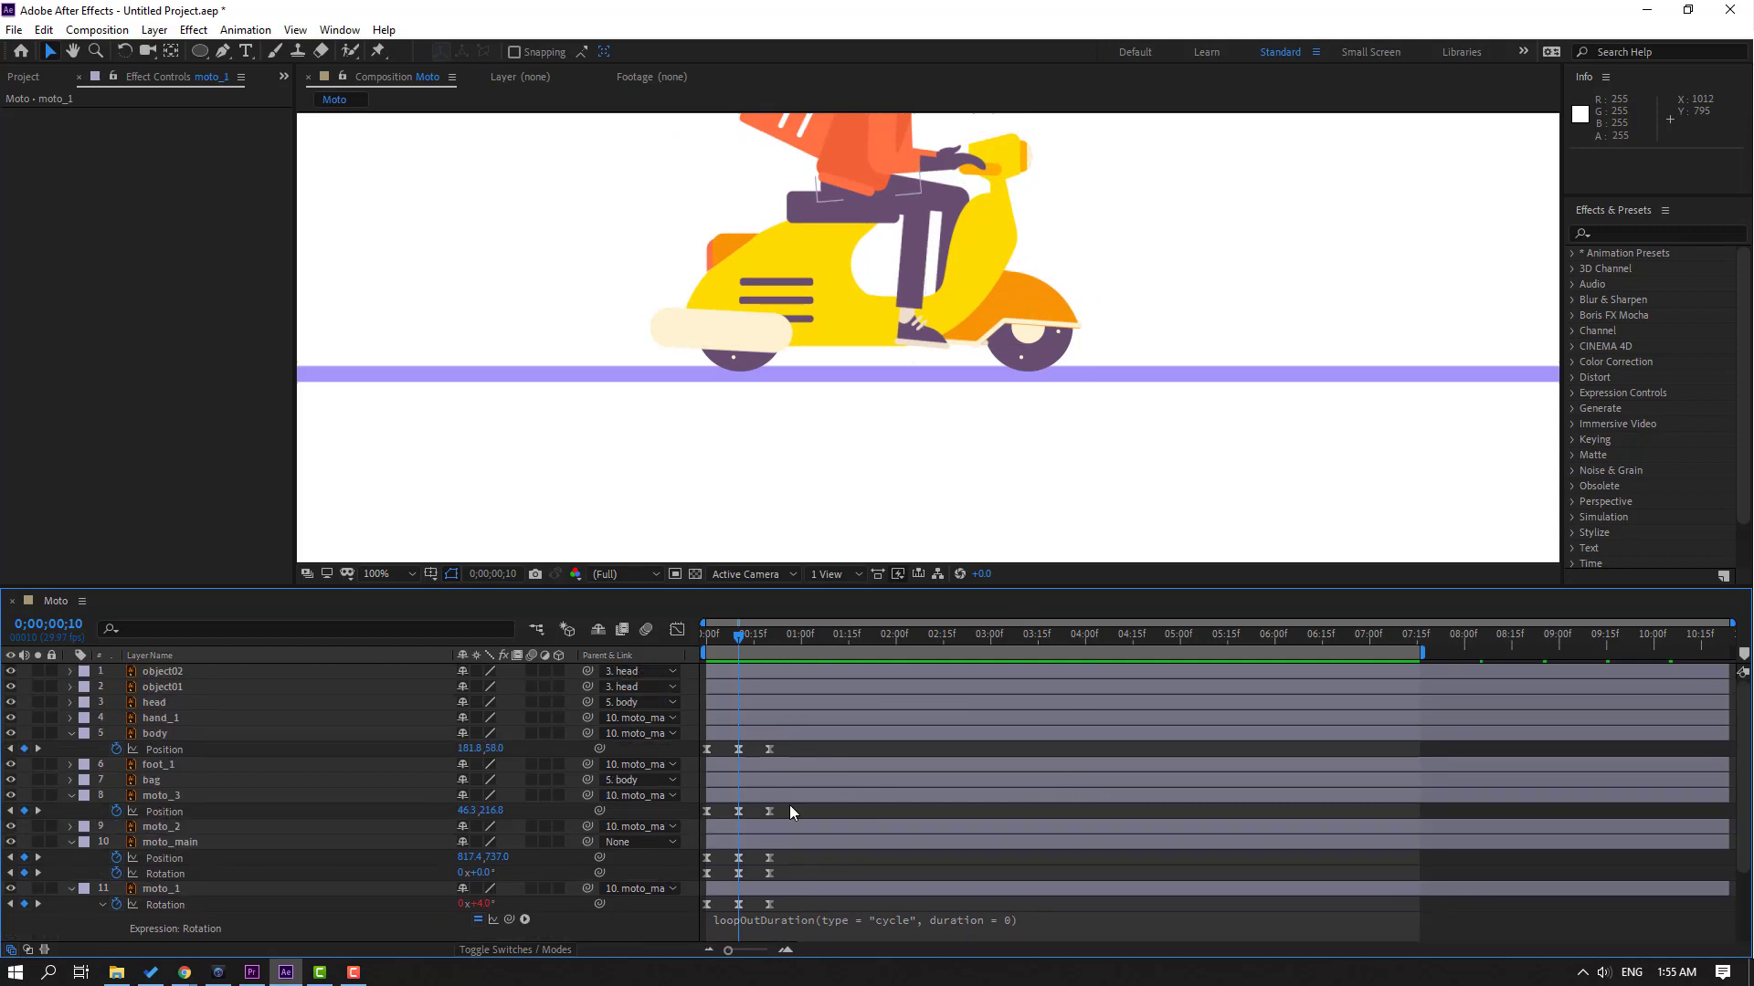
scroll(630, 844, up, 3)
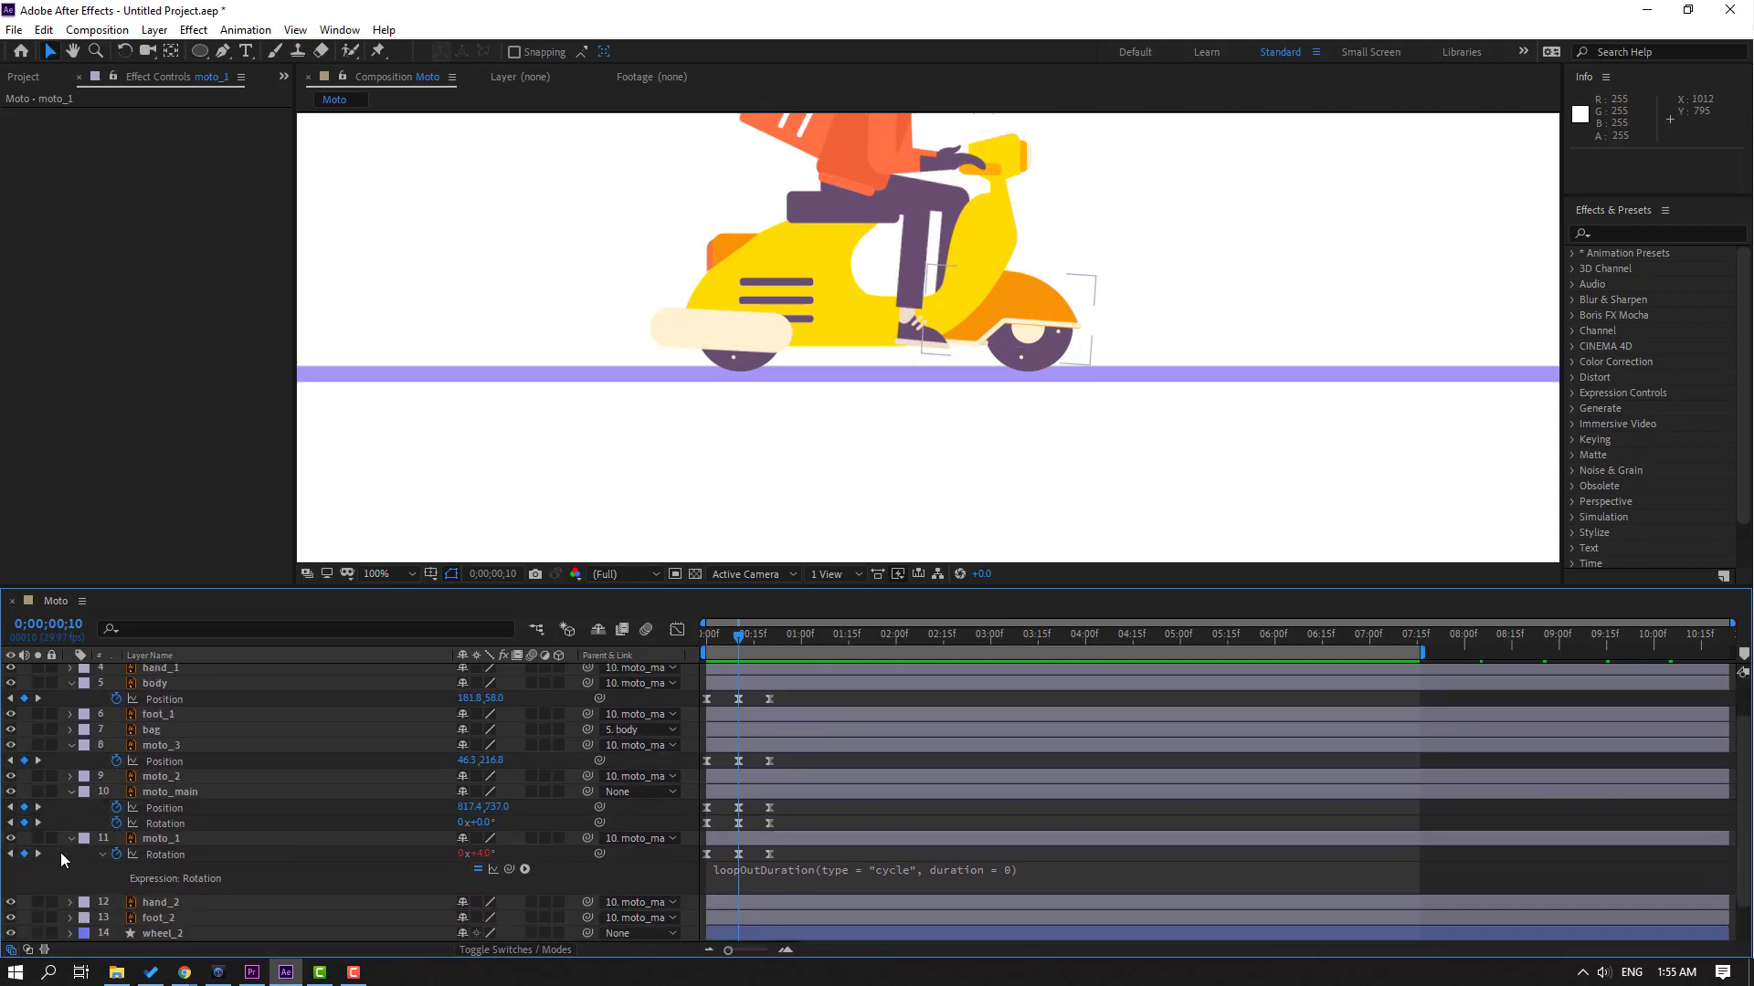
click(69, 838)
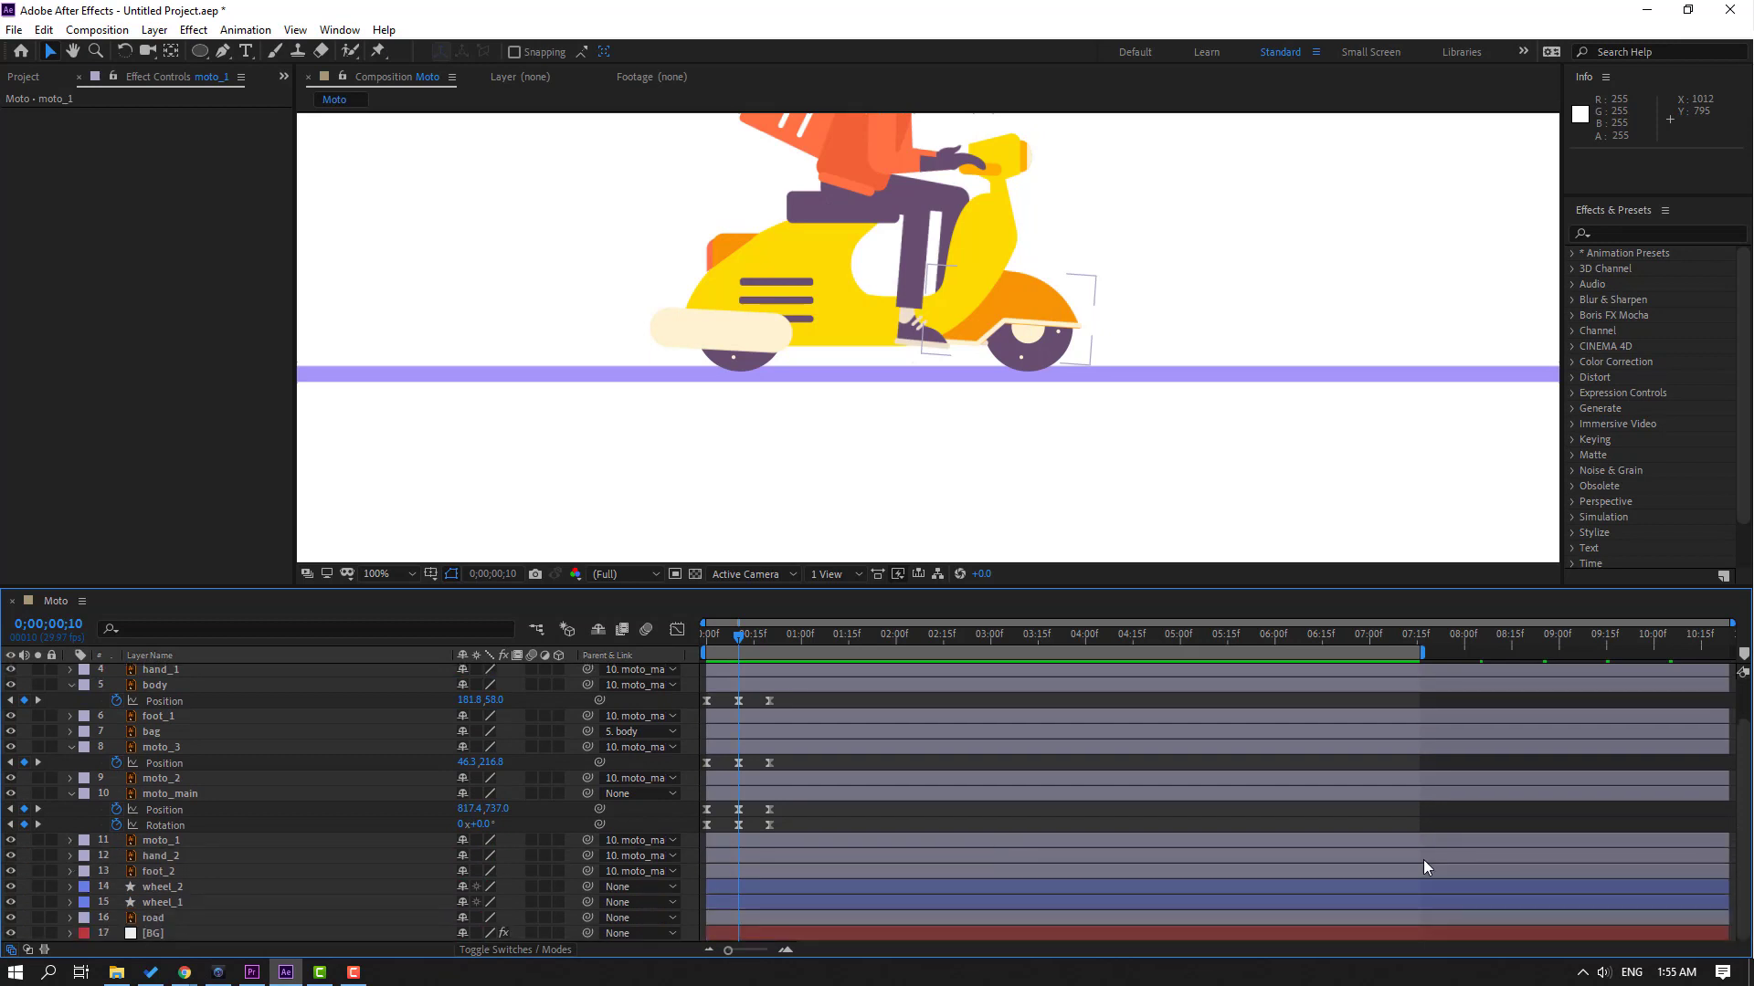
alt+click(116, 808)
click(100, 809)
alt+click(116, 825)
click(524, 839)
click(822, 530)
click(72, 794)
Step: Apply the loopOutDuration cycle expression to moto_3's Position and collapse the layer
alt+click(116, 762)
click(524, 808)
mouse_move(584, 716)
click(899, 546)
click(71, 778)
Step: Apply the expression loopOutDuration(type = "cycle", duration = 0) to the body layer's Position
alt+click(116, 748)
key(space)
click(524, 764)
click(841, 489)
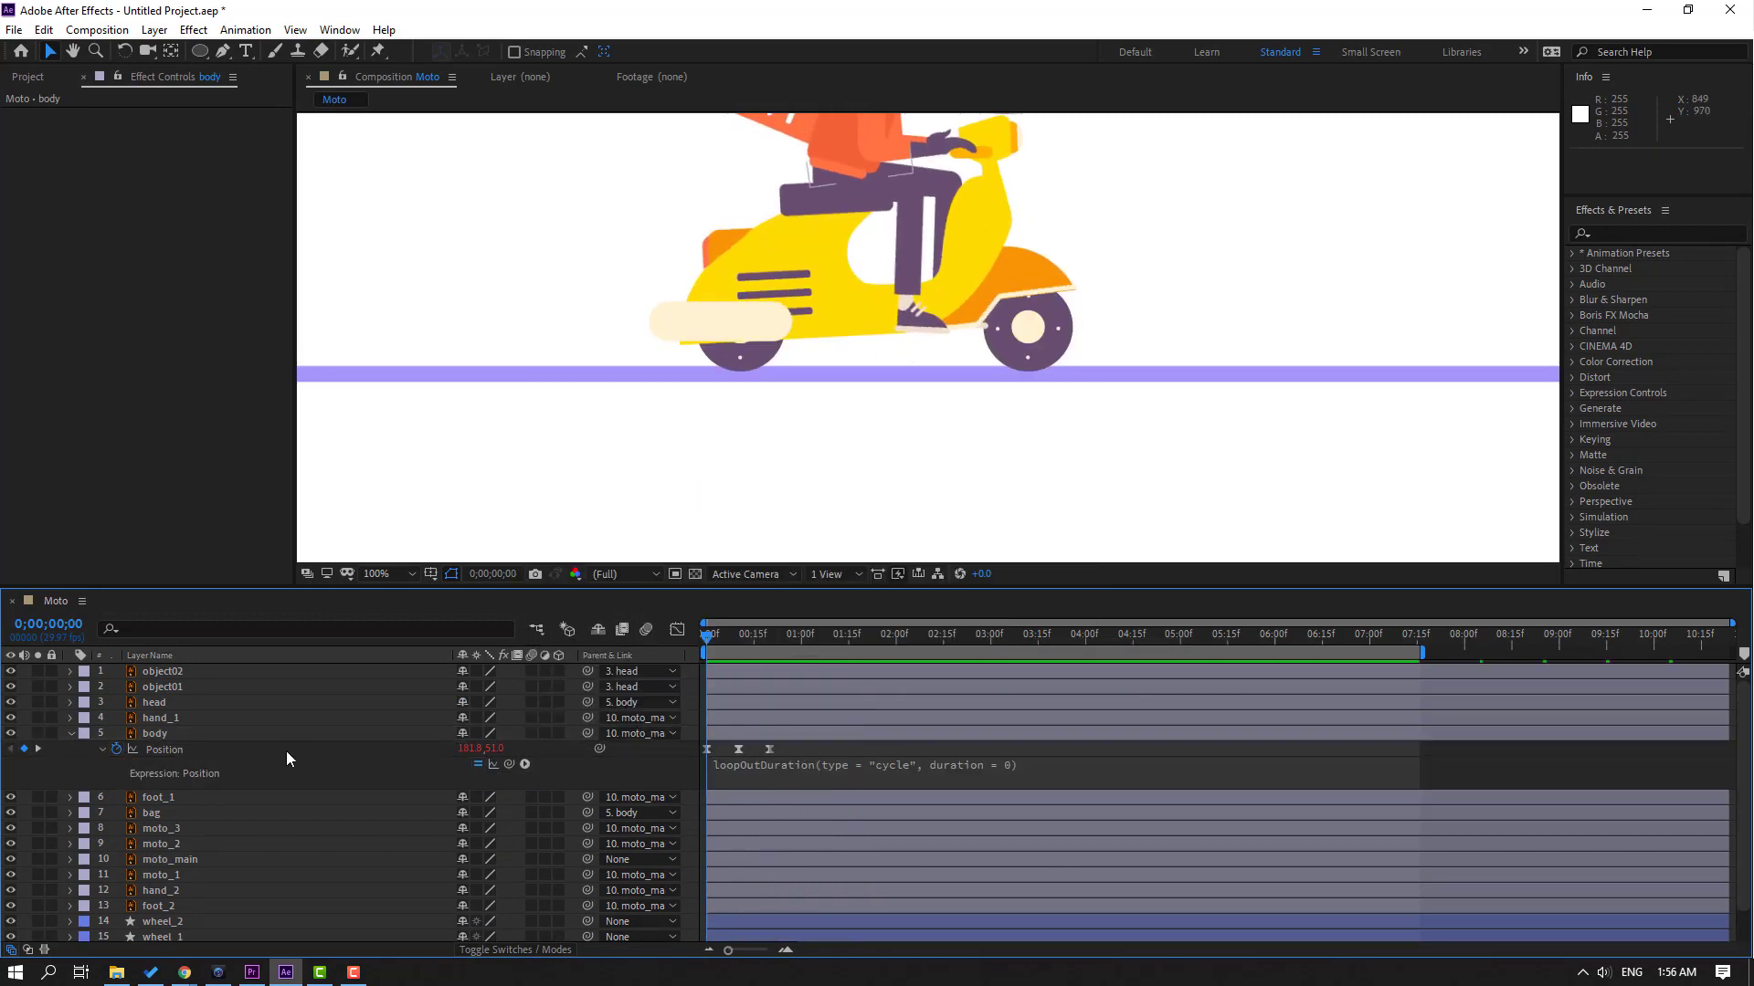
Step: Collapse the properties of all layers, fit the whole composition in view, and preview the looping ride
click(185, 720)
key(ctrl+a)
key(u)
scroll(811, 744, down, 3)
key(u)
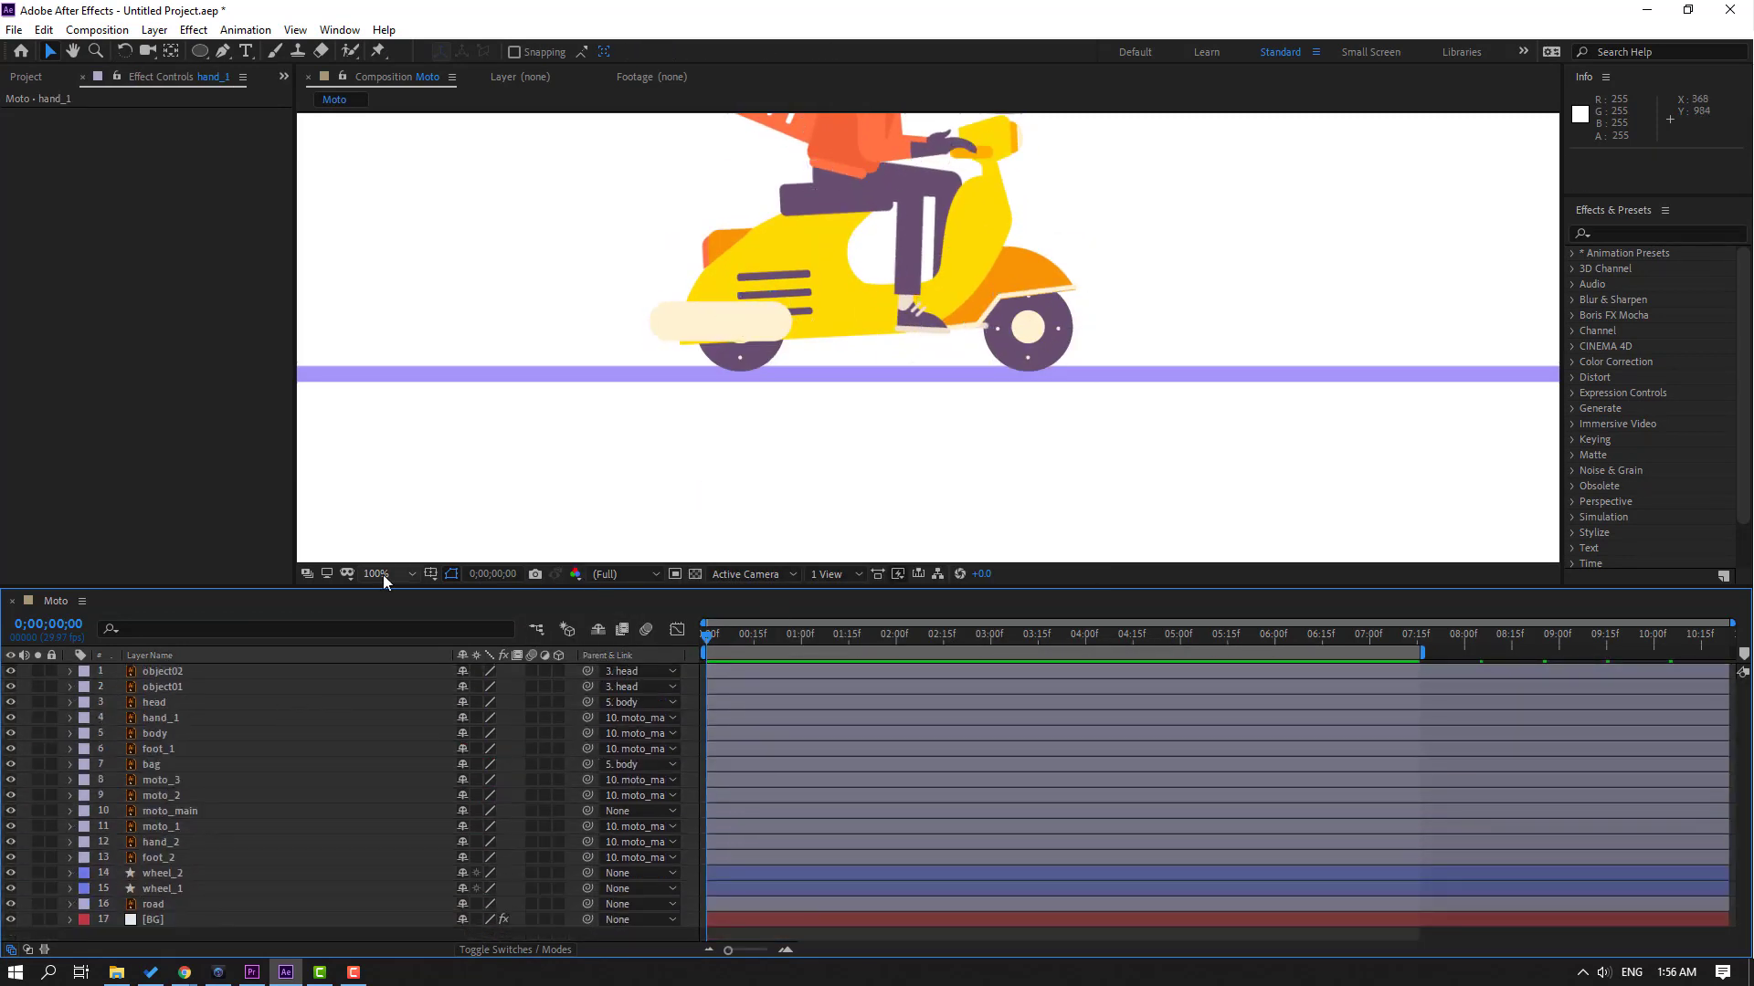
key(shift+slash)
key(space)
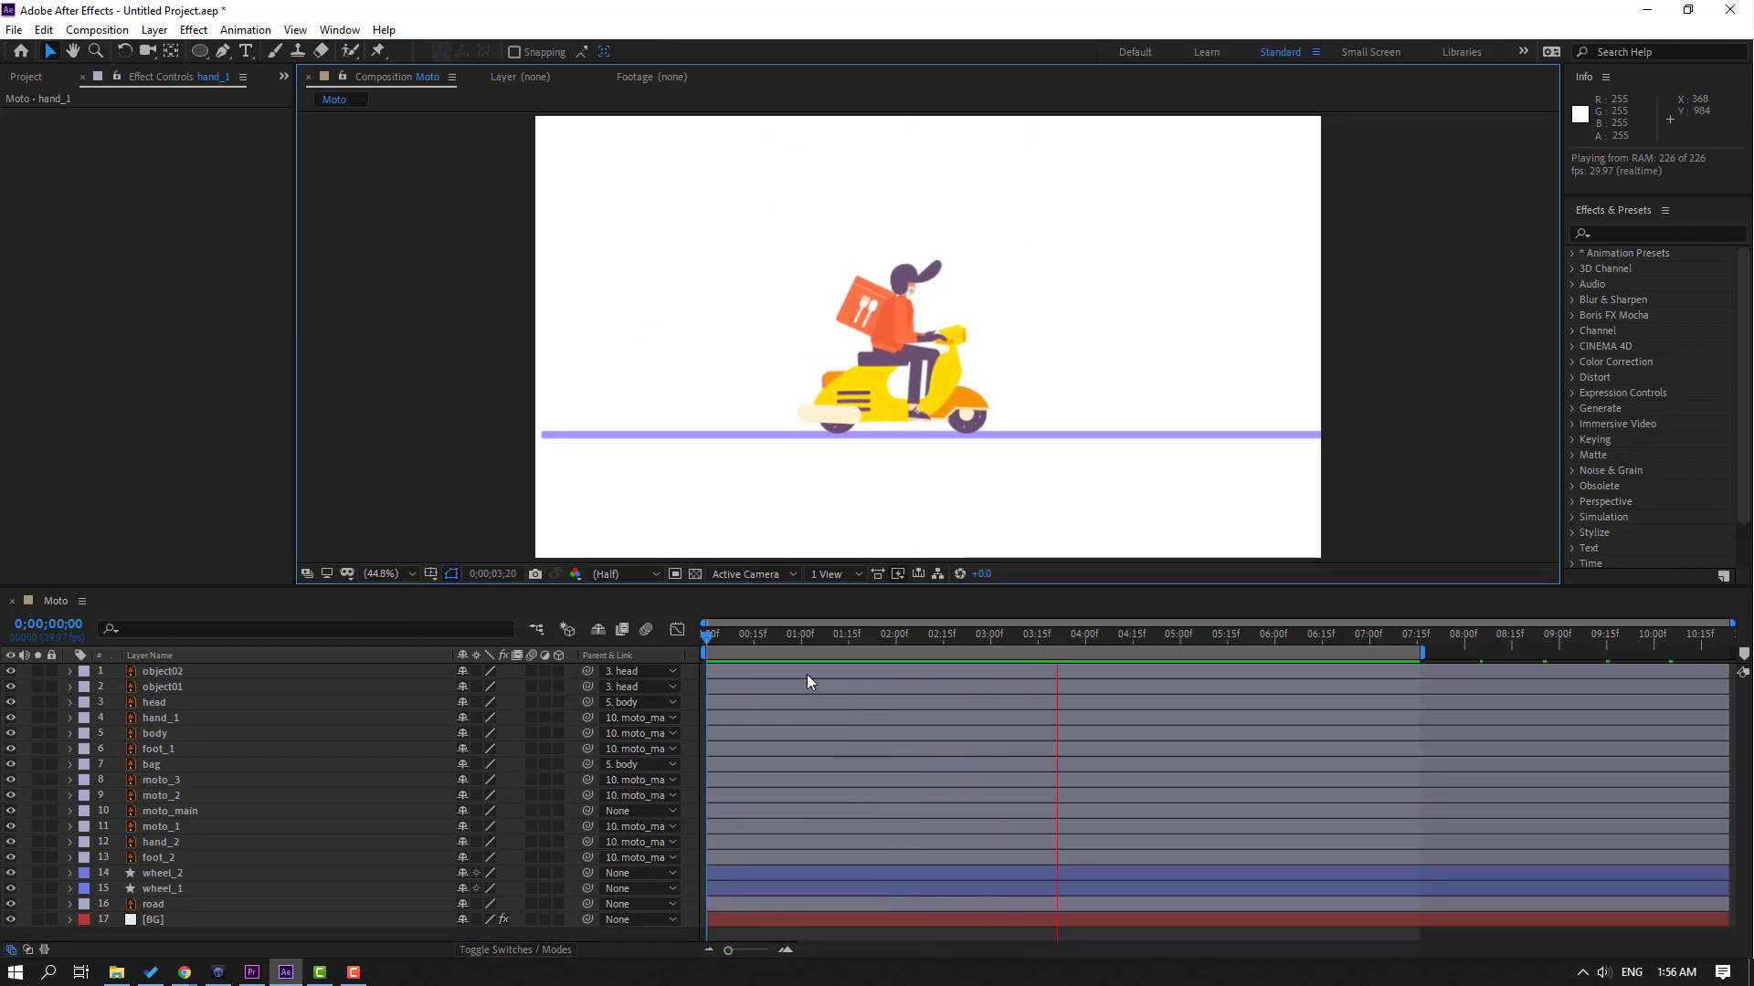
Step: Reveal the body's Position keyframes, then isolate the head layer and move its anchor point down to the base of the helmet
key(space)
key(period)
key(slash)
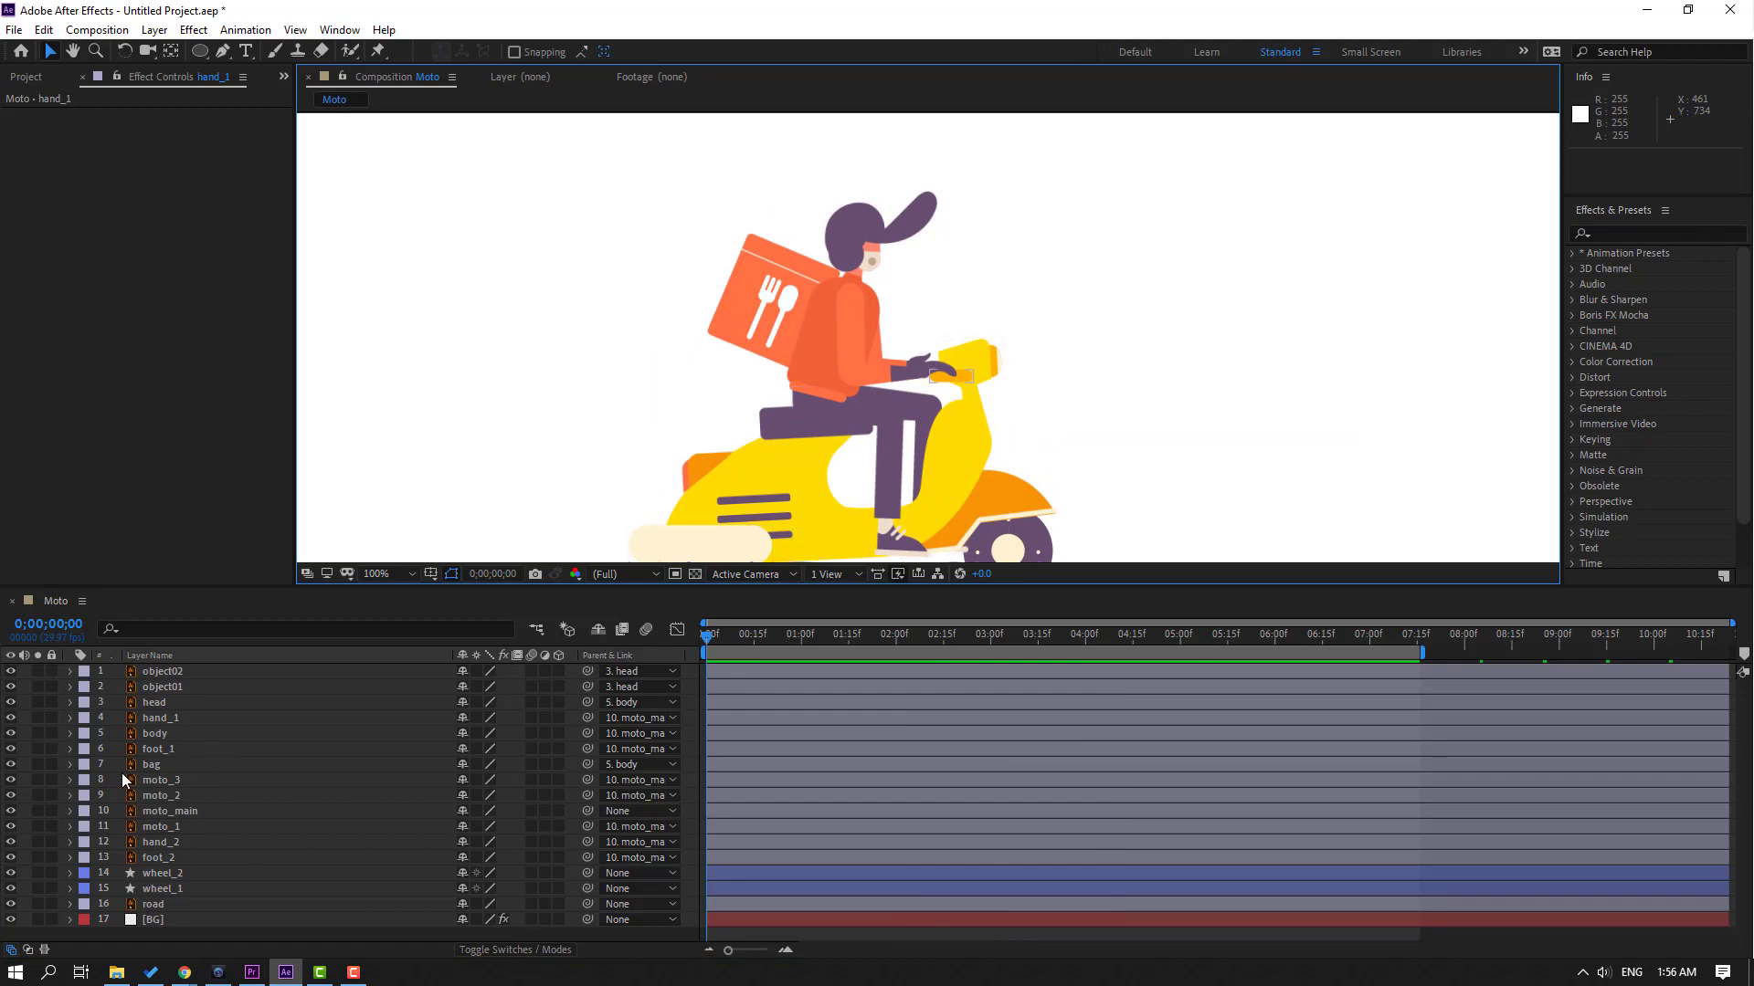
click(183, 736)
key(p)
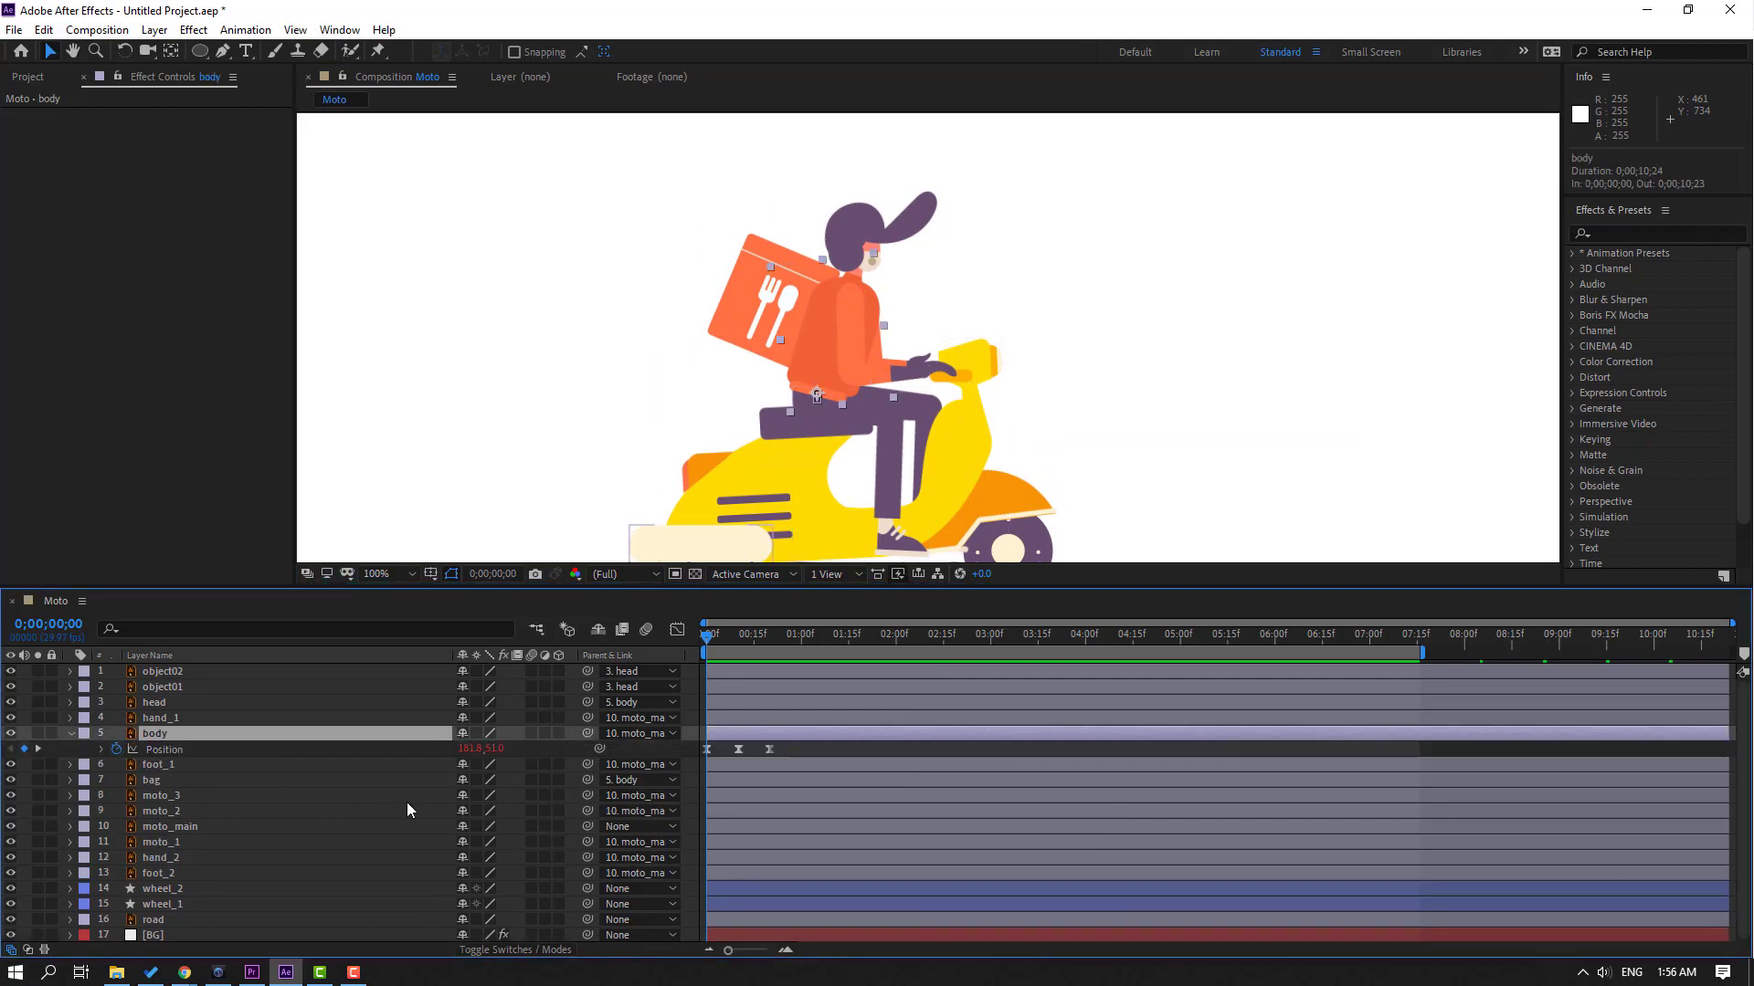
click(150, 703)
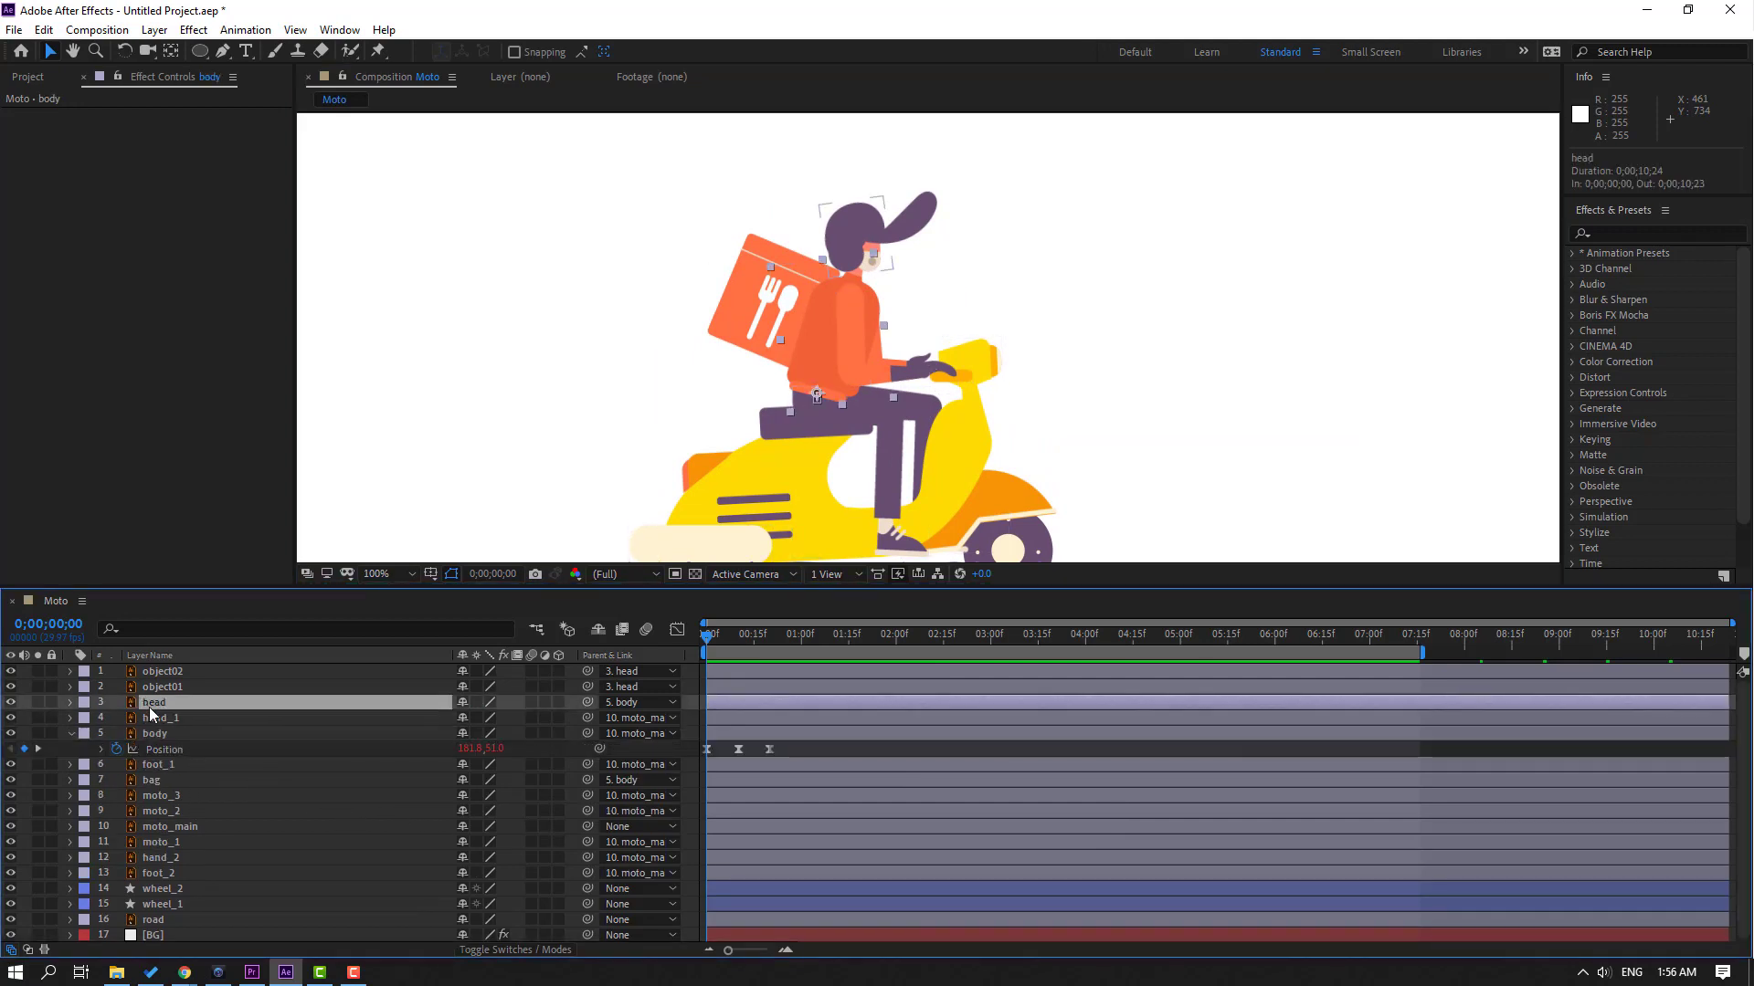
click(38, 702)
key(period)
key(period)
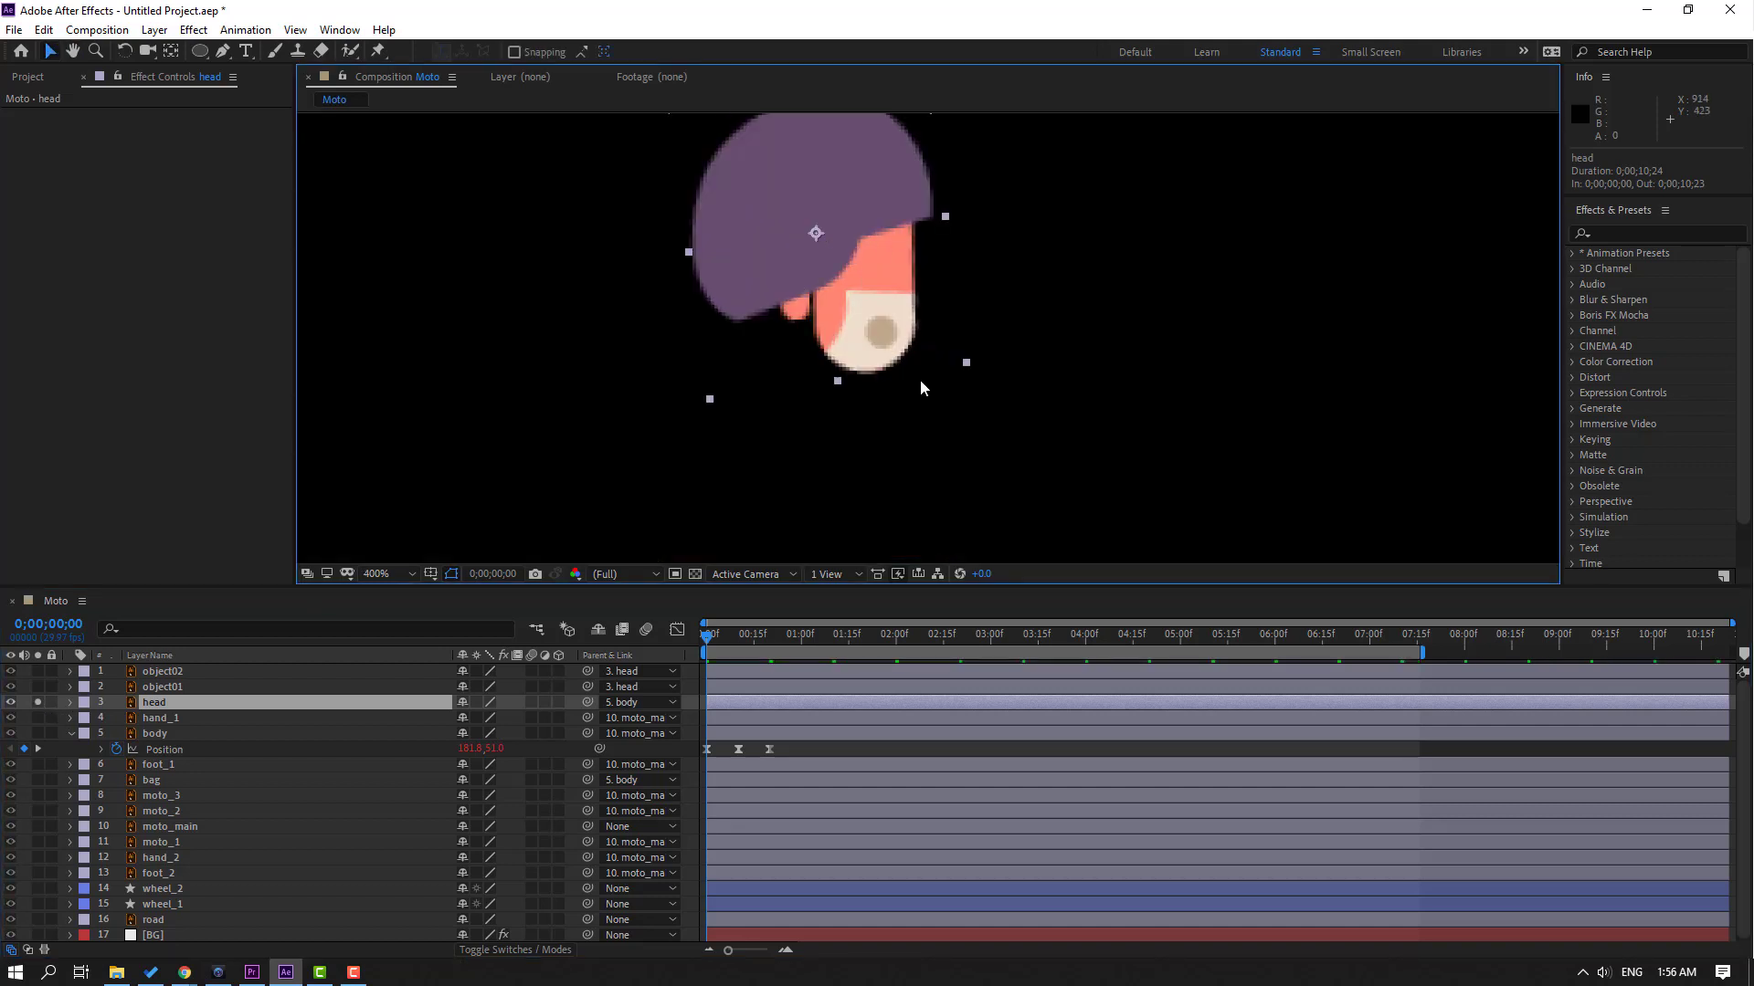
click(171, 55)
drag(819, 245, 791, 312)
click(50, 55)
click(37, 701)
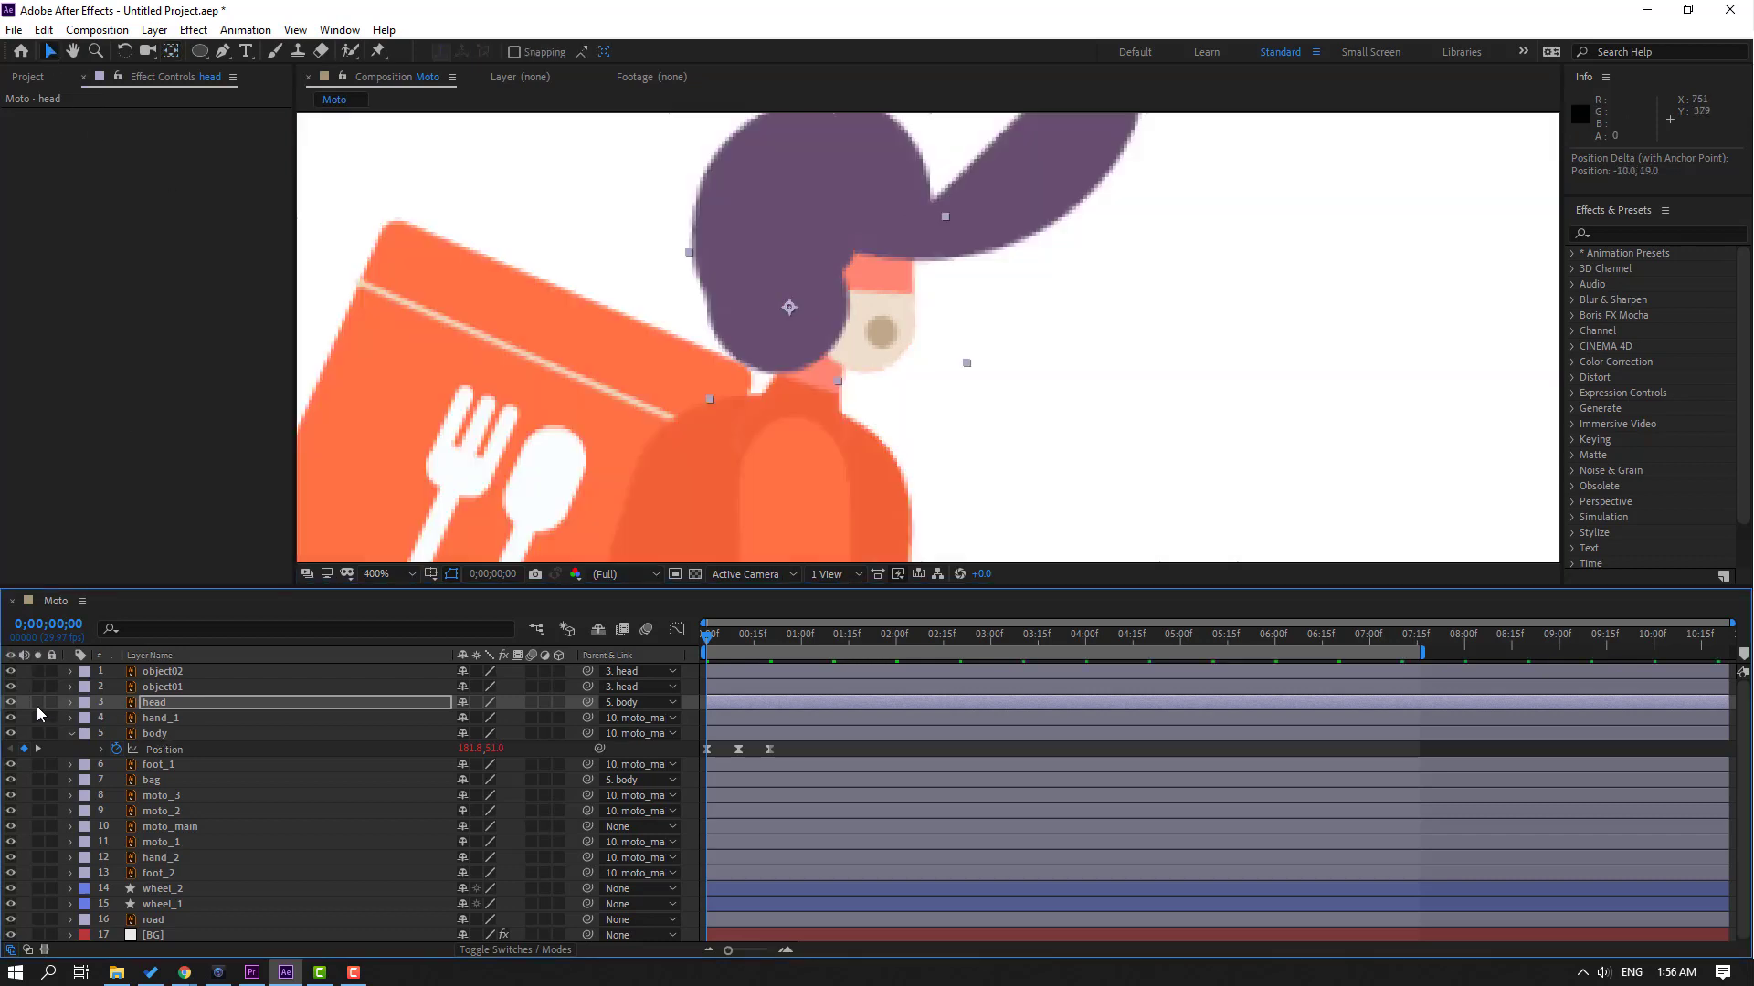
Step: Keyframe the head's Rotation at -8° on frame 0 and 9° on frame 10, and copy the first keyframe to frame 20
key(r)
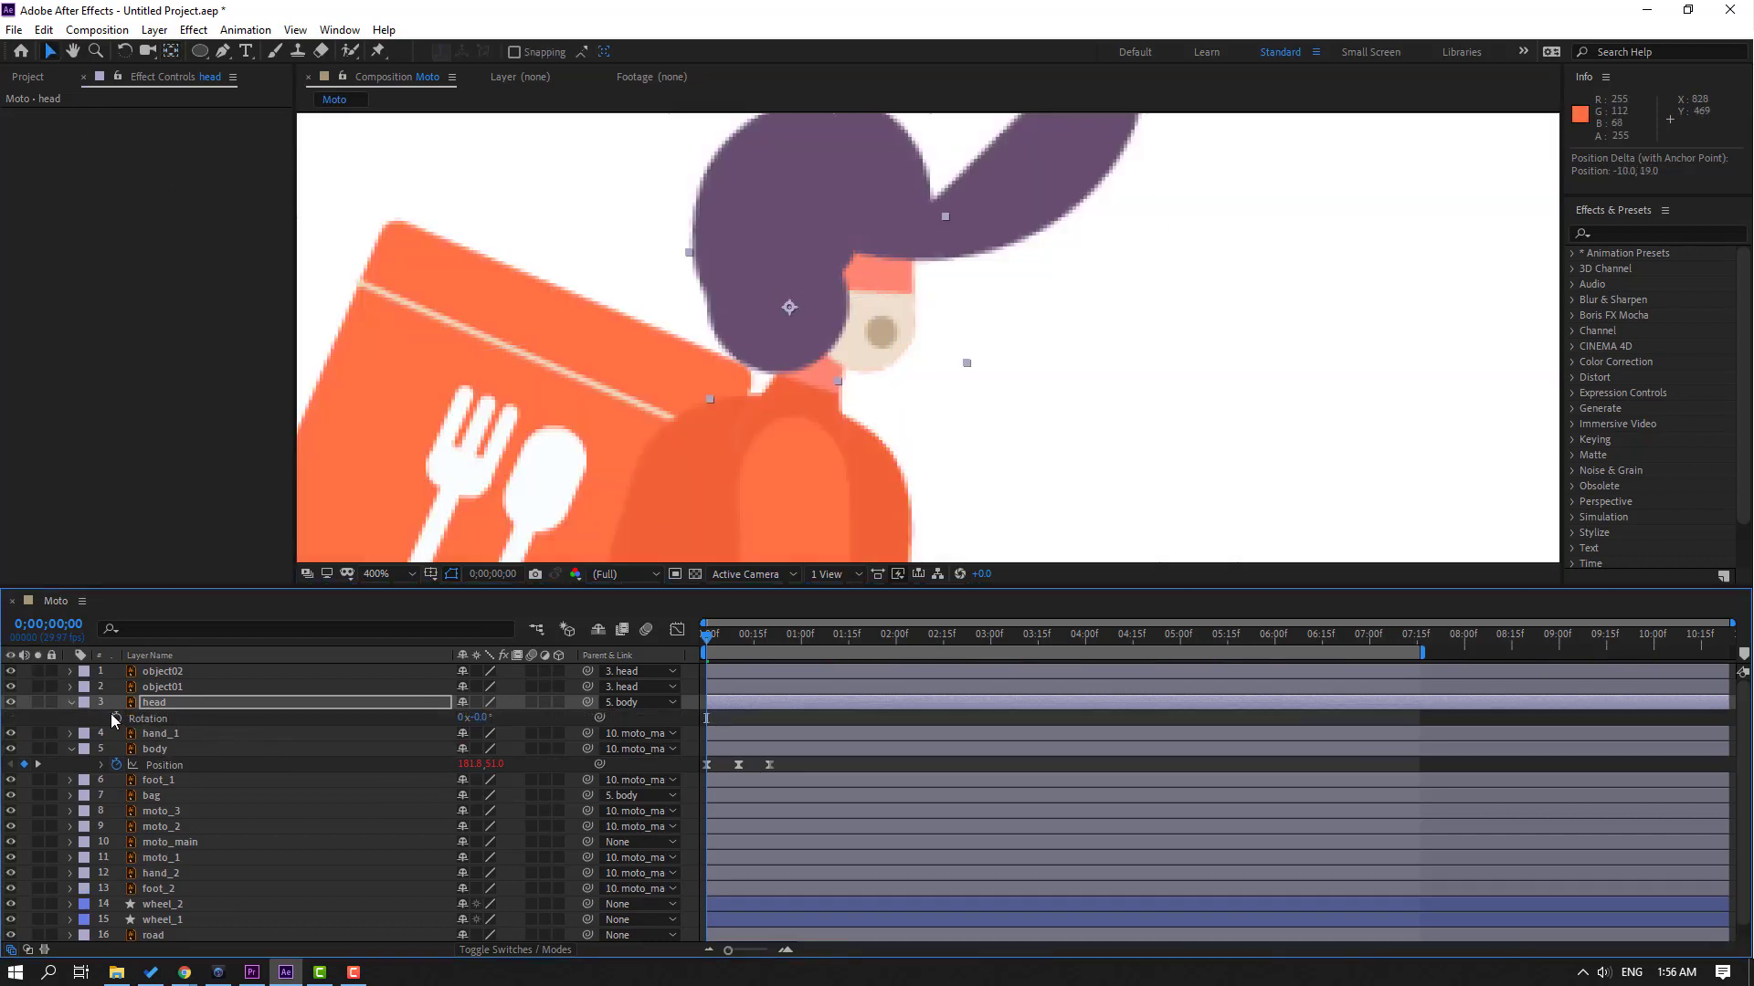
drag(478, 725, 471, 725)
scroll(946, 453, down, 4)
drag(715, 637, 738, 638)
drag(479, 718, 498, 720)
drag(750, 634, 763, 635)
click(707, 717)
key(ctrl+c)
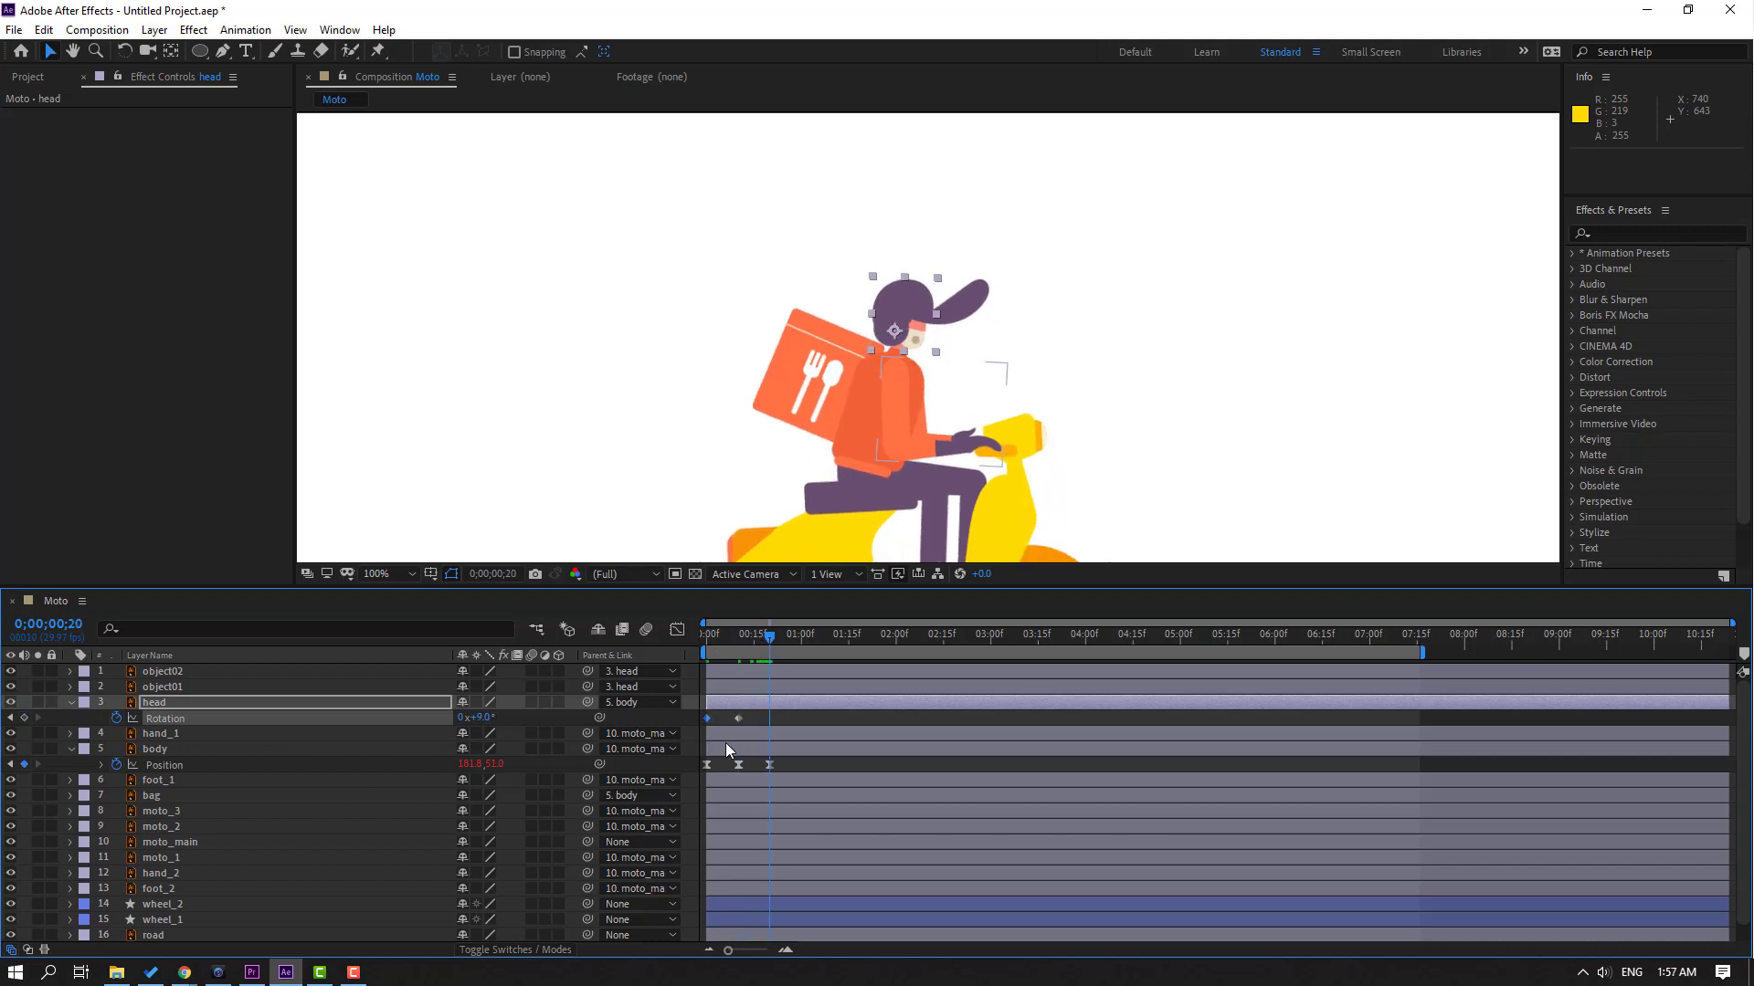
key(ctrl+v)
Step: Apply Easy Ease to the head's three Rotation keyframes and preview the nodding motion
right_click(710, 720)
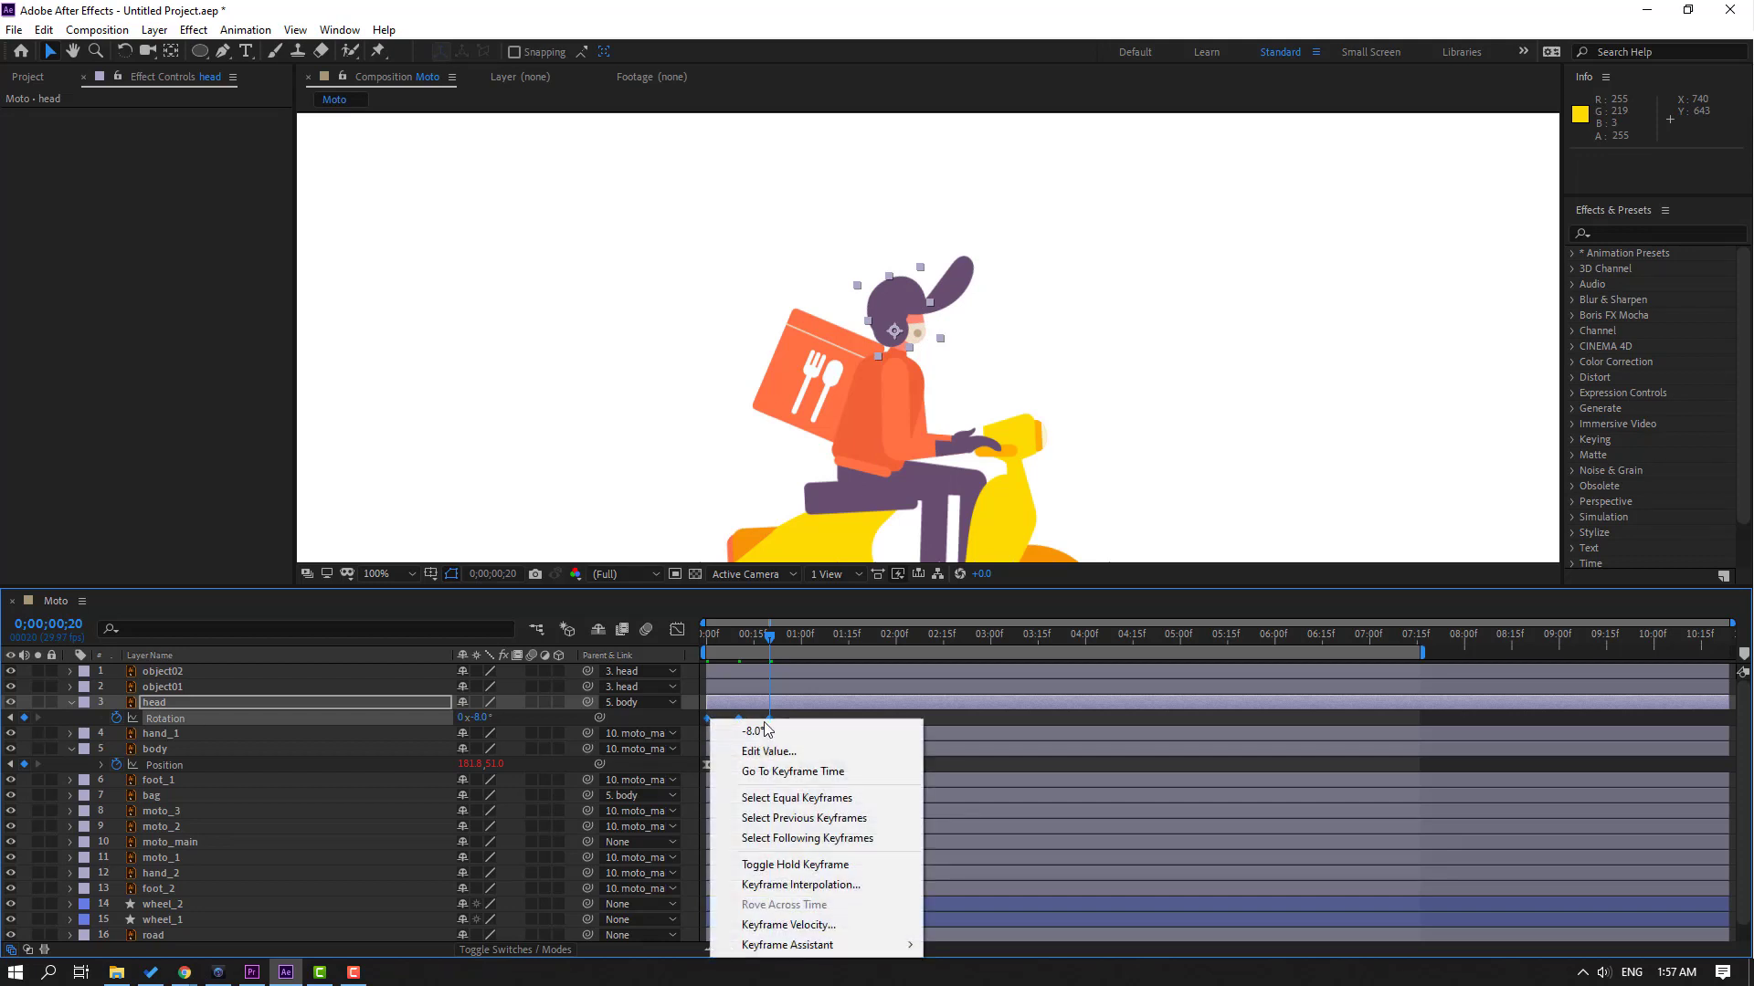
mouse_move(822, 945)
click(972, 824)
key(space)
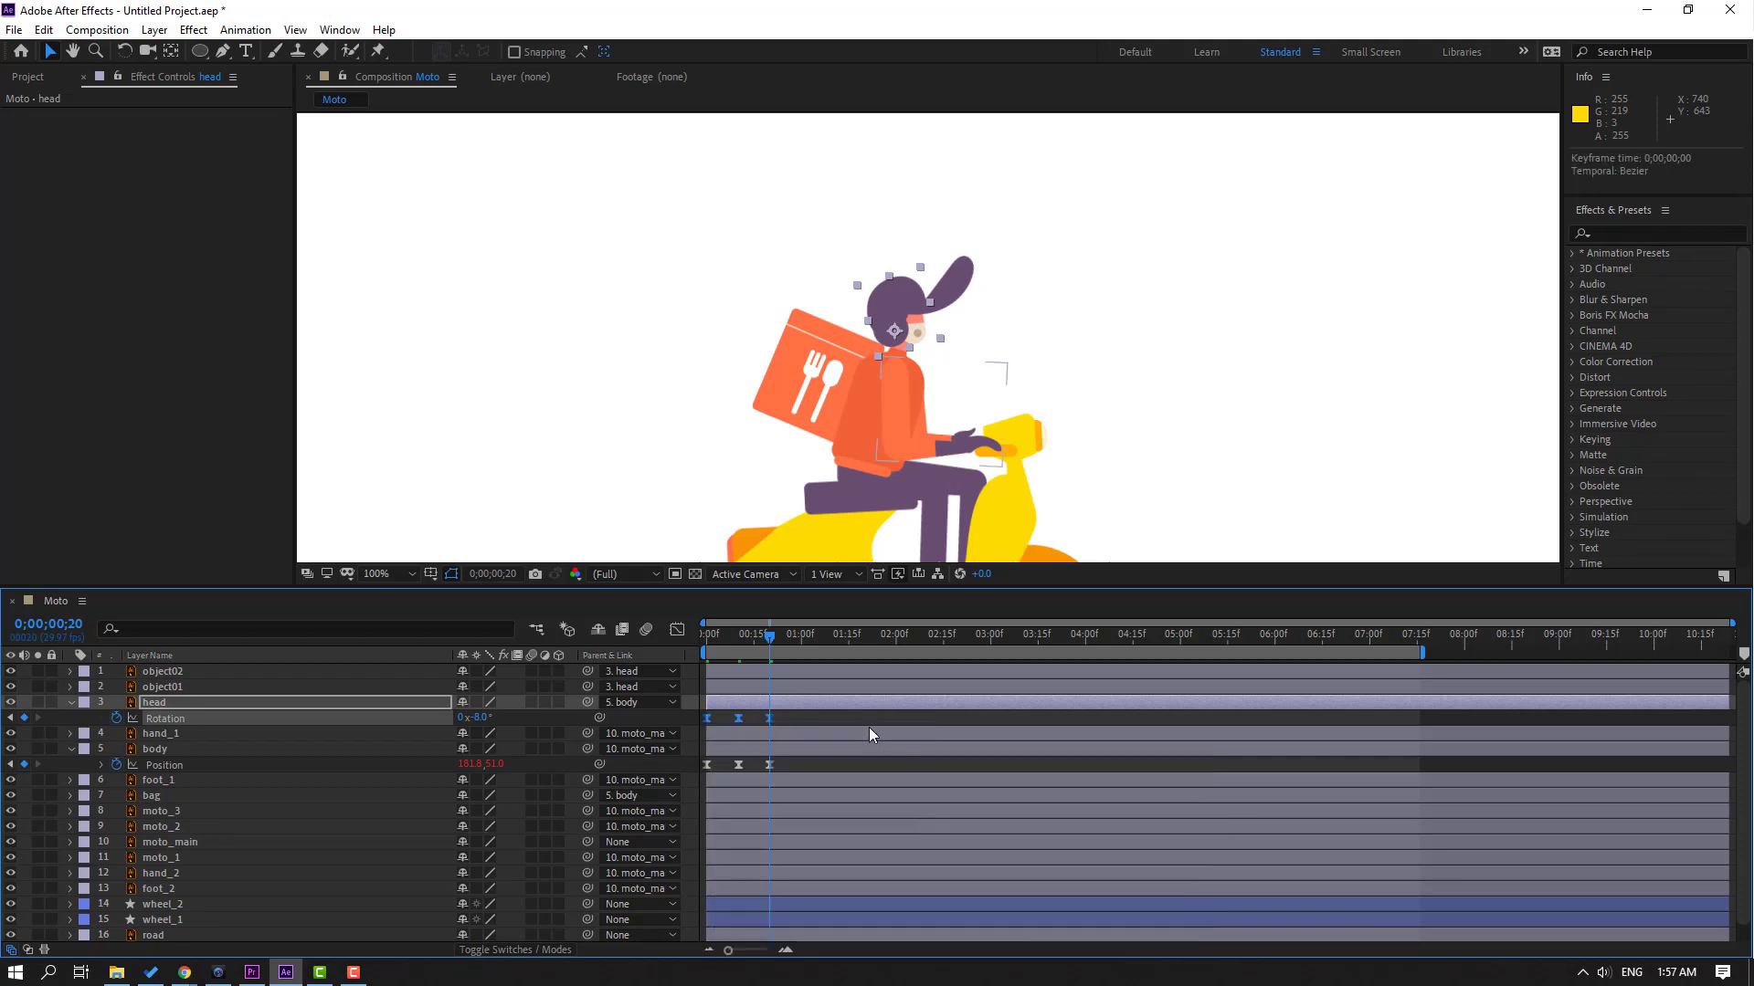
key(space)
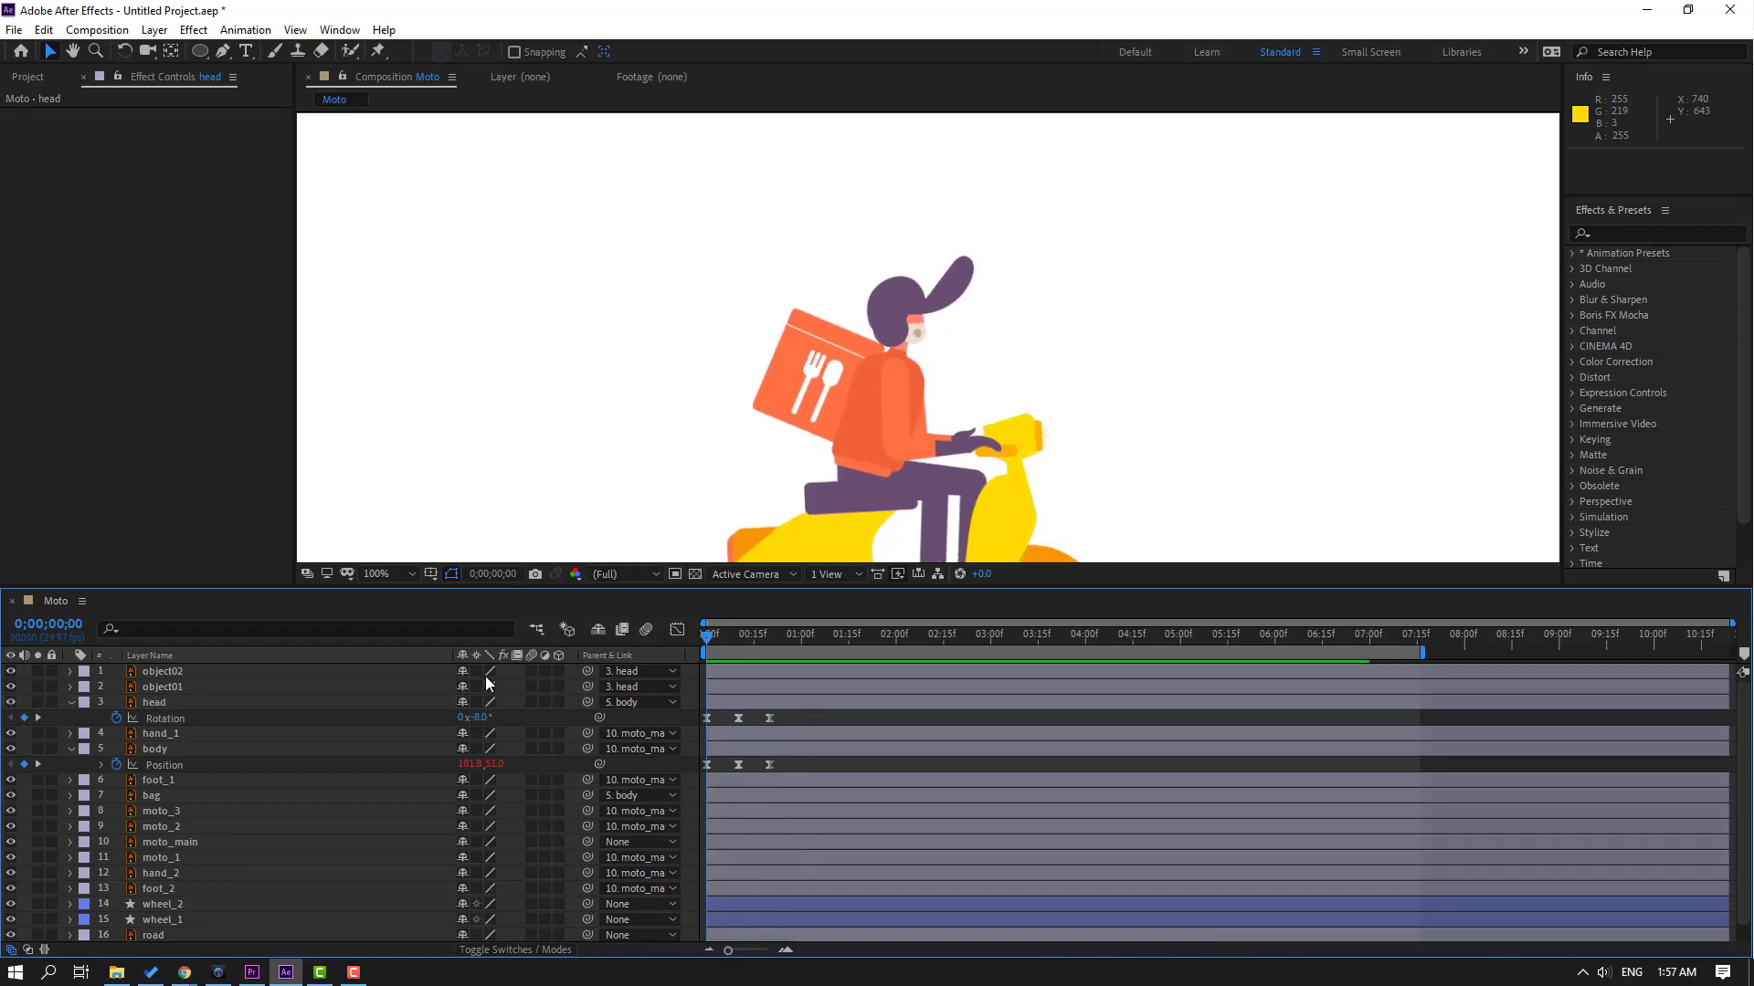
Step: Loop the head's Rotation keyframes with the expression loopOutDuration(type = "cycle", duration = 0)
alt+click(116, 718)
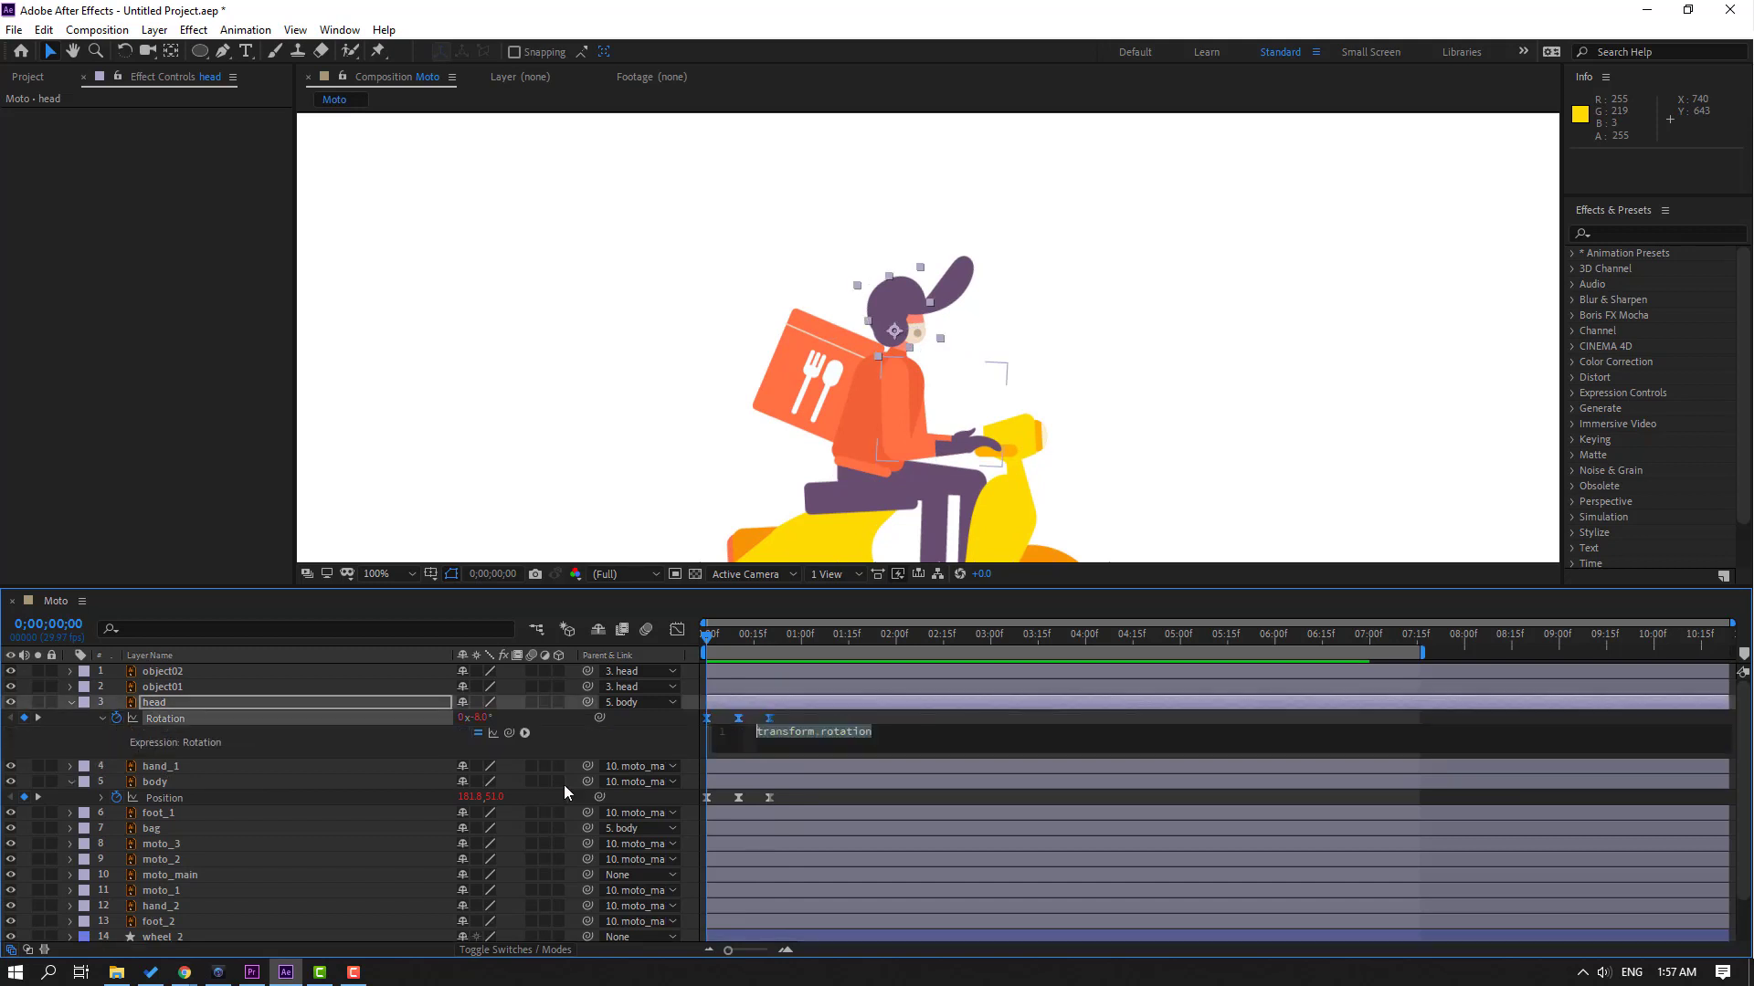
click(525, 733)
mouse_move(639, 639)
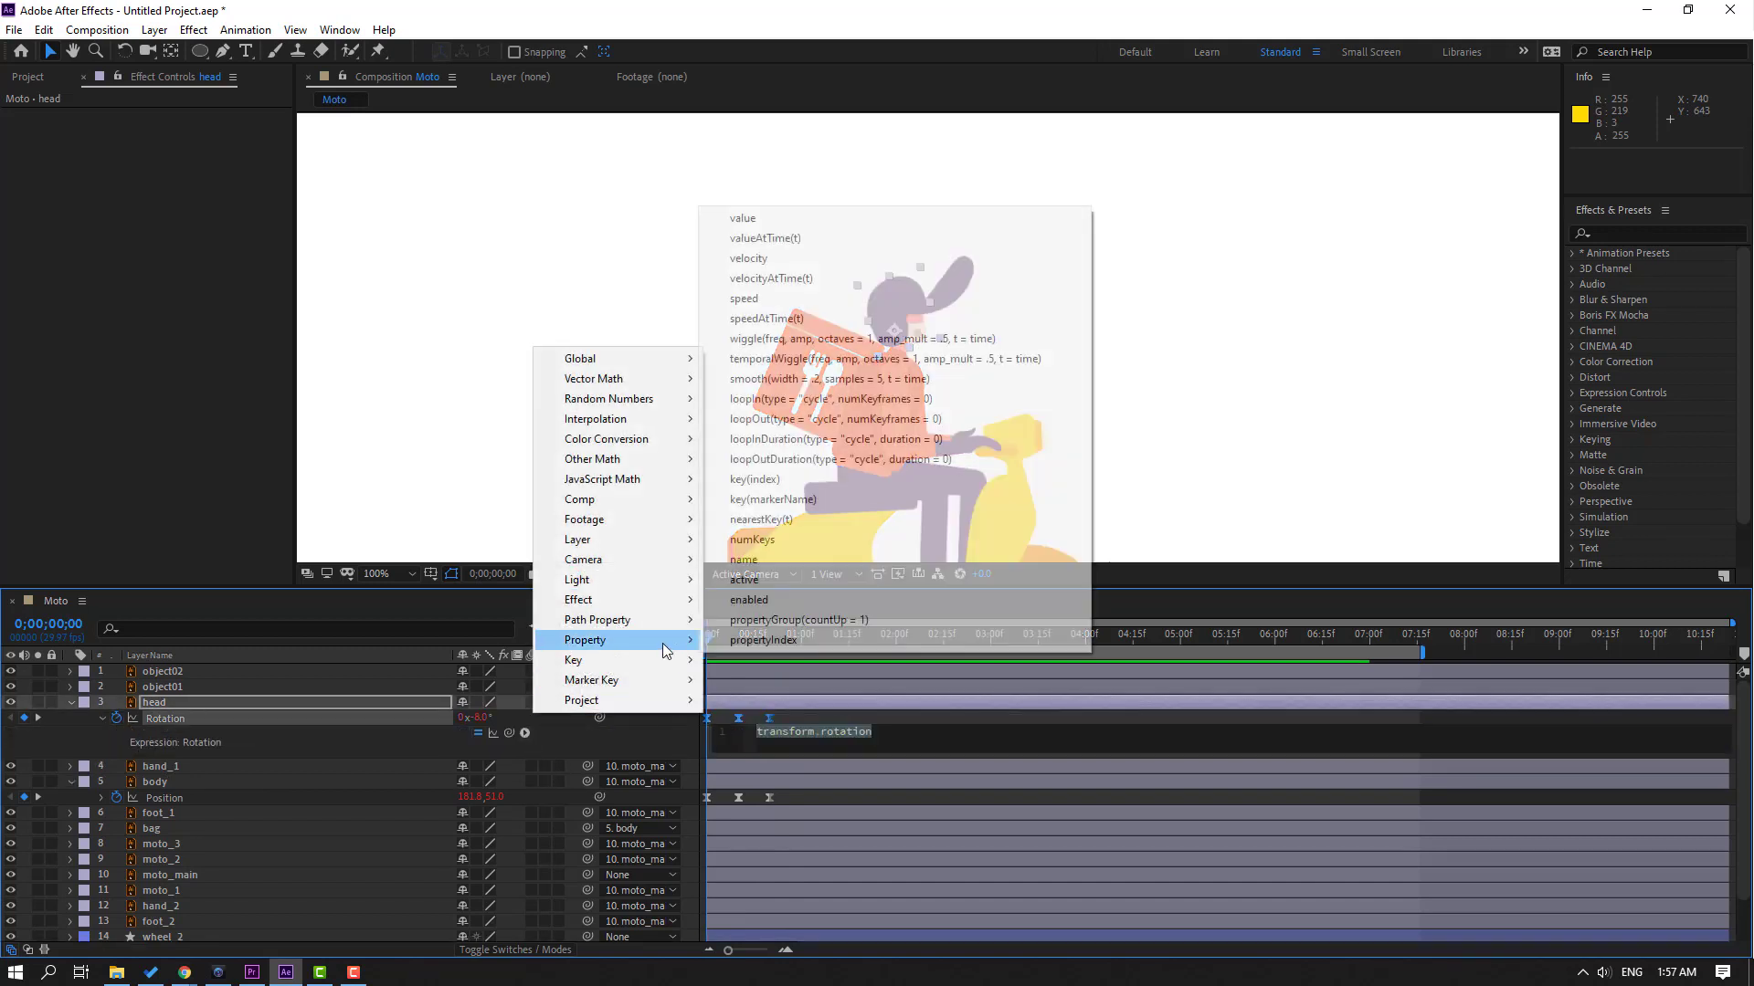
click(919, 459)
click(940, 715)
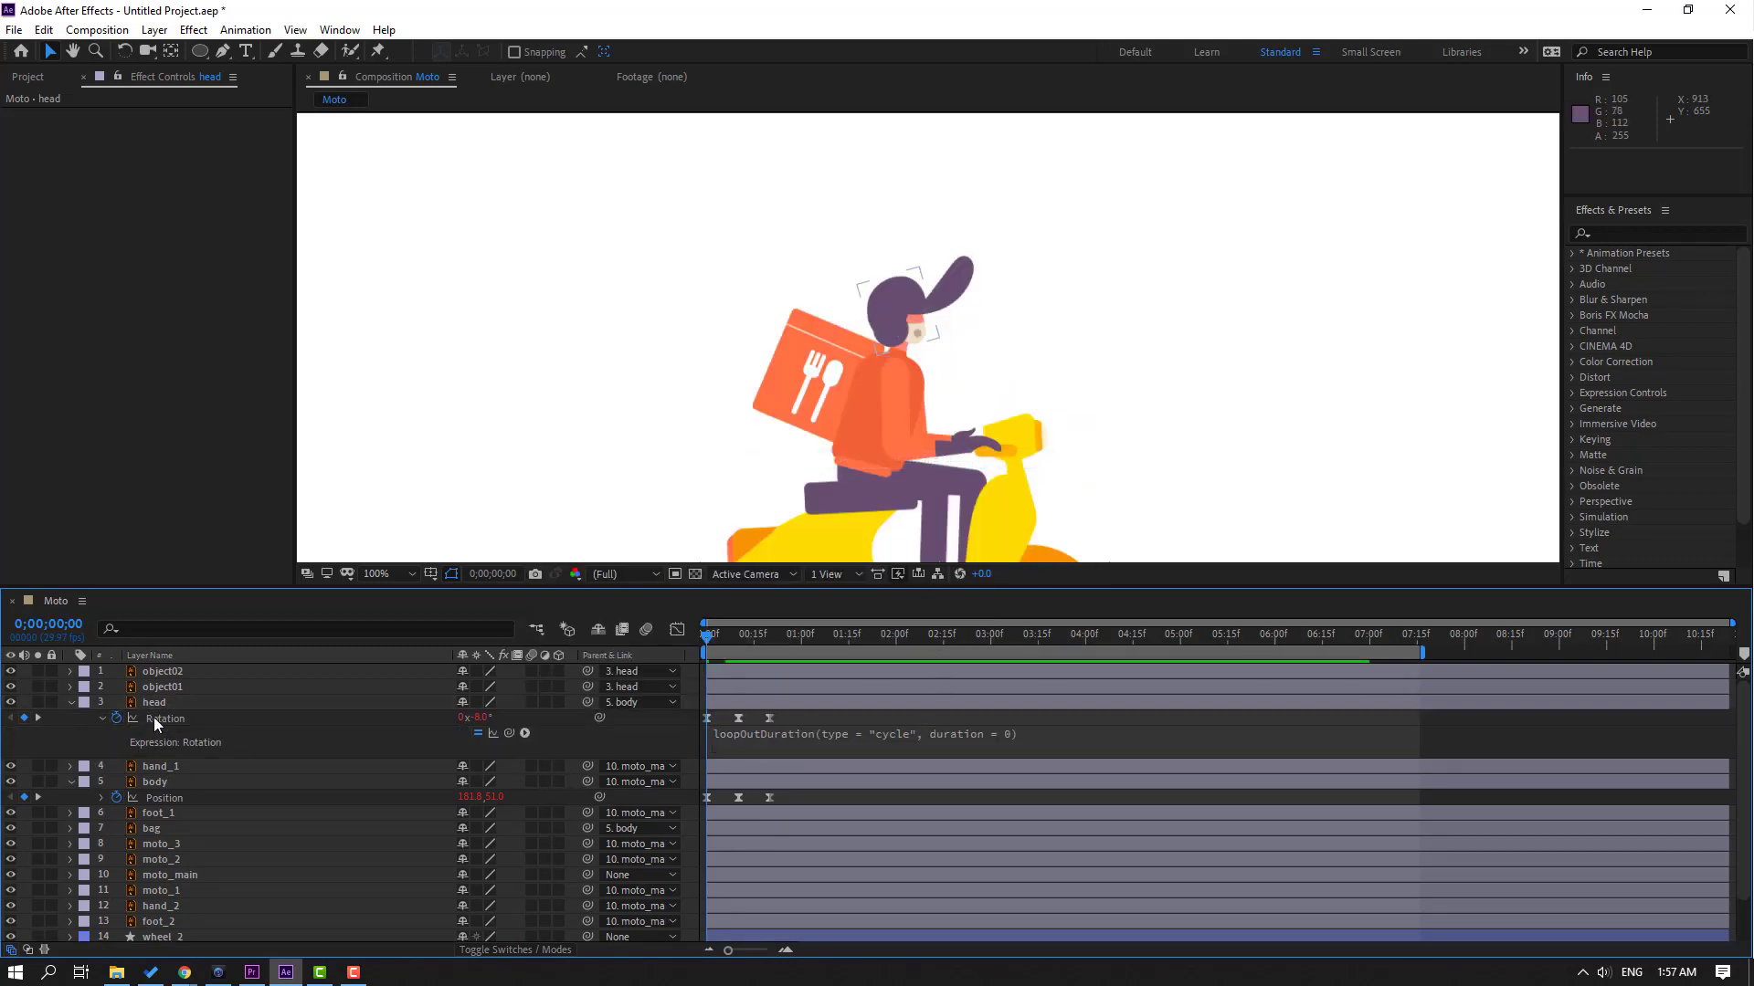
Step: Collapse the head layer's properties and preview the looping nod both from afar and up close
click(74, 705)
key(space)
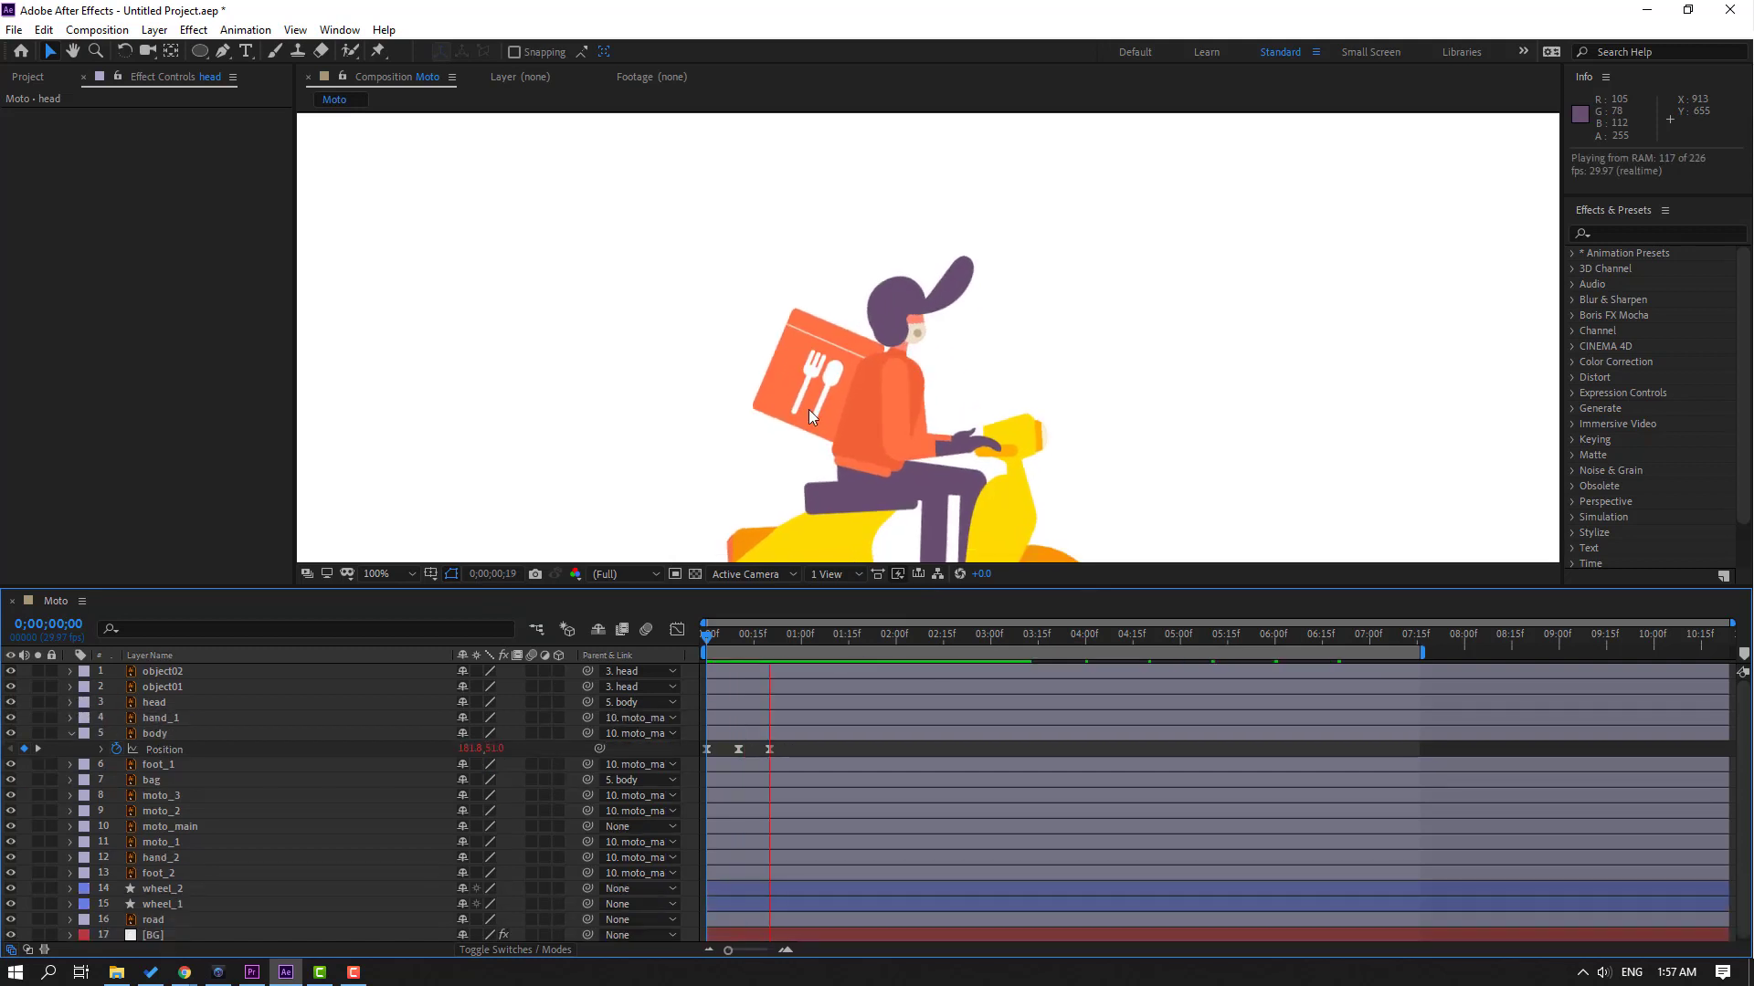
scroll(776, 497, down, 6)
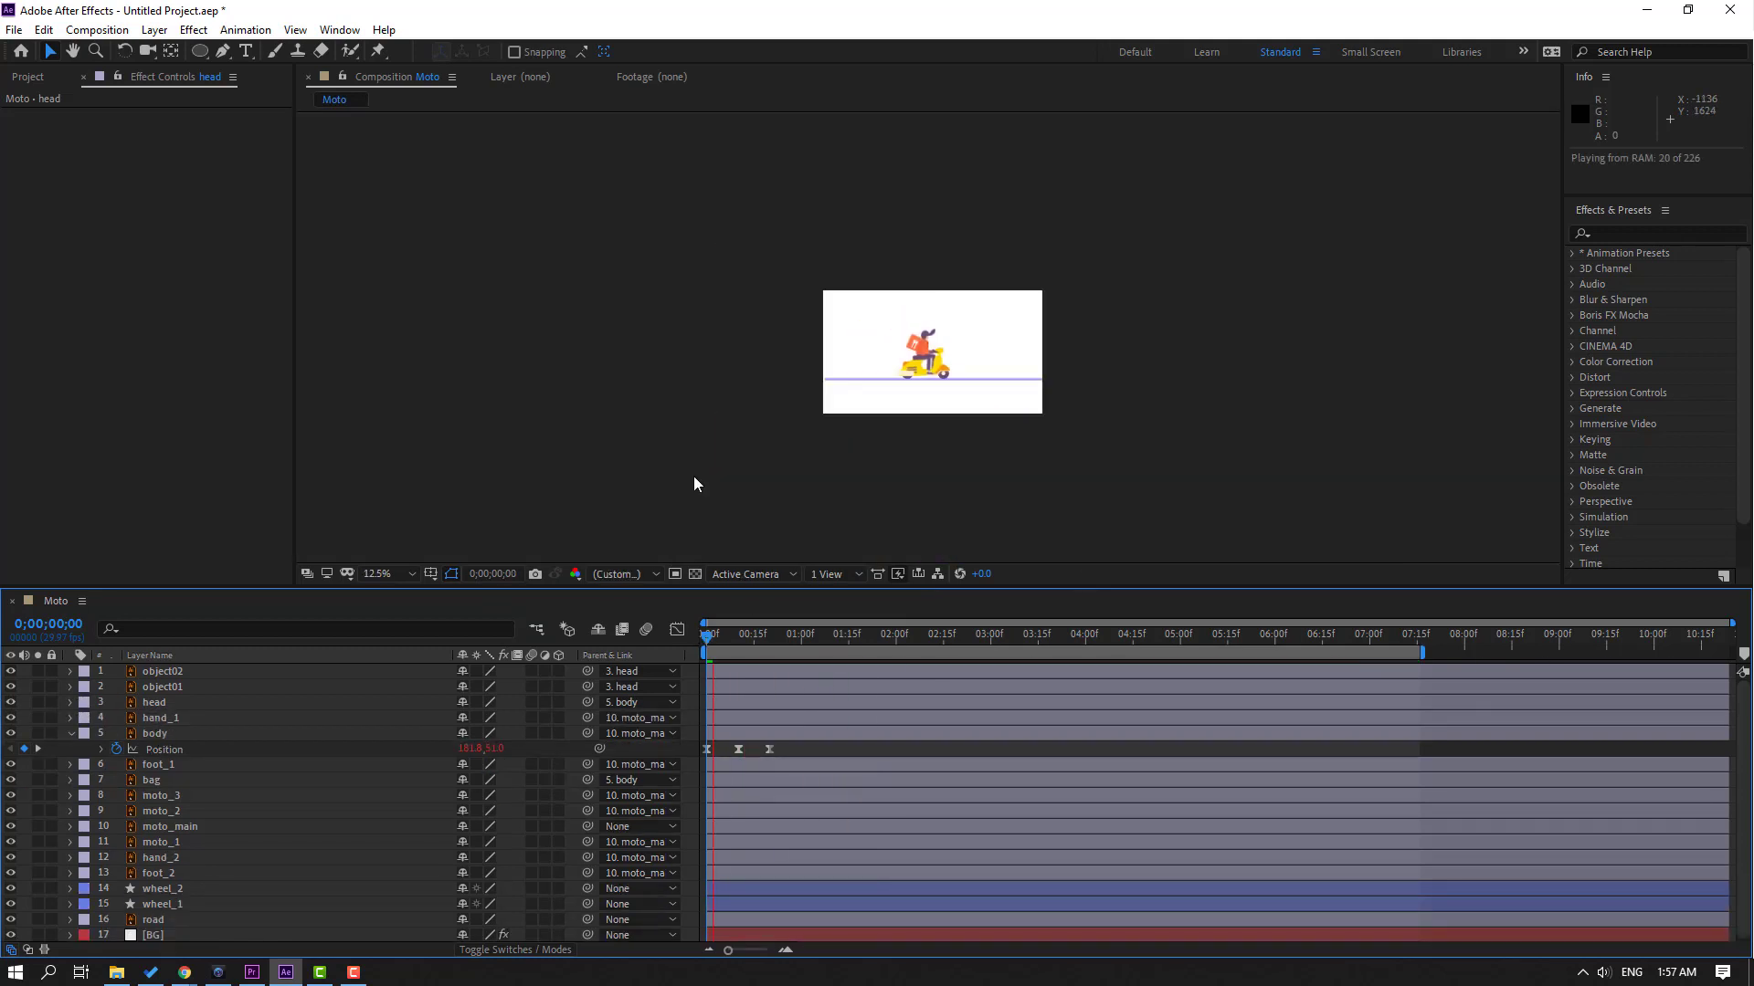
scroll(828, 534, up, 6)
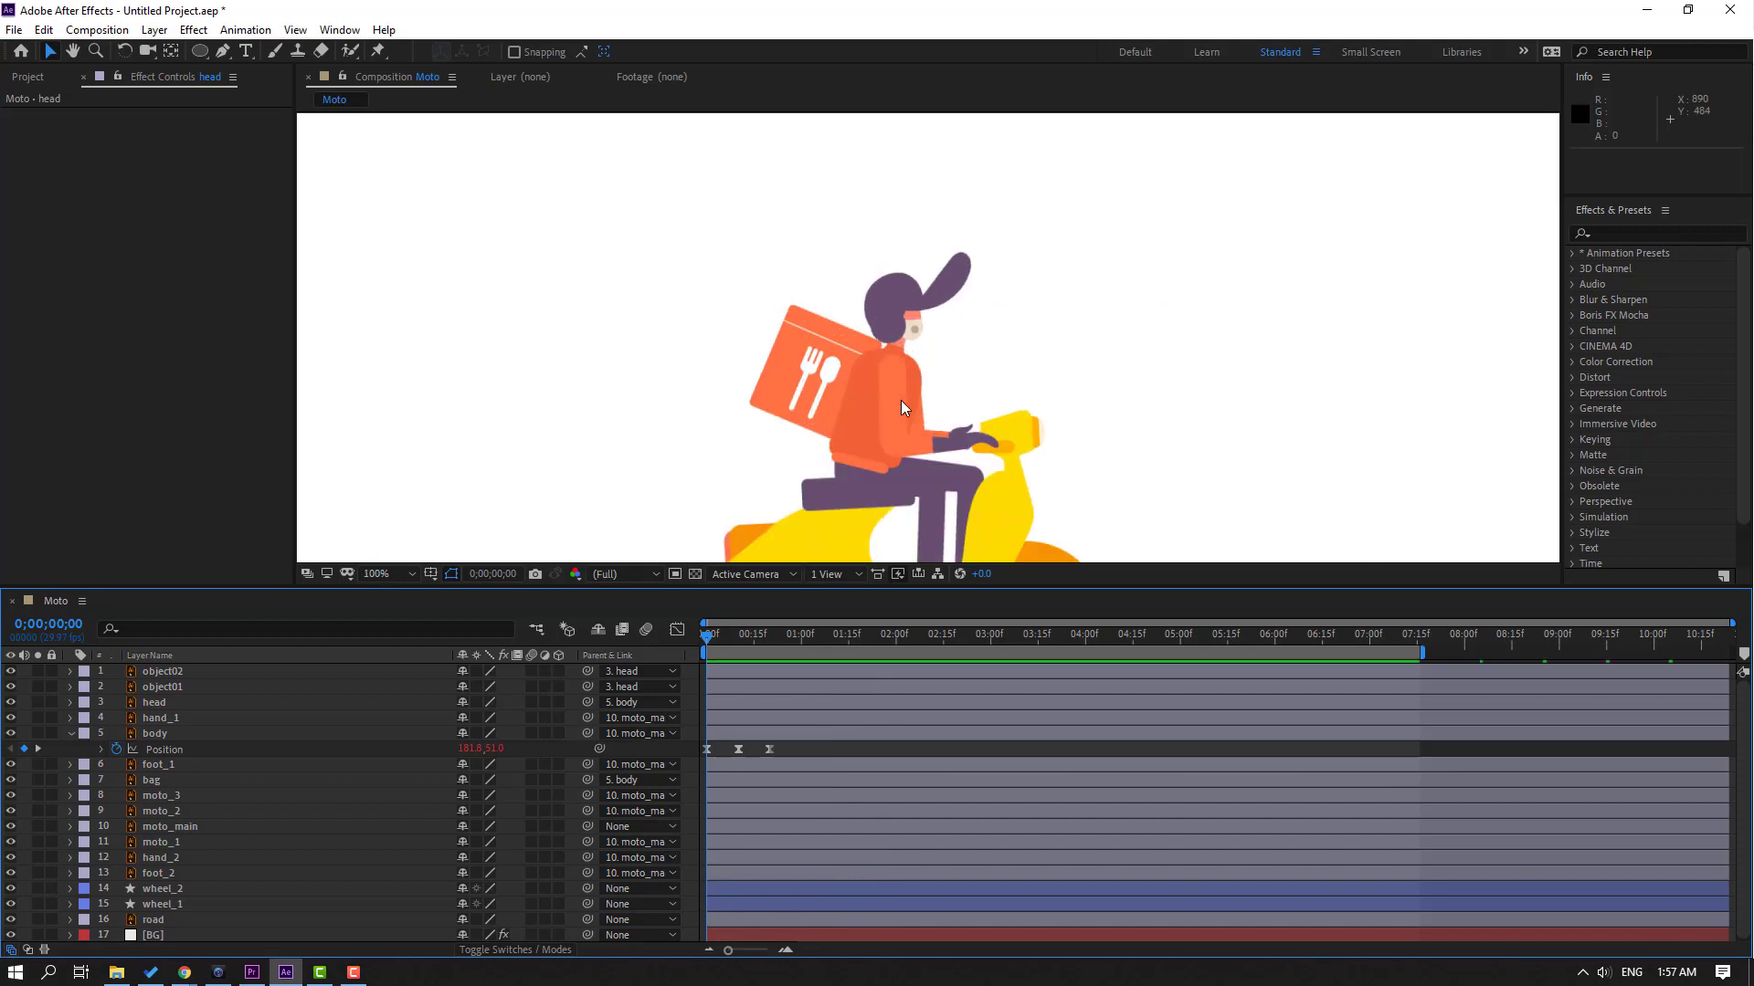
Step: Set the head's Rotation keyframe on frame 10 to 3°
click(738, 632)
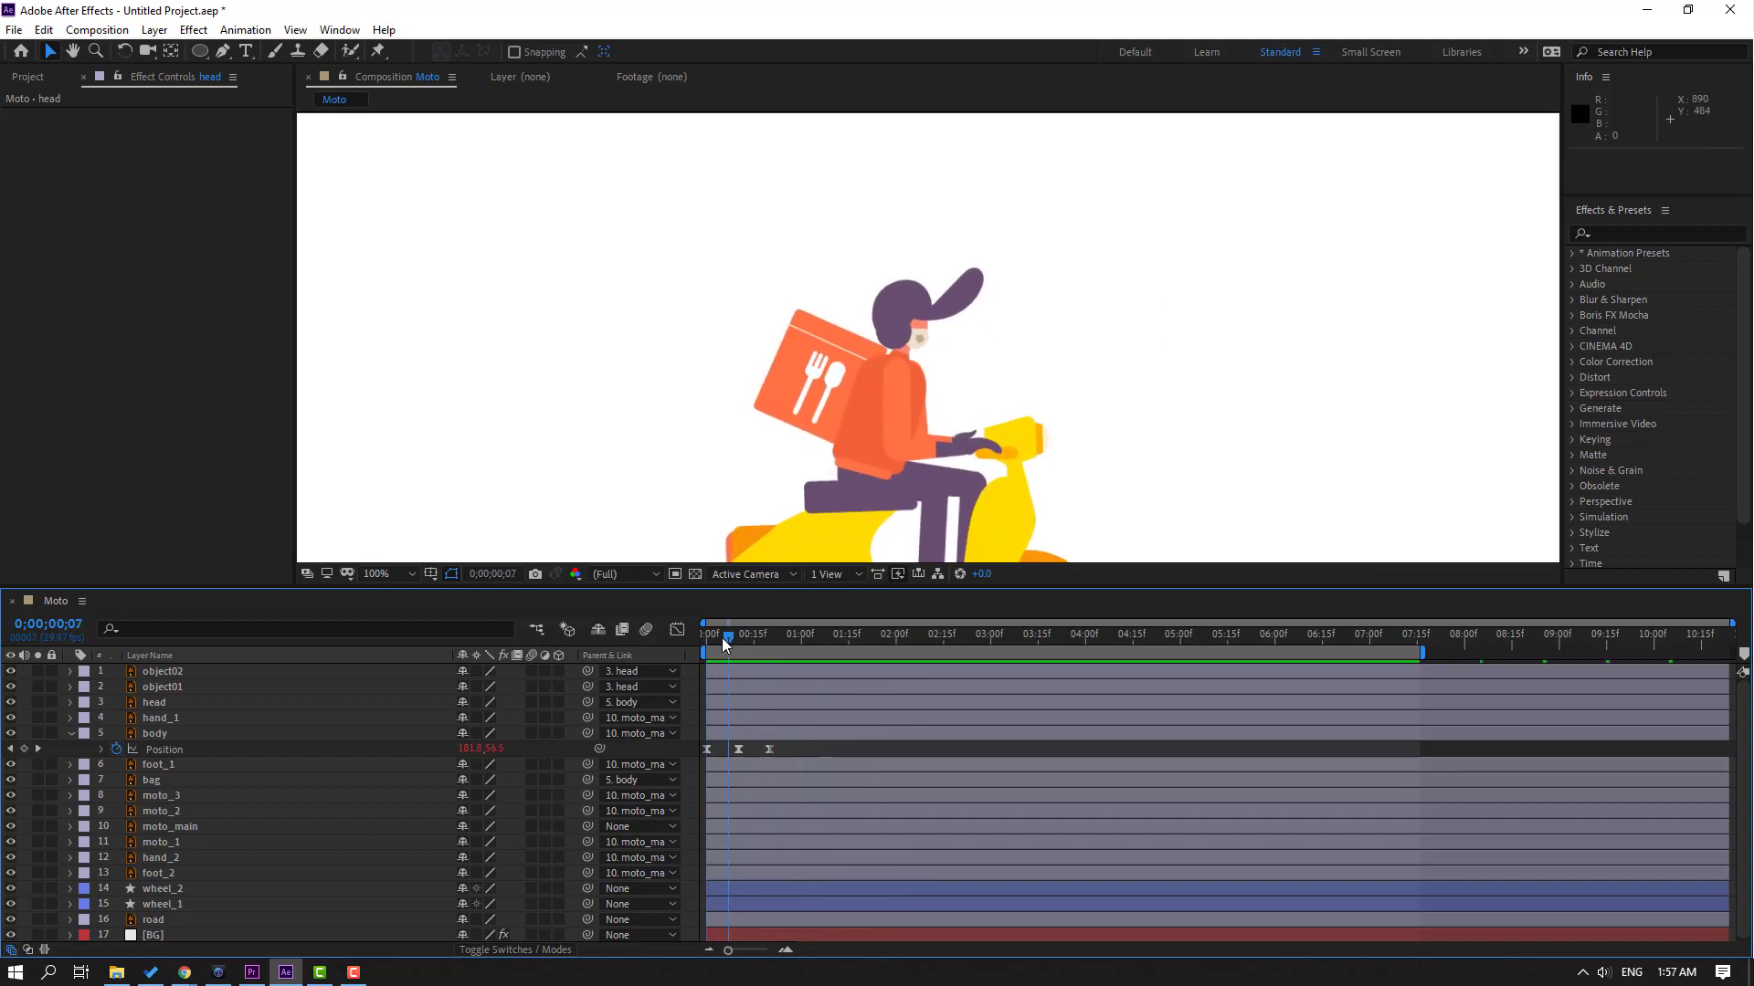
click(159, 703)
key(r)
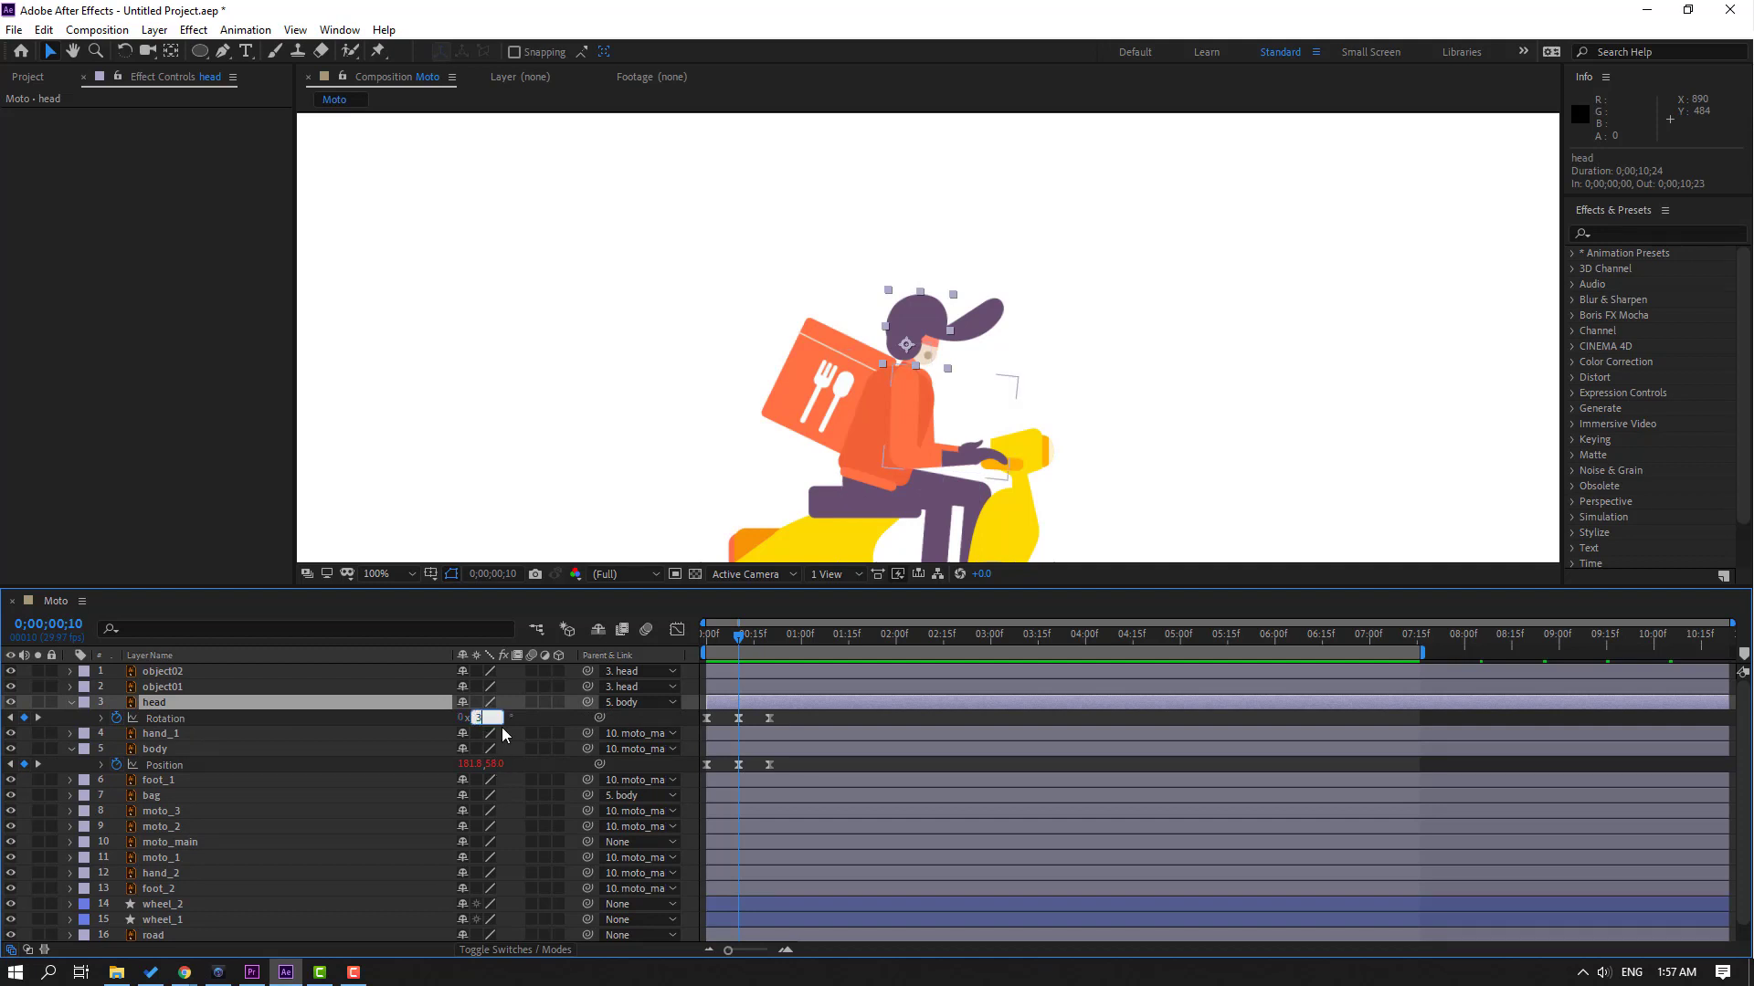
text(3)
key(Return)
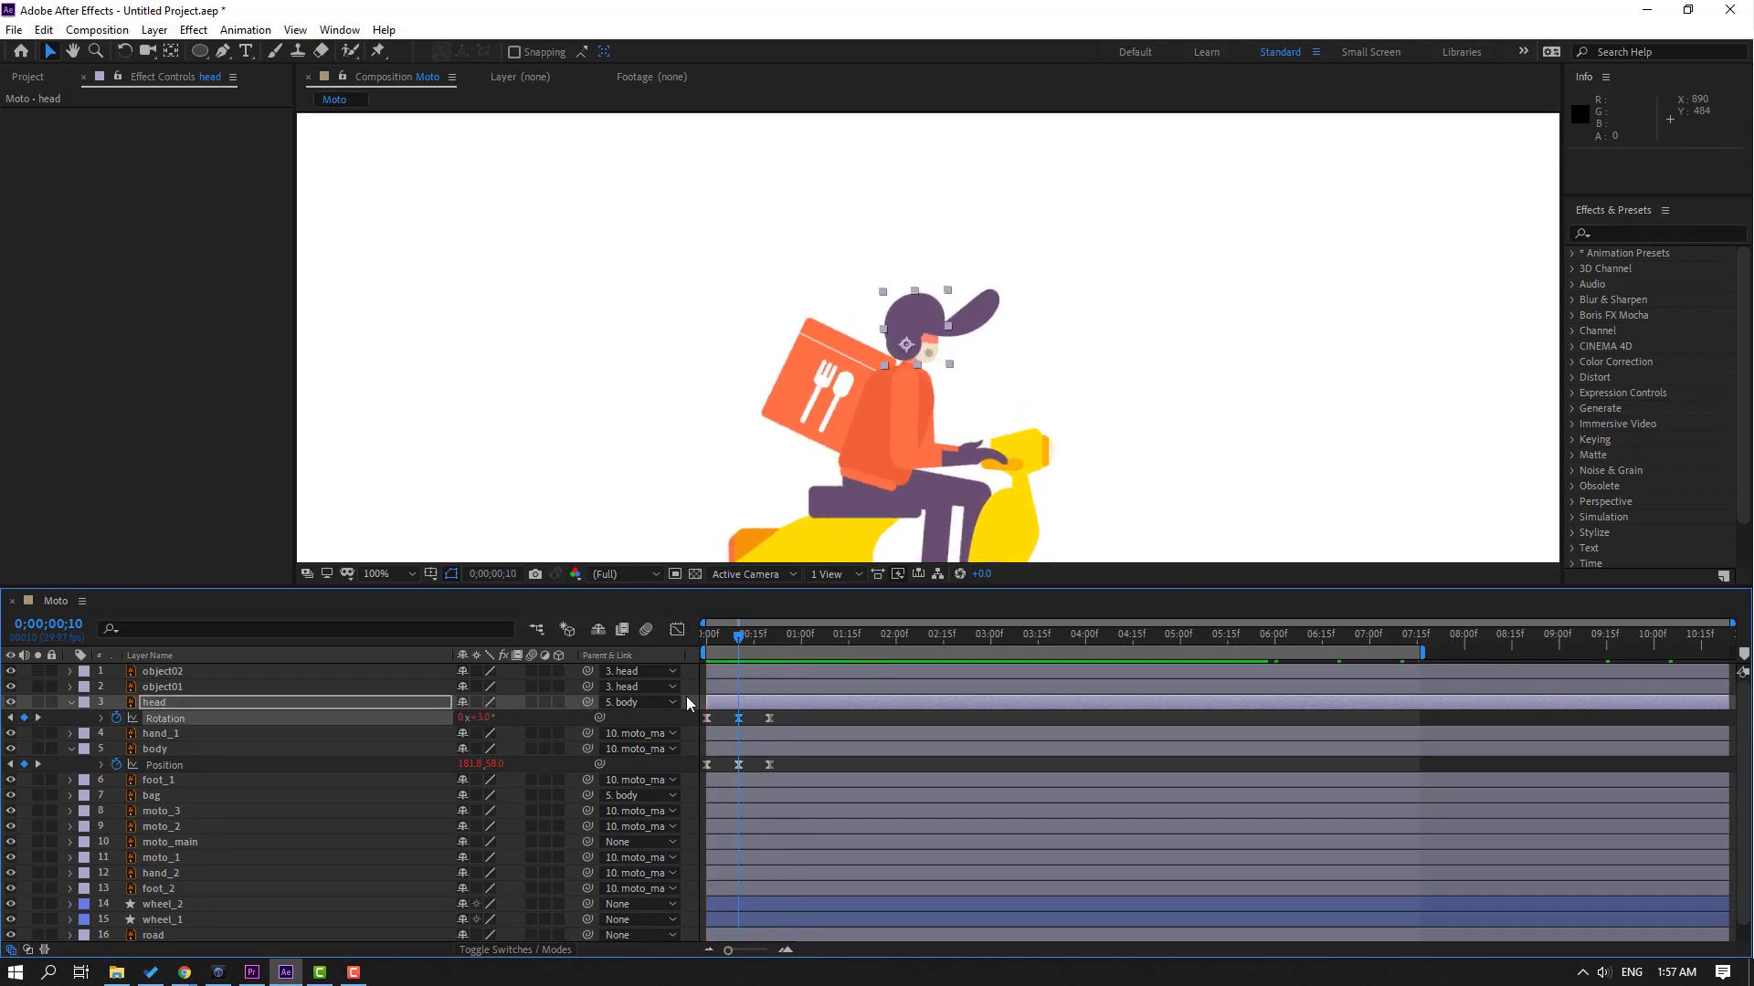
Step: Isolate the object02 visor layer, move its anchor point down to where the visor meets the helmet, and show the other layers again
click(163, 686)
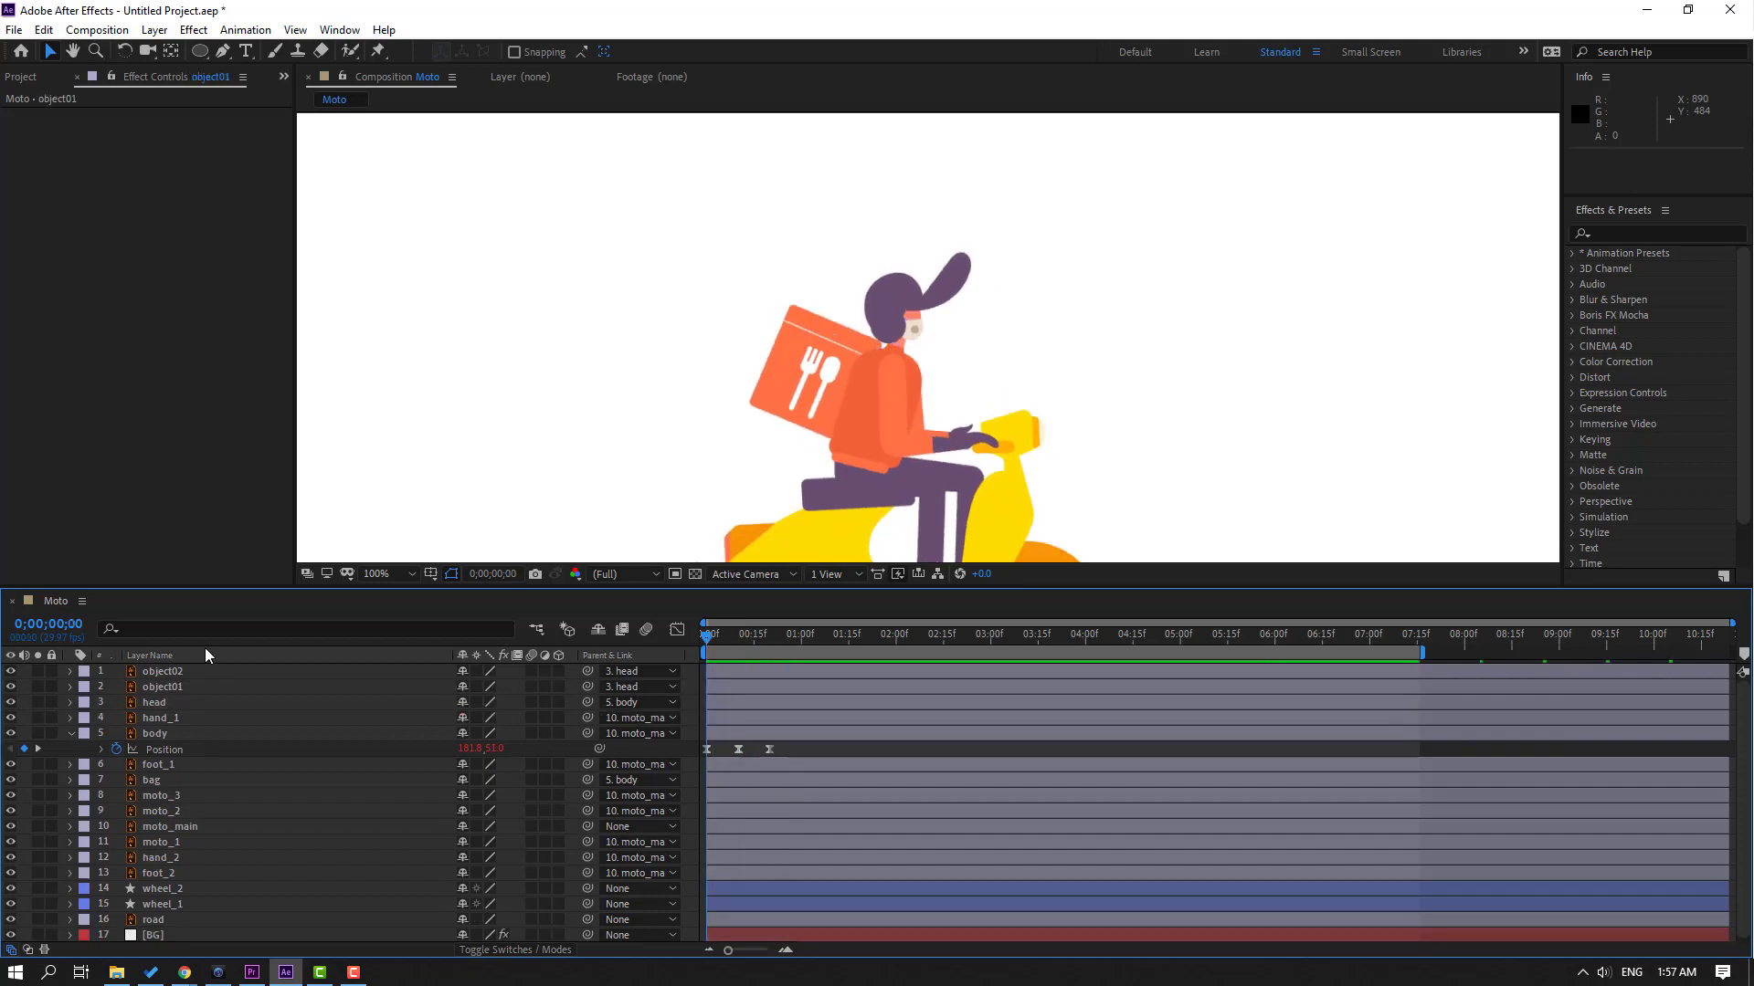
click(157, 672)
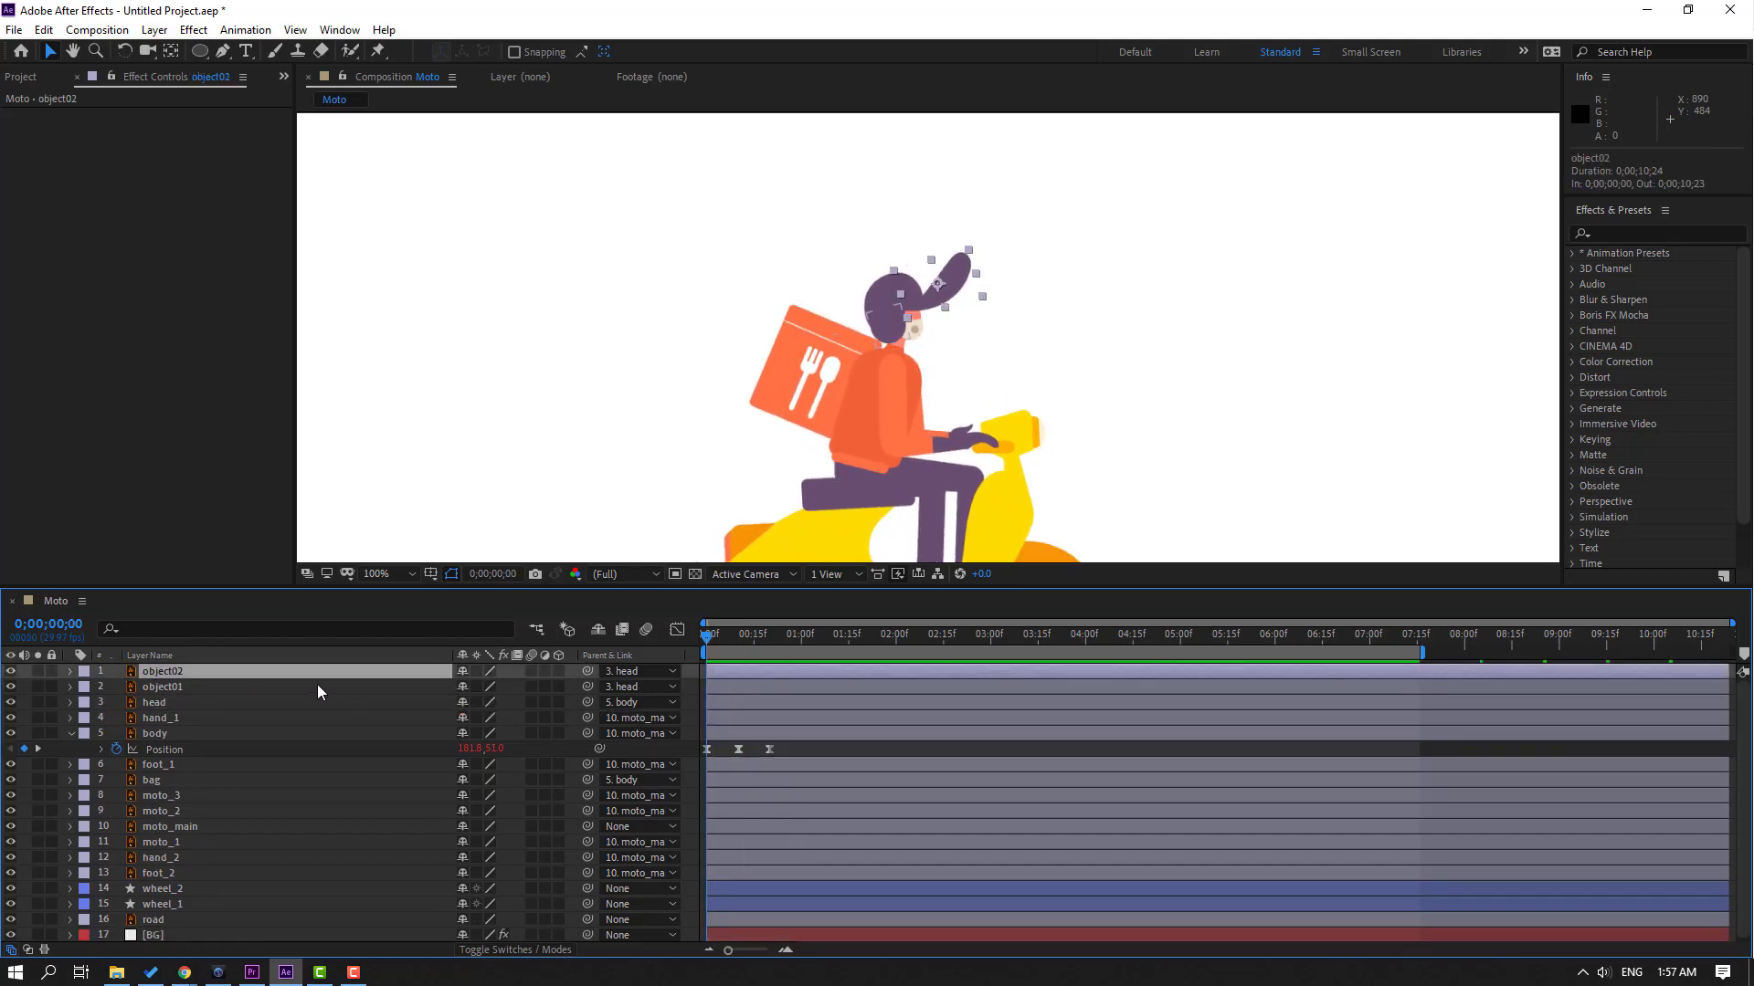
click(37, 672)
scroll(917, 261, up, 4)
drag(961, 233, 826, 357)
click(173, 52)
drag(858, 226, 757, 330)
key(v)
click(39, 673)
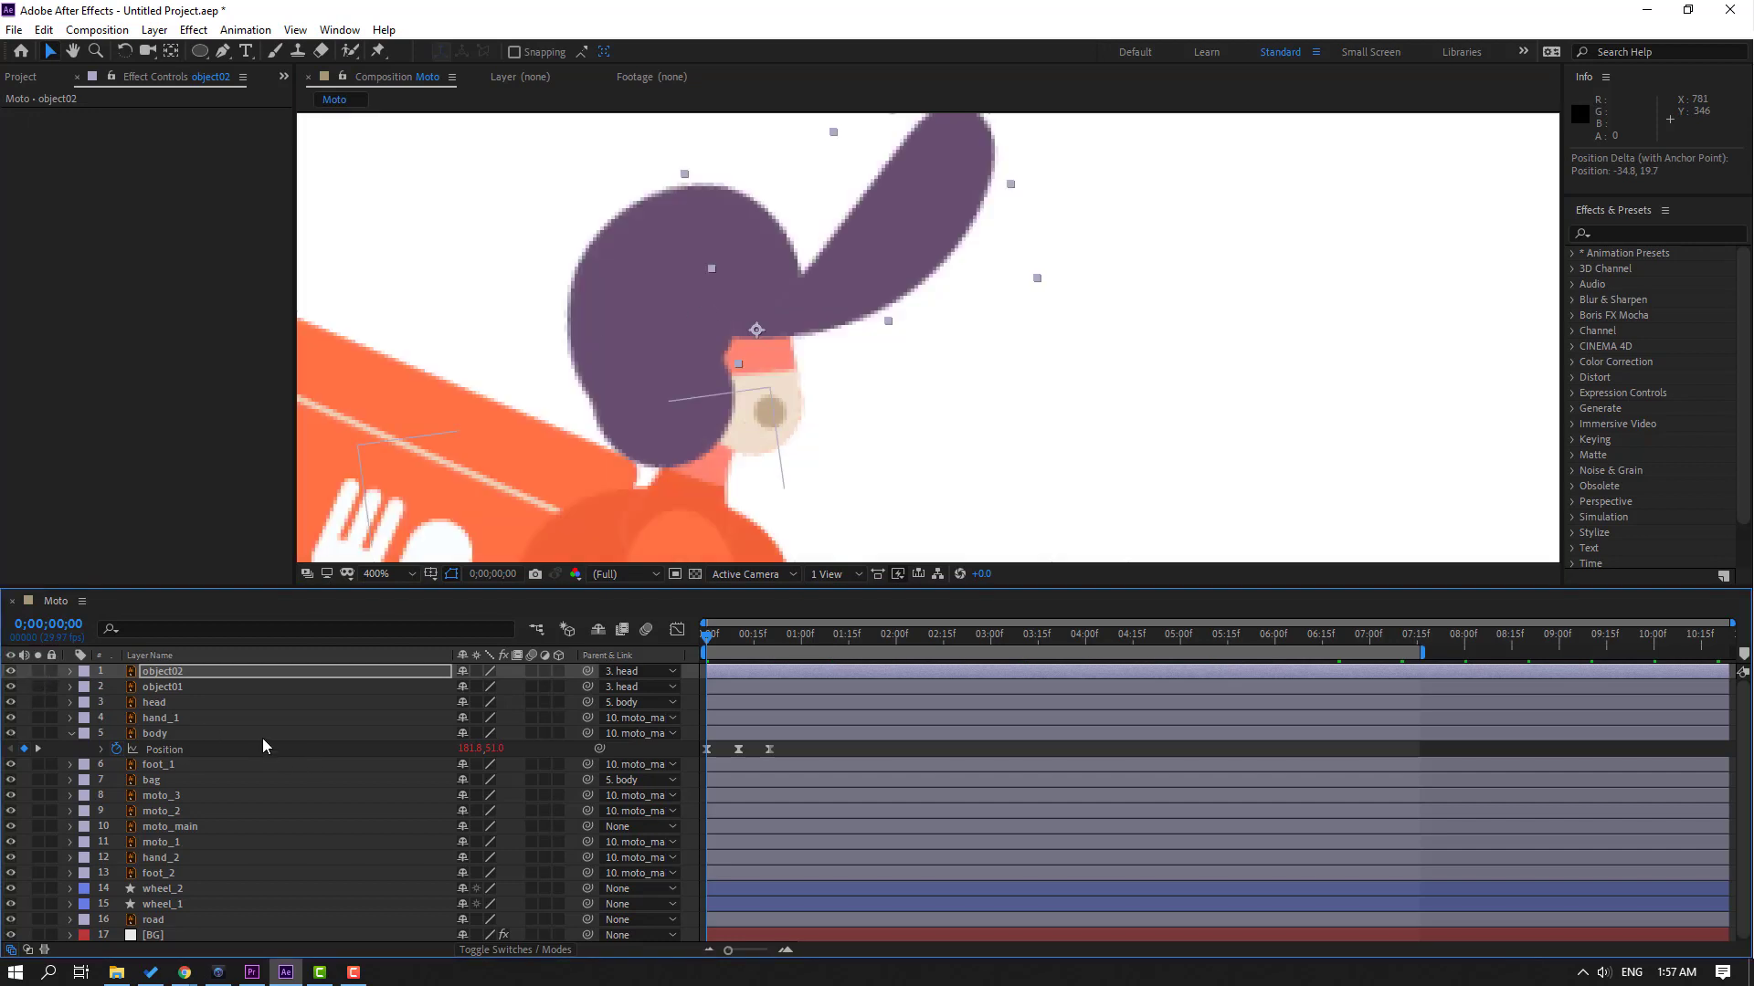
Step: Keyframe object02's Rotation at -5° on frame 0 and 7° on frame 10, nudging the visor slightly toward the helmet
key(r)
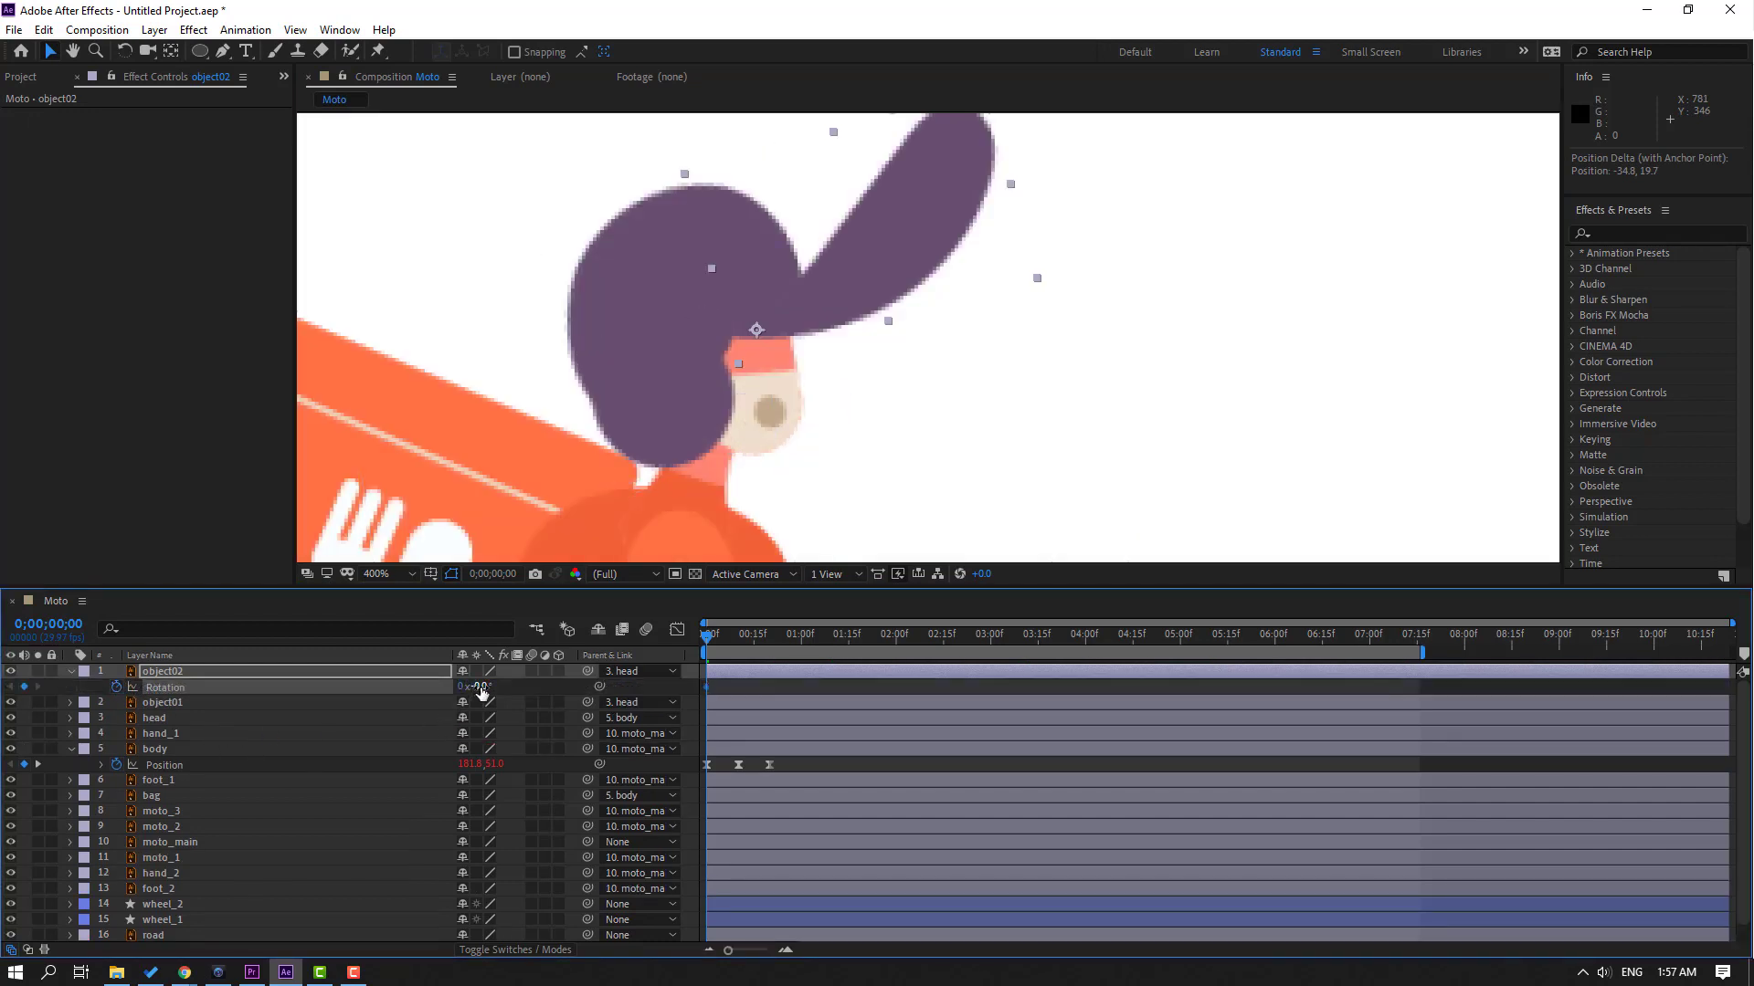
drag(481, 692, 476, 686)
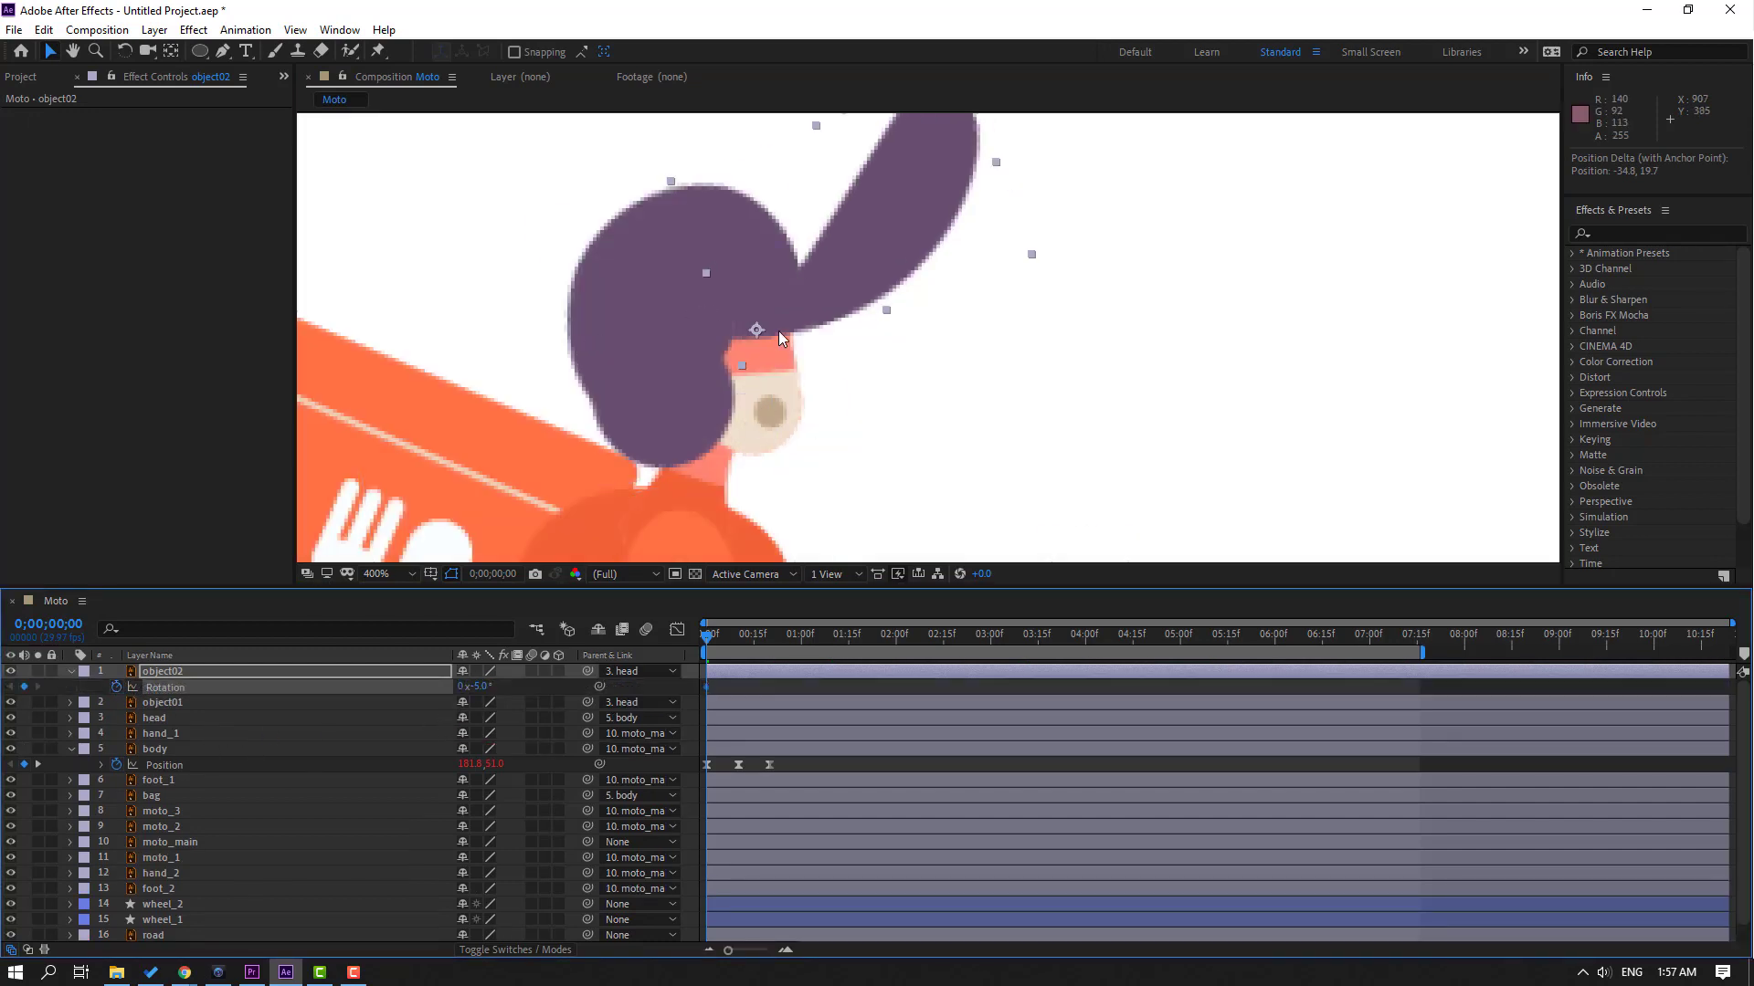
drag(778, 338, 771, 338)
drag(728, 644, 740, 643)
drag(475, 686, 510, 685)
key(comma)
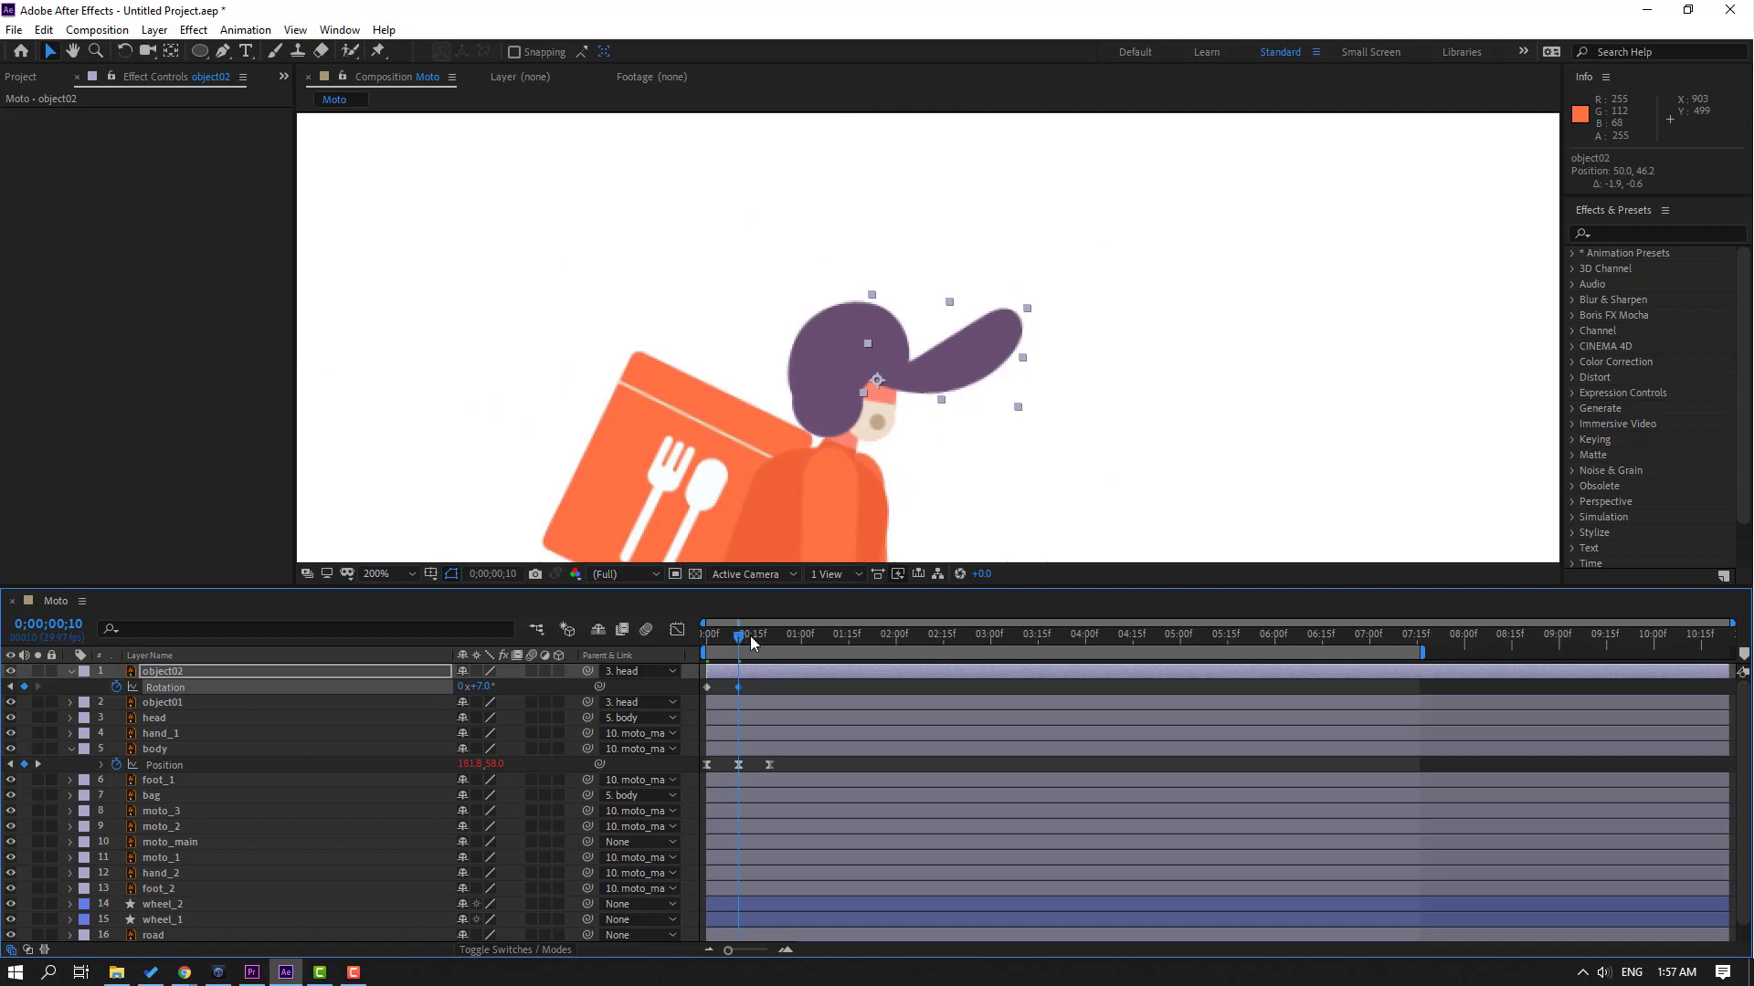
Step: Copy object02's first Rotation keyframe to frame 20 and apply Easy Ease to all three keyframes
drag(744, 642, 772, 645)
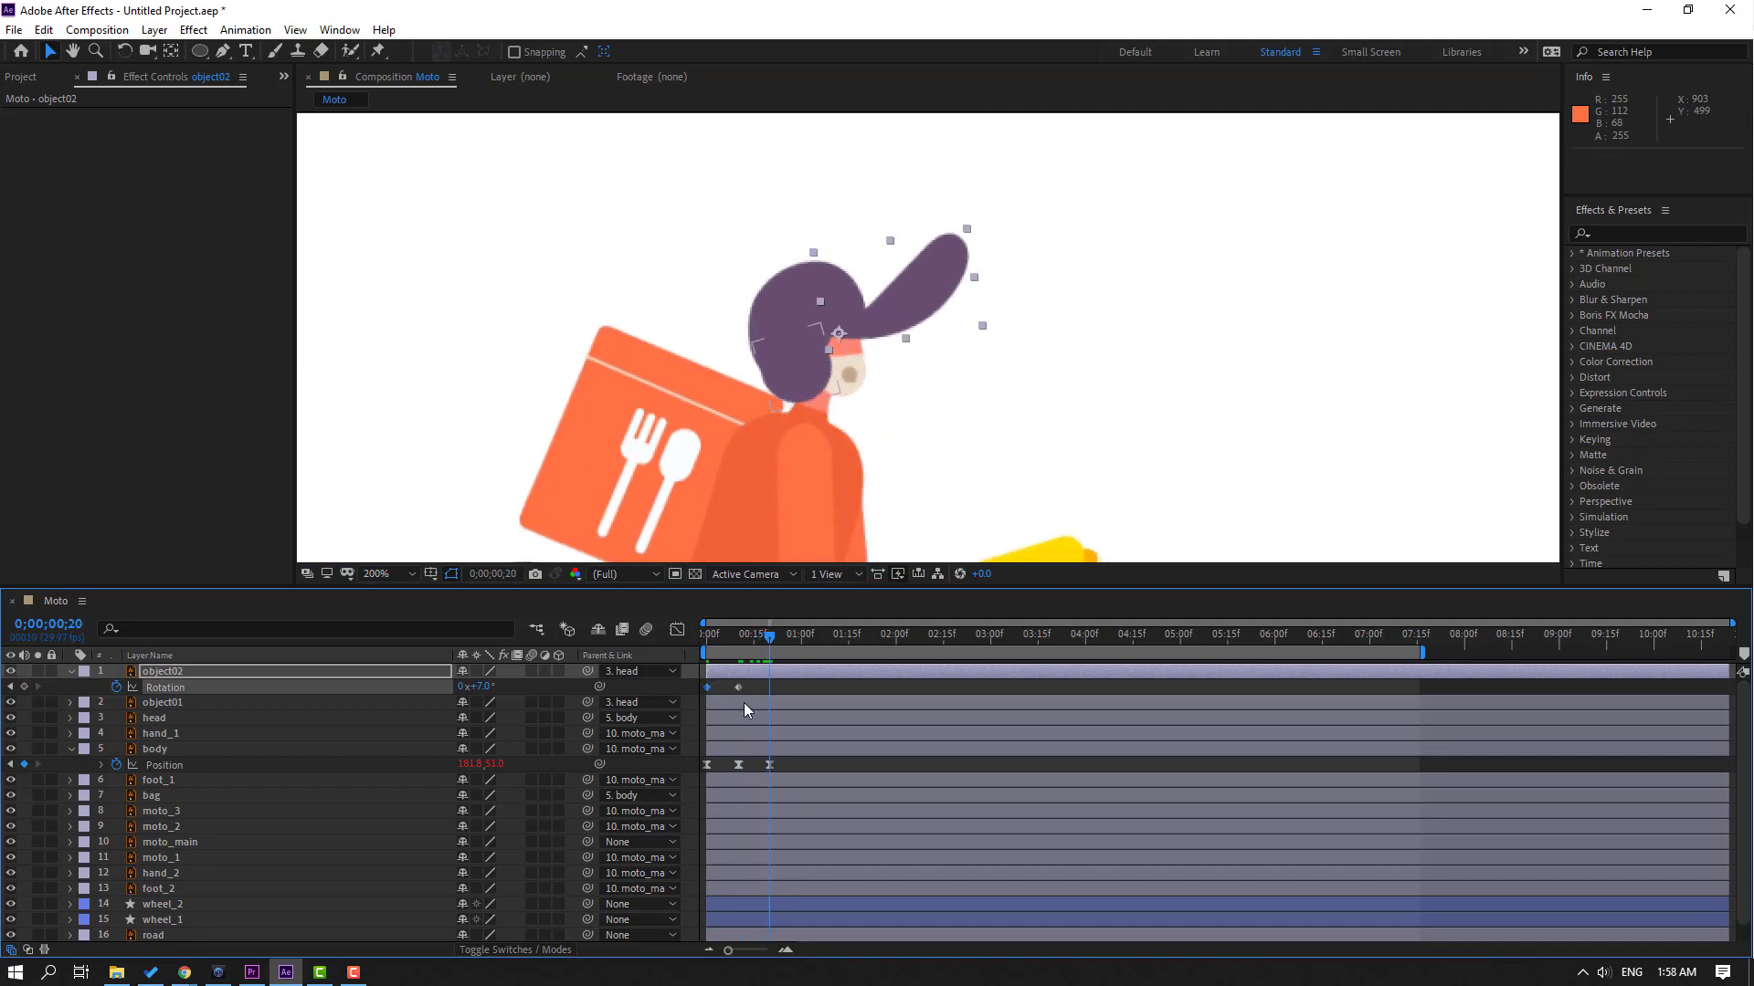
key(ctrl+v)
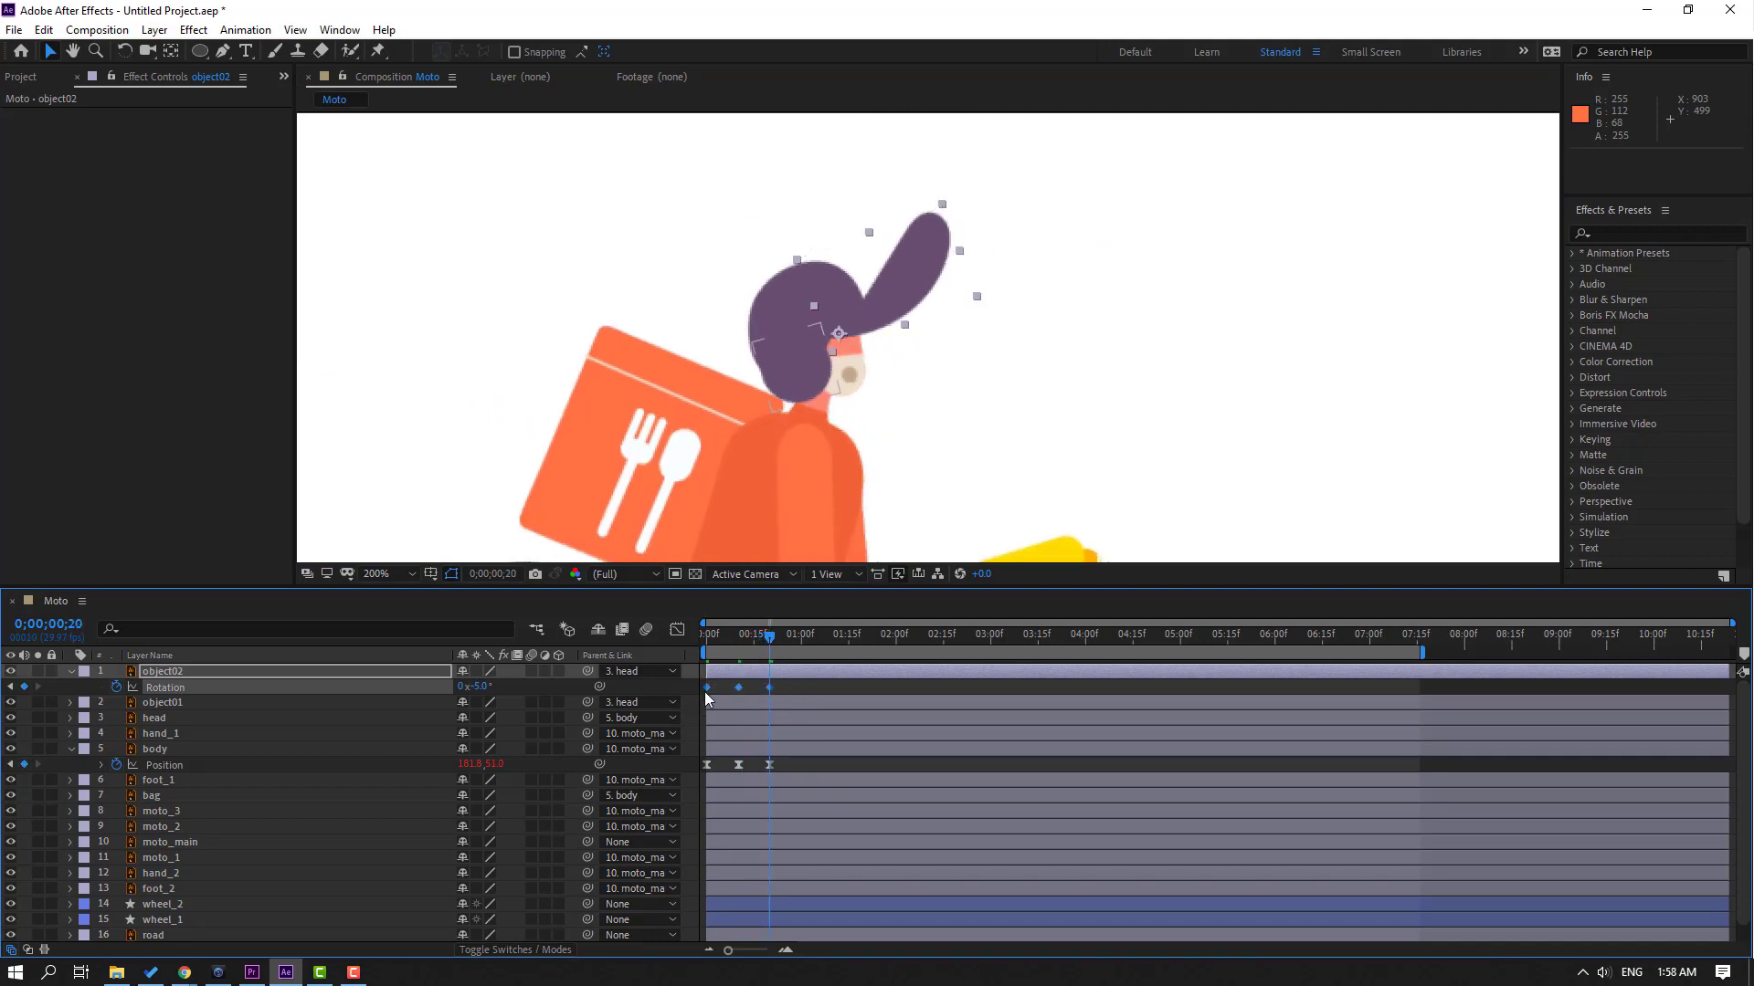
right_click(705, 689)
mouse_move(804, 914)
click(1023, 794)
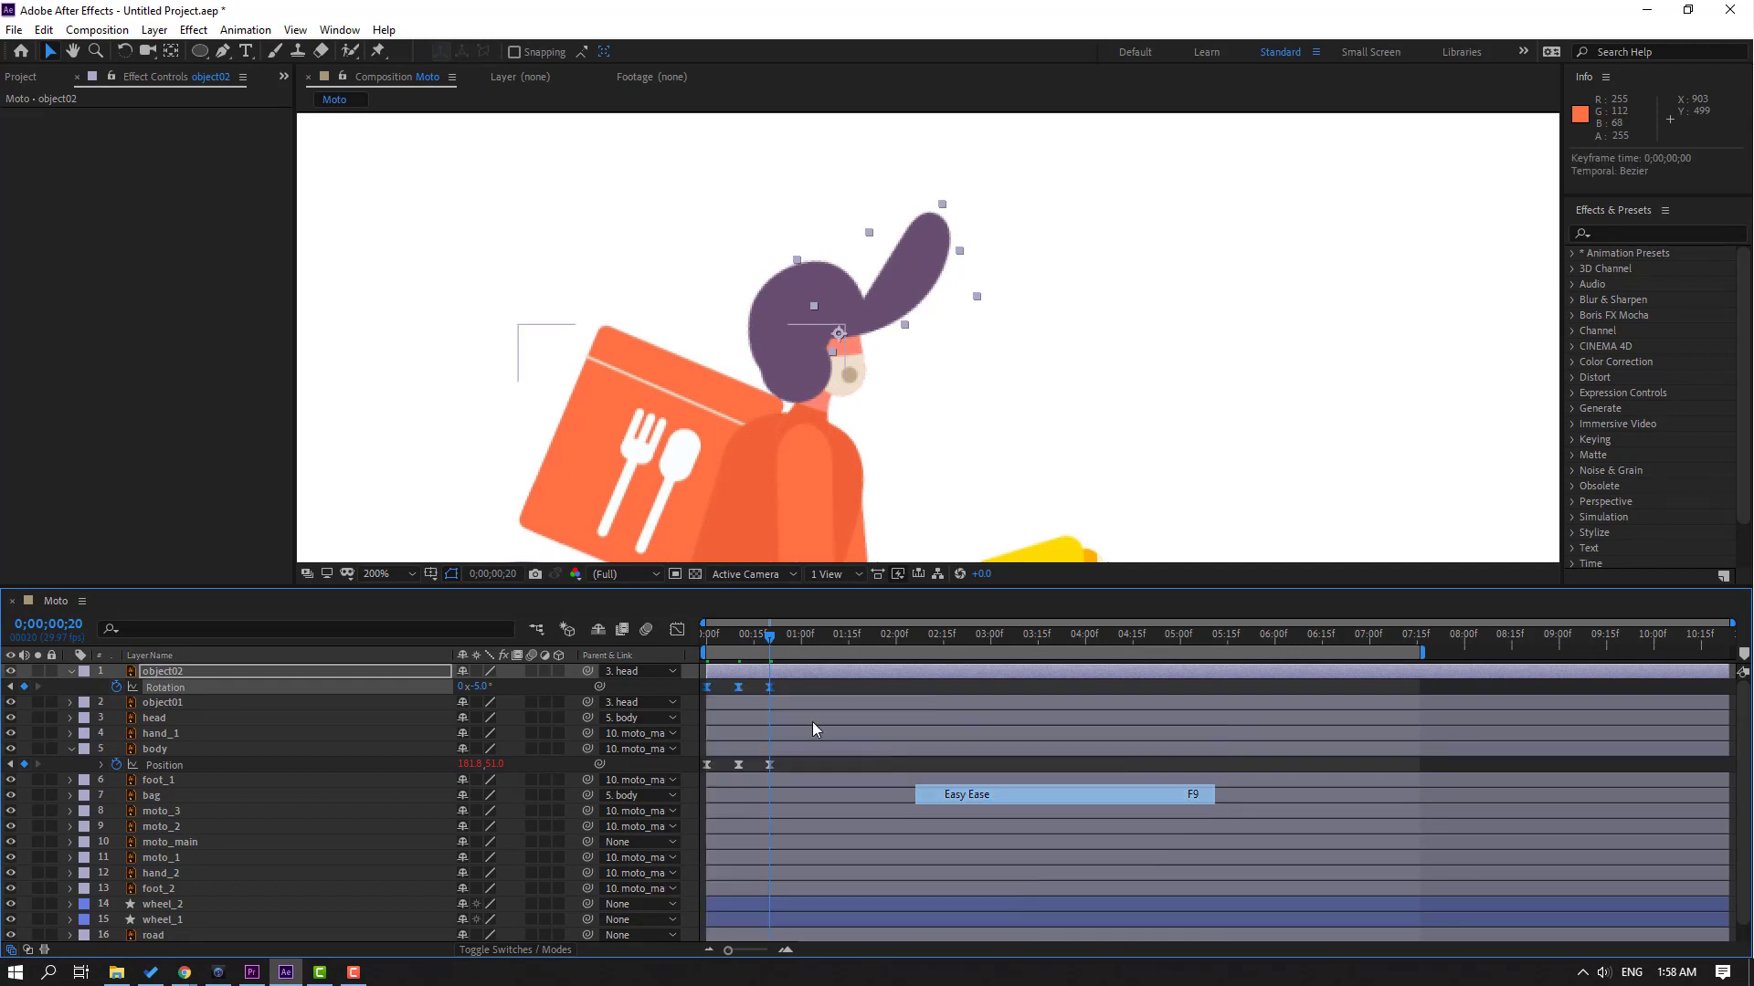
click(810, 682)
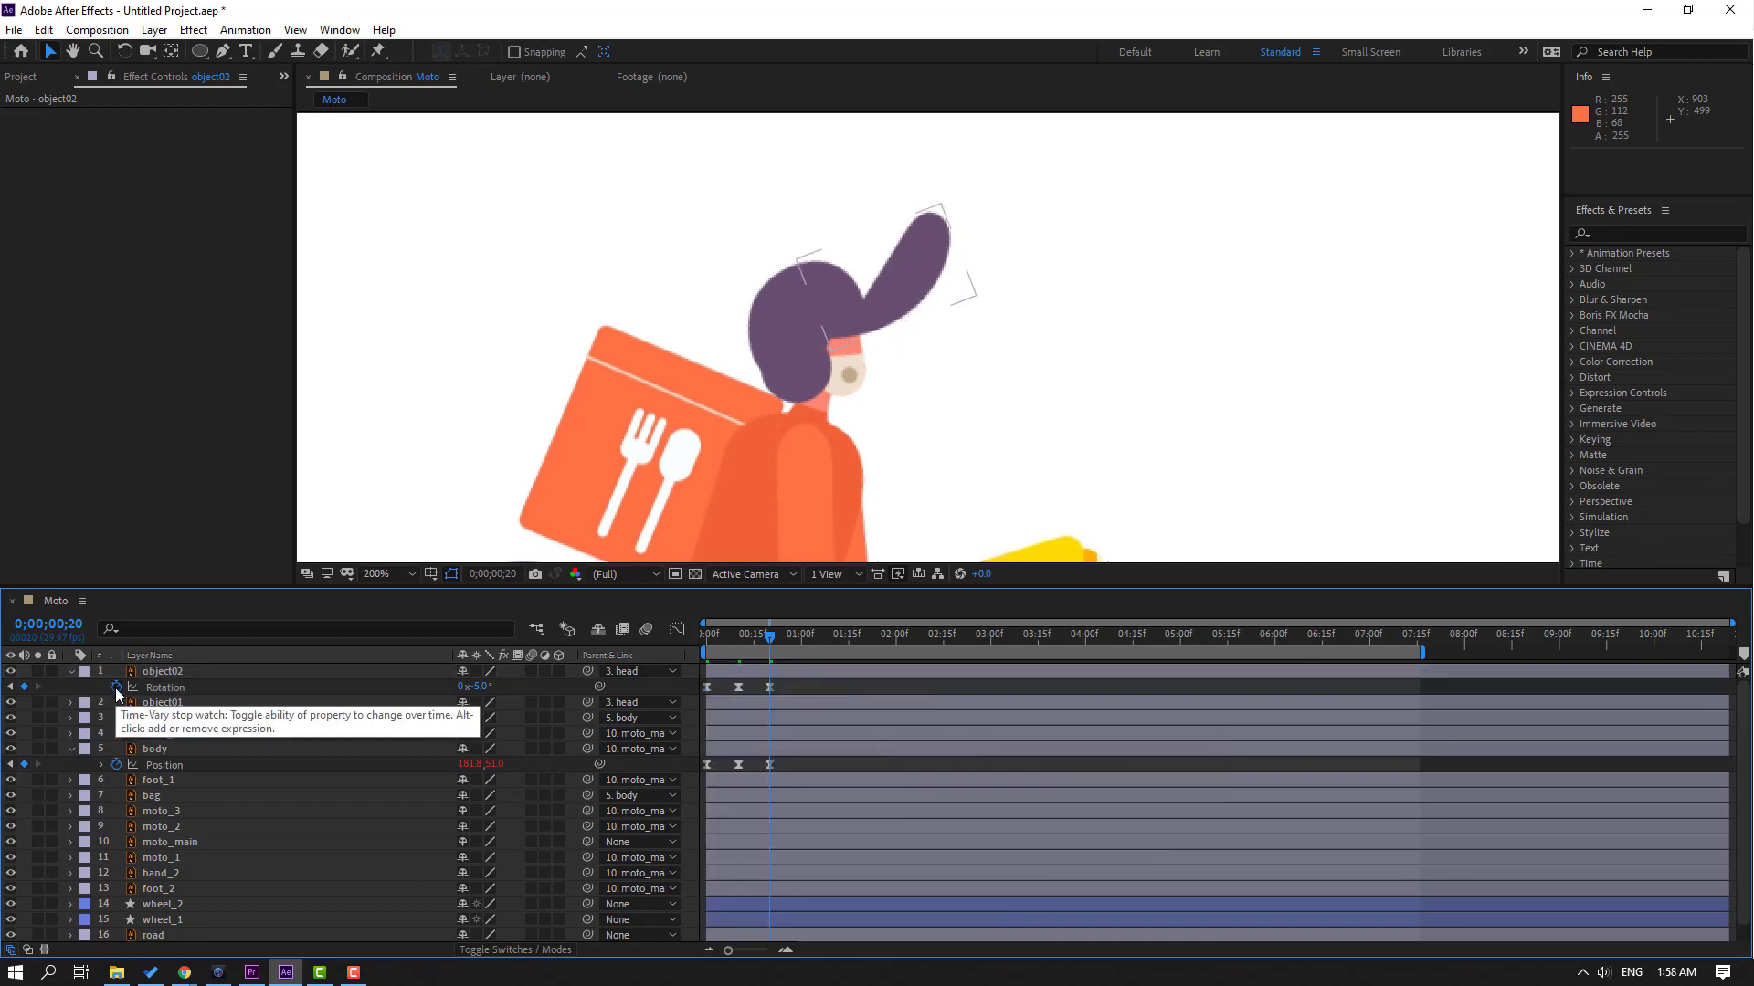
Step: Loop object02's Rotation keyframes with the expression loopOutDuration(type = "cycle", duration = 0)
alt+click(115, 688)
click(524, 701)
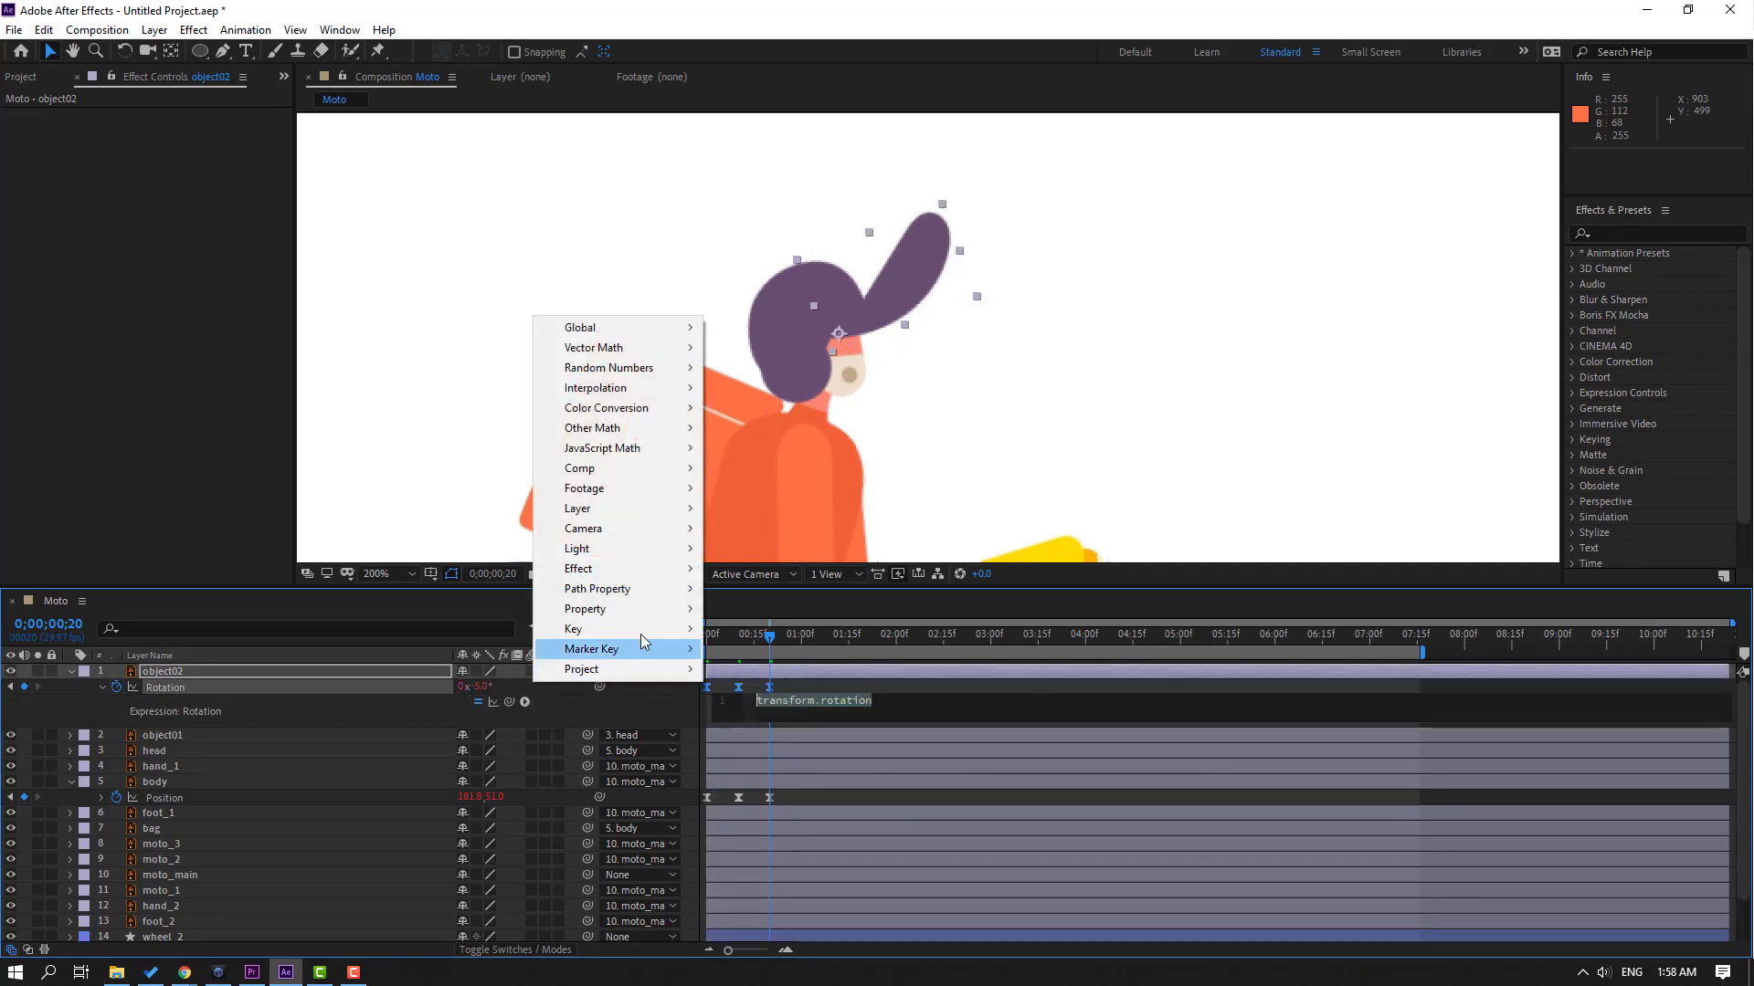
mouse_move(646, 608)
click(892, 435)
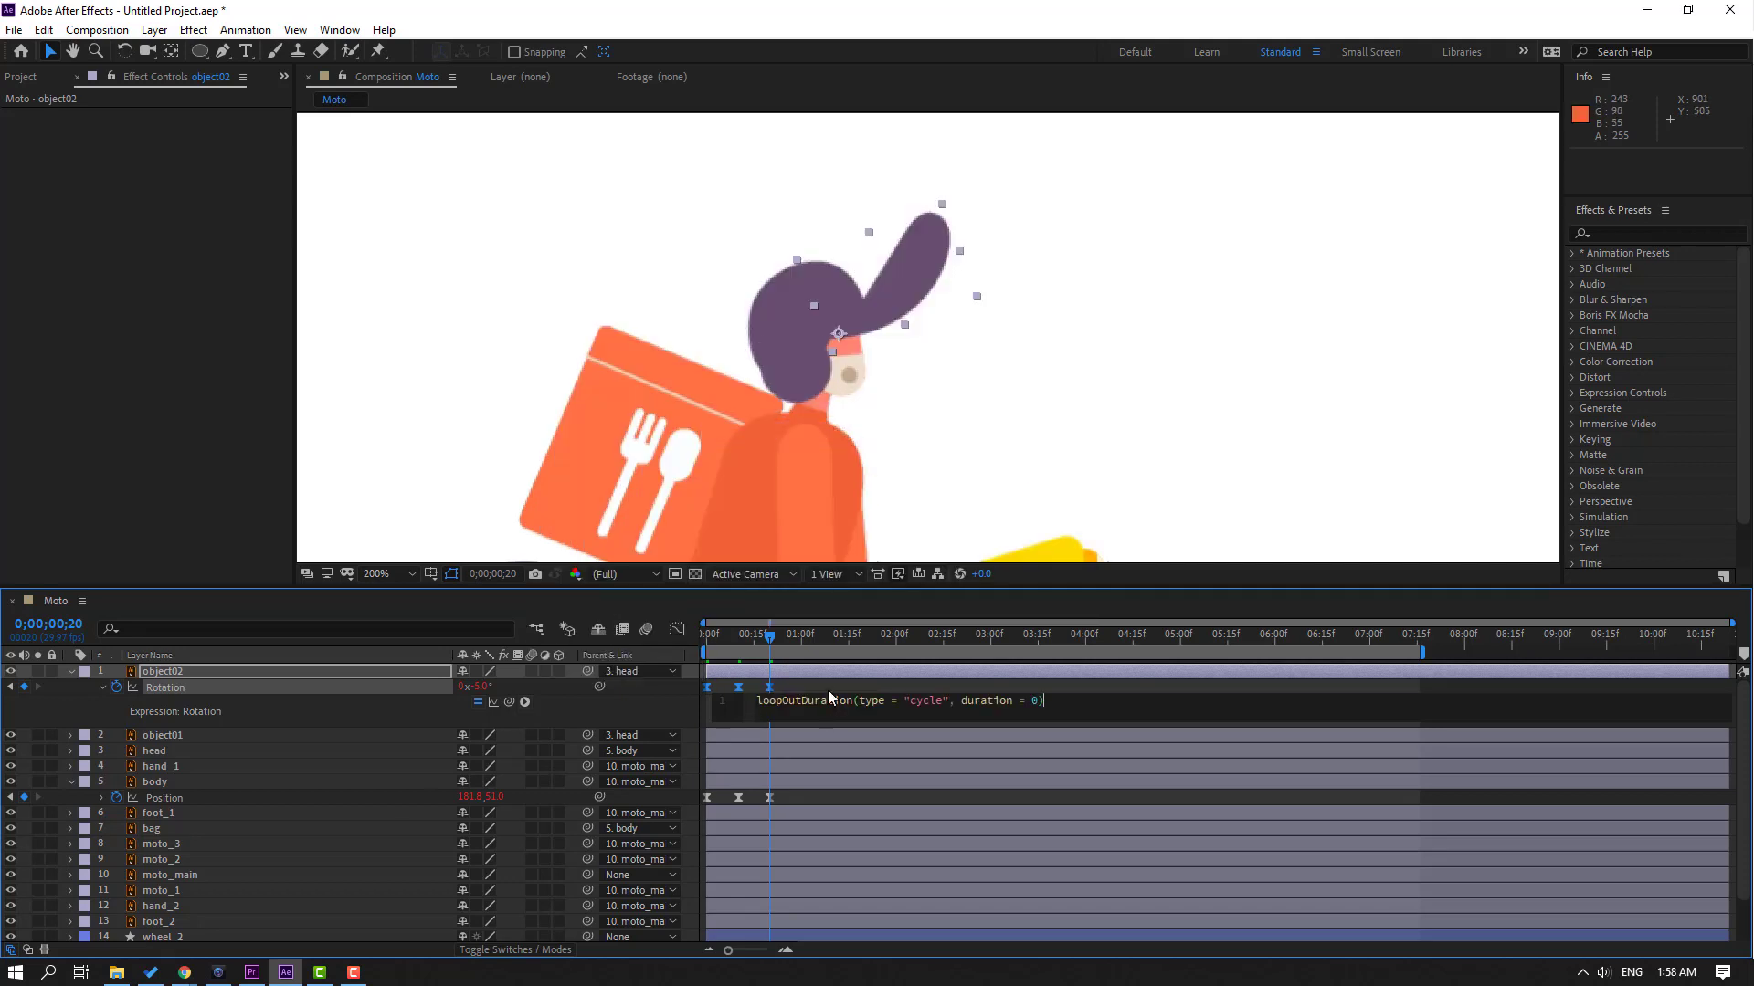
click(842, 661)
Step: Preview the swinging visor with the whole composition fitted in view
scroll(880, 446, down, 1)
key(space)
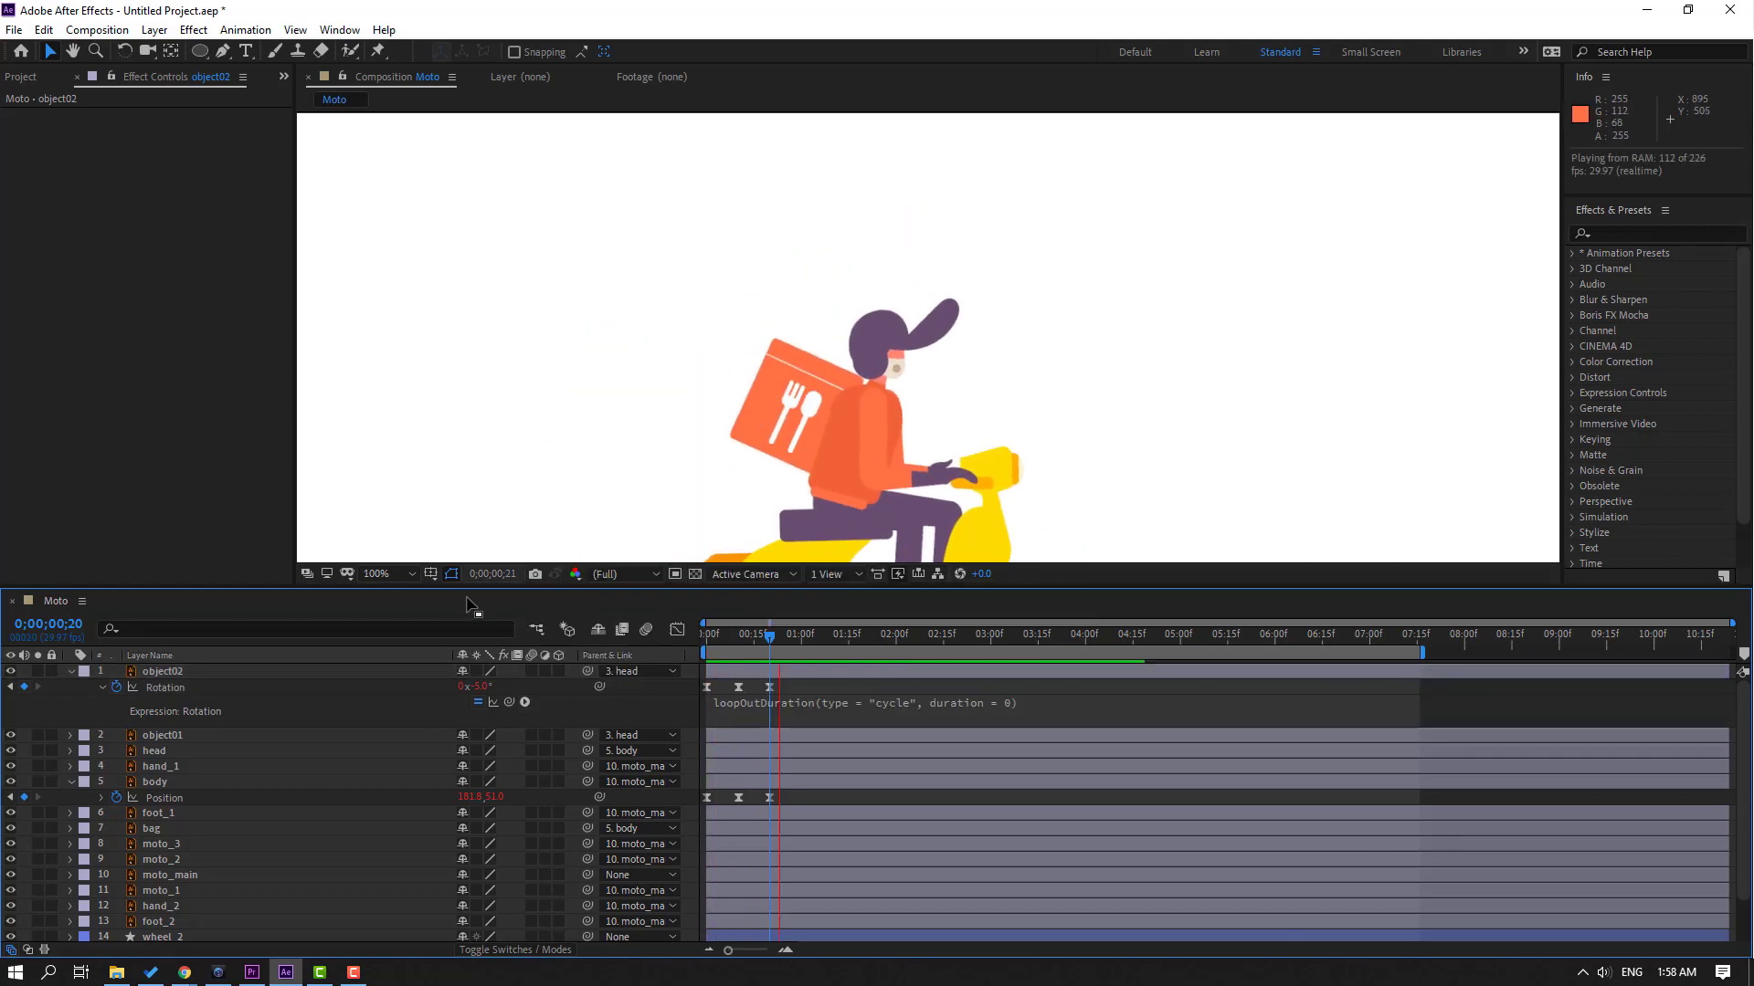
click(392, 575)
click(385, 613)
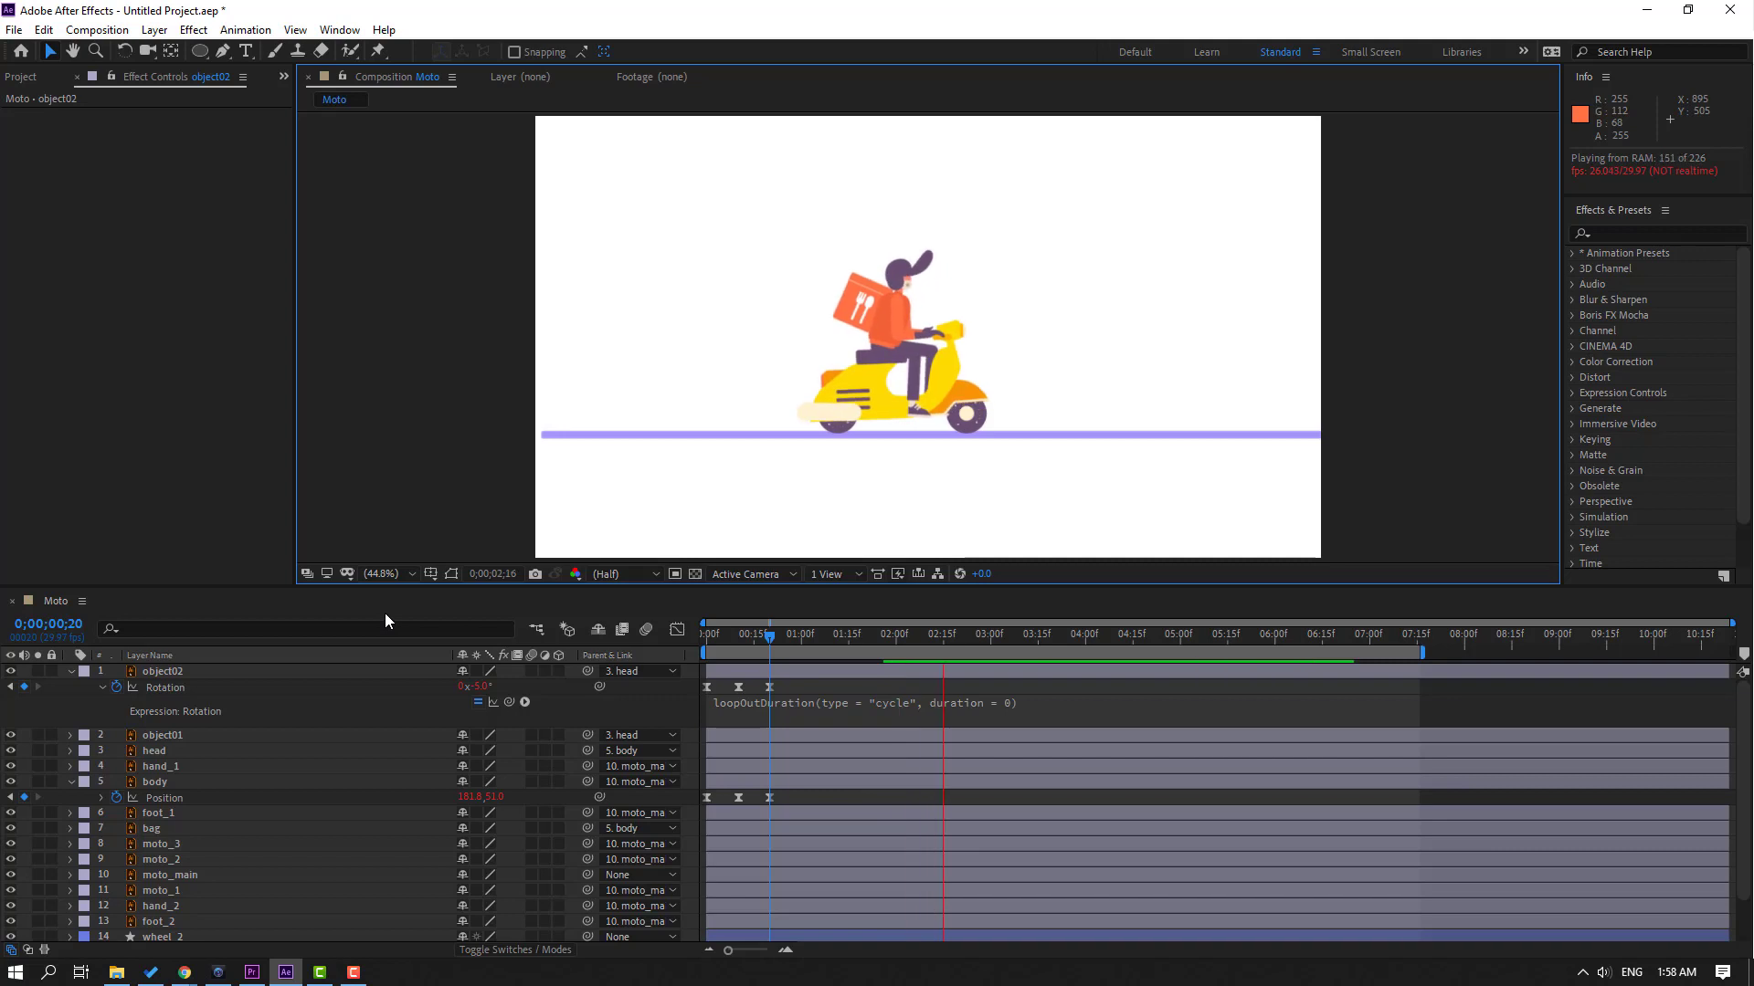